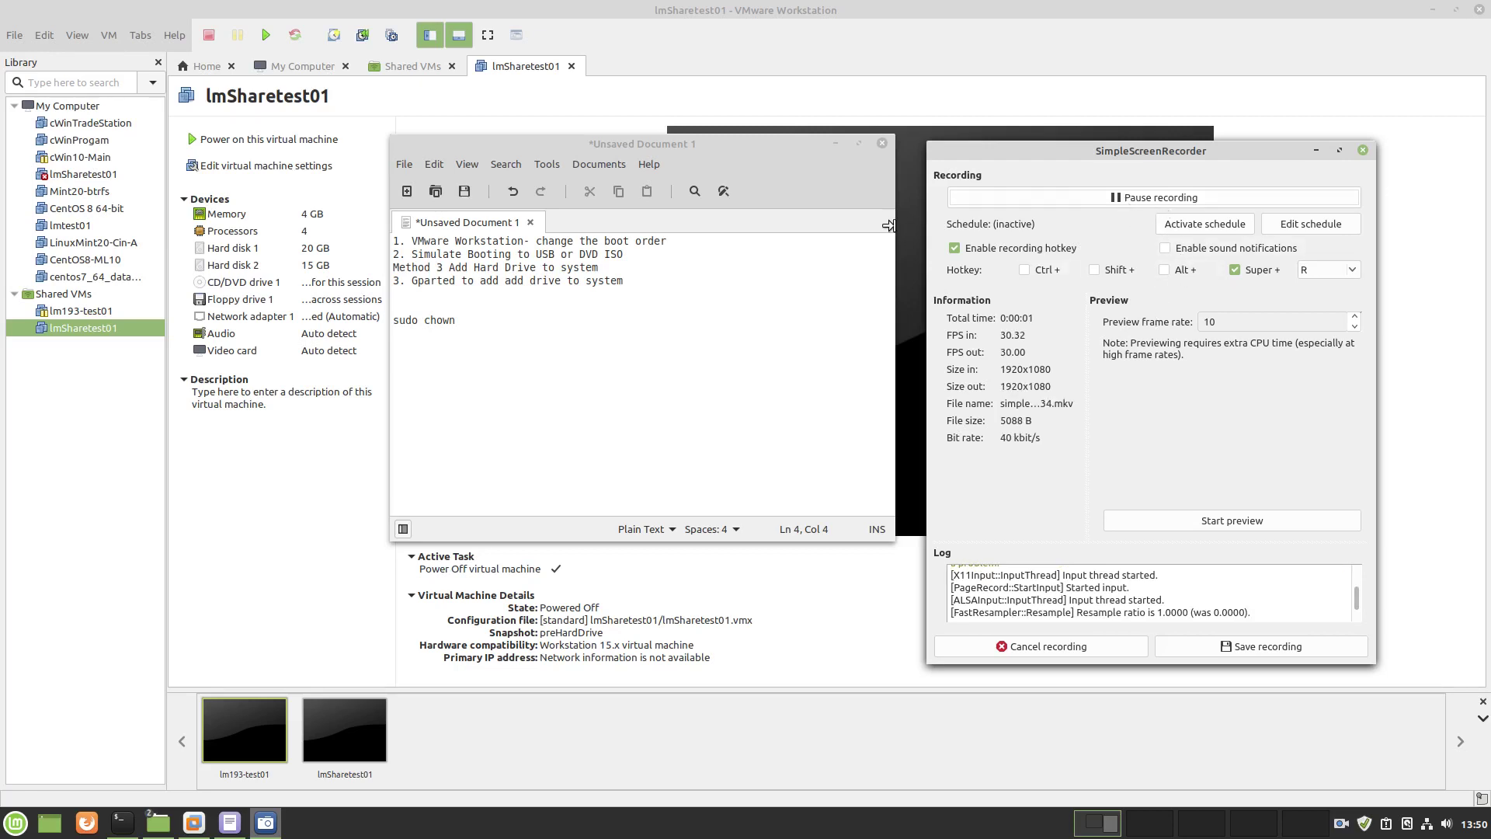
Reposition the notes window, then hide the notes editor and the screen recorder
mouse_move(738, 143)
mouse_down()
mouse_move(714, 219)
mouse_move(731, 167)
mouse_move(714, 149)
mouse_up()
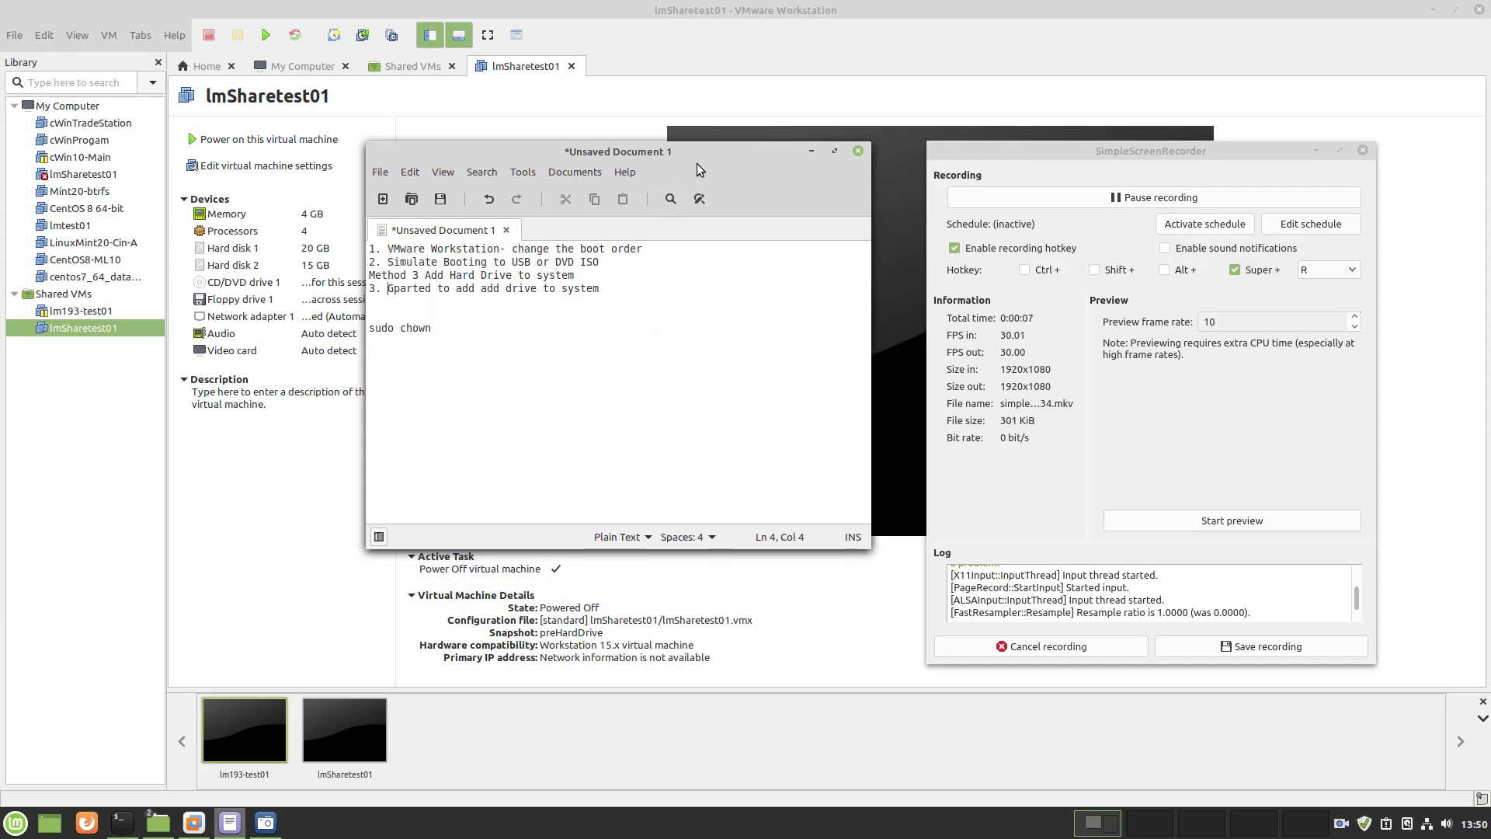
drag(707, 146, 724, 239)
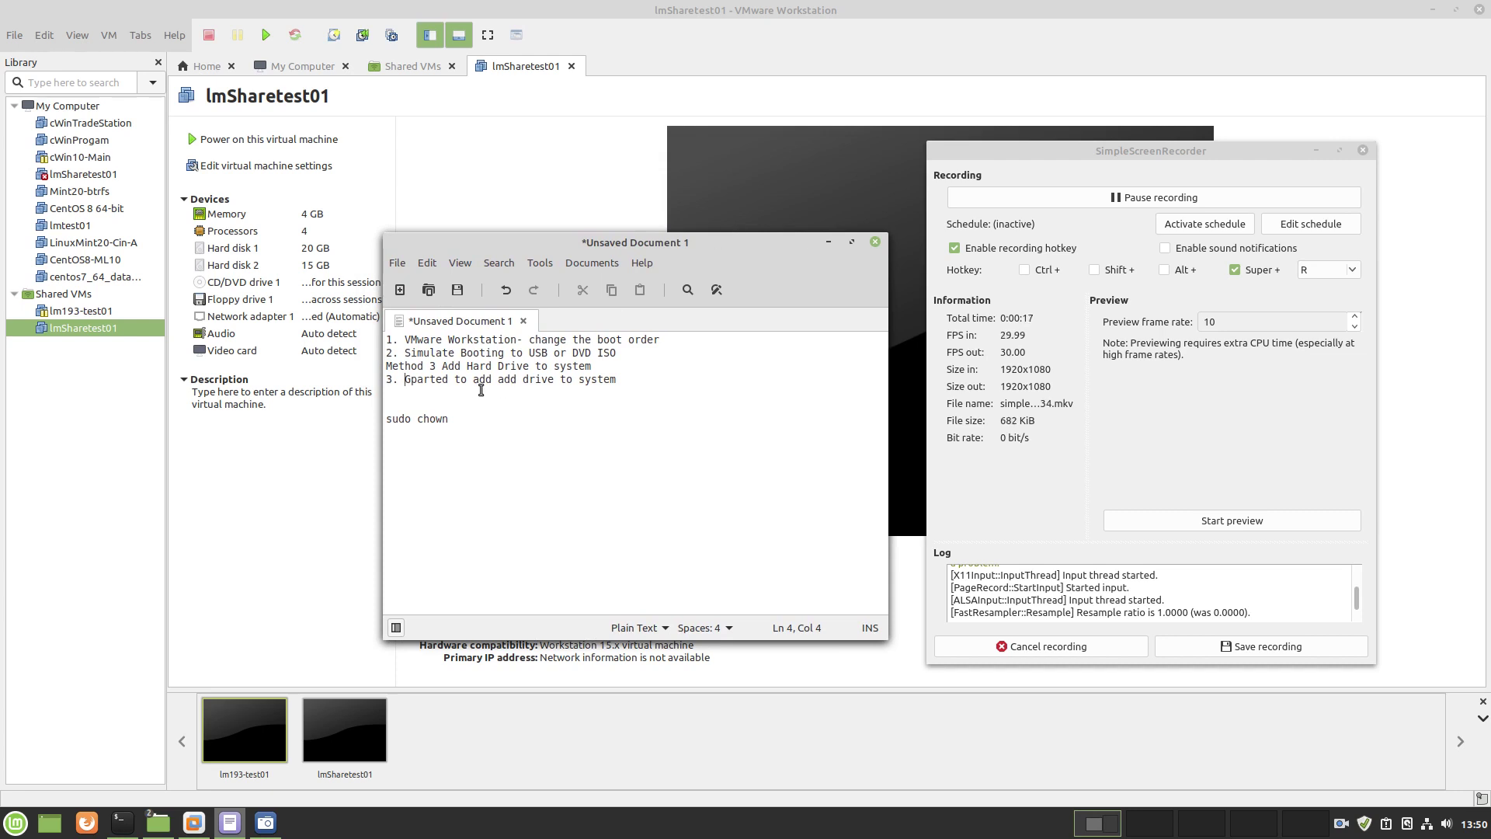
double_click(424, 380)
drag(761, 253, 901, 333)
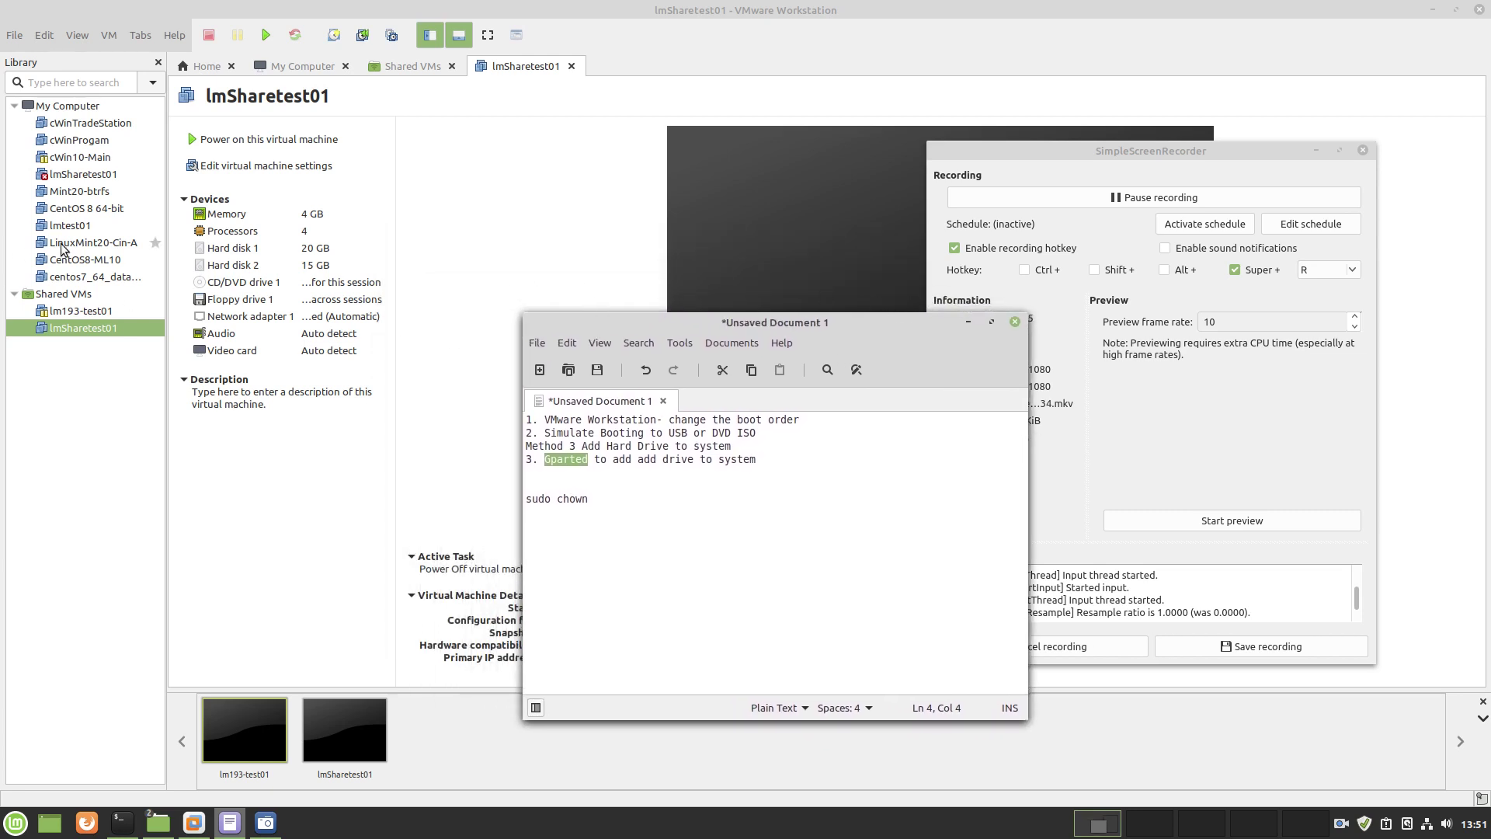
click(969, 321)
click(1315, 150)
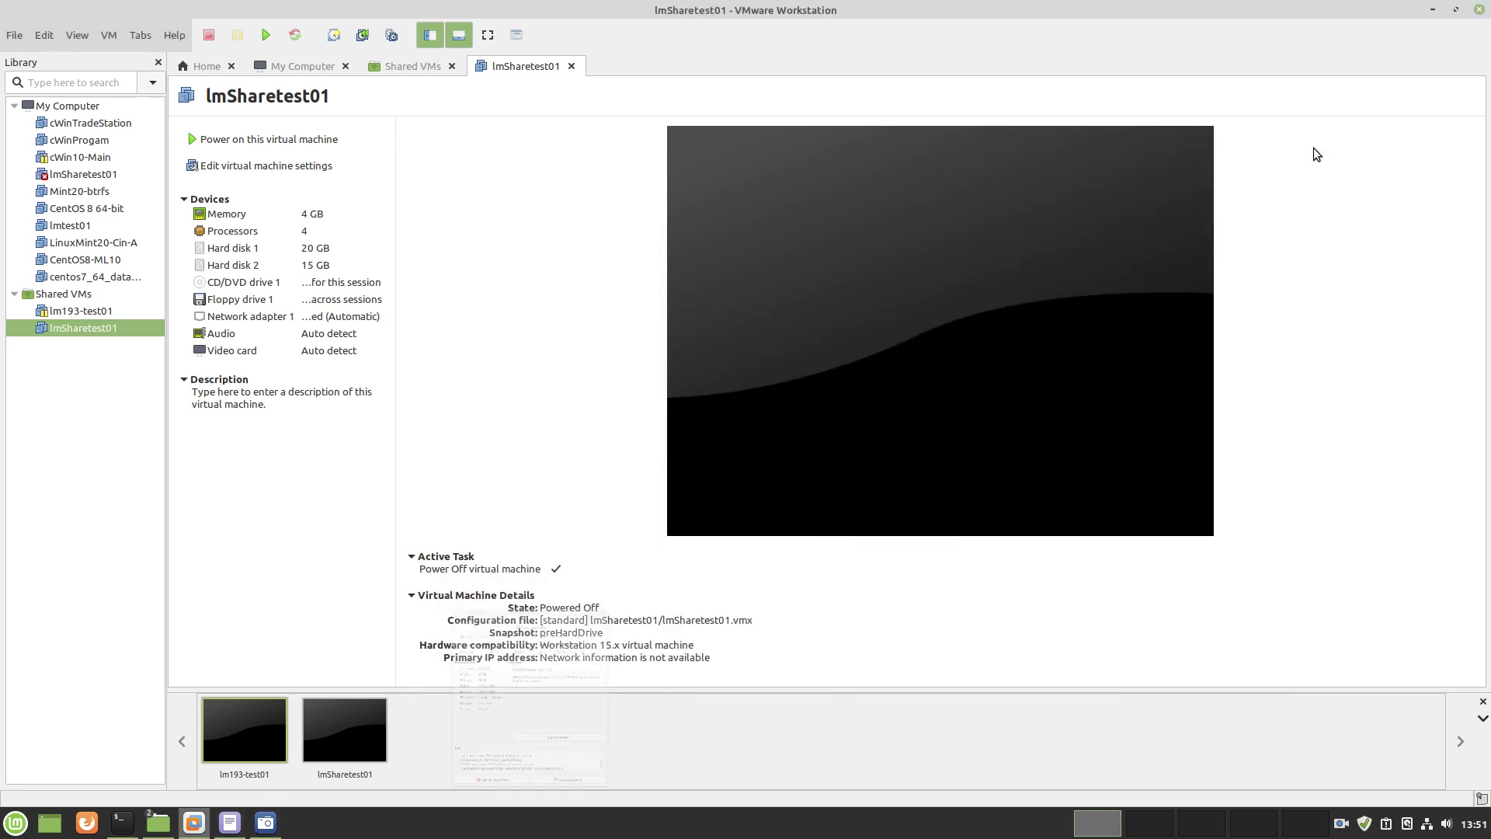
Point lmSharetest01's CD/DVD drive 1 at ubuntu-20.04.2.0-desktop-amd64.iso and save the settings
right_click(78, 329)
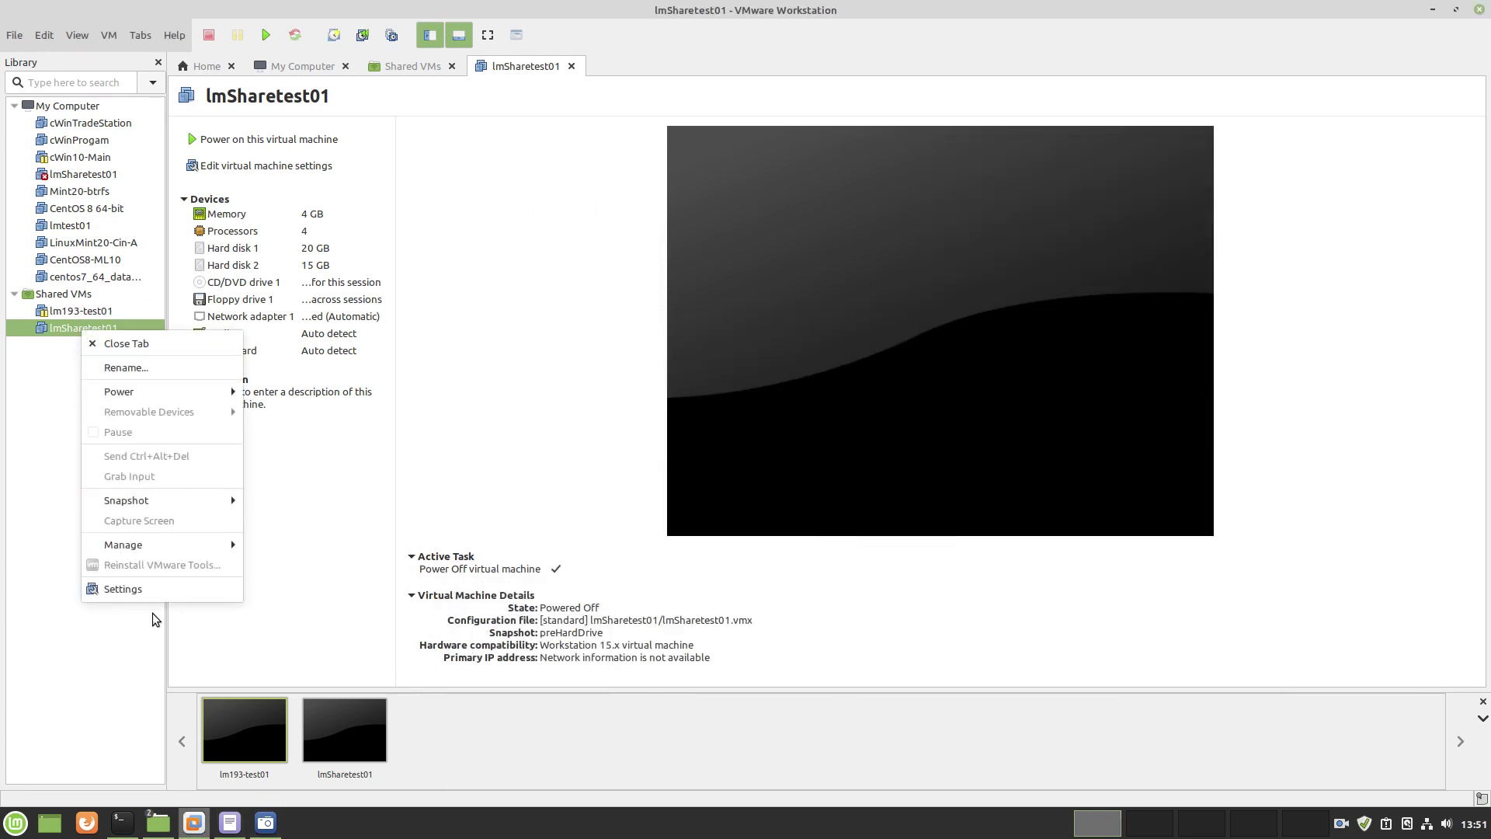
click(128, 589)
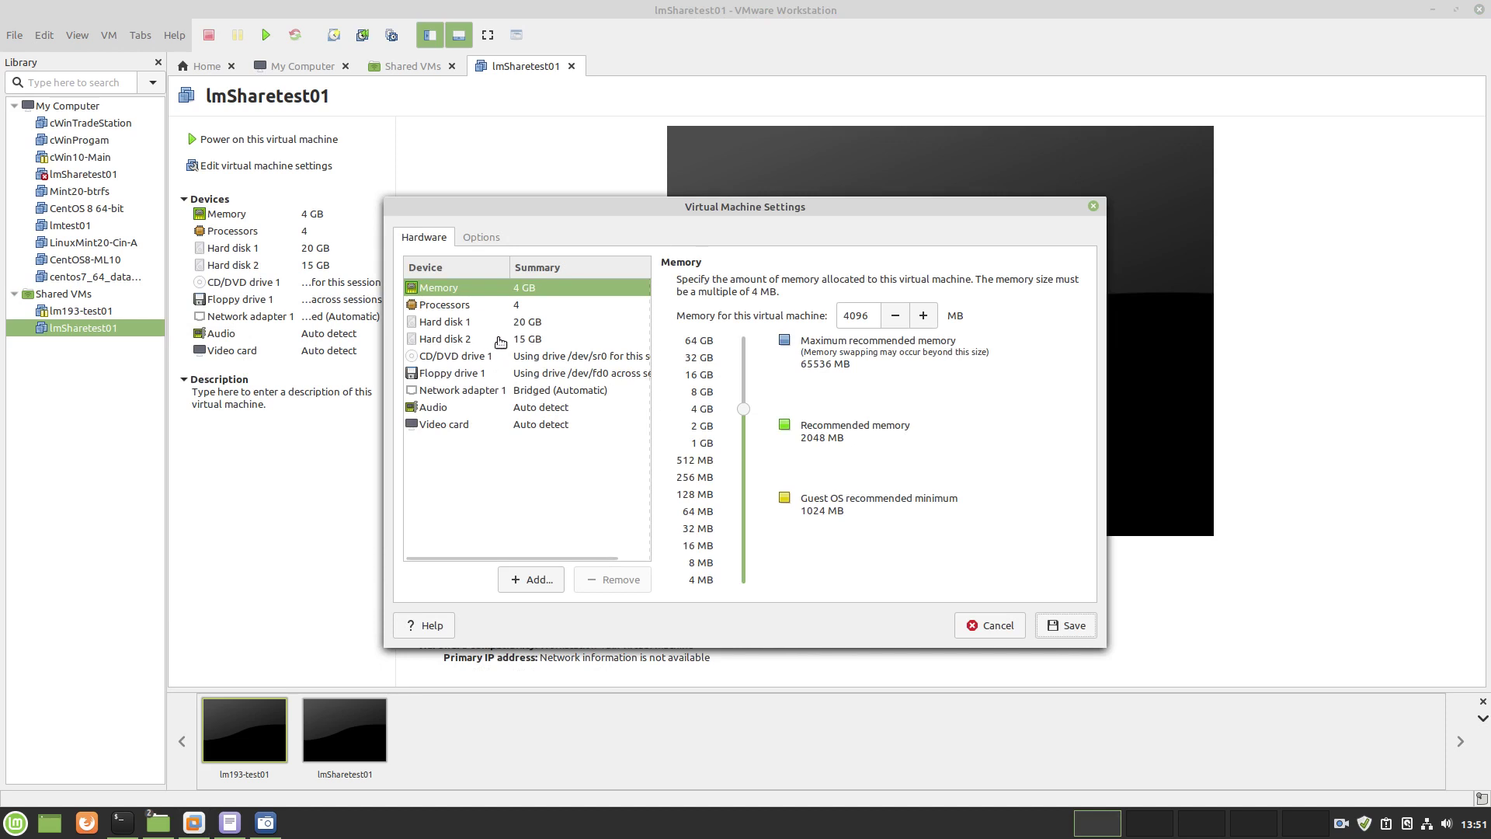
click(453, 323)
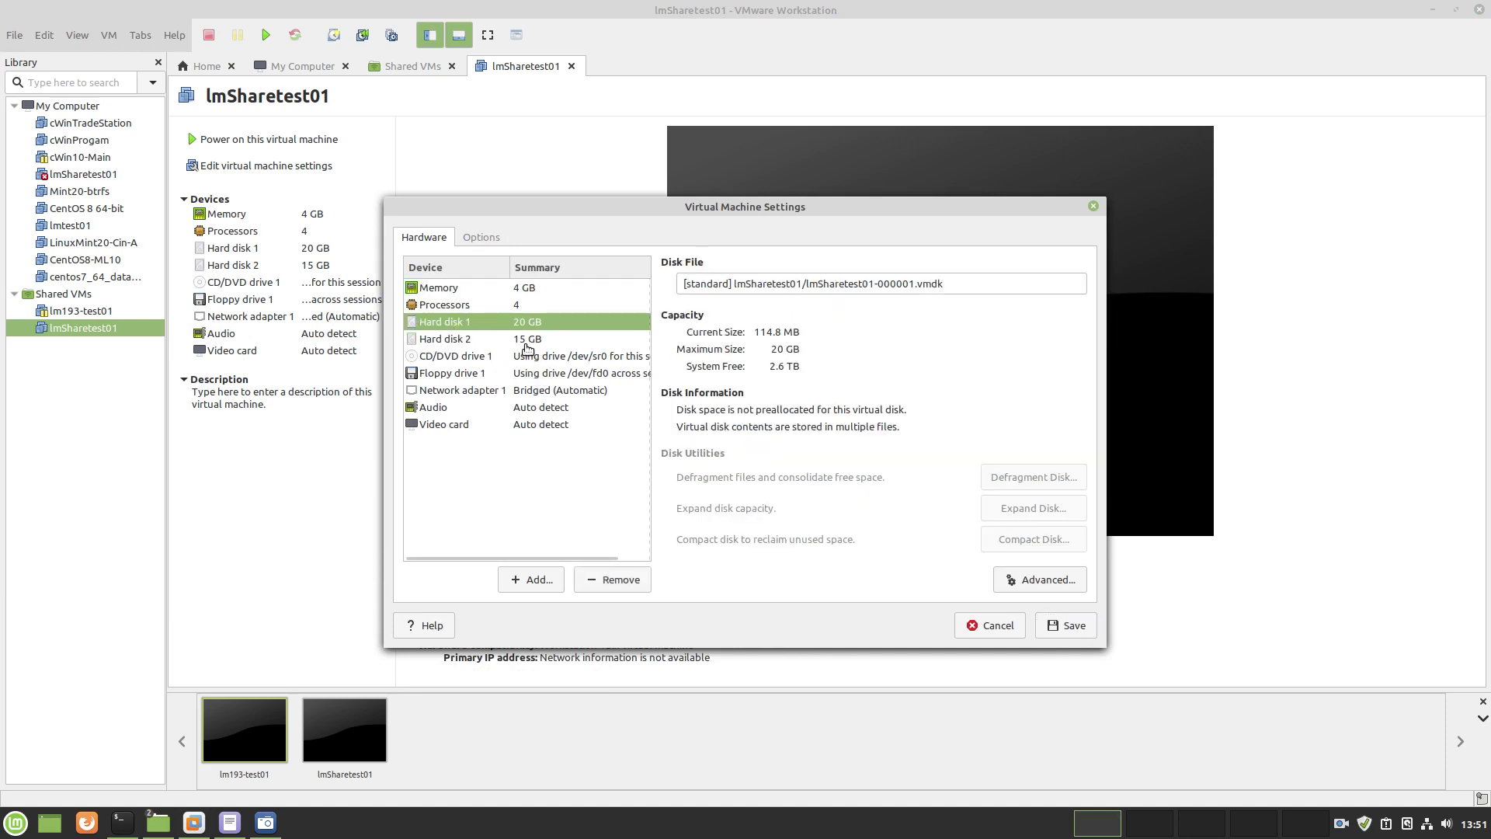
click(529, 342)
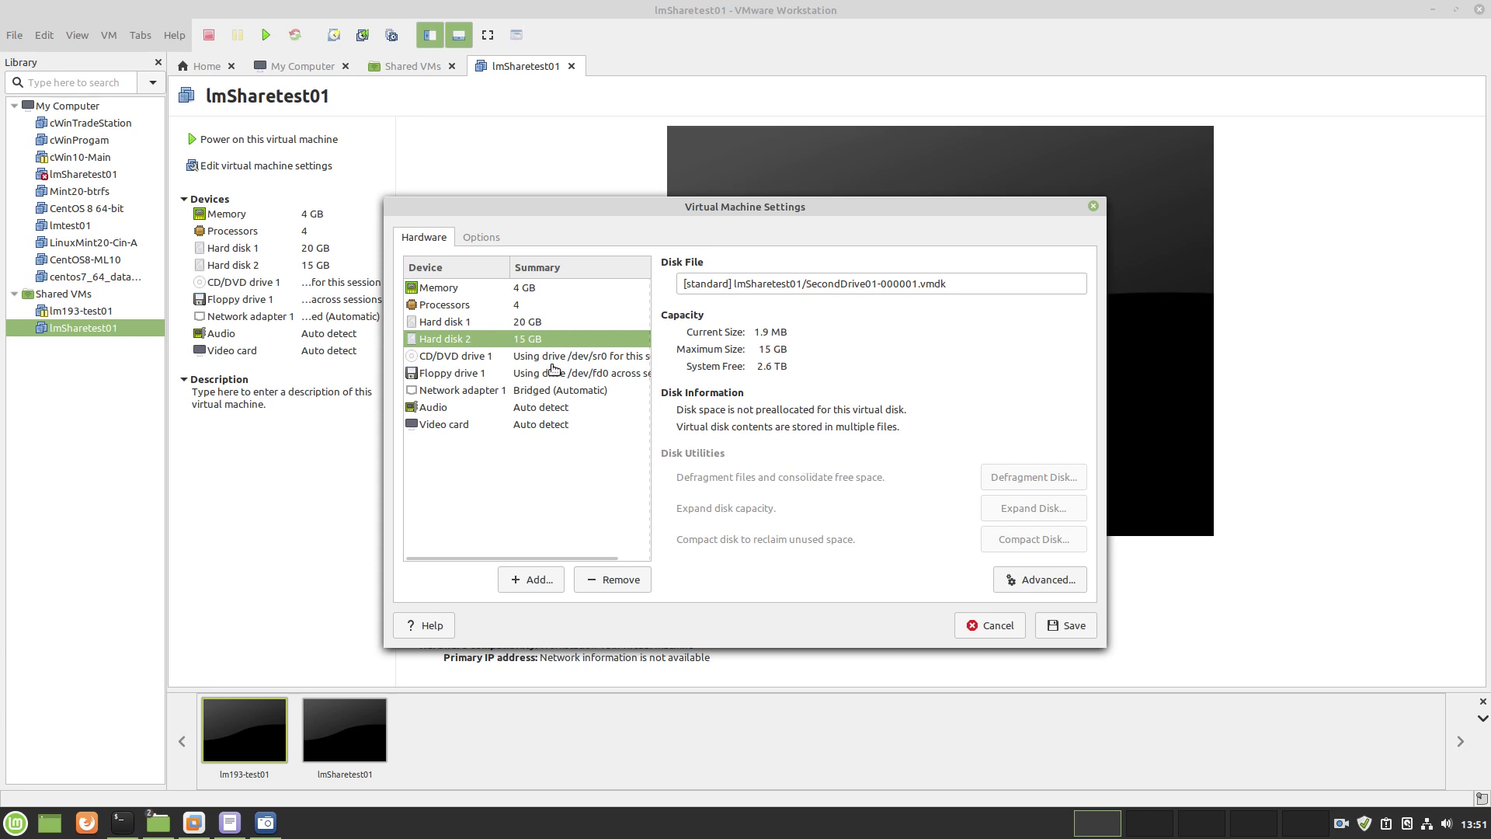
click(531, 359)
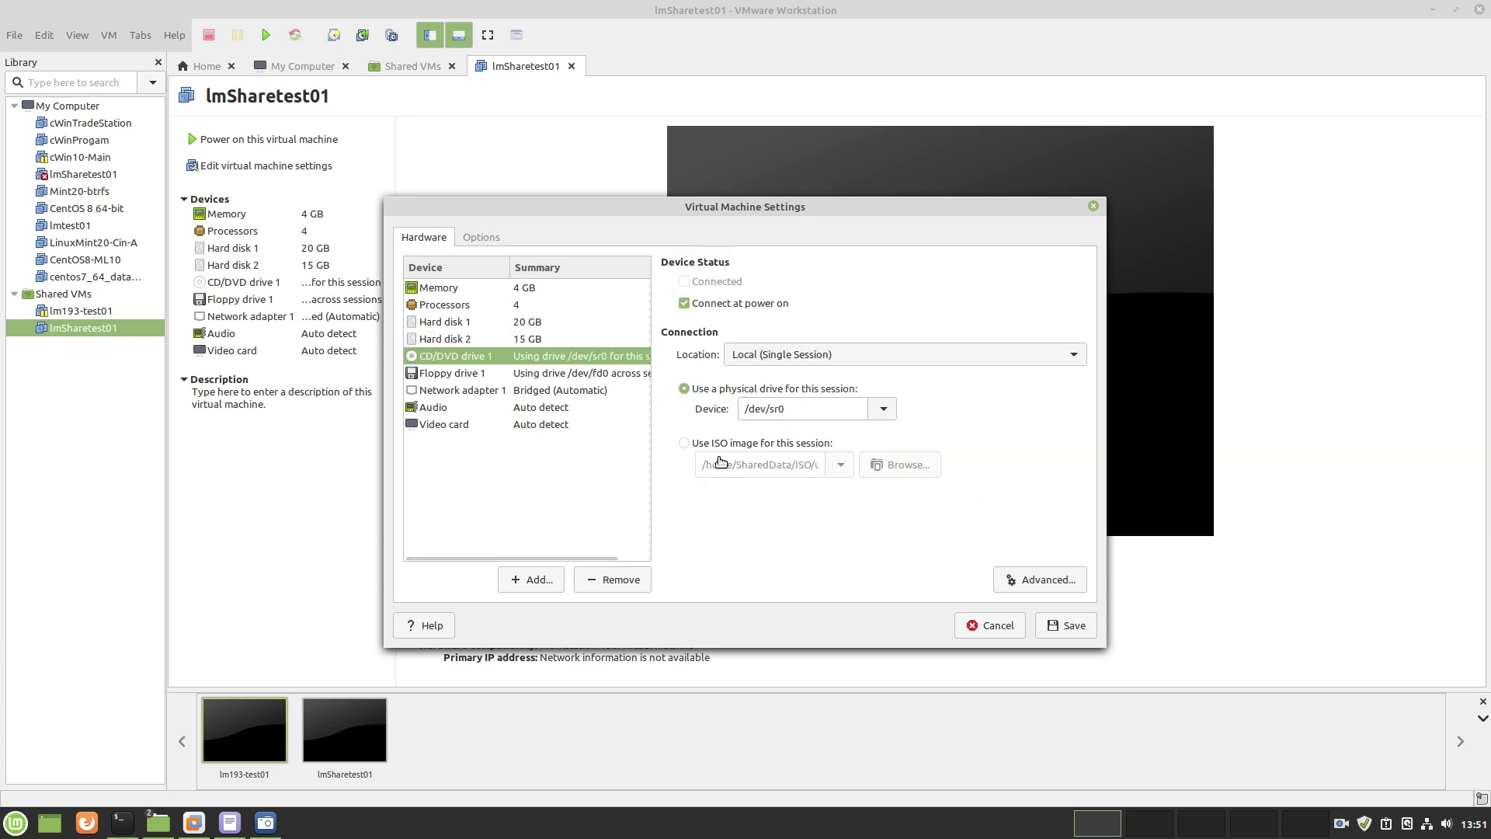
click(684, 443)
click(912, 472)
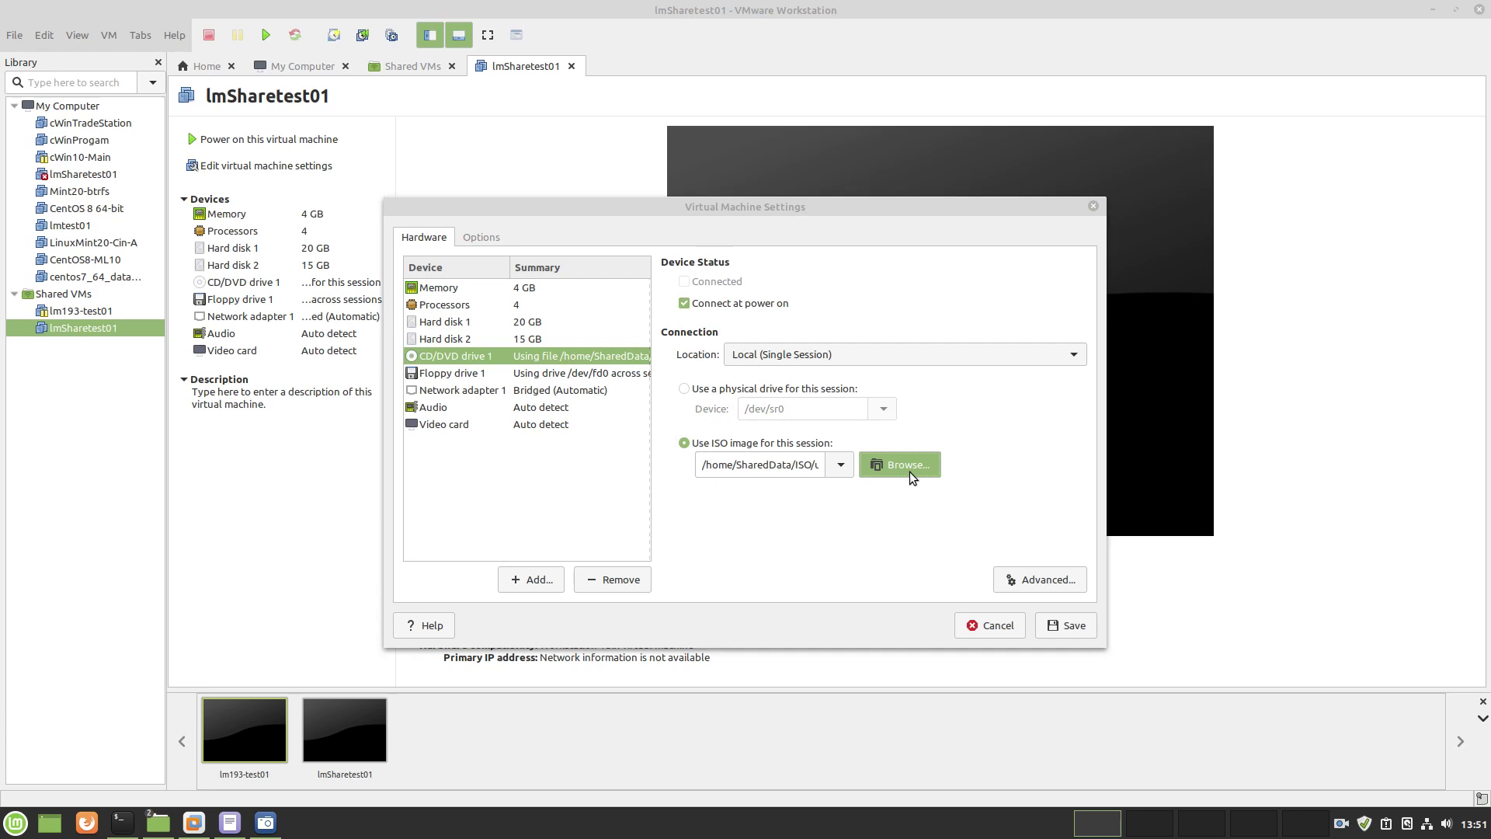
click(501, 302)
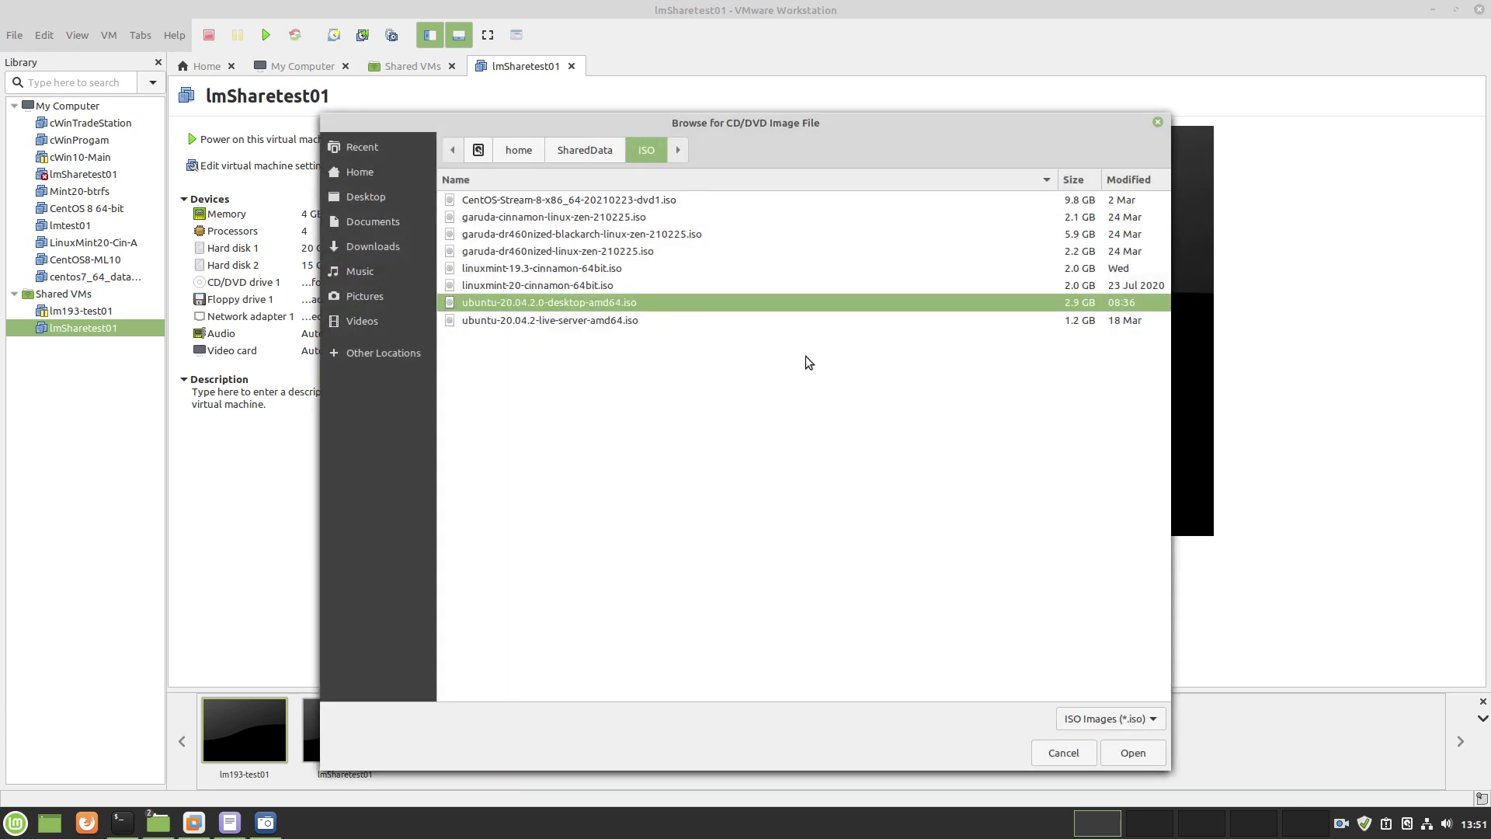
click(1127, 750)
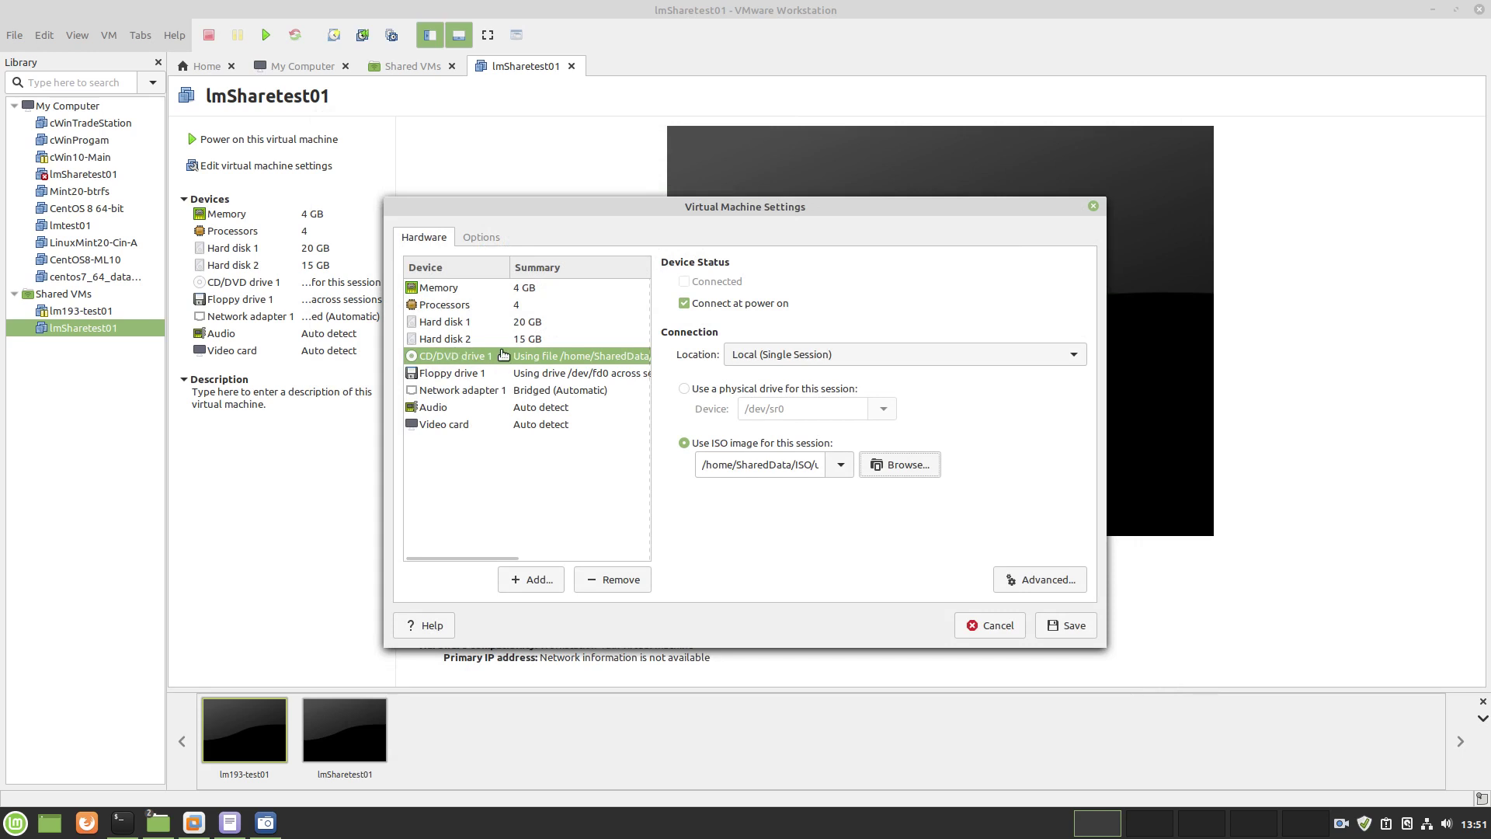
click(1077, 627)
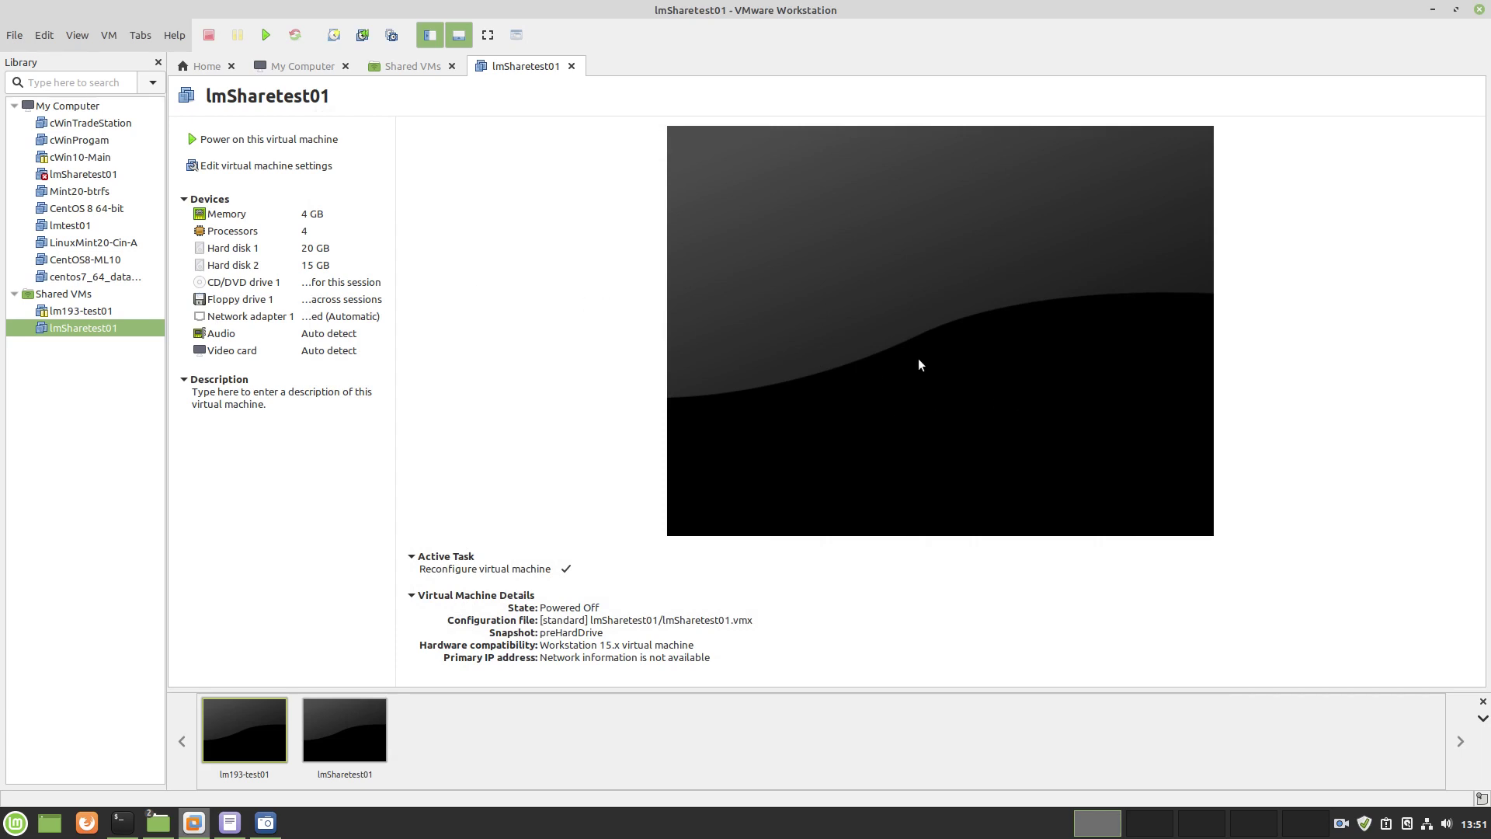
Power on lmSharetest01 directly into its firmware setup, keeping the sound device connected
right_click(87, 329)
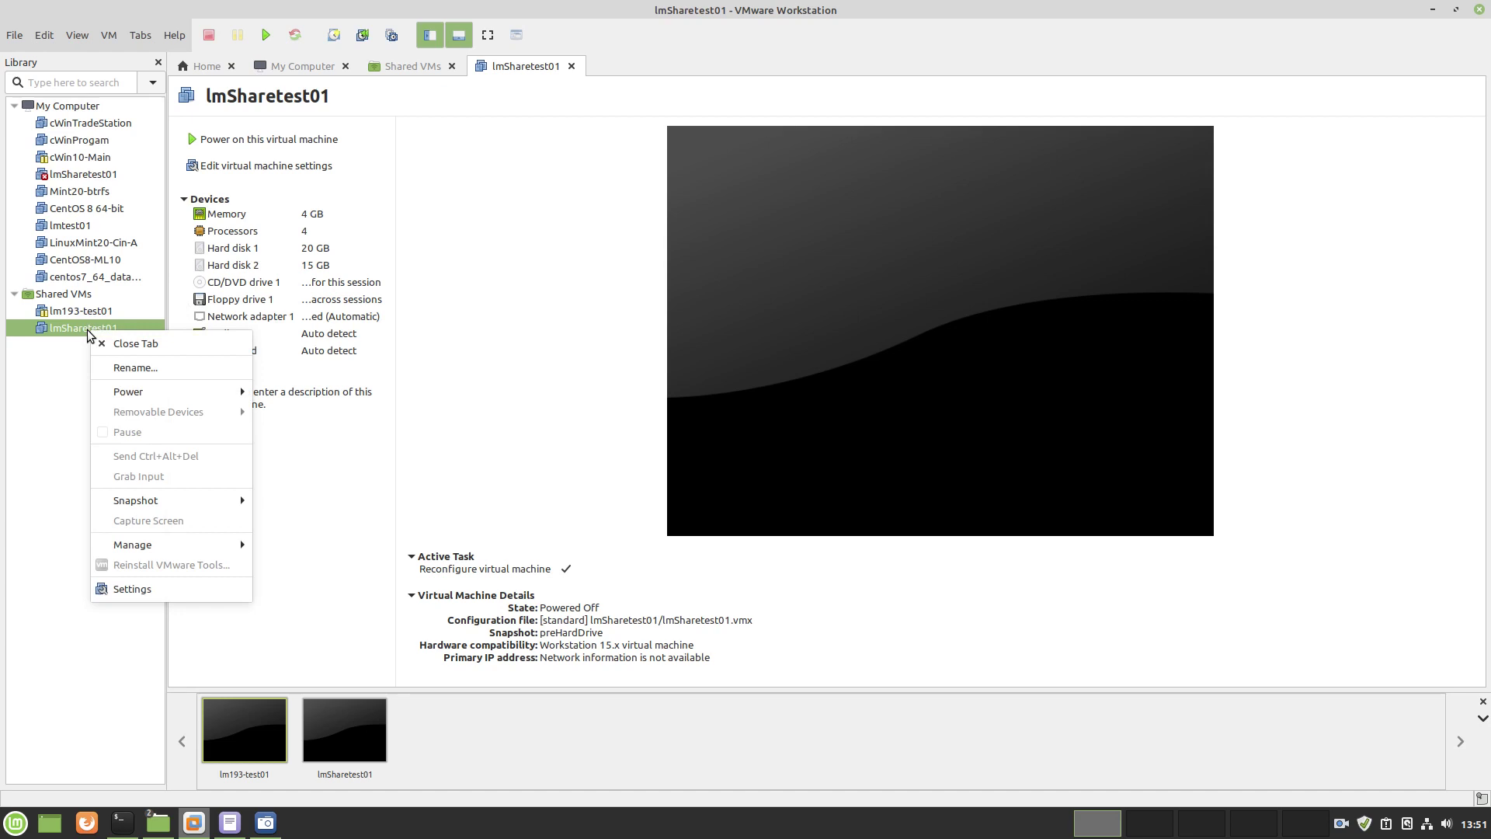
click(52, 330)
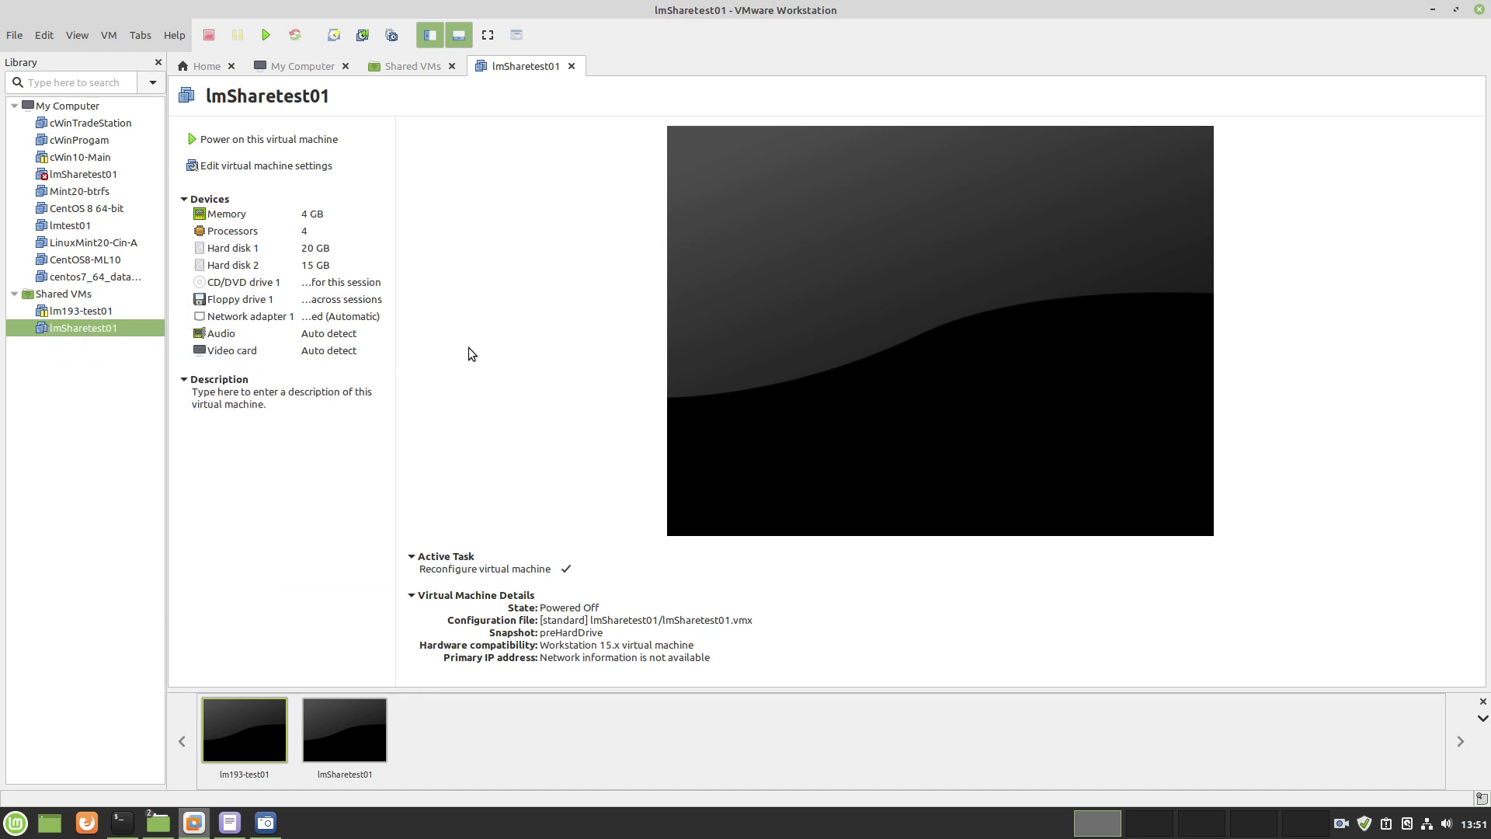
right_click(77, 328)
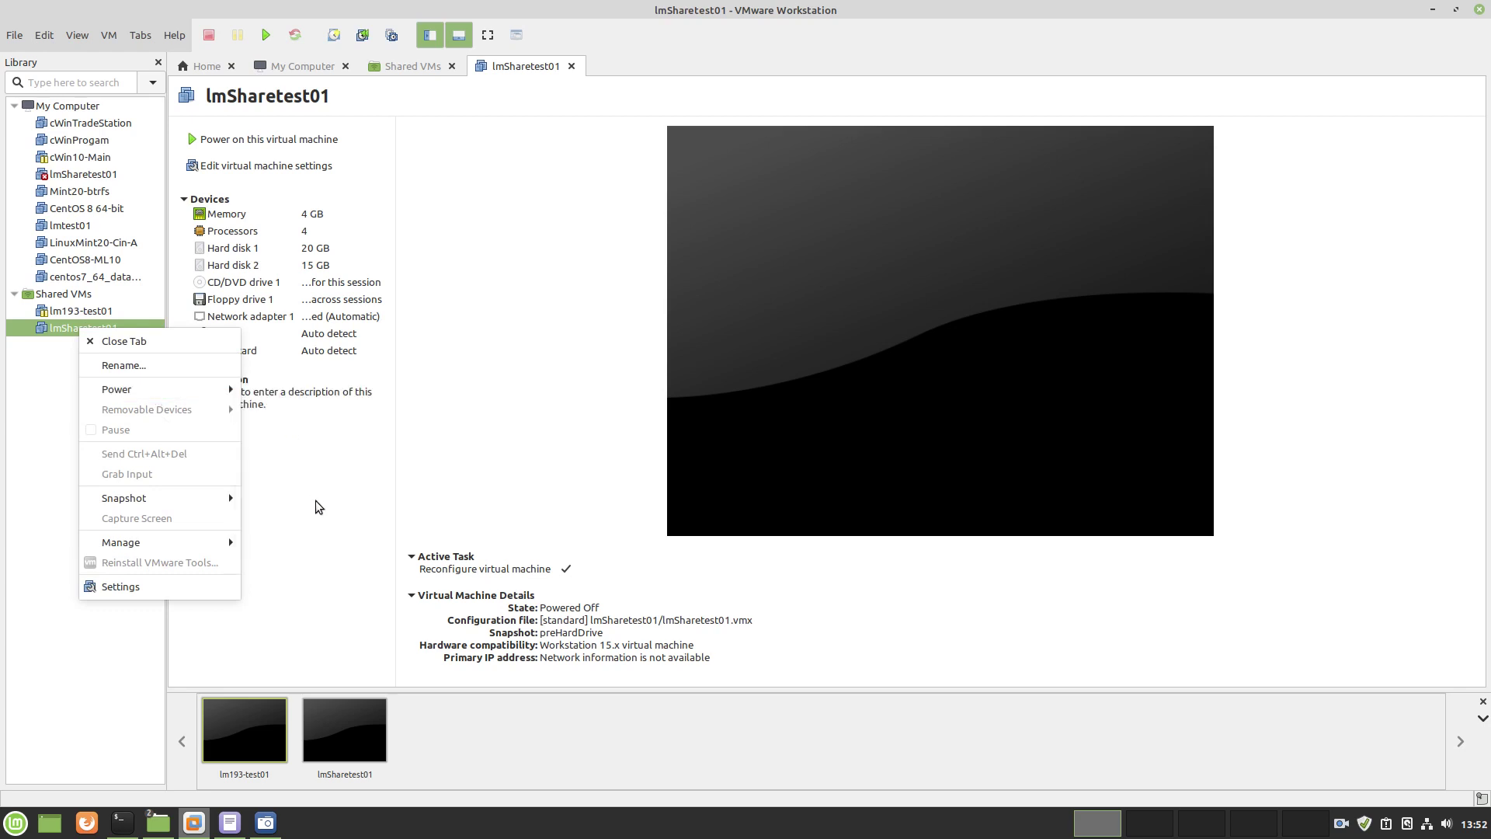
mouse_move(233, 391)
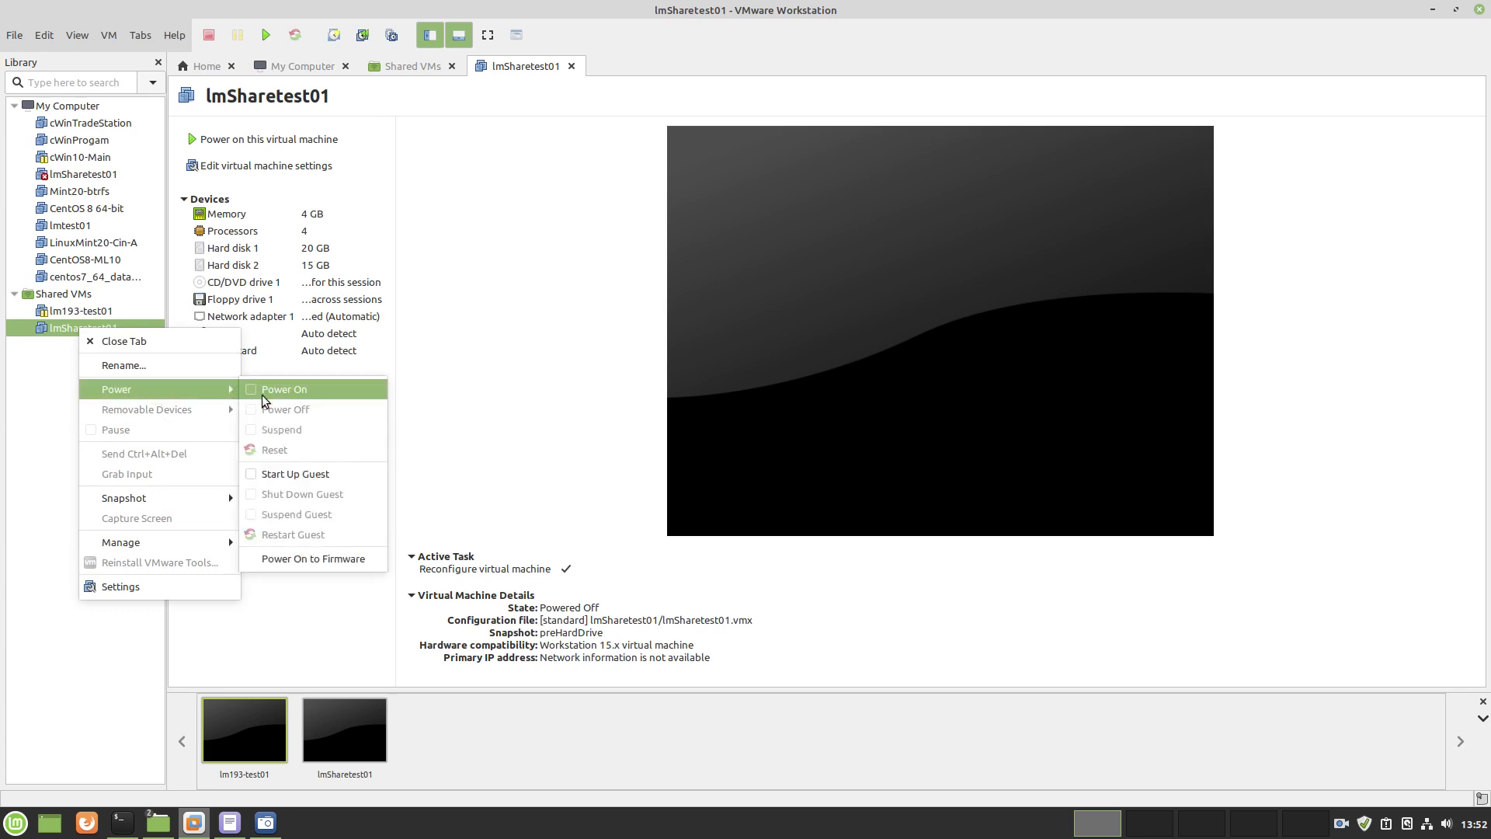
click(310, 559)
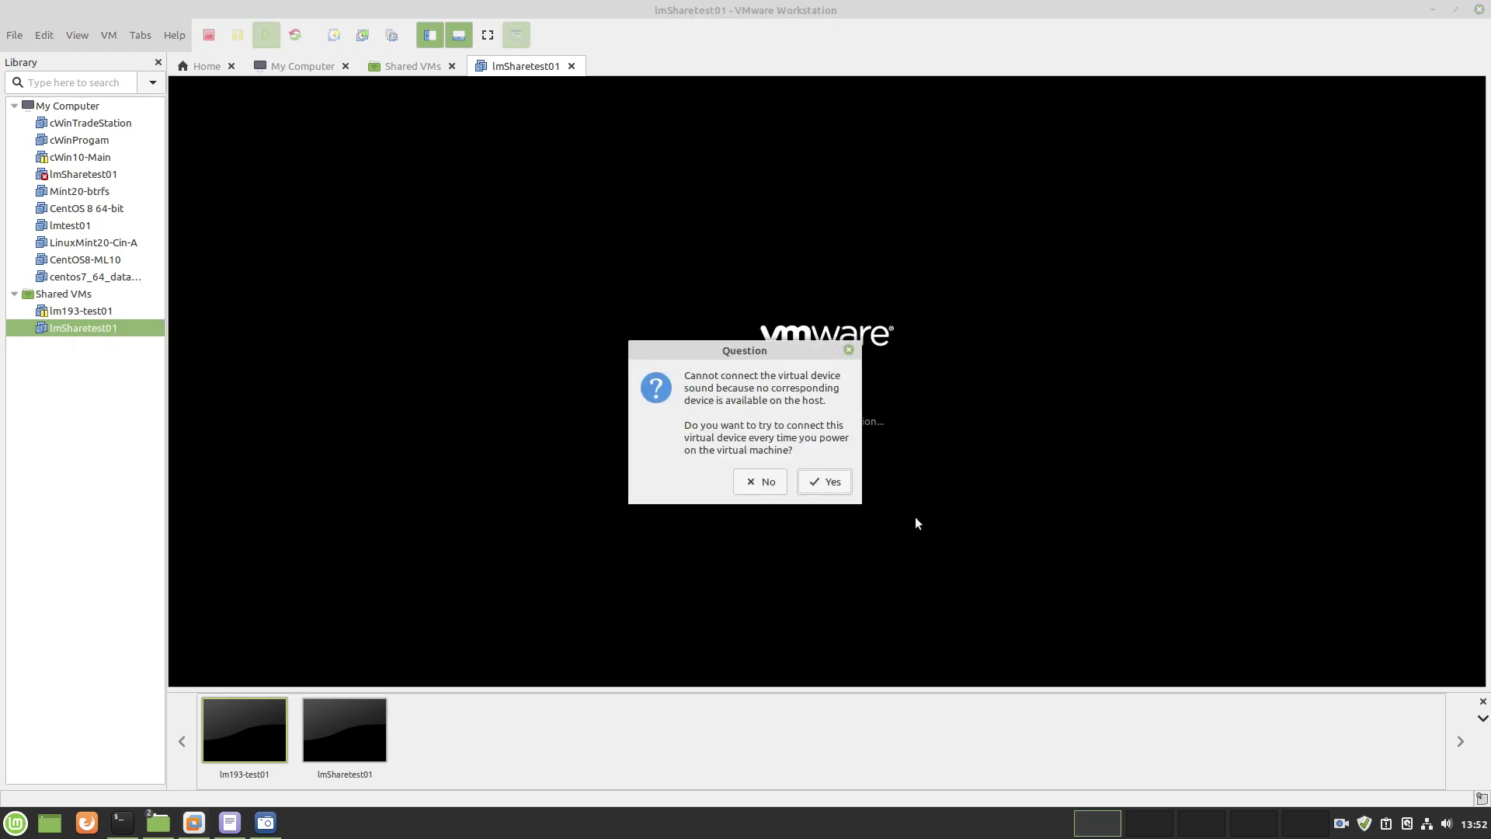
click(822, 481)
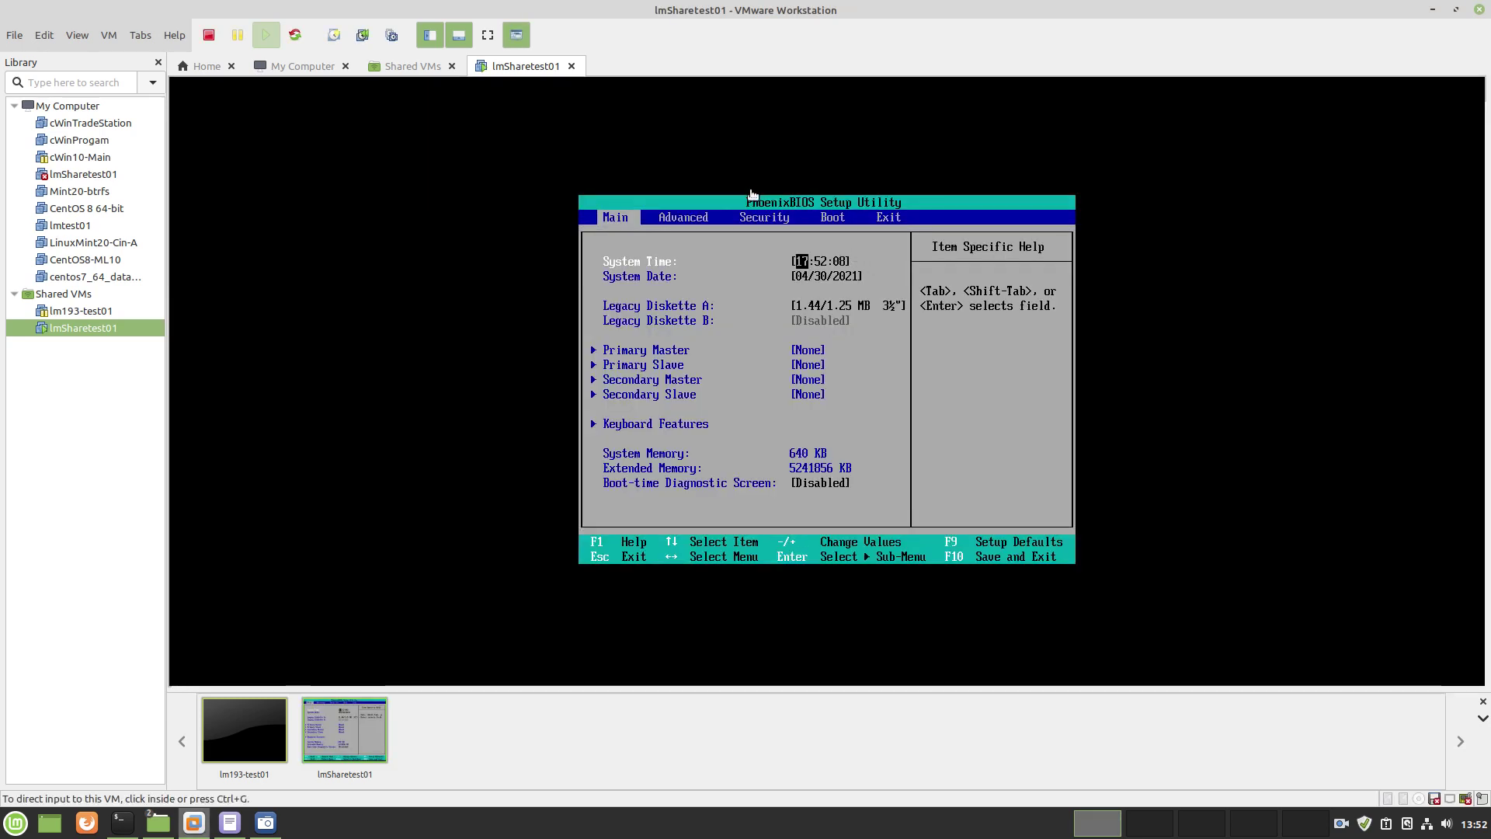
click(741, 208)
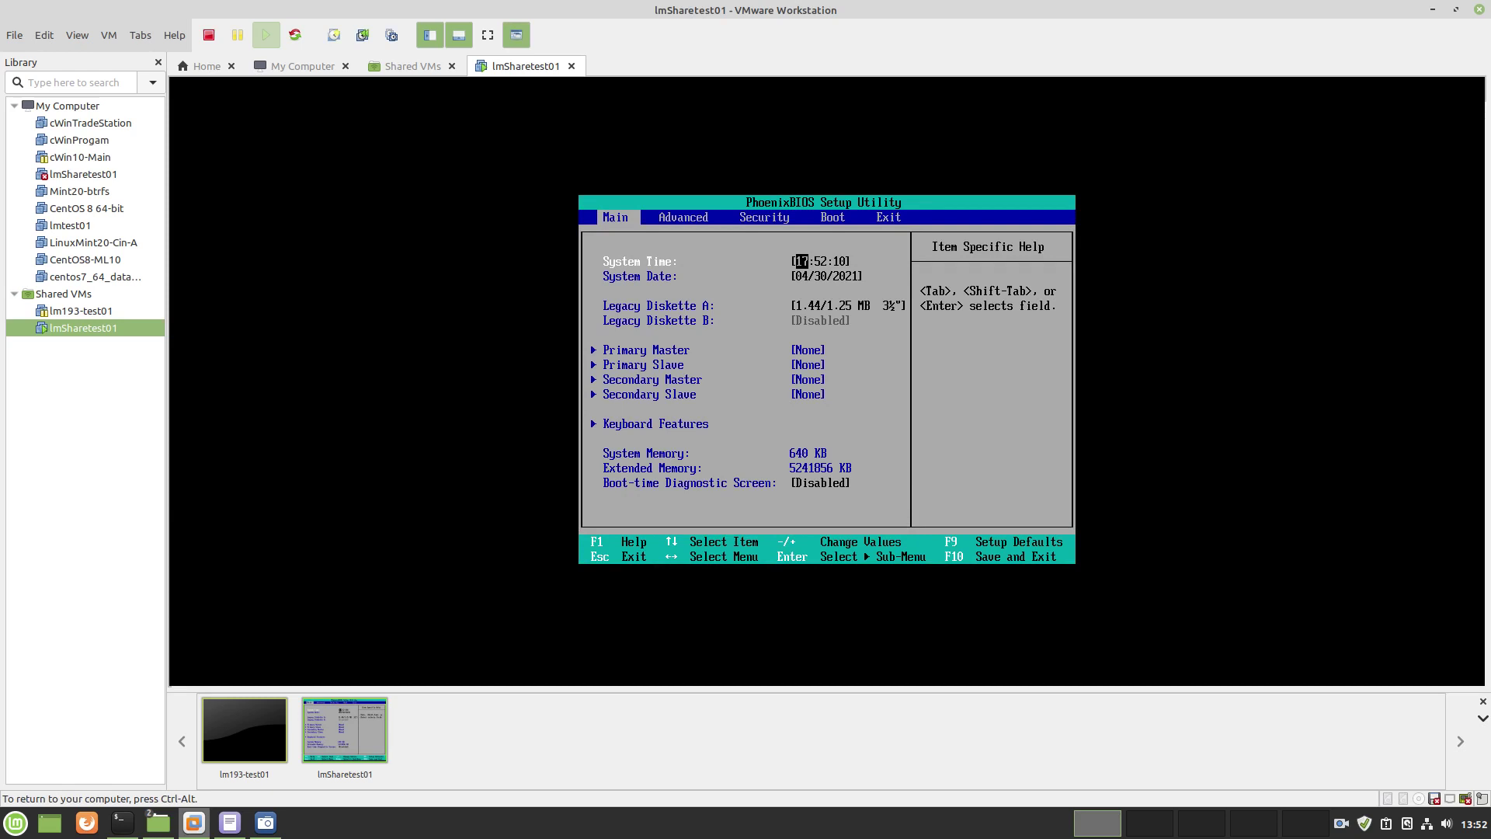
Move CD-ROM Drive above Hard Drive in the BIOS boot order, then exit saving changes
key(Right)
key(Right)
key(Right)
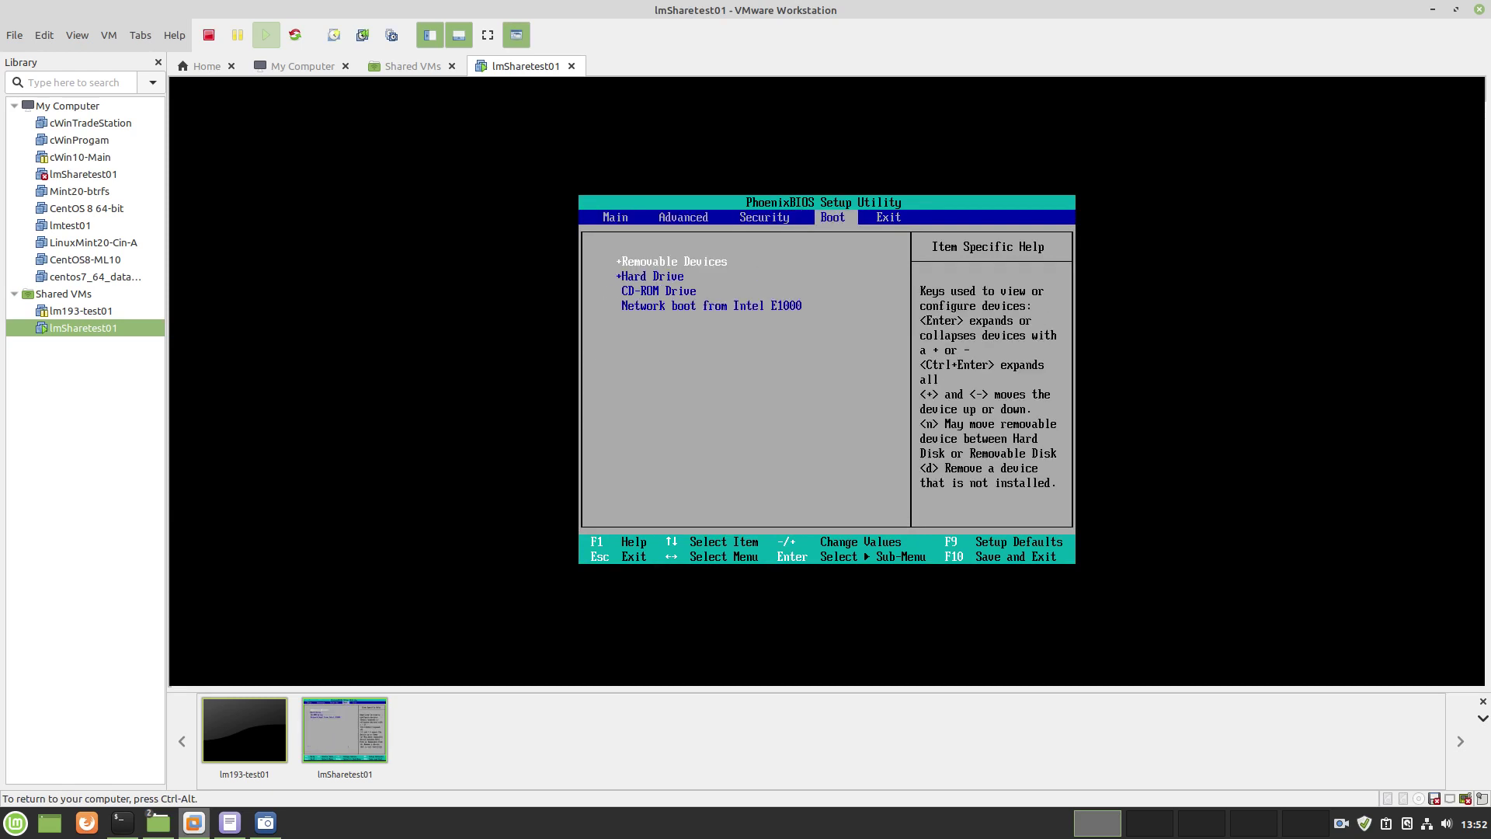
key(Down)
key(Down)
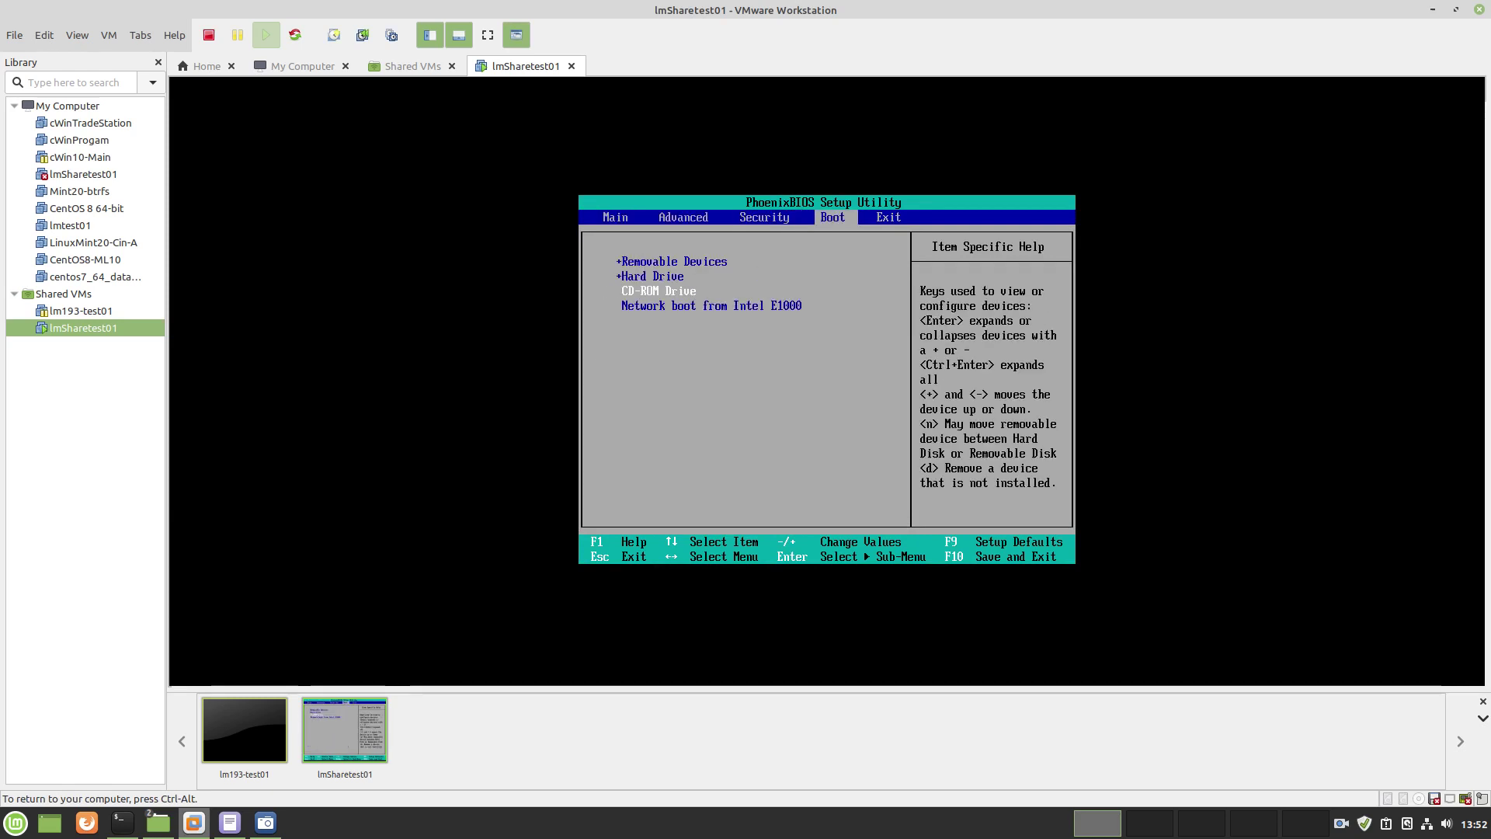
key(plus)
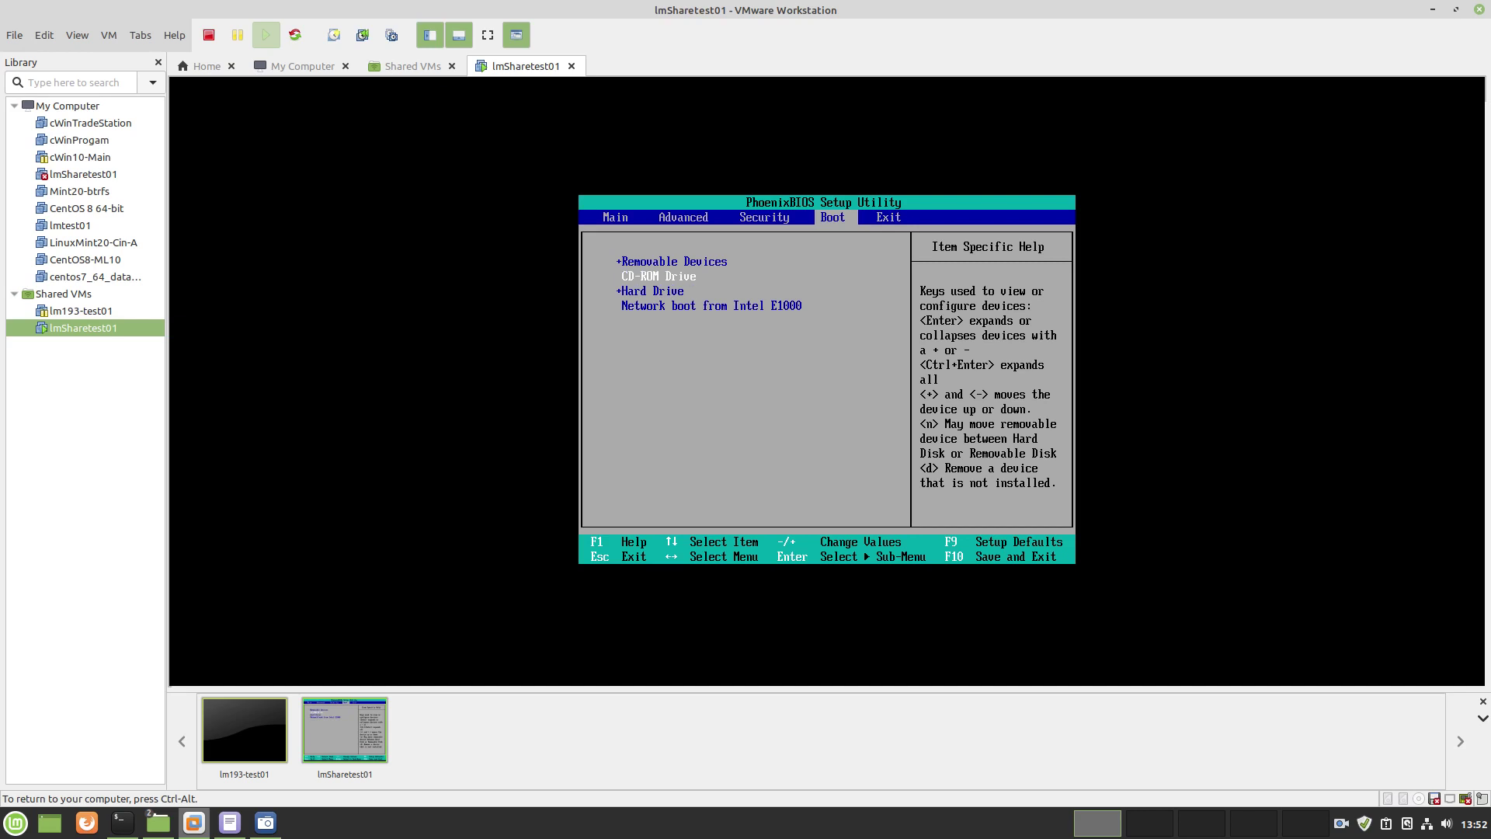
key(Right)
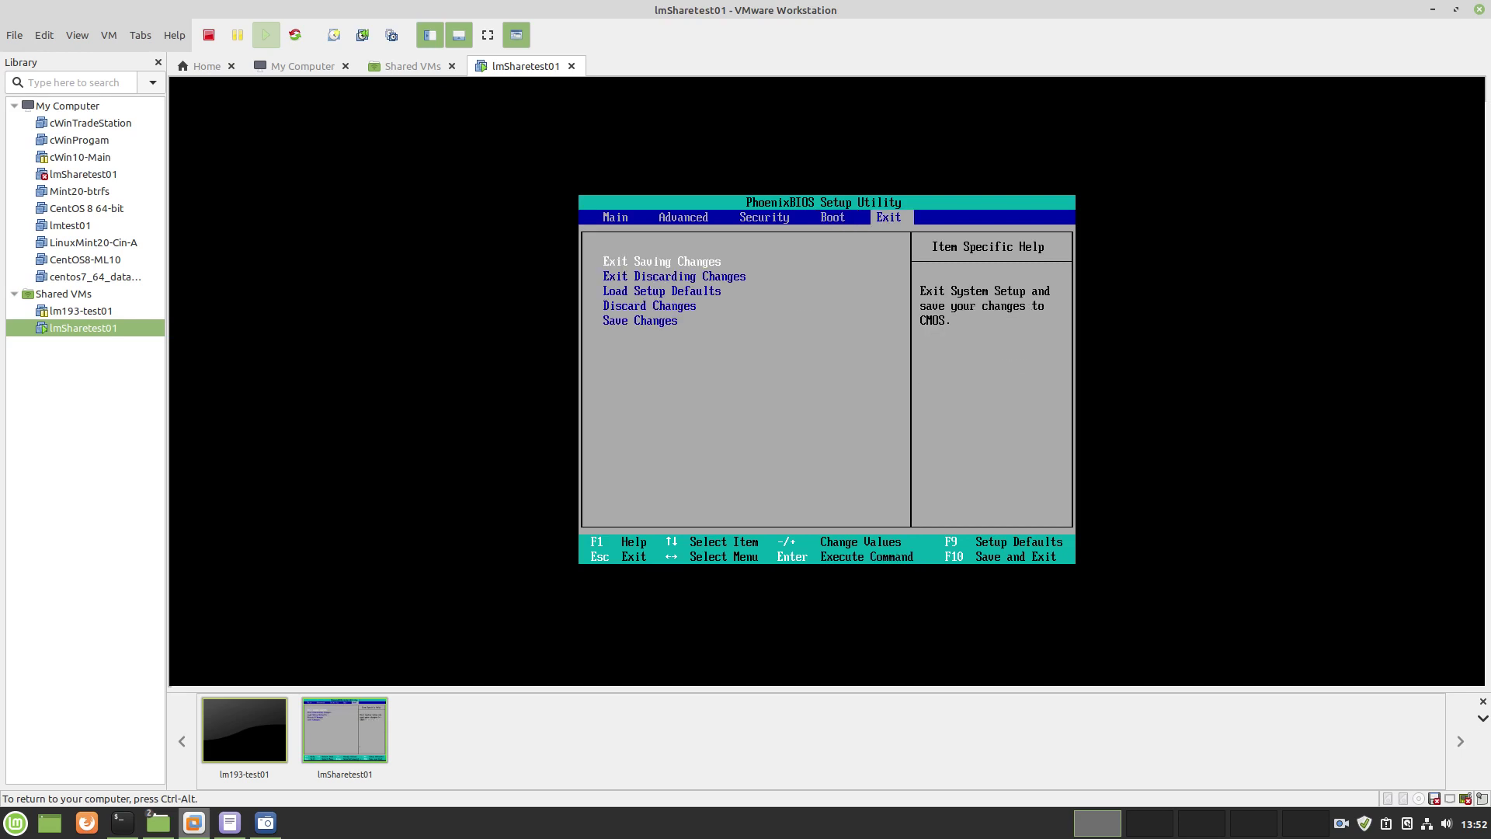
key(Return)
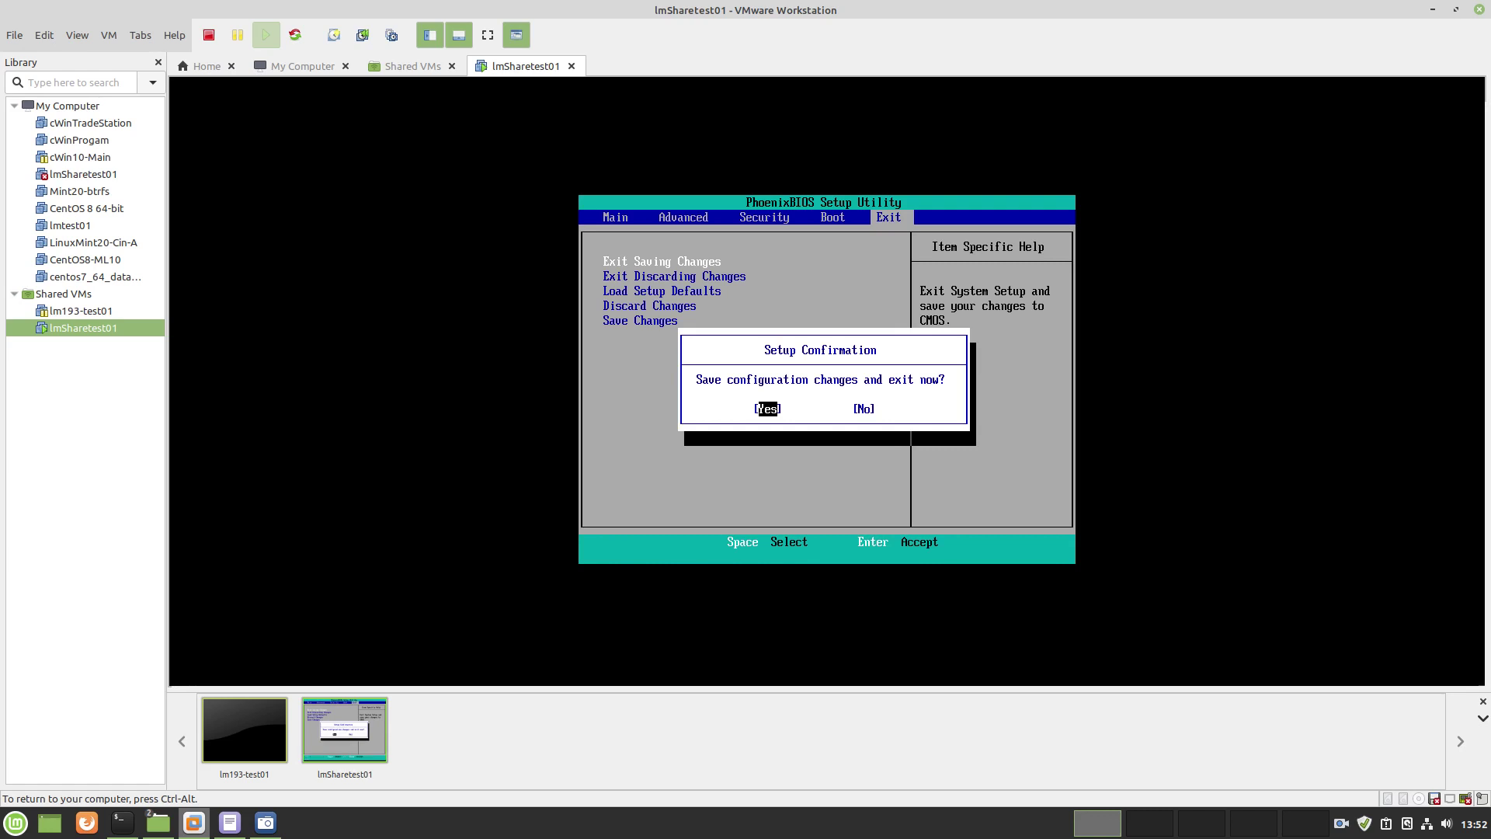
key(Return)
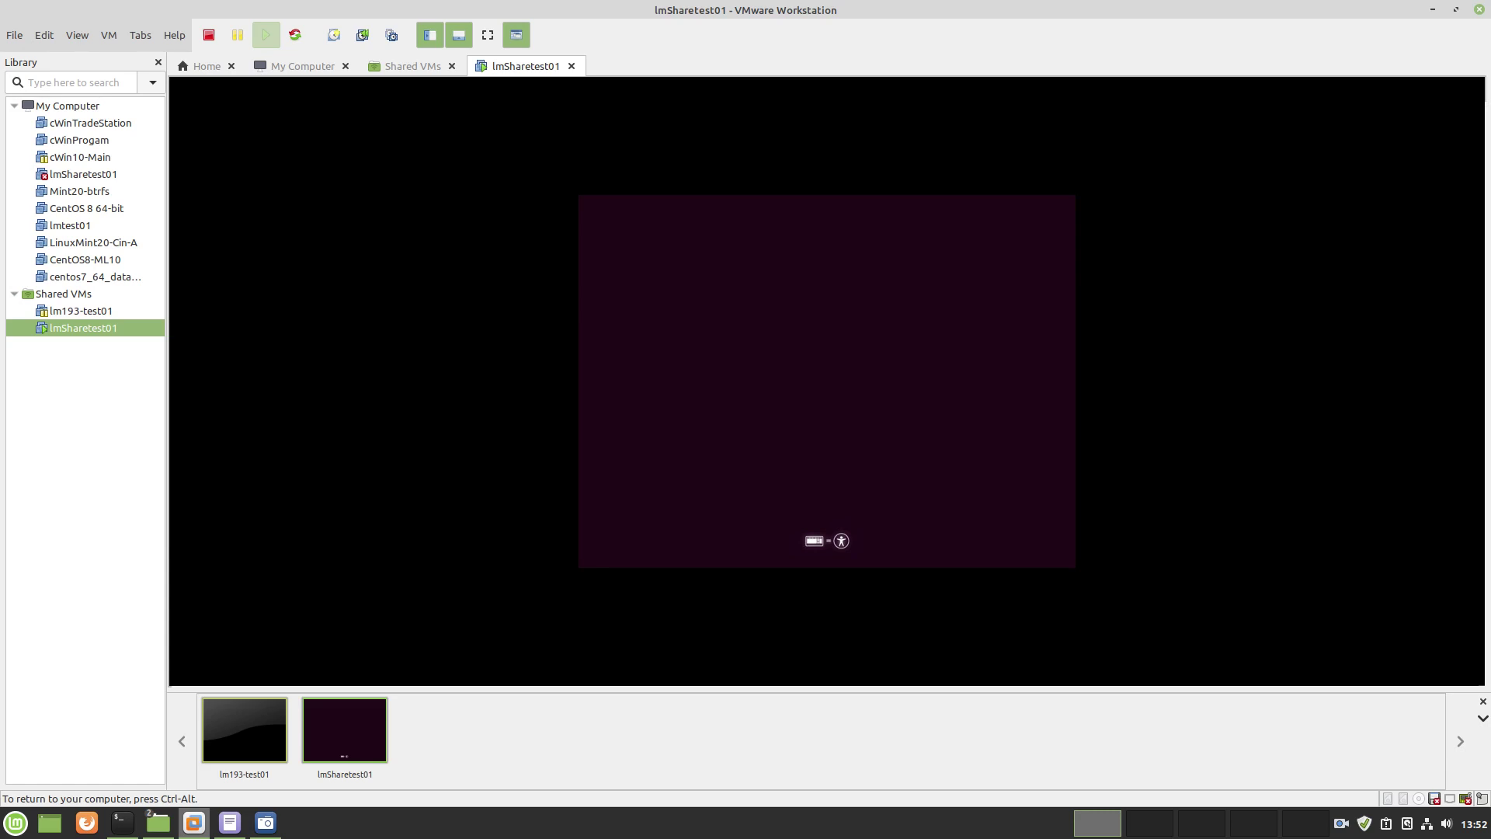
Release input to the host and pause the screen recording while Ubuntu boots from the ISO
key(ctrl+alt)
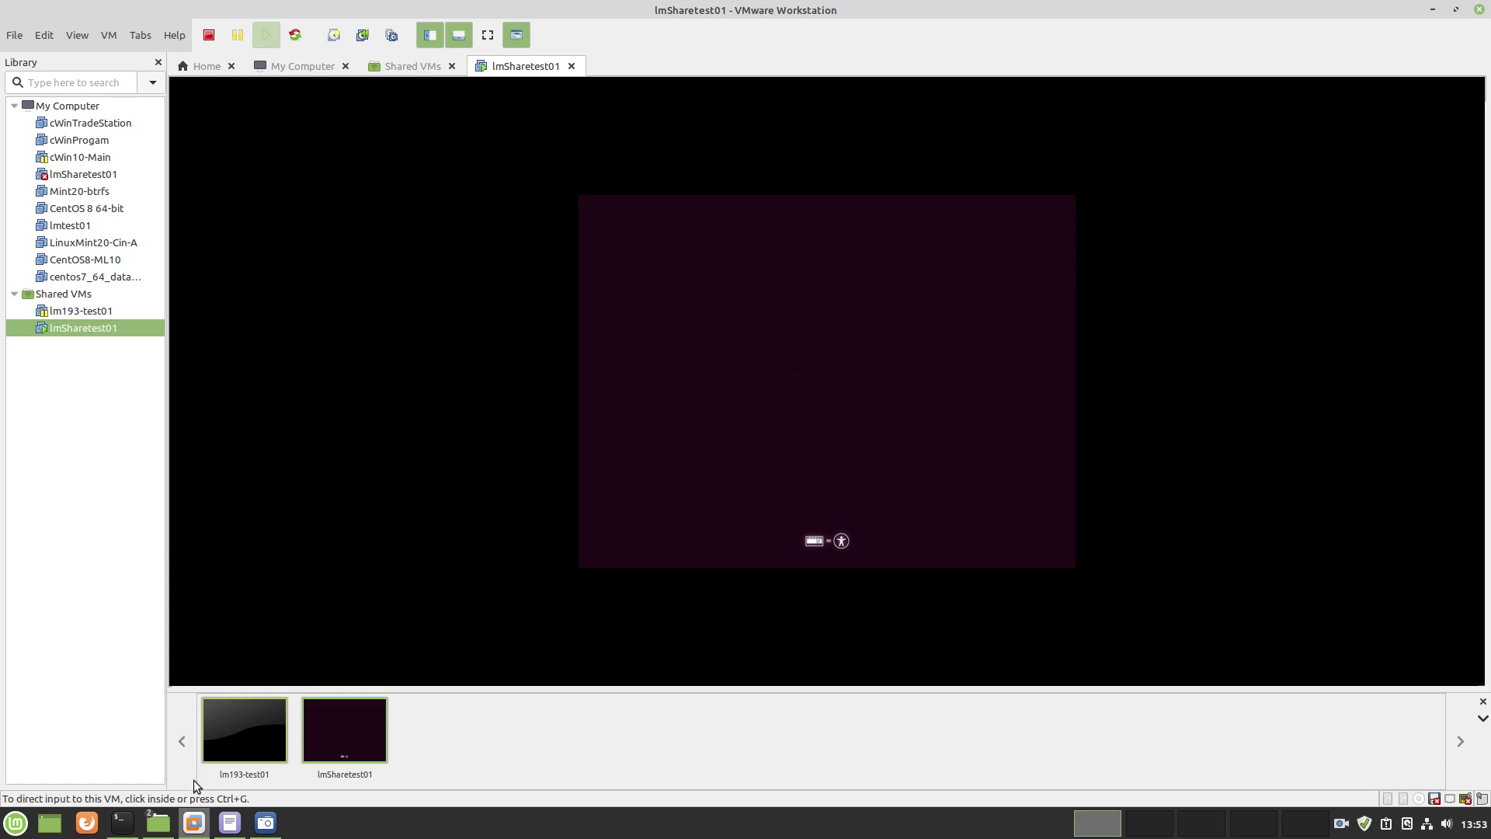
click(223, 823)
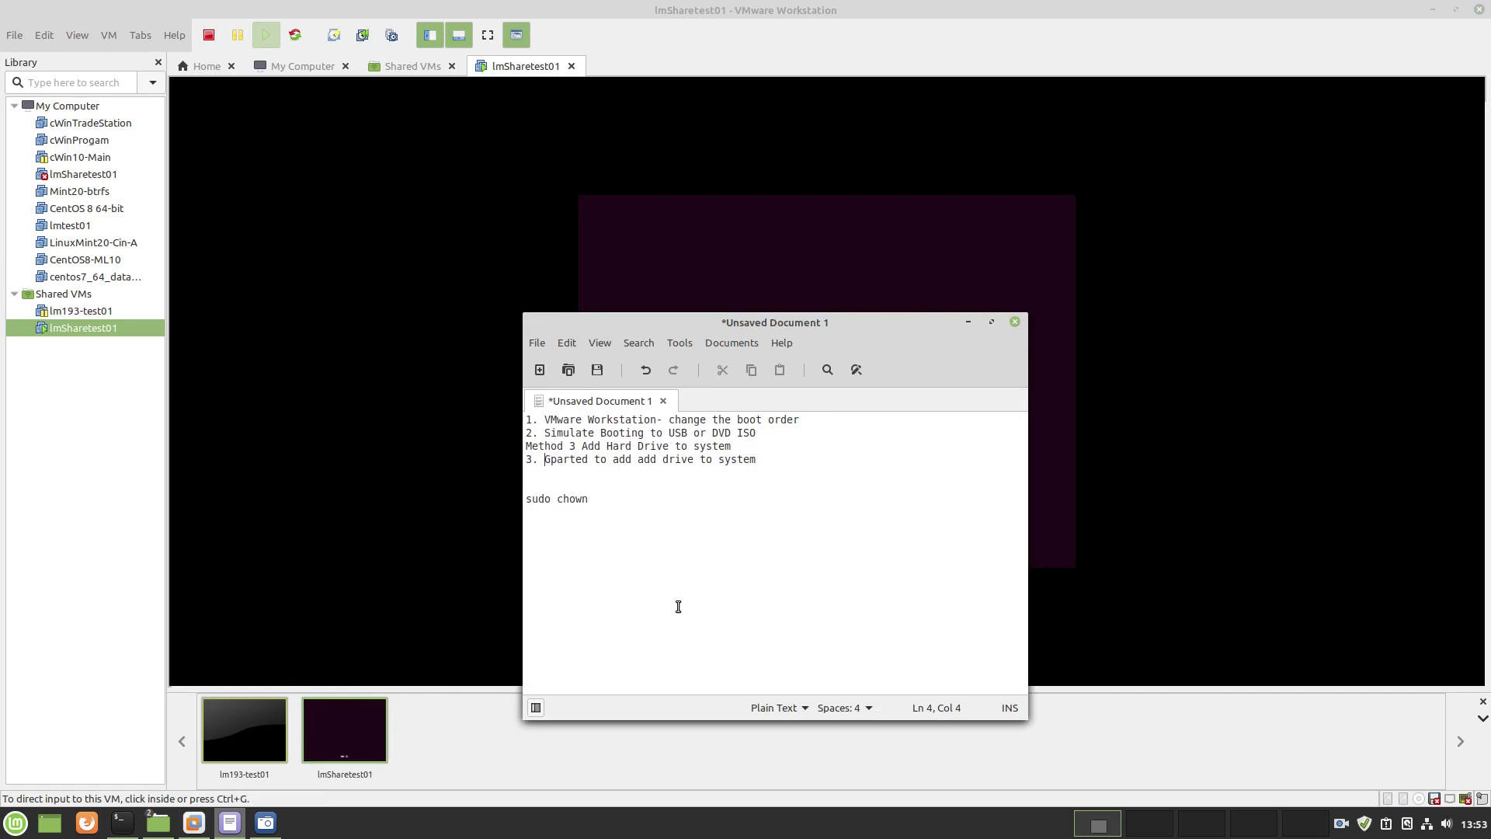
click(266, 823)
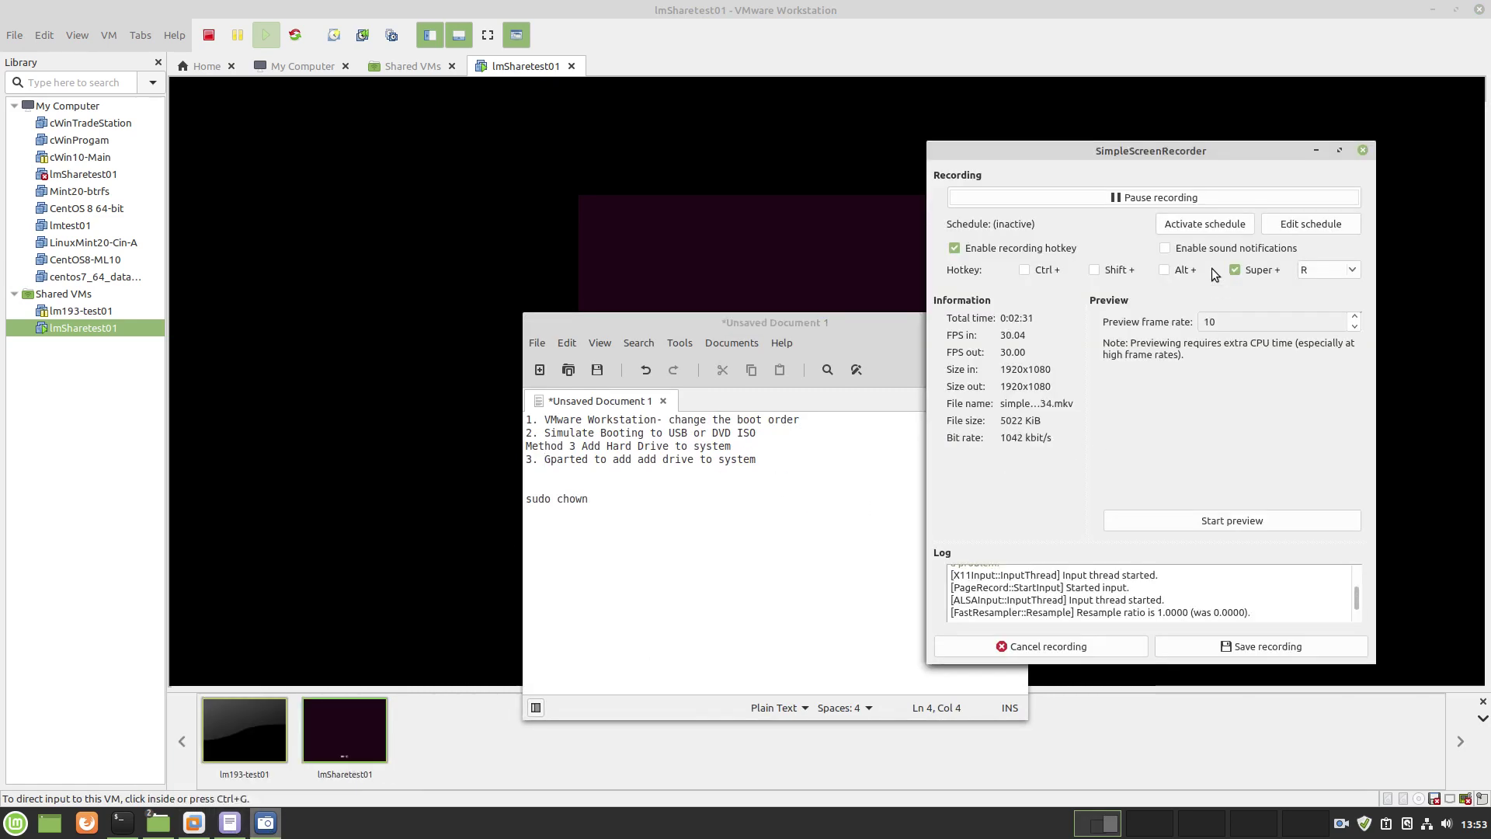
click(1157, 197)
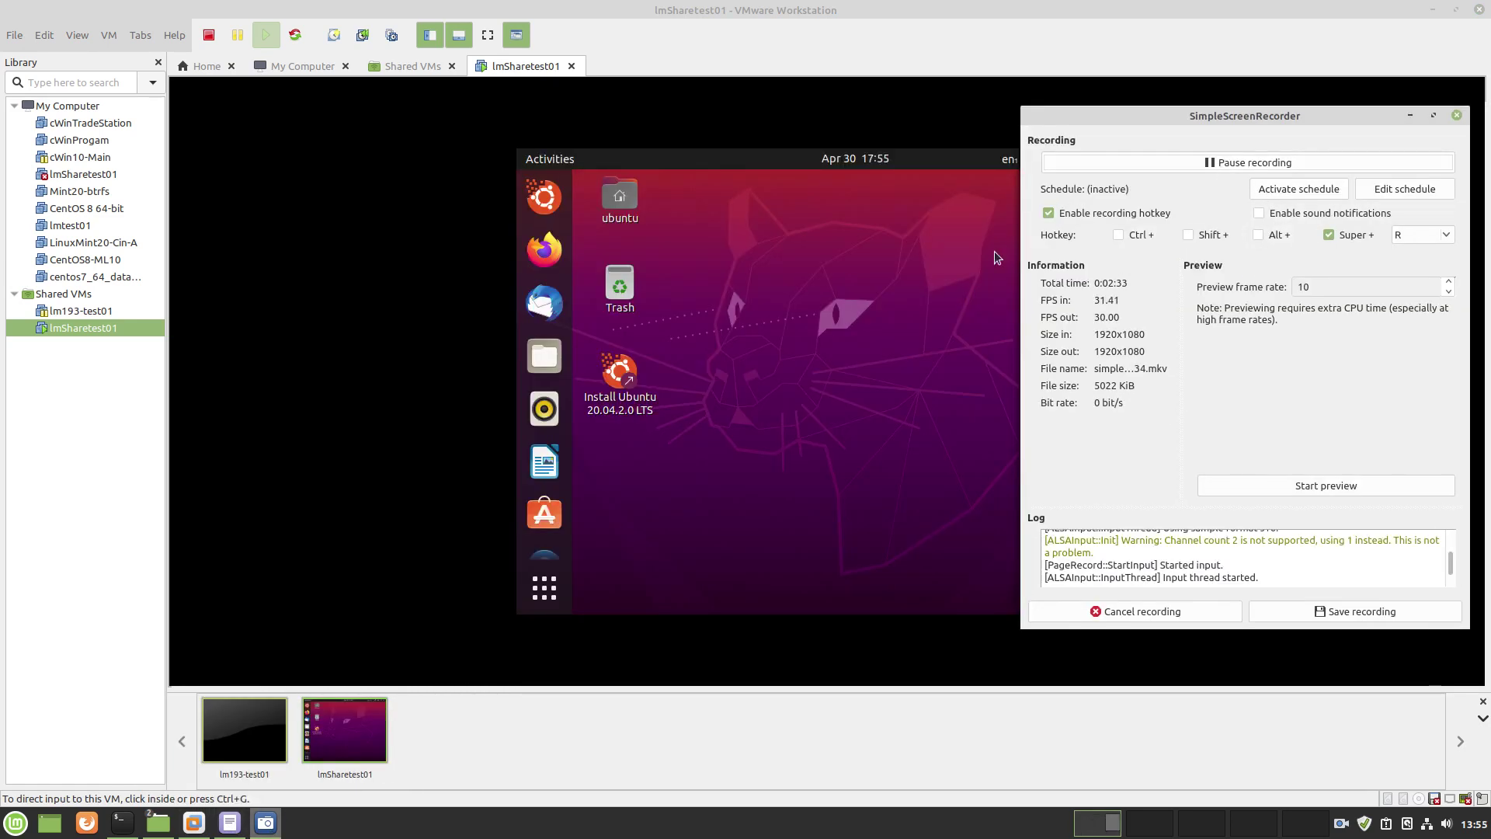
click(1411, 116)
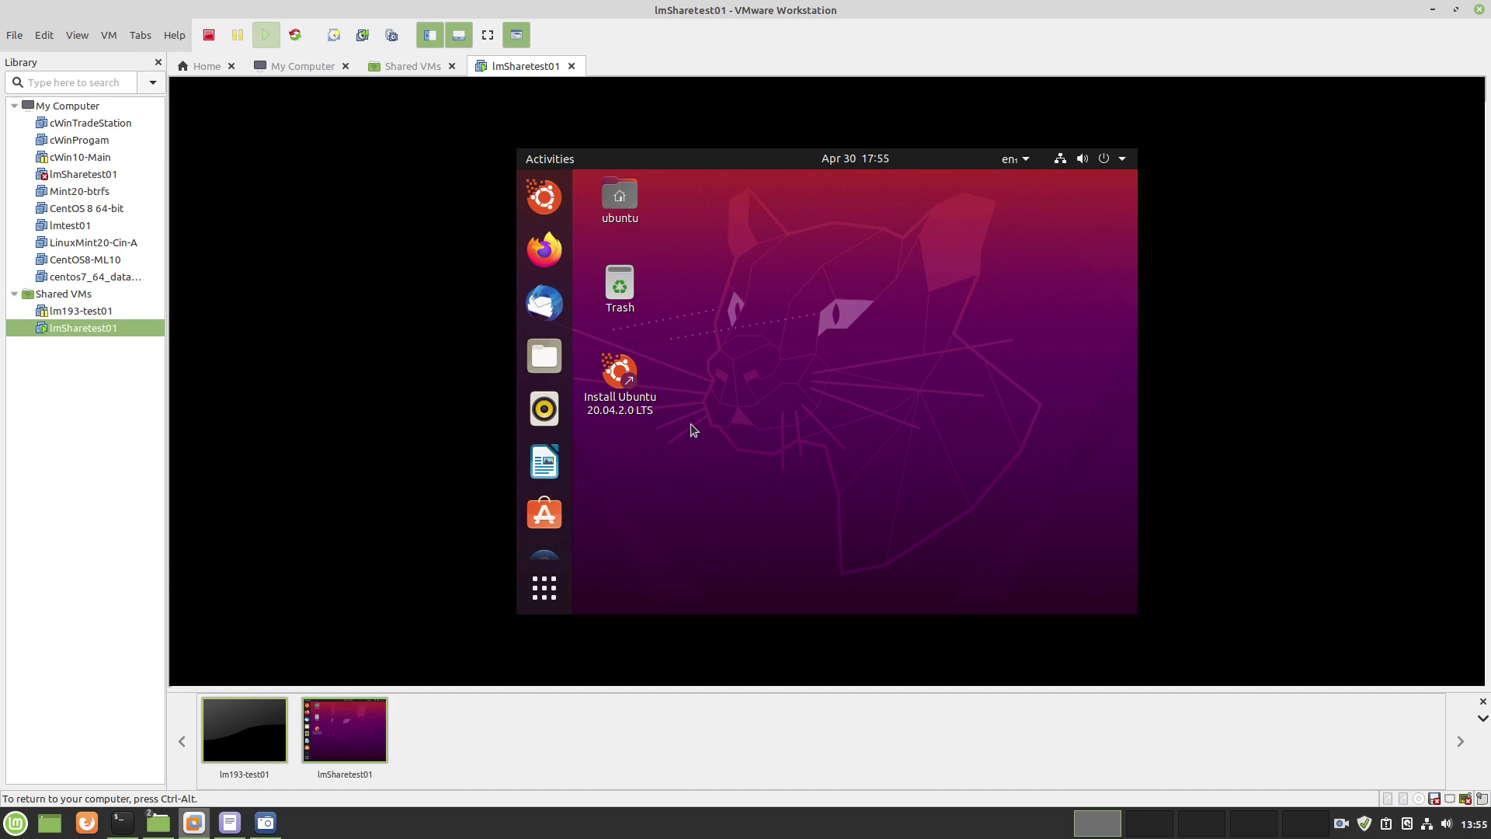
Find GParted through the Activities search and launch it
click(542, 159)
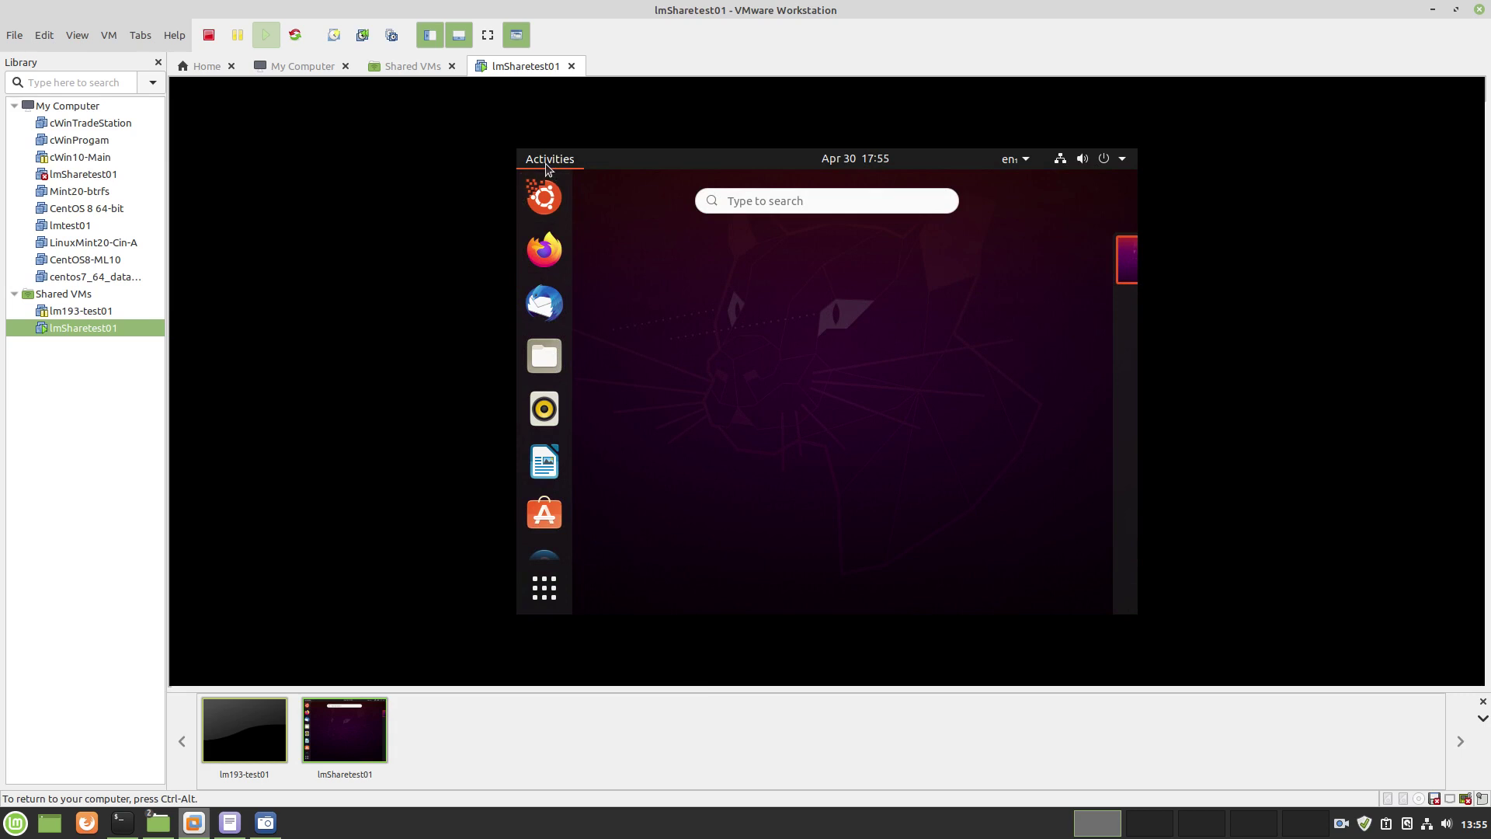
click(755, 202)
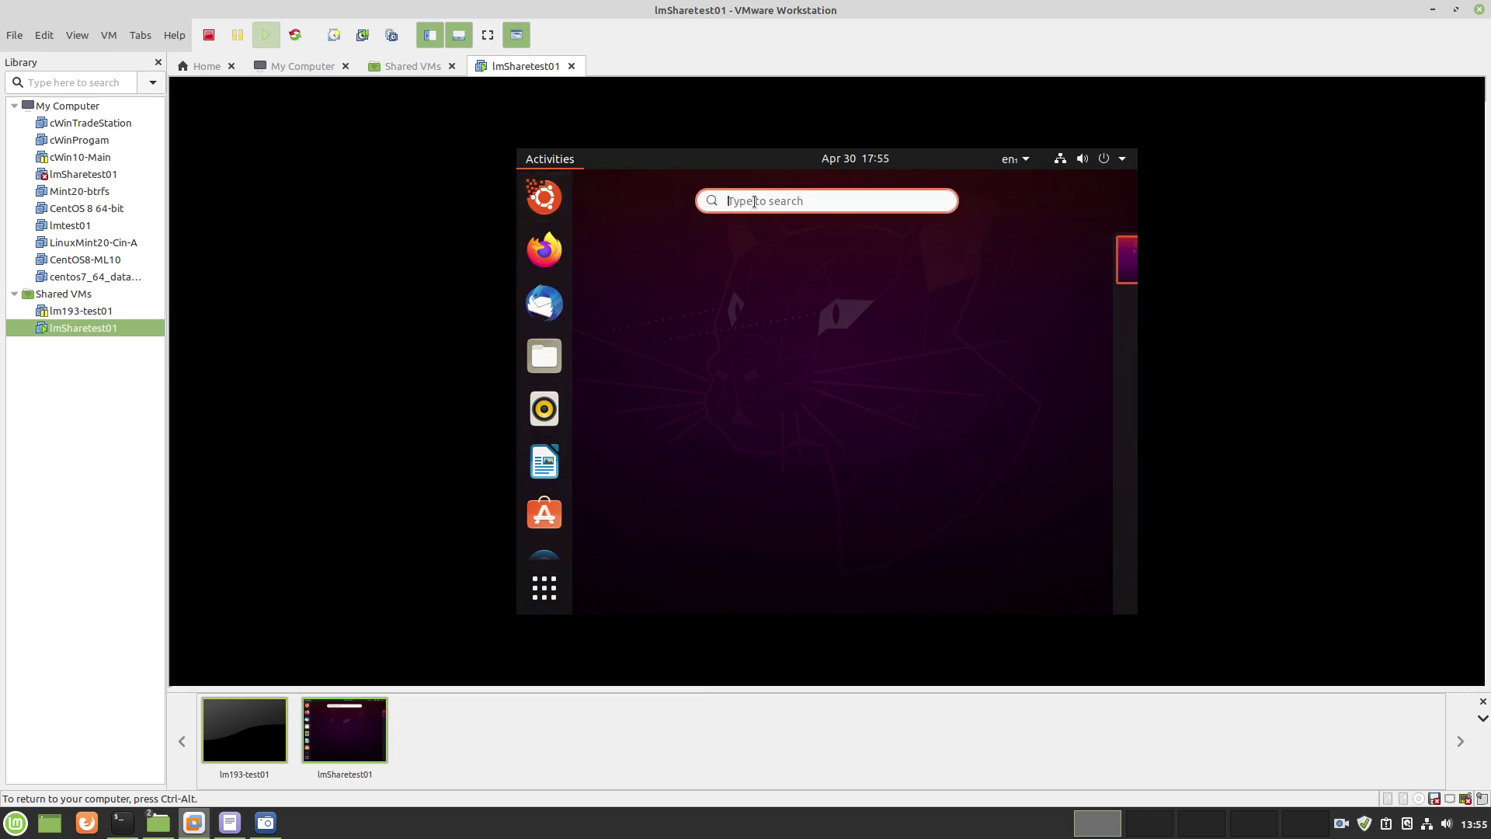
text(g)
key(BackSpace)
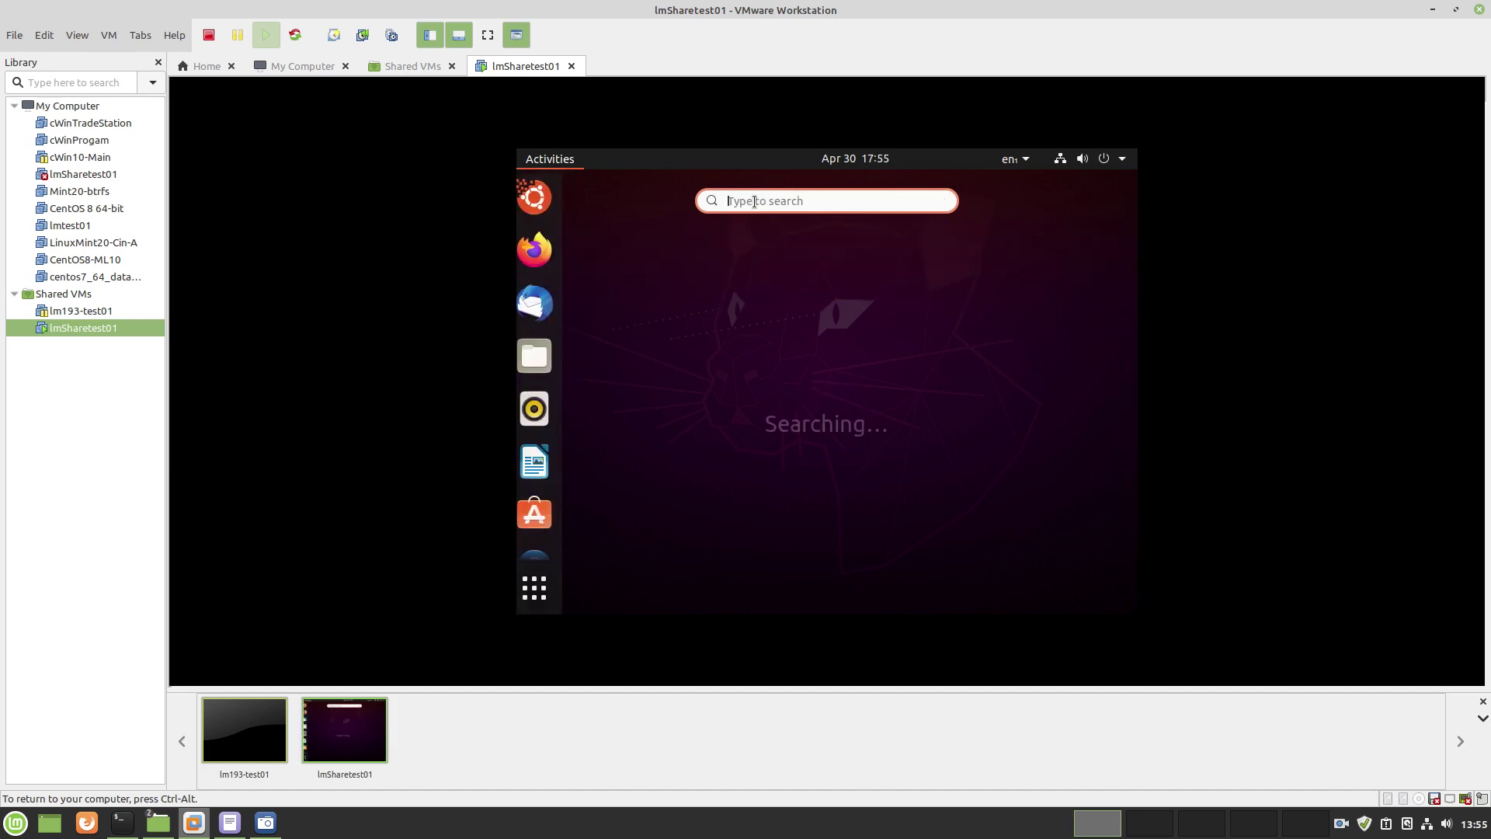
text(gpl)
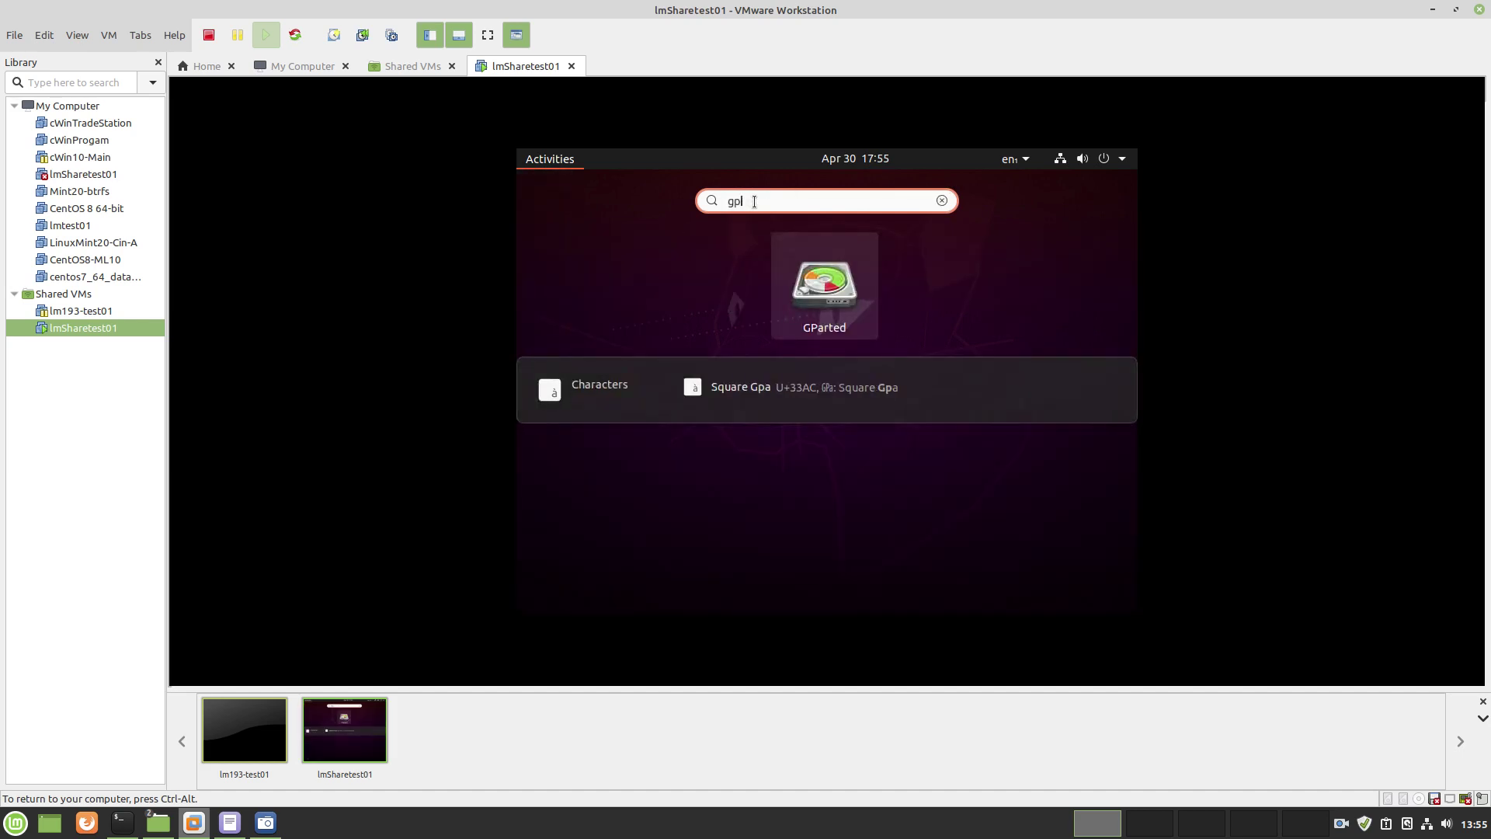
click(870, 303)
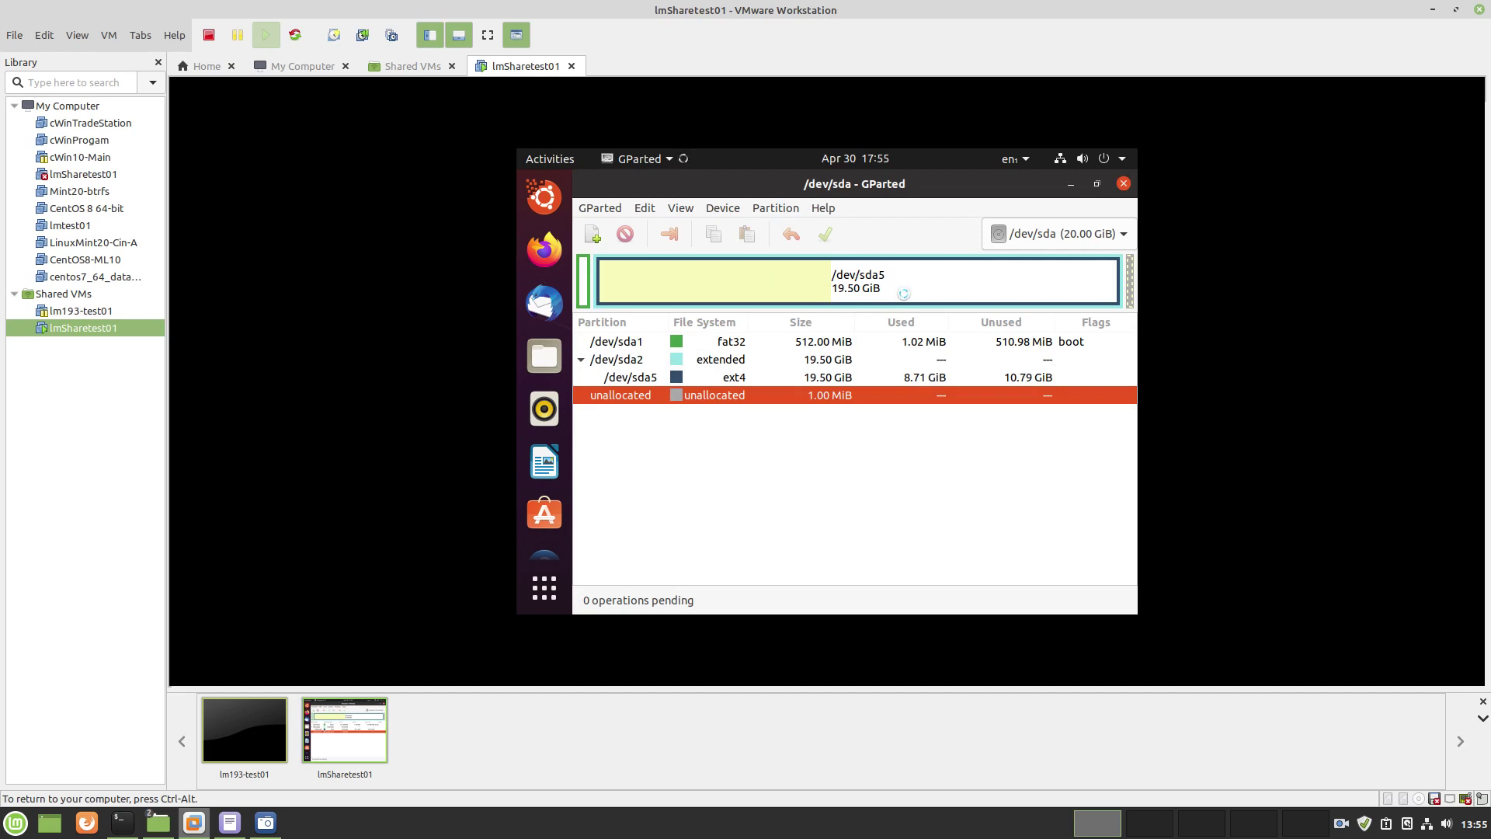
Switch GParted's device selector to /dev/sdb (15.00 GiB), which is entirely unallocated
click(1127, 235)
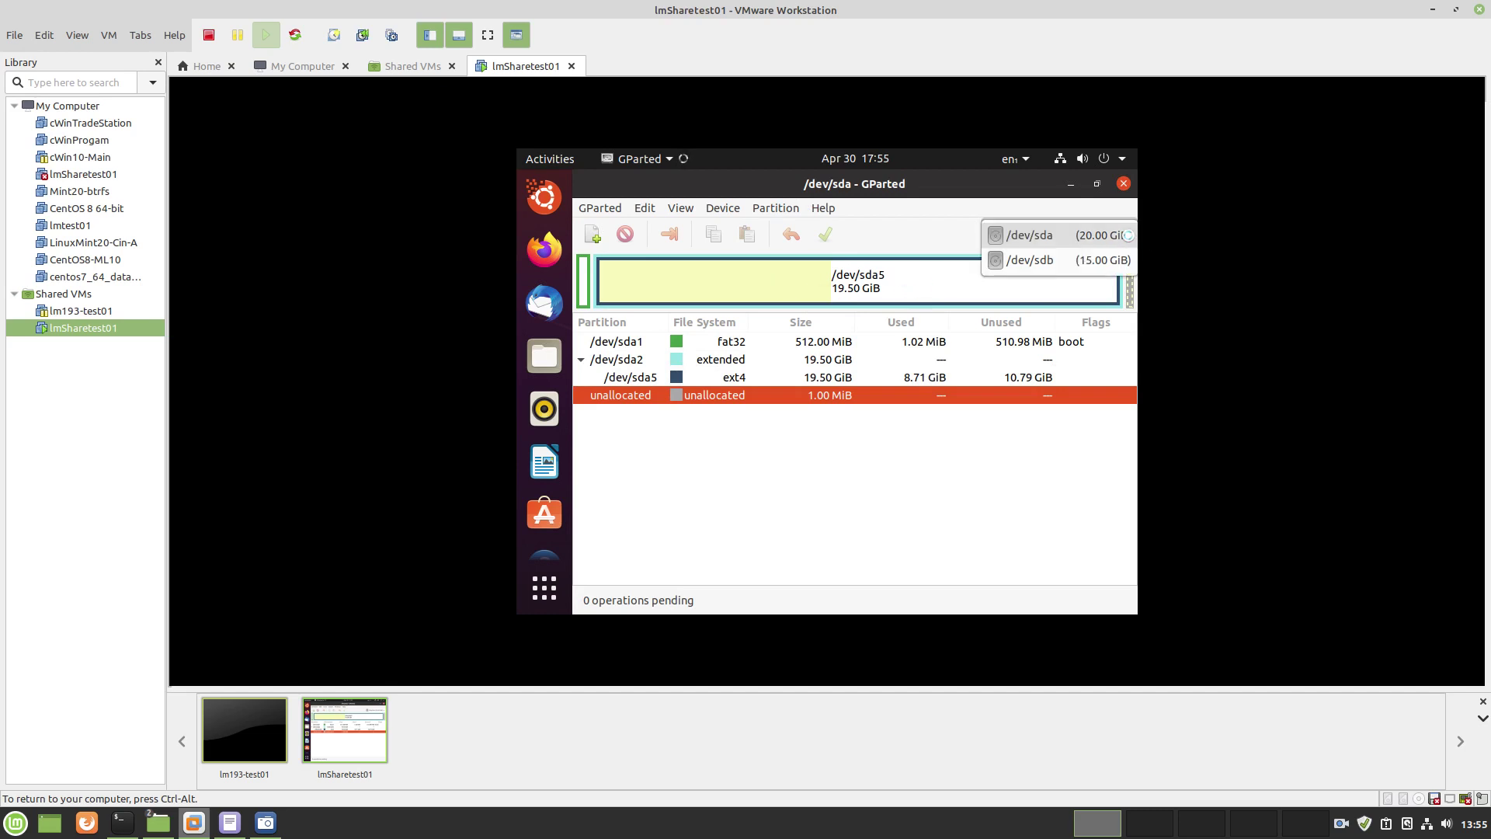
click(1059, 261)
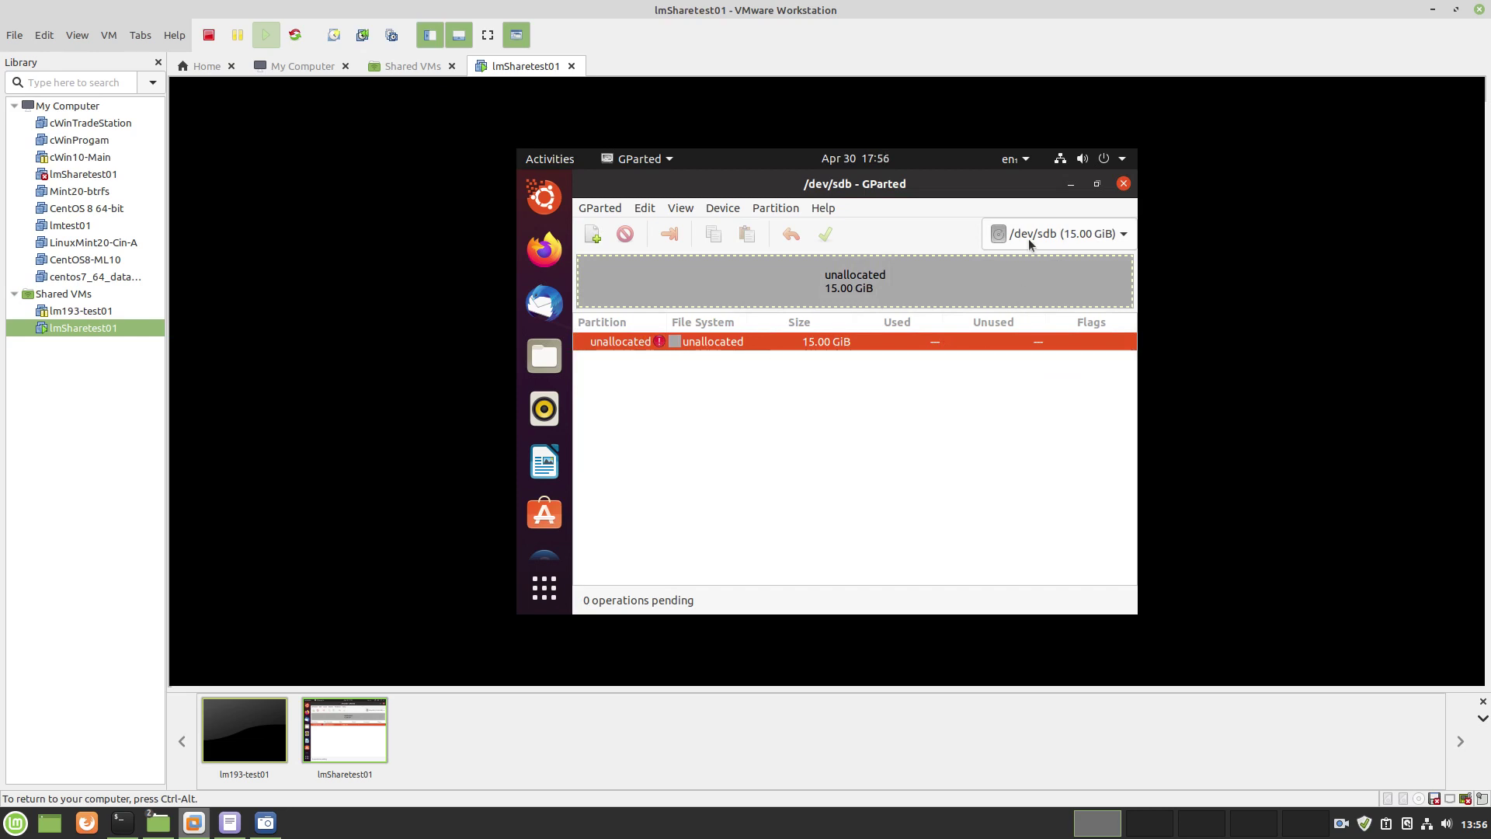
click(1121, 234)
click(1089, 216)
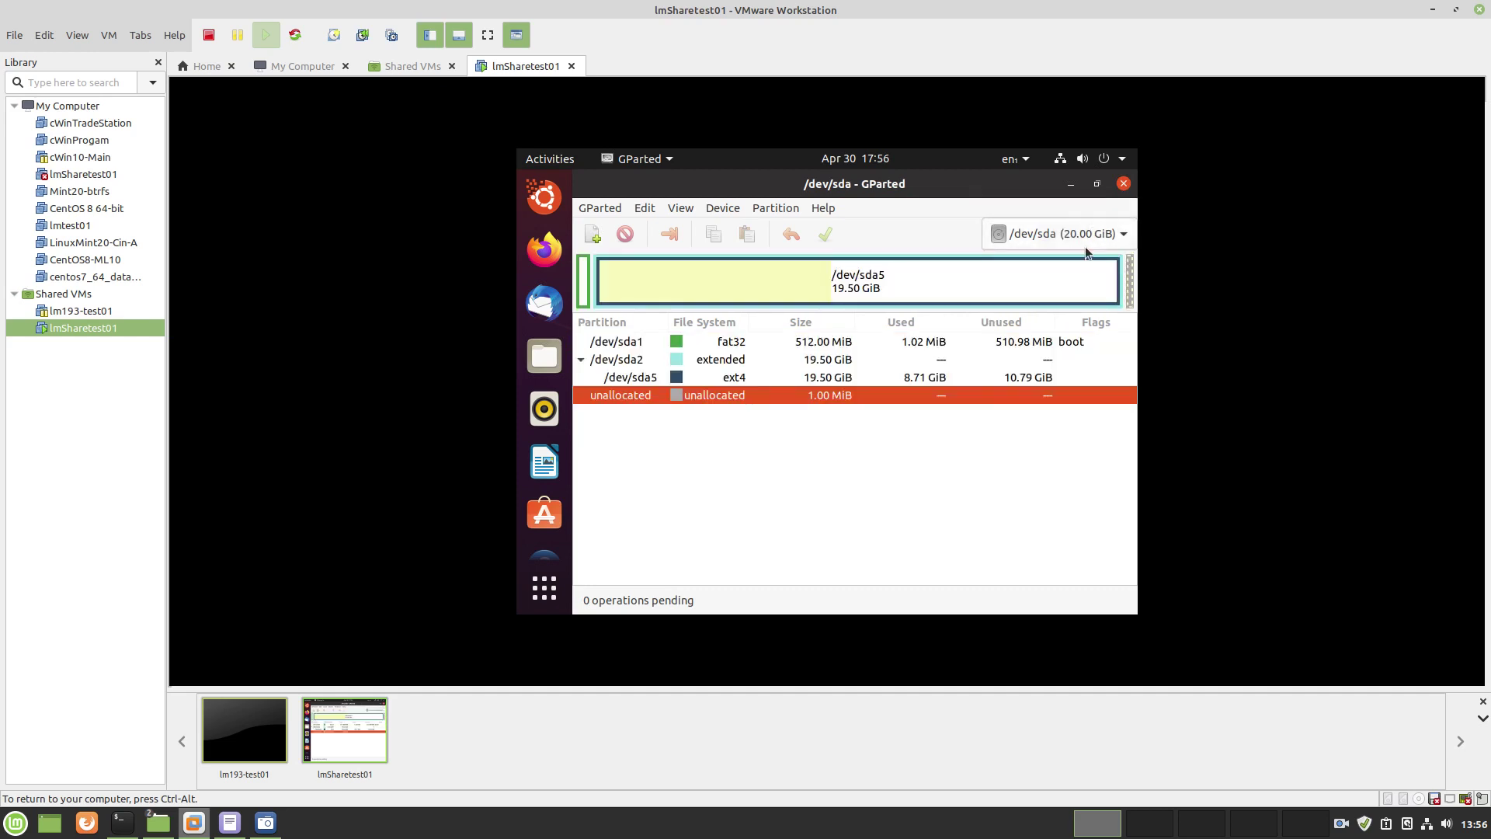
click(1122, 236)
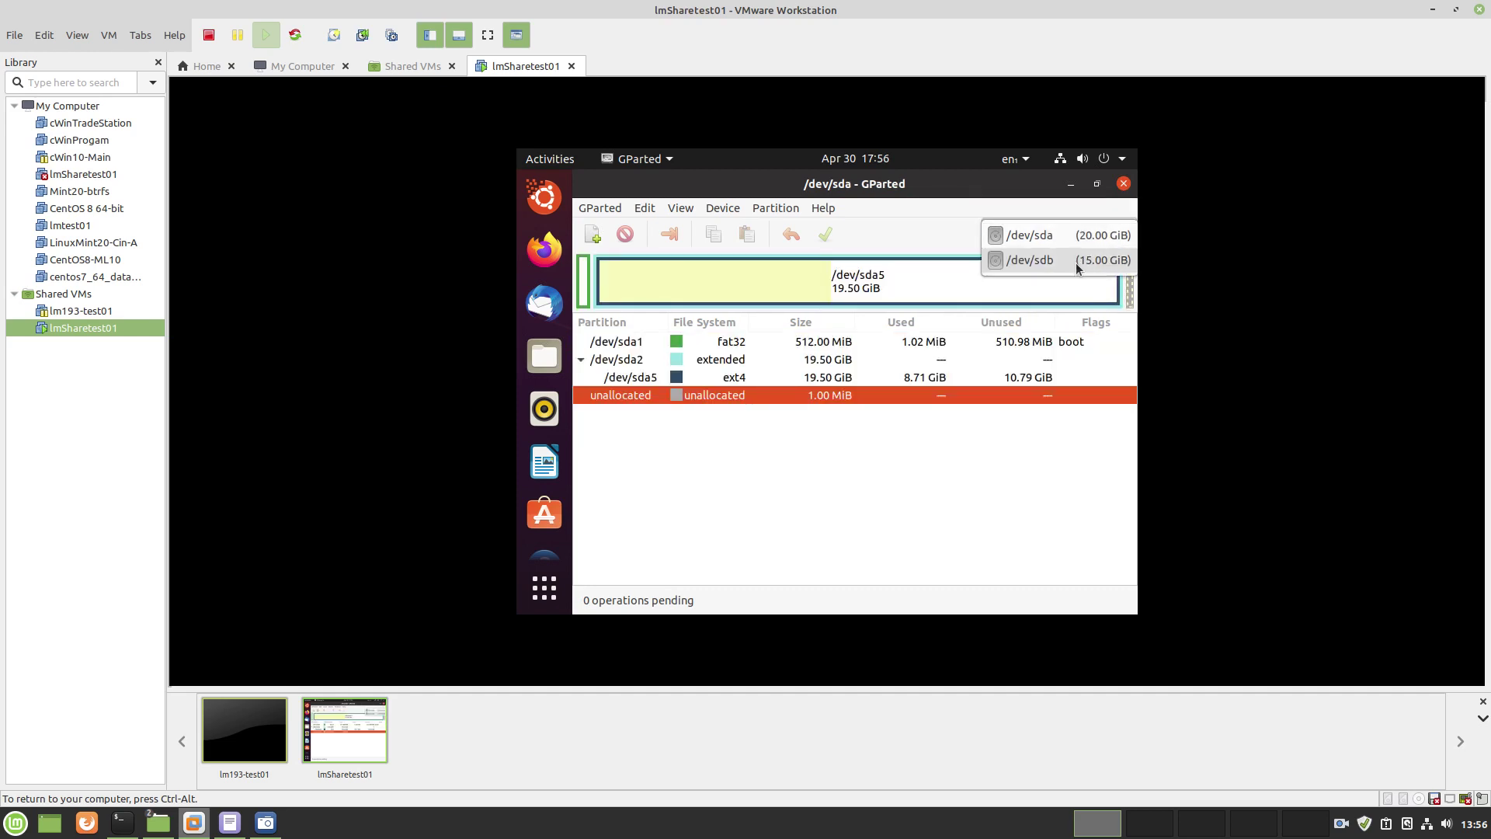
click(1074, 263)
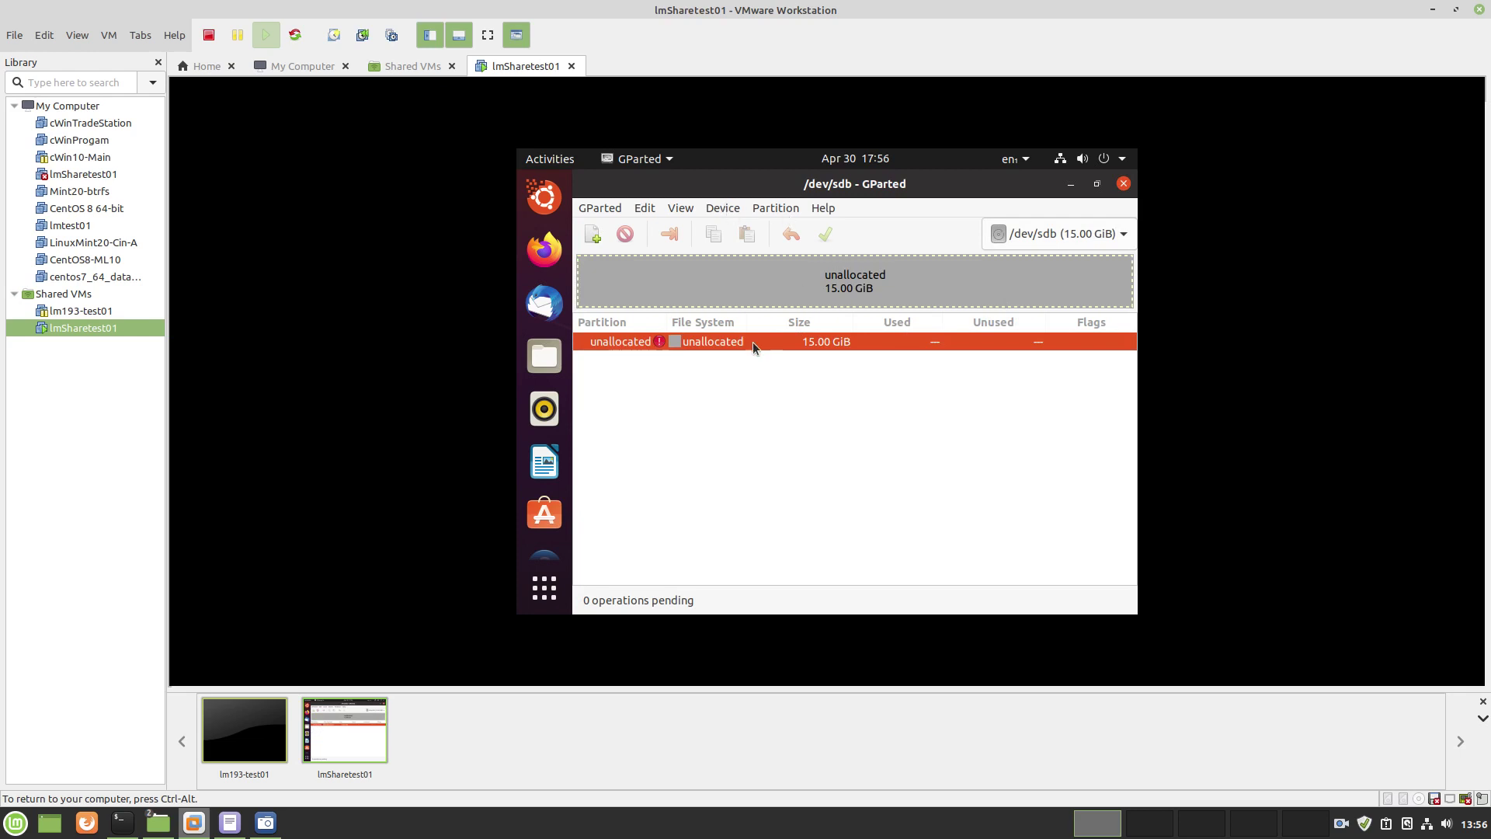
click(716, 208)
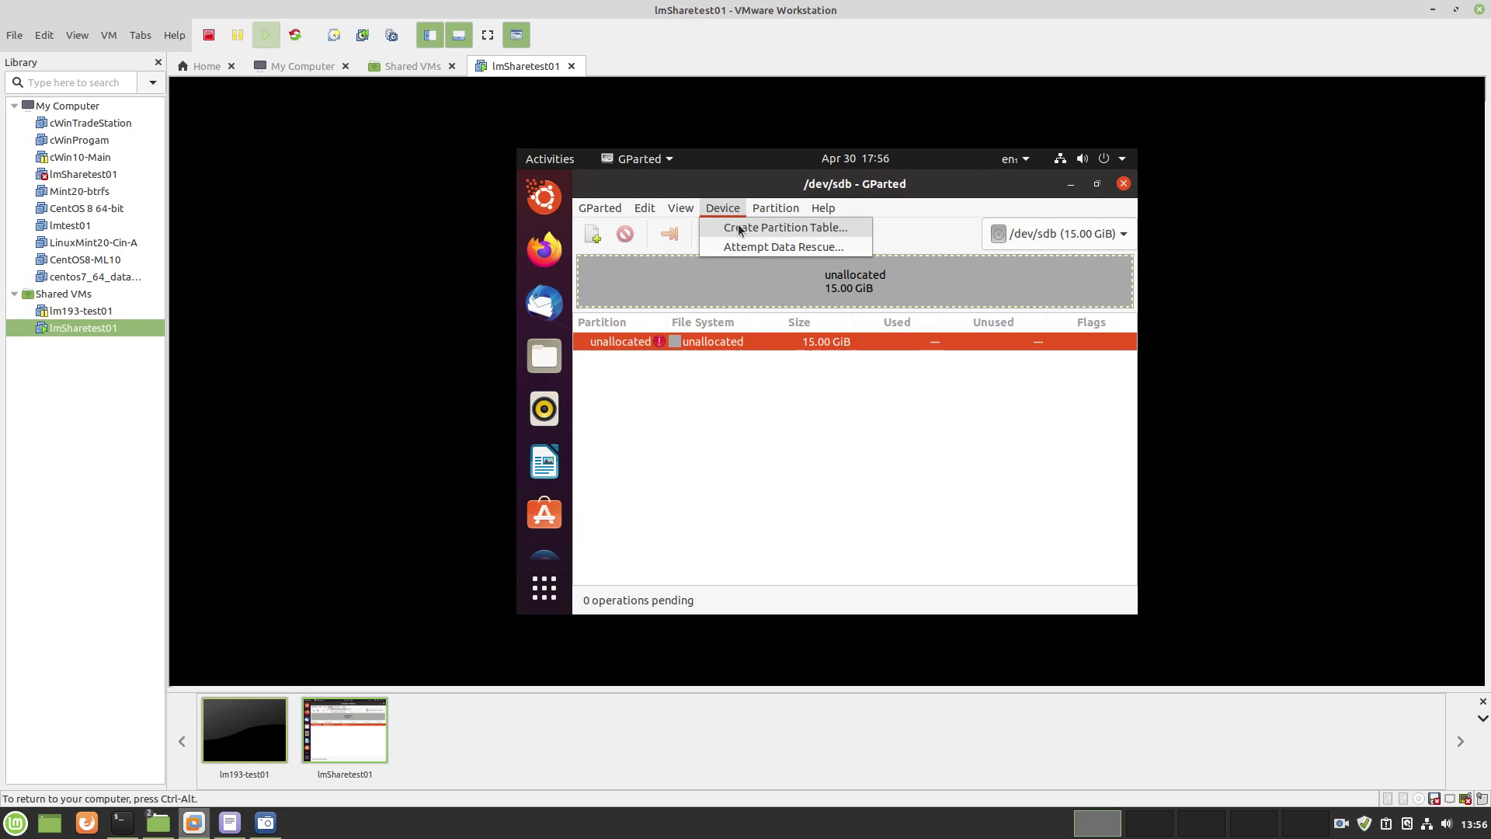
Create a new gpt partition table on /dev/sdb and apply it
click(738, 229)
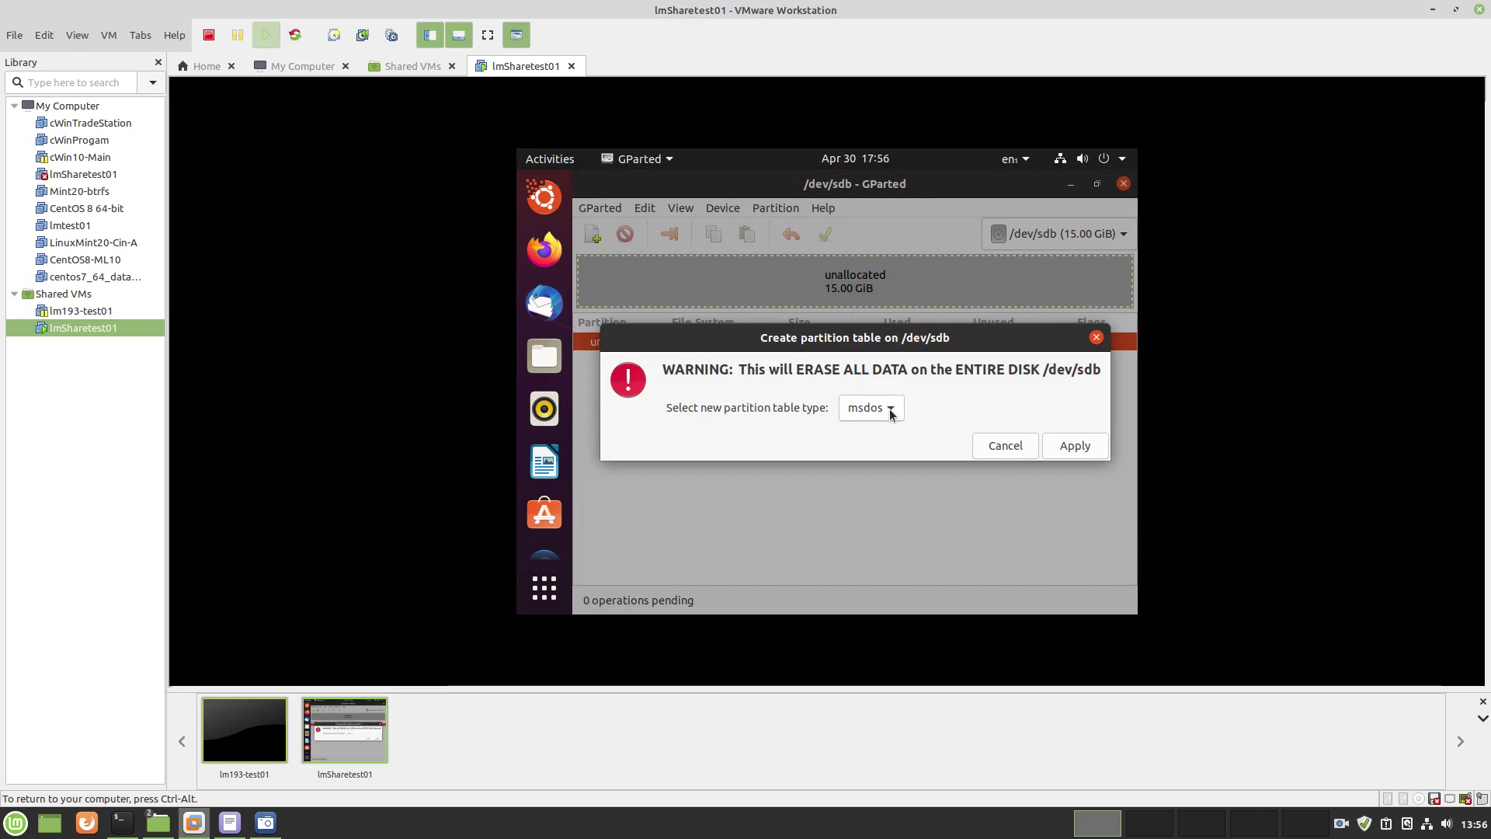
click(890, 411)
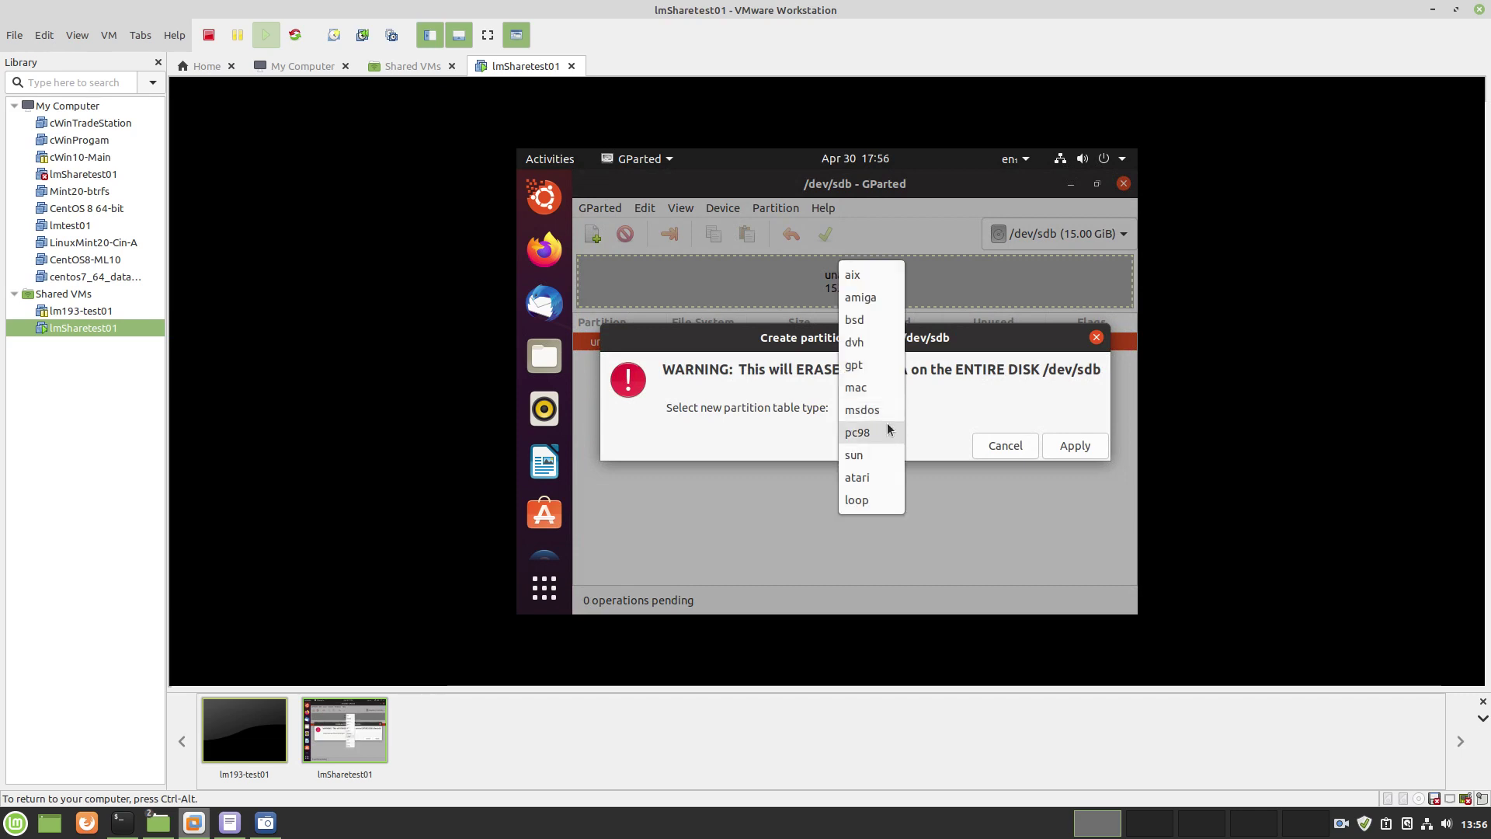
click(886, 366)
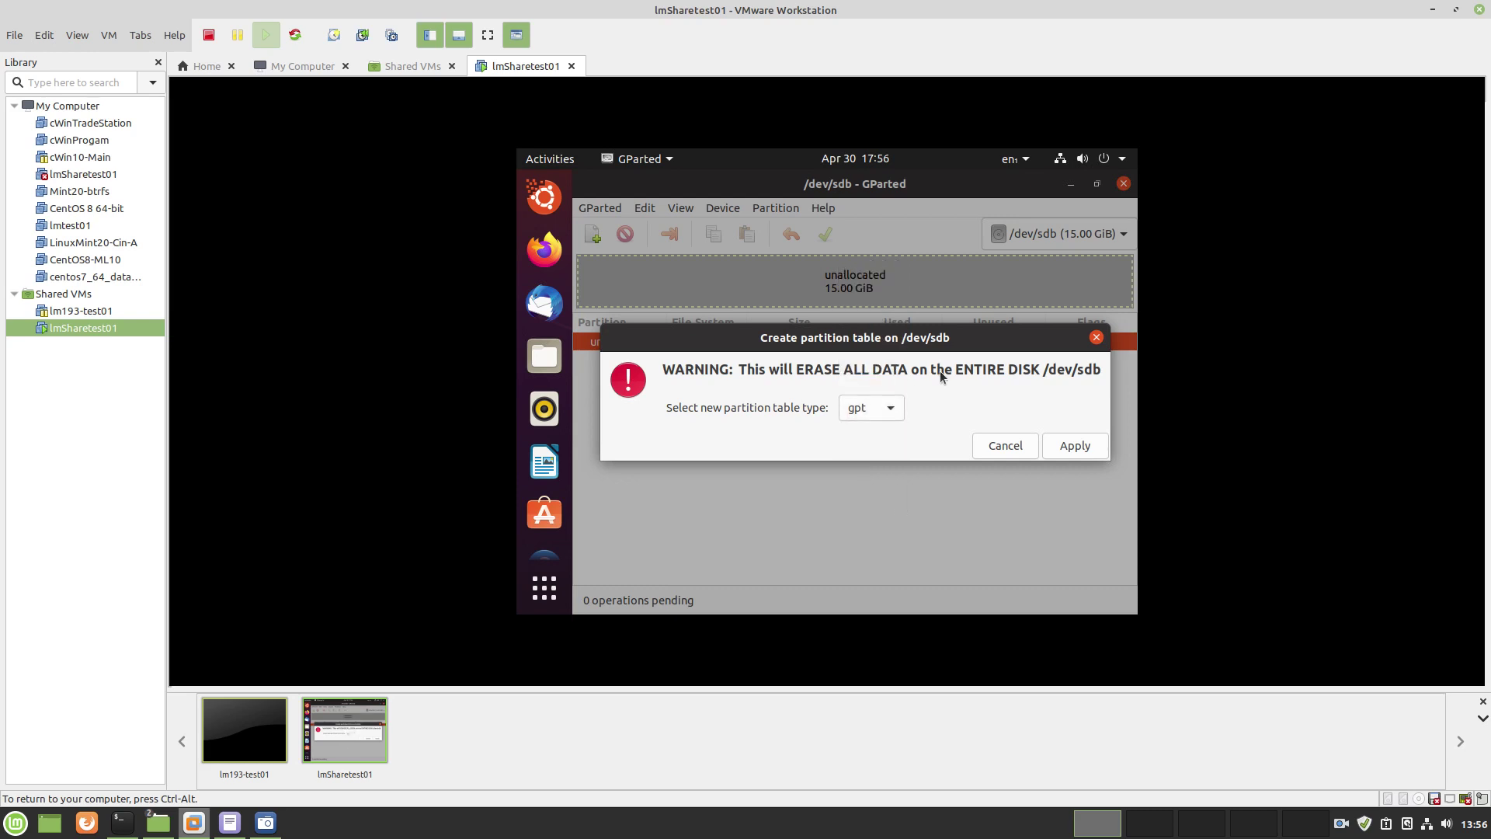
click(891, 409)
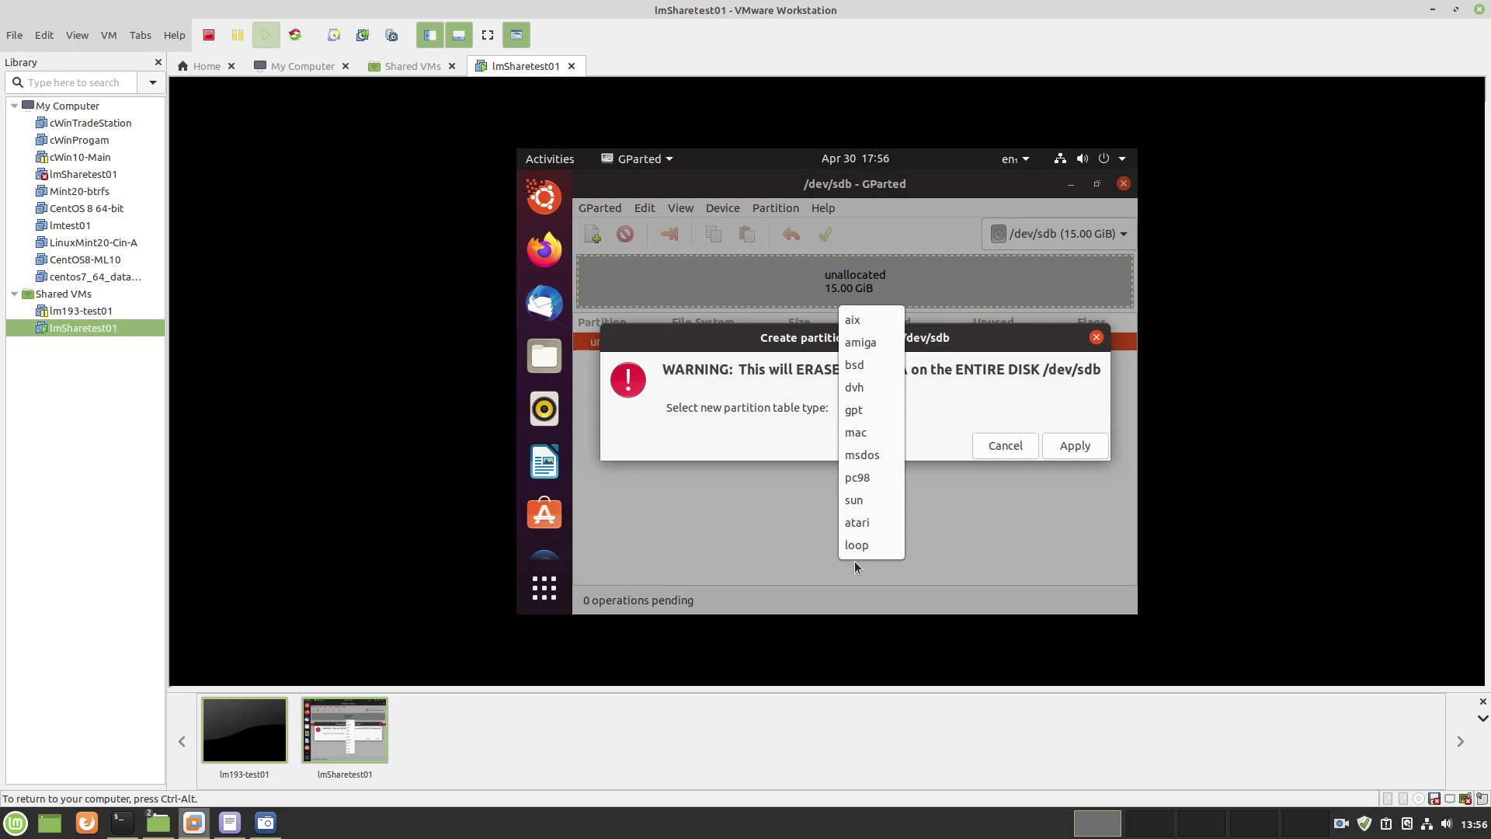
click(858, 414)
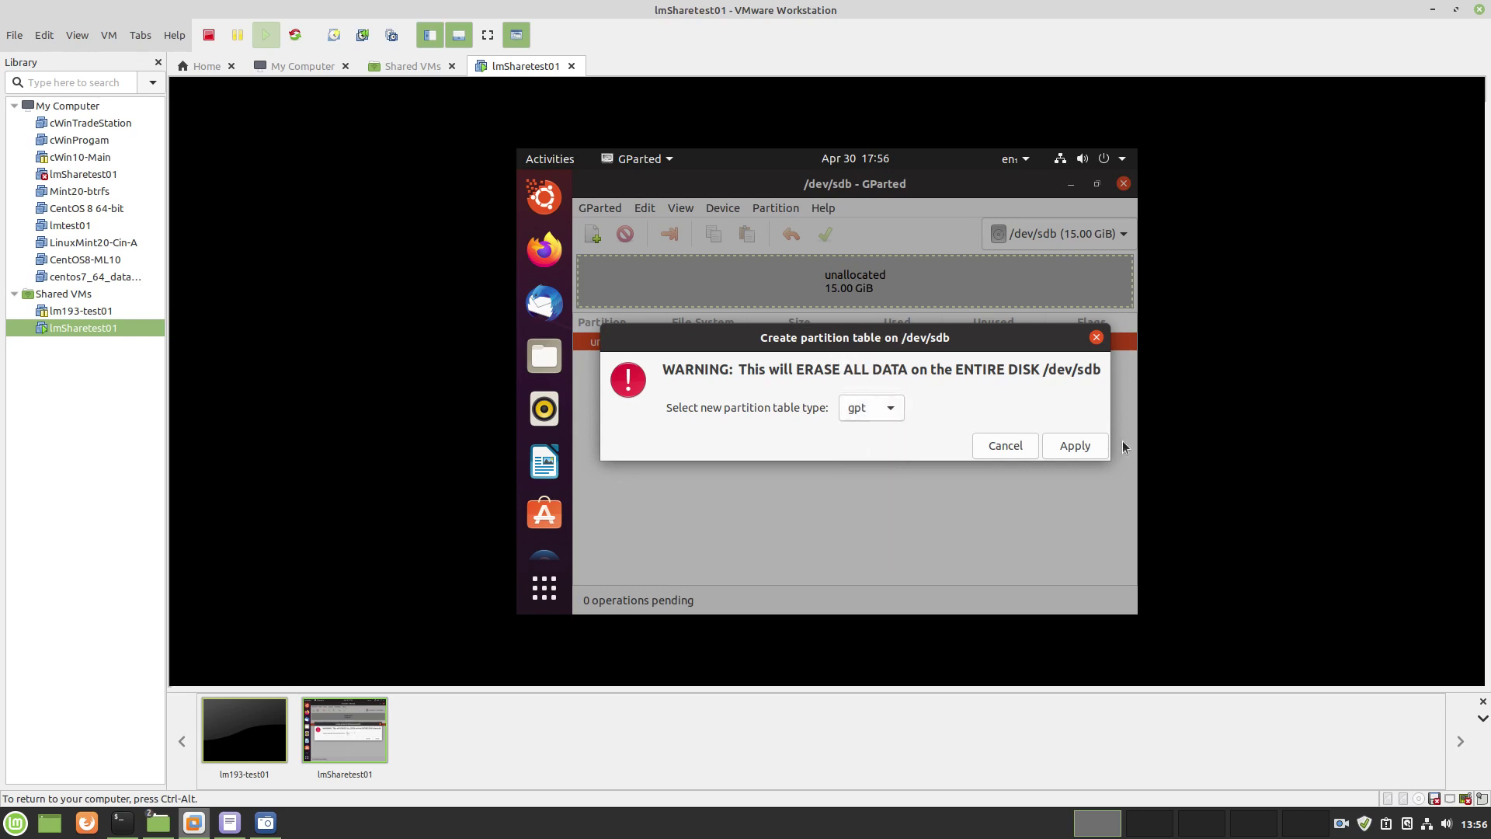
click(1068, 445)
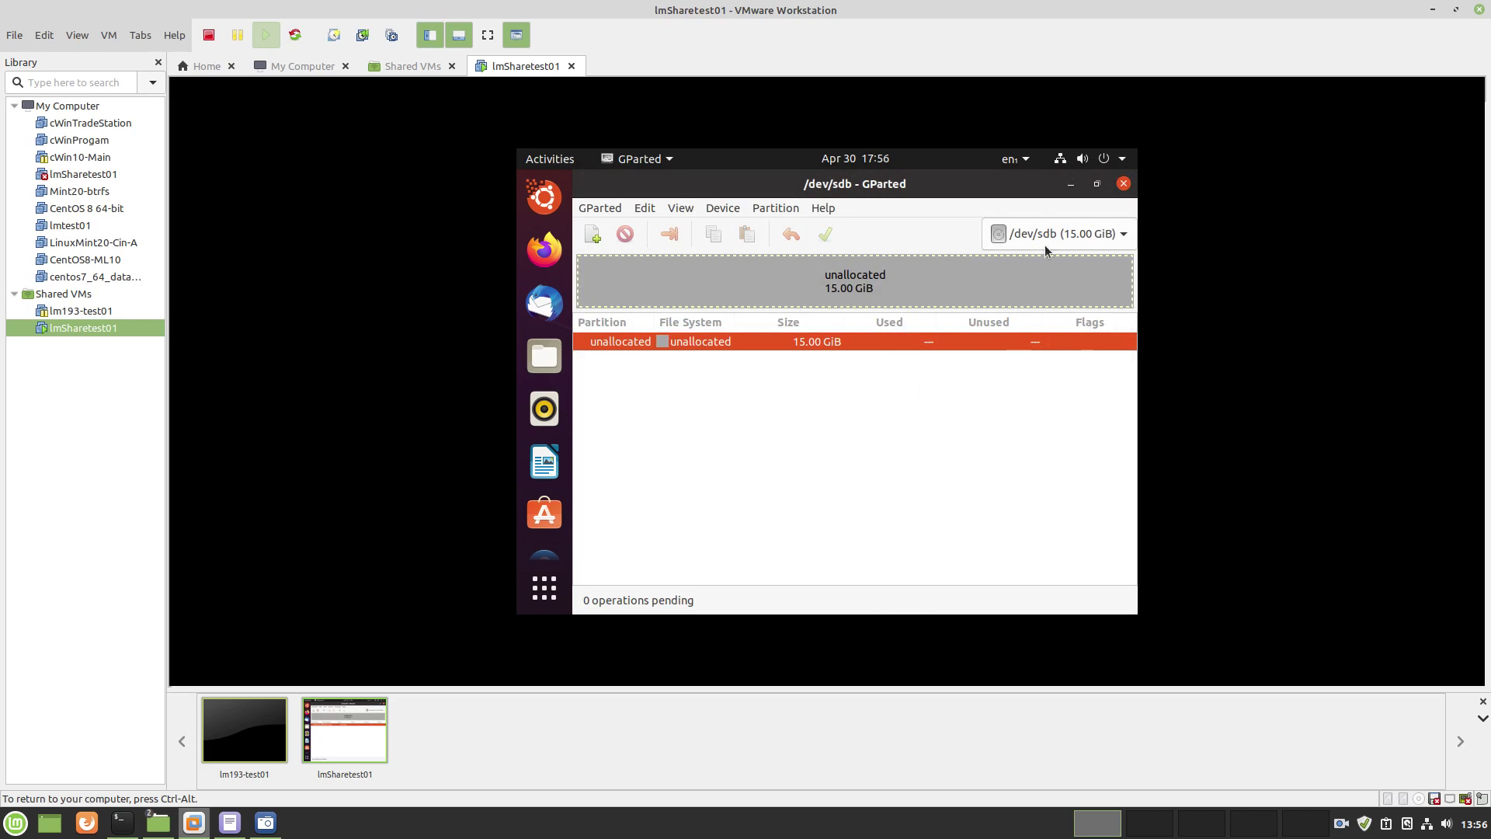
Start a new partition in /dev/sdb's unallocated space, sized to about 5000 MiB
right_click(700, 345)
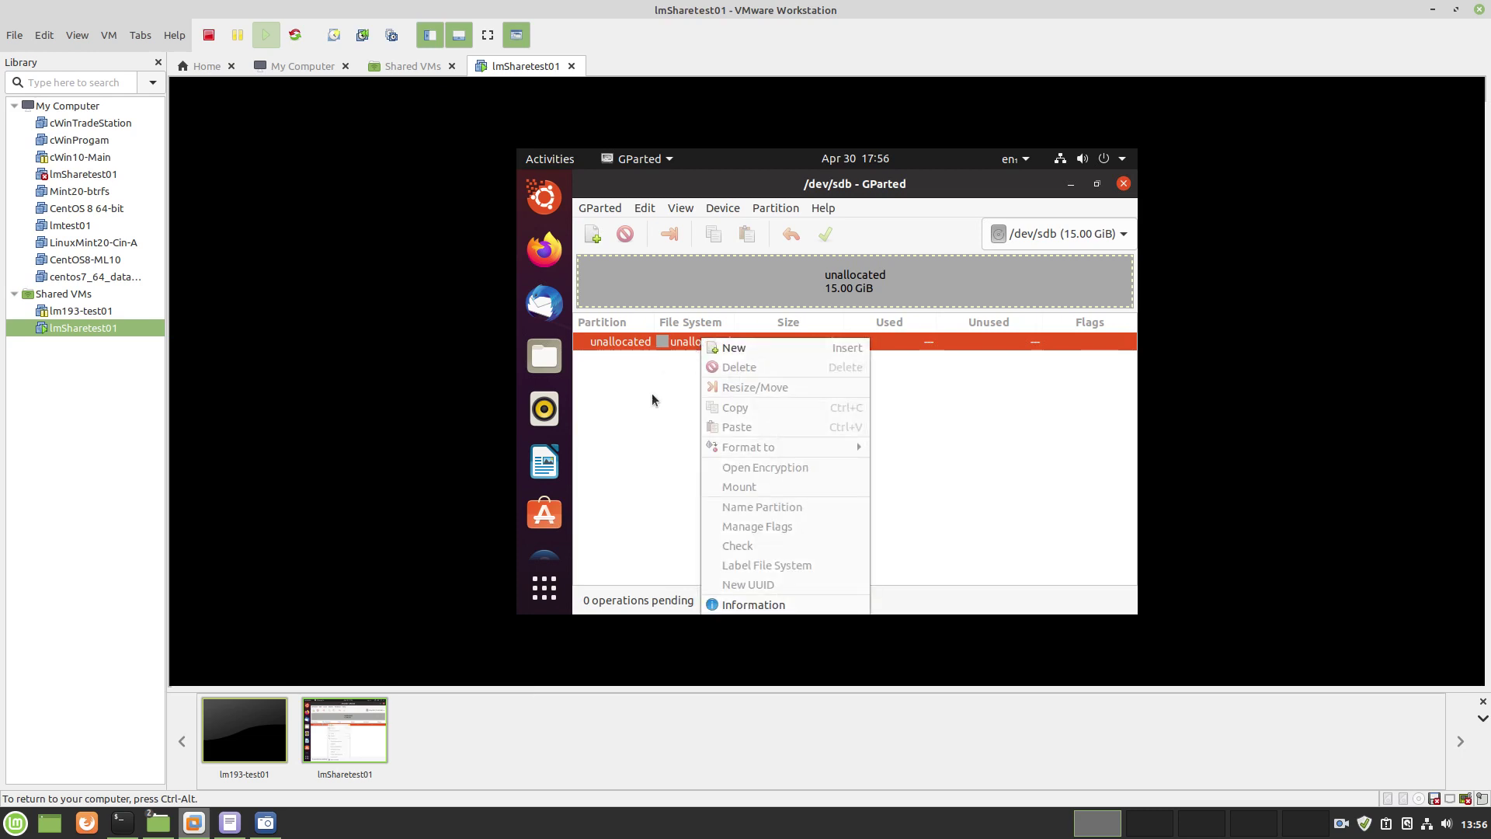
click(732, 347)
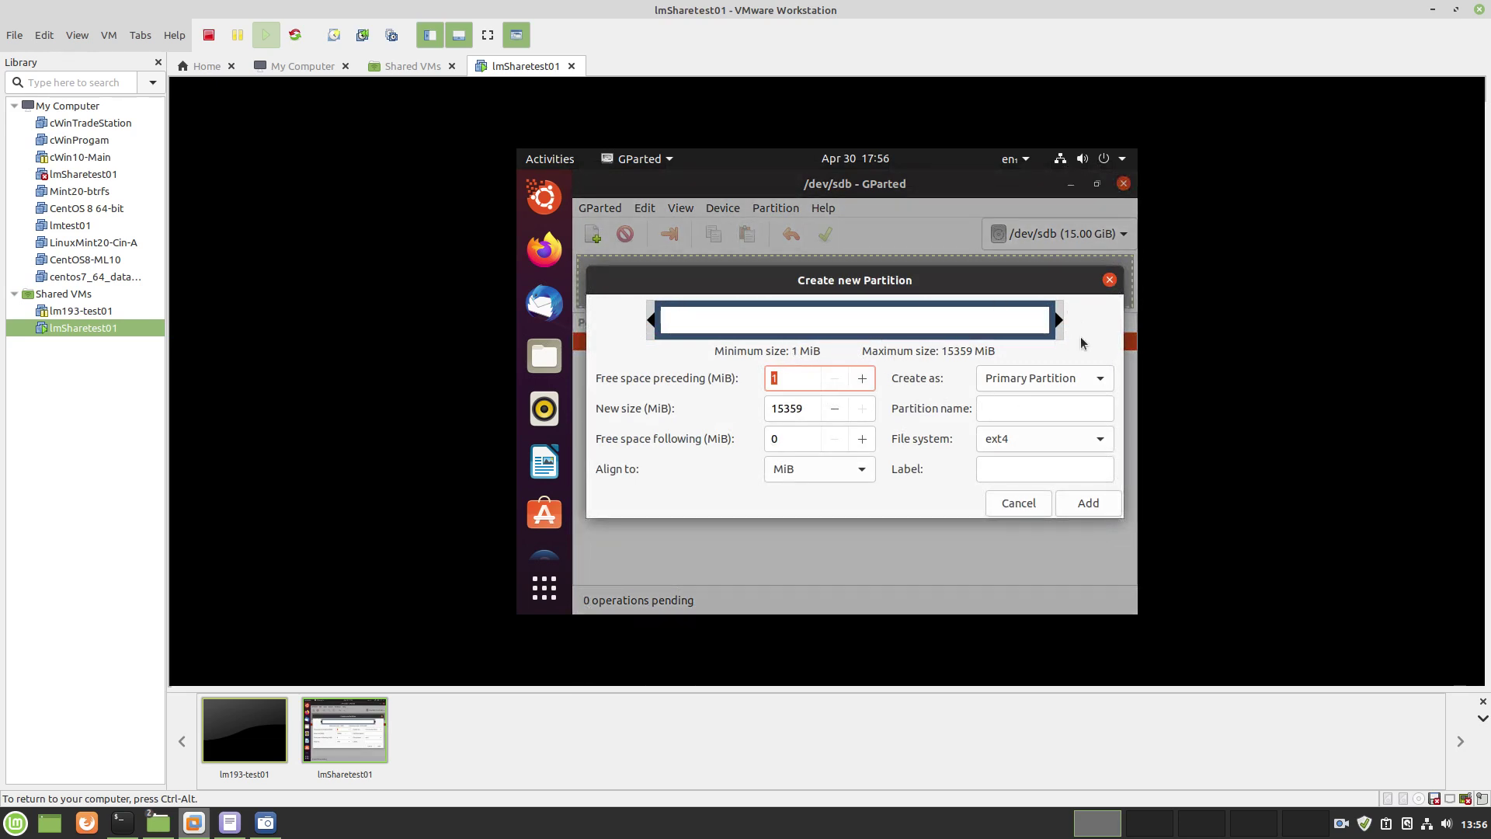
double_click(806, 408)
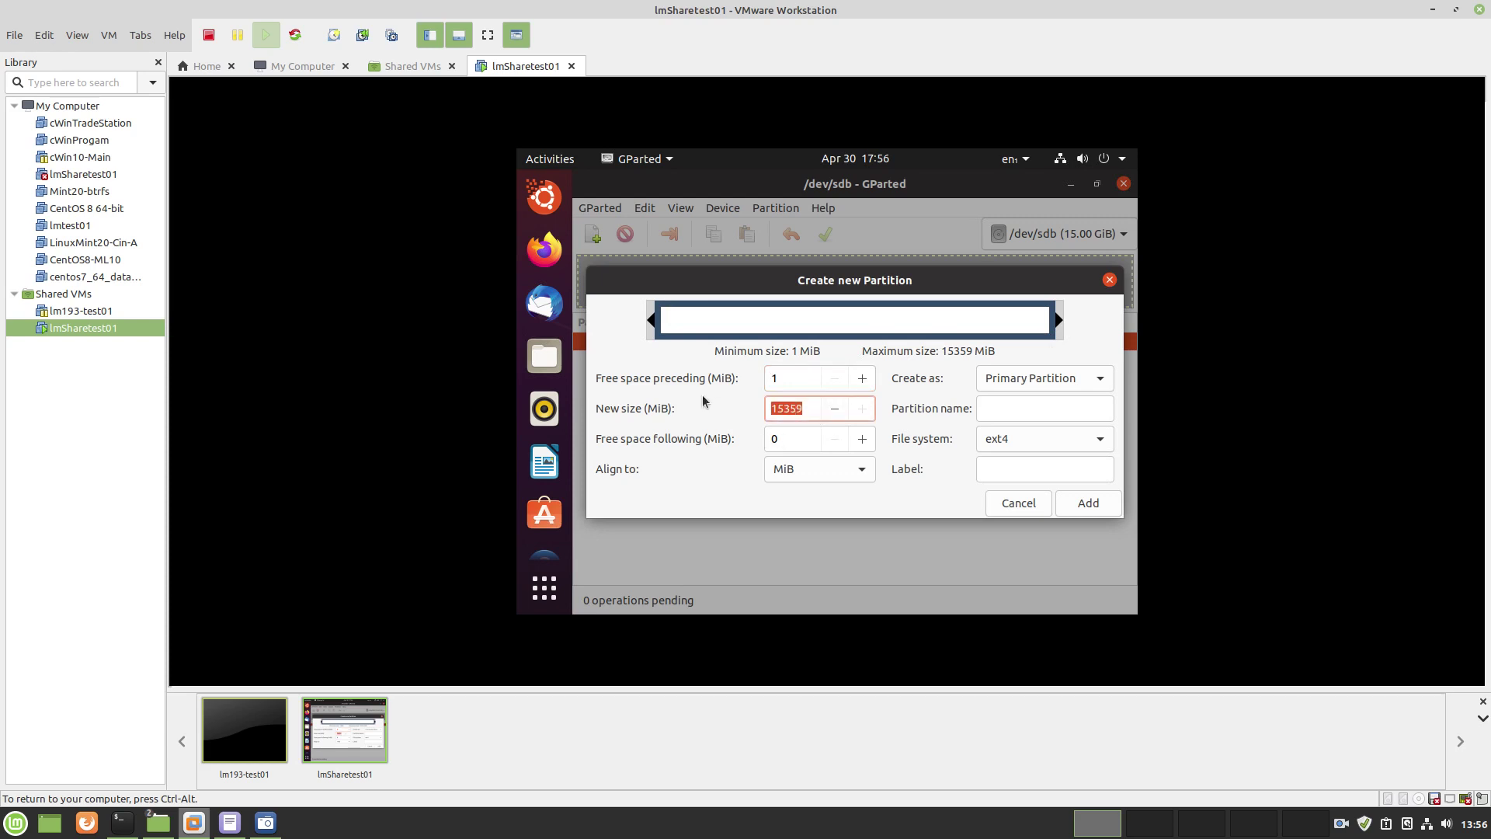
text(10000)
key(Tab)
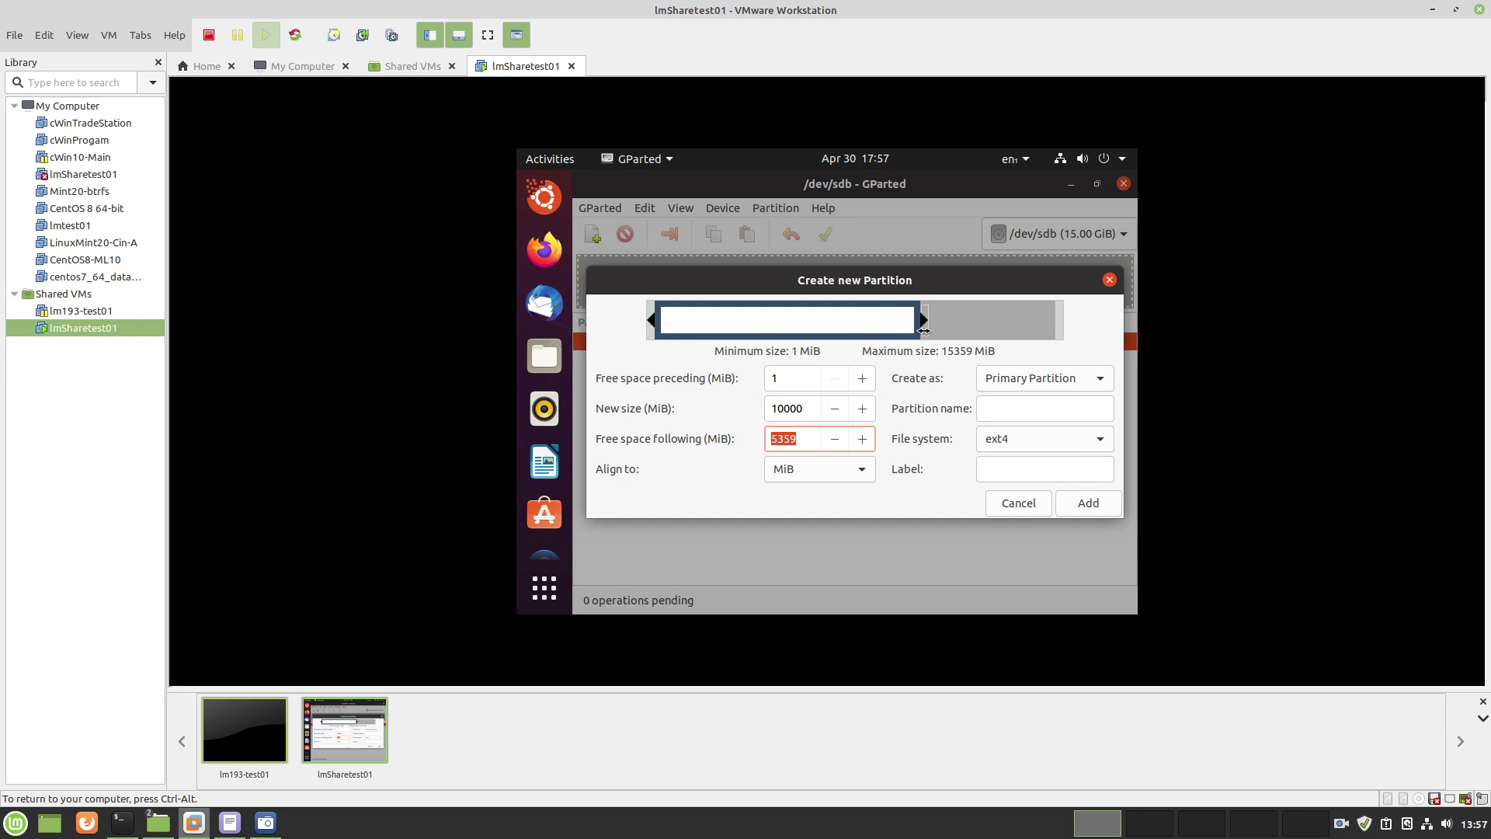
drag(923, 320, 793, 323)
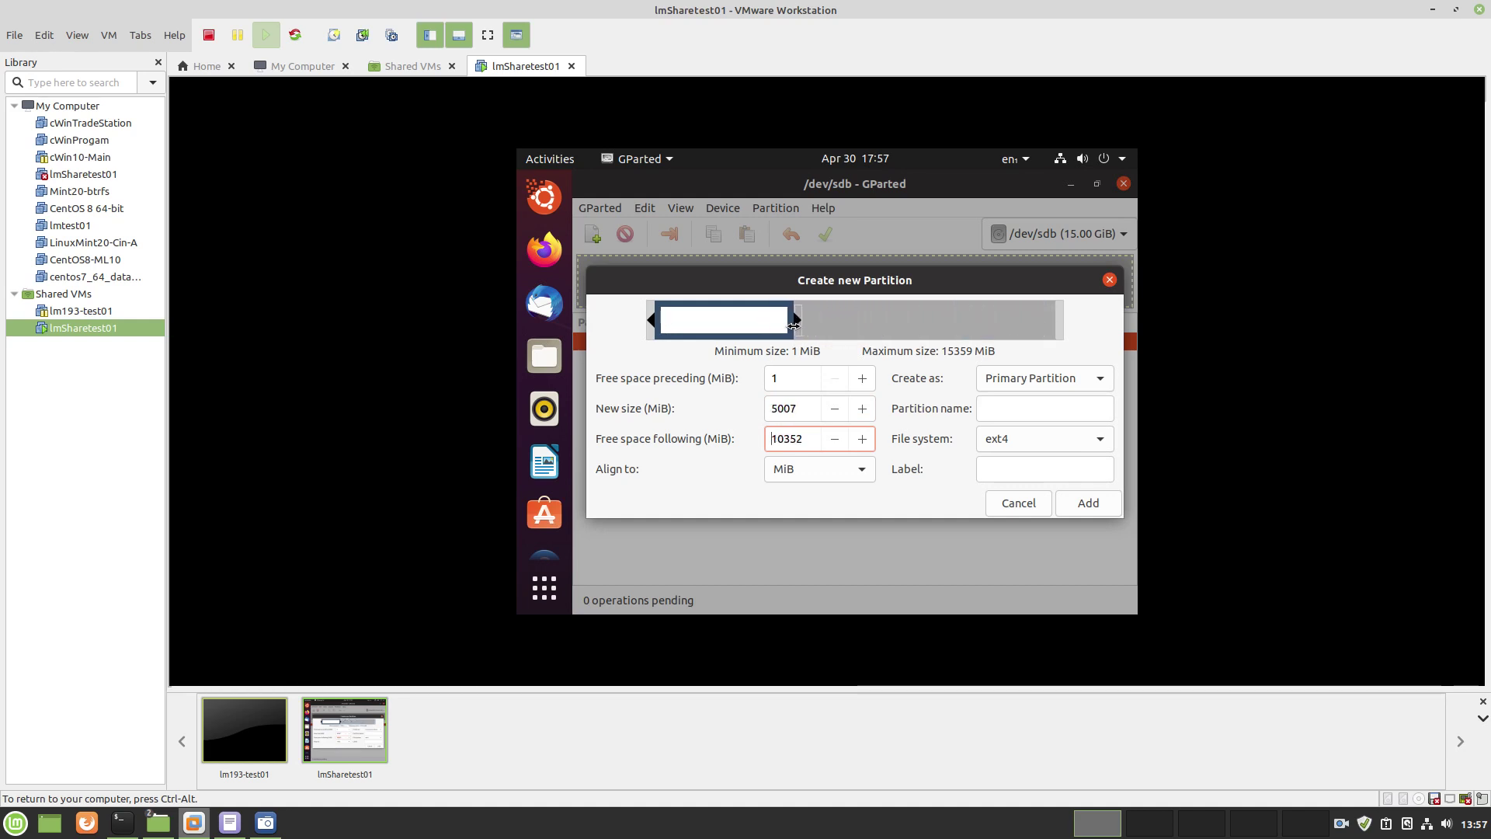
Keep it primary, name it 'first', label it 'first-one', and add it
click(1008, 410)
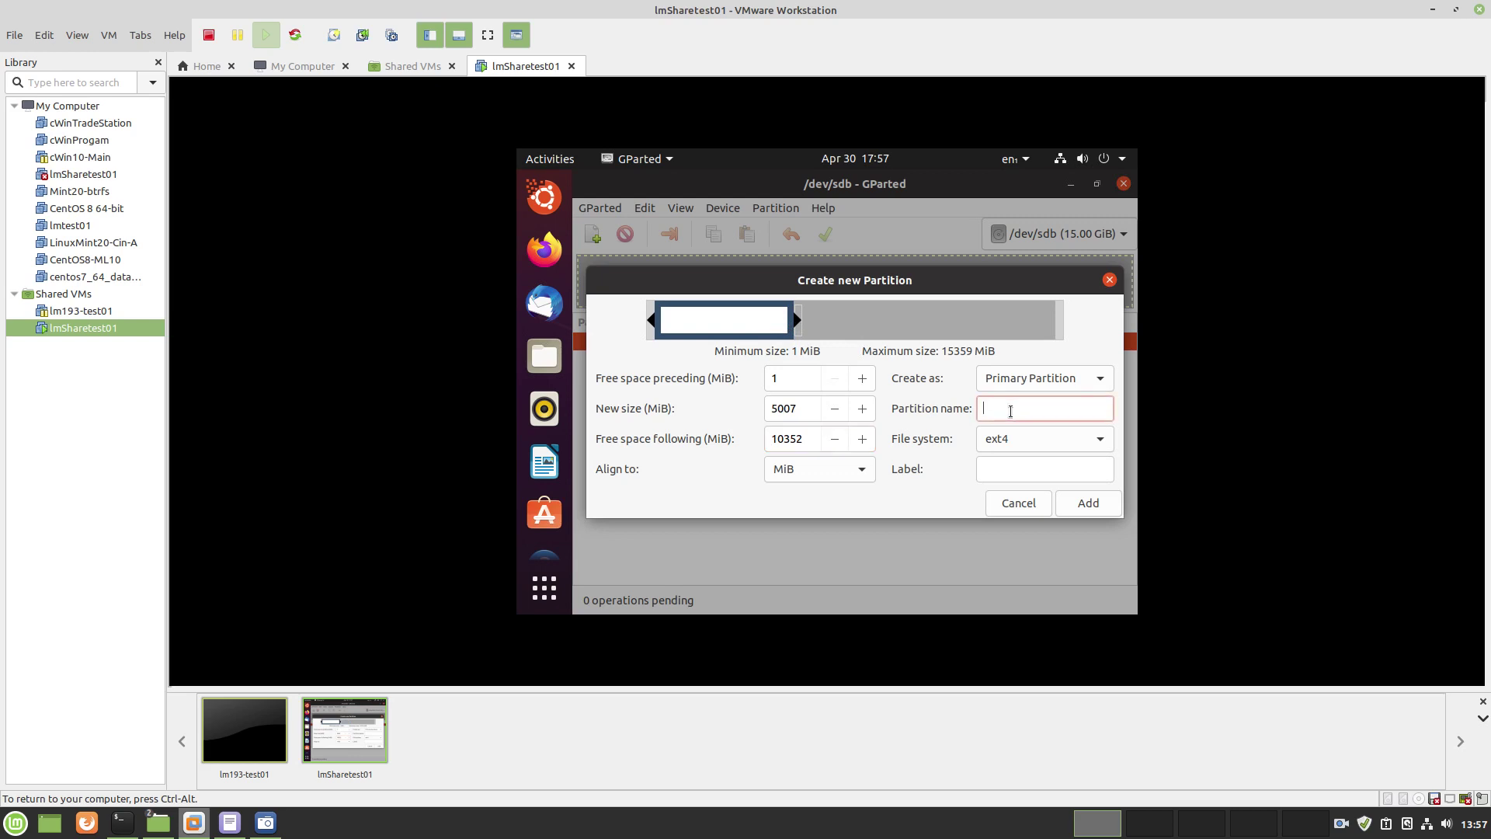
click(1090, 382)
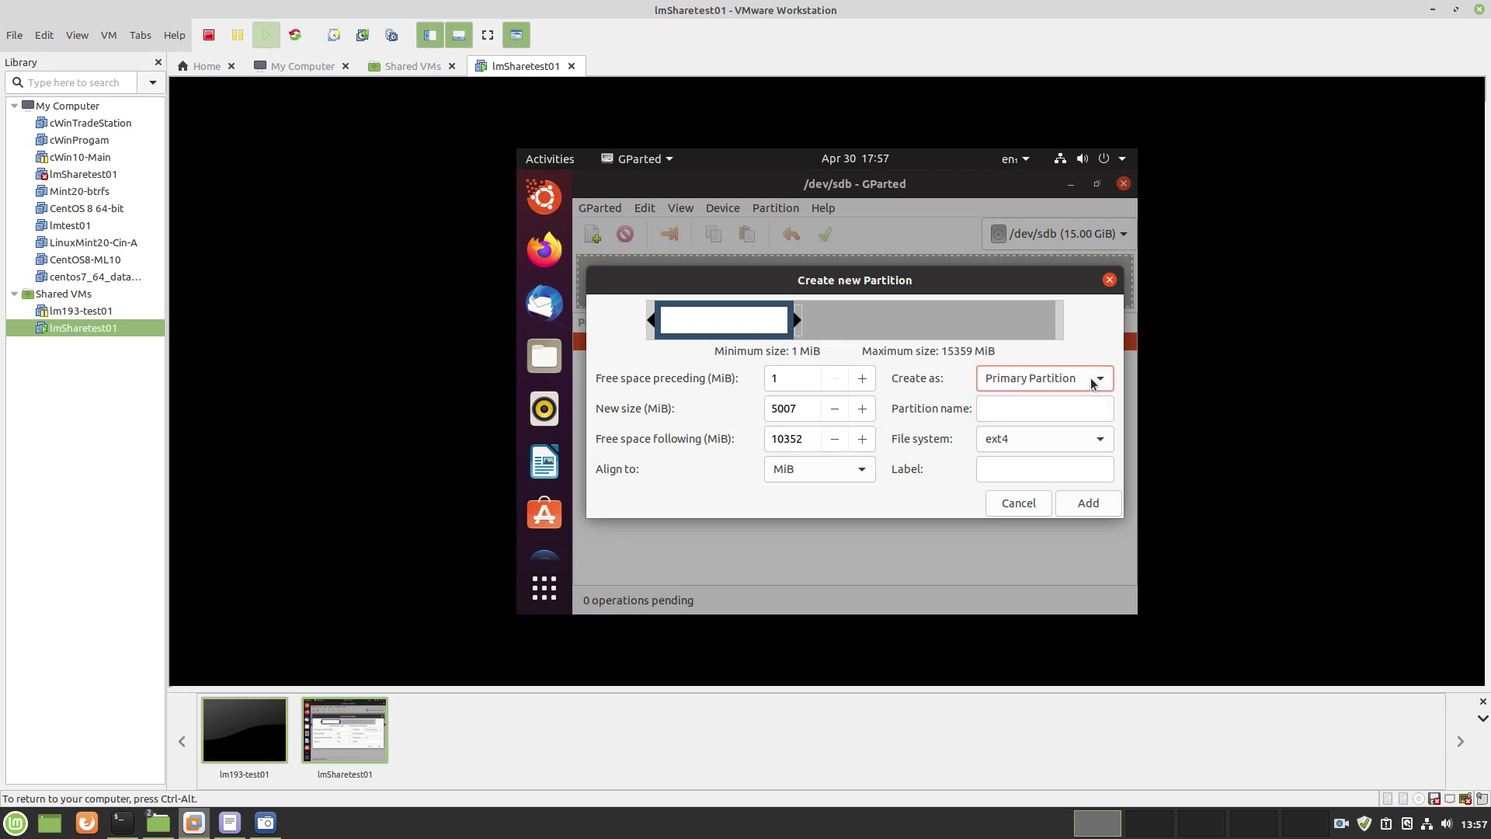
click(1090, 381)
click(995, 407)
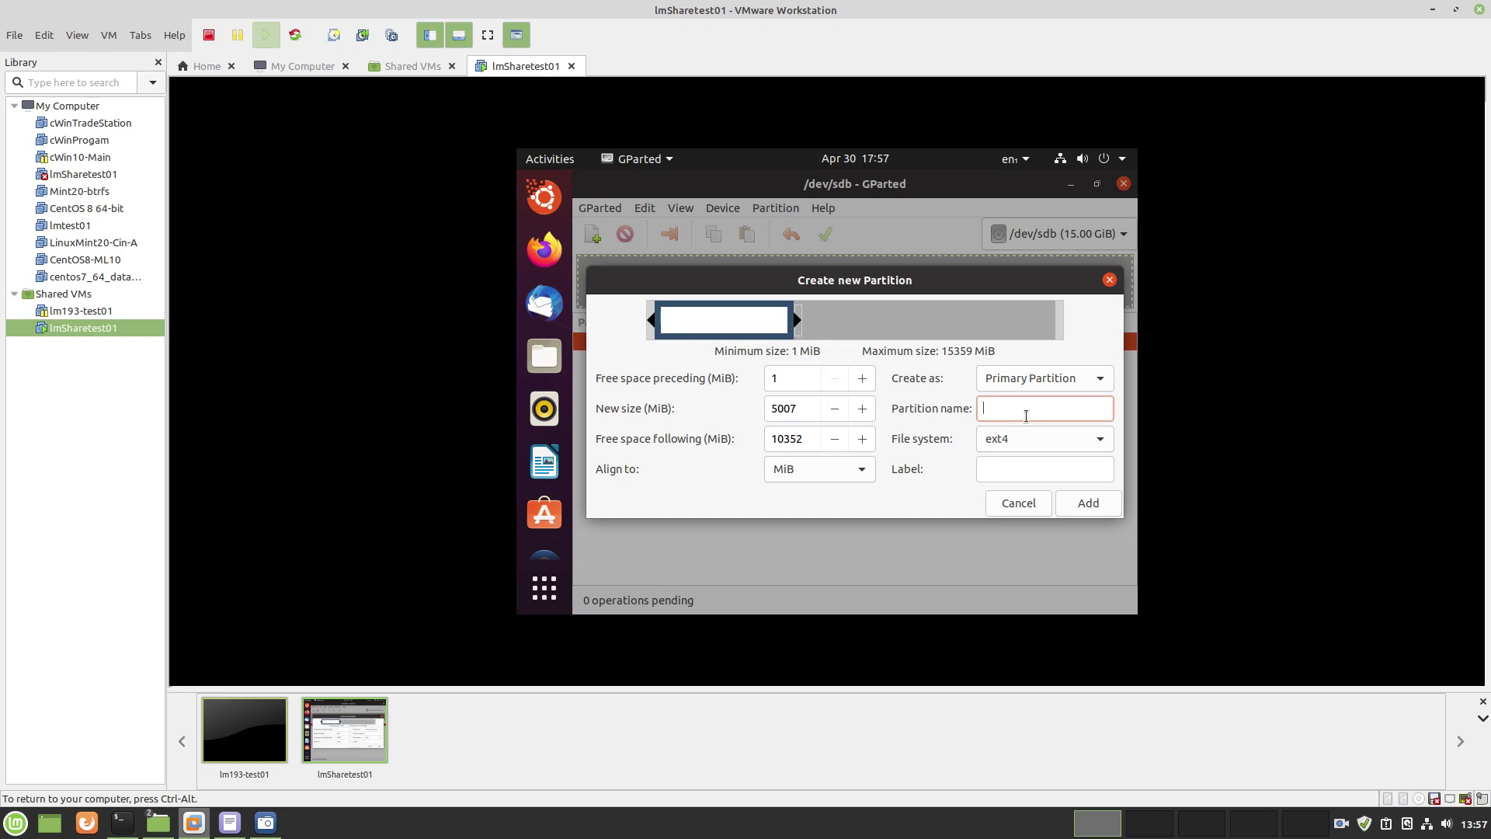
text(f)
key(Tab)
key(Tab)
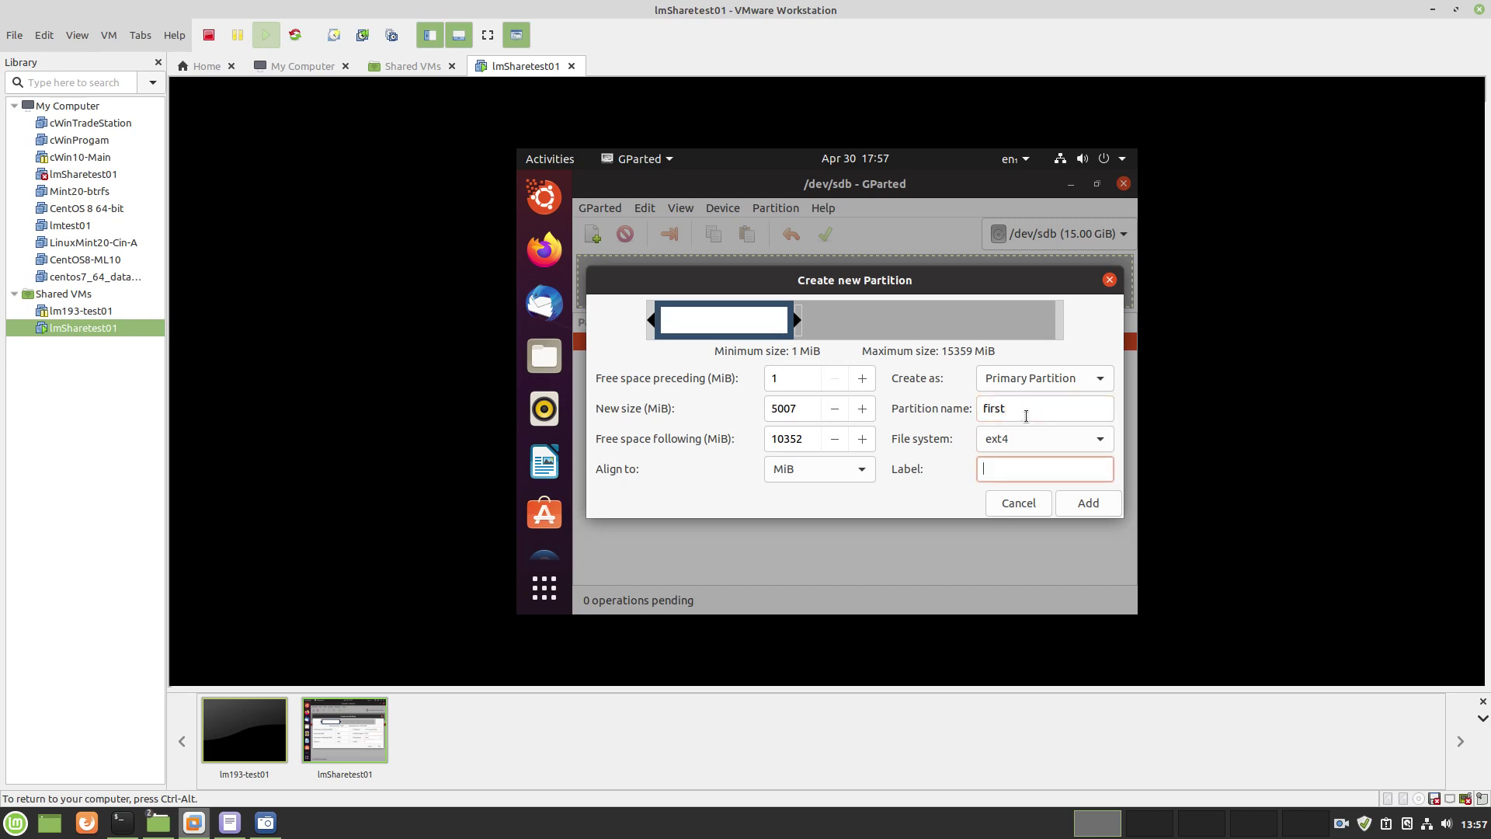
text(firs)
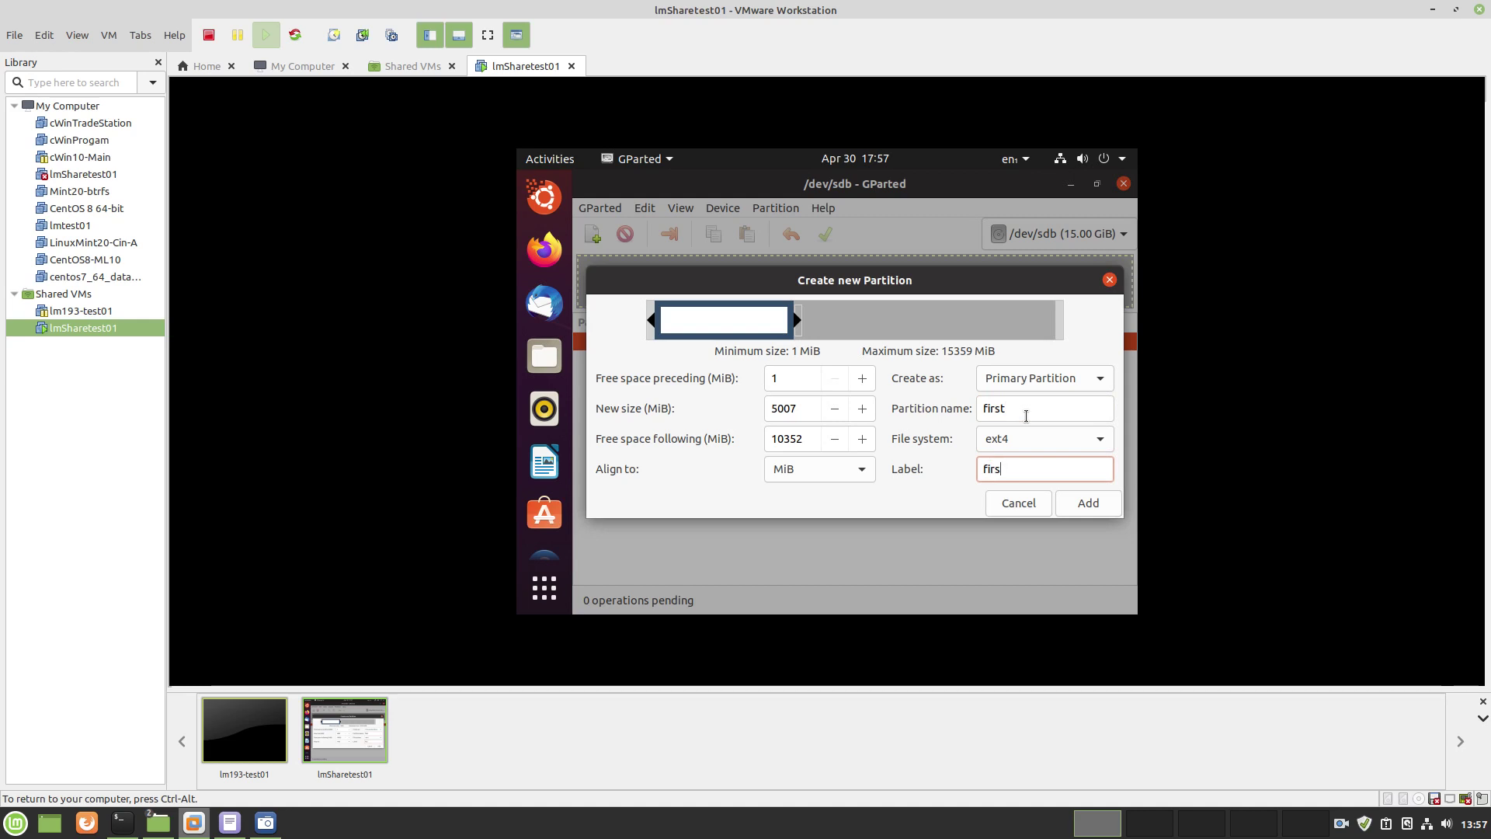
text(t-one)
click(1087, 503)
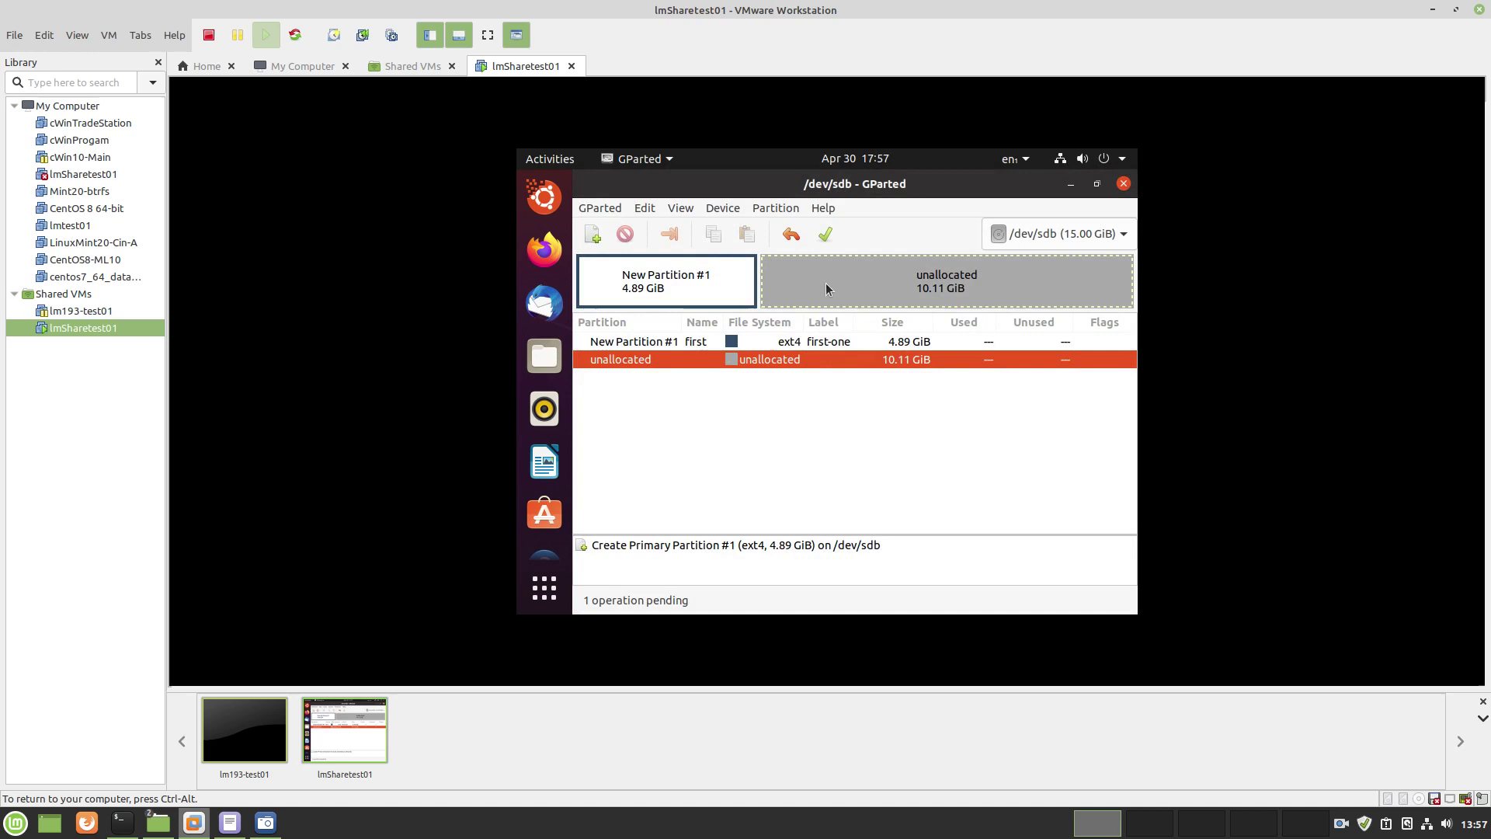
Add a 4928 MiB ext4 partition named 'second', labelled 'second=one', in the remaining free space
right_click(750, 361)
click(781, 347)
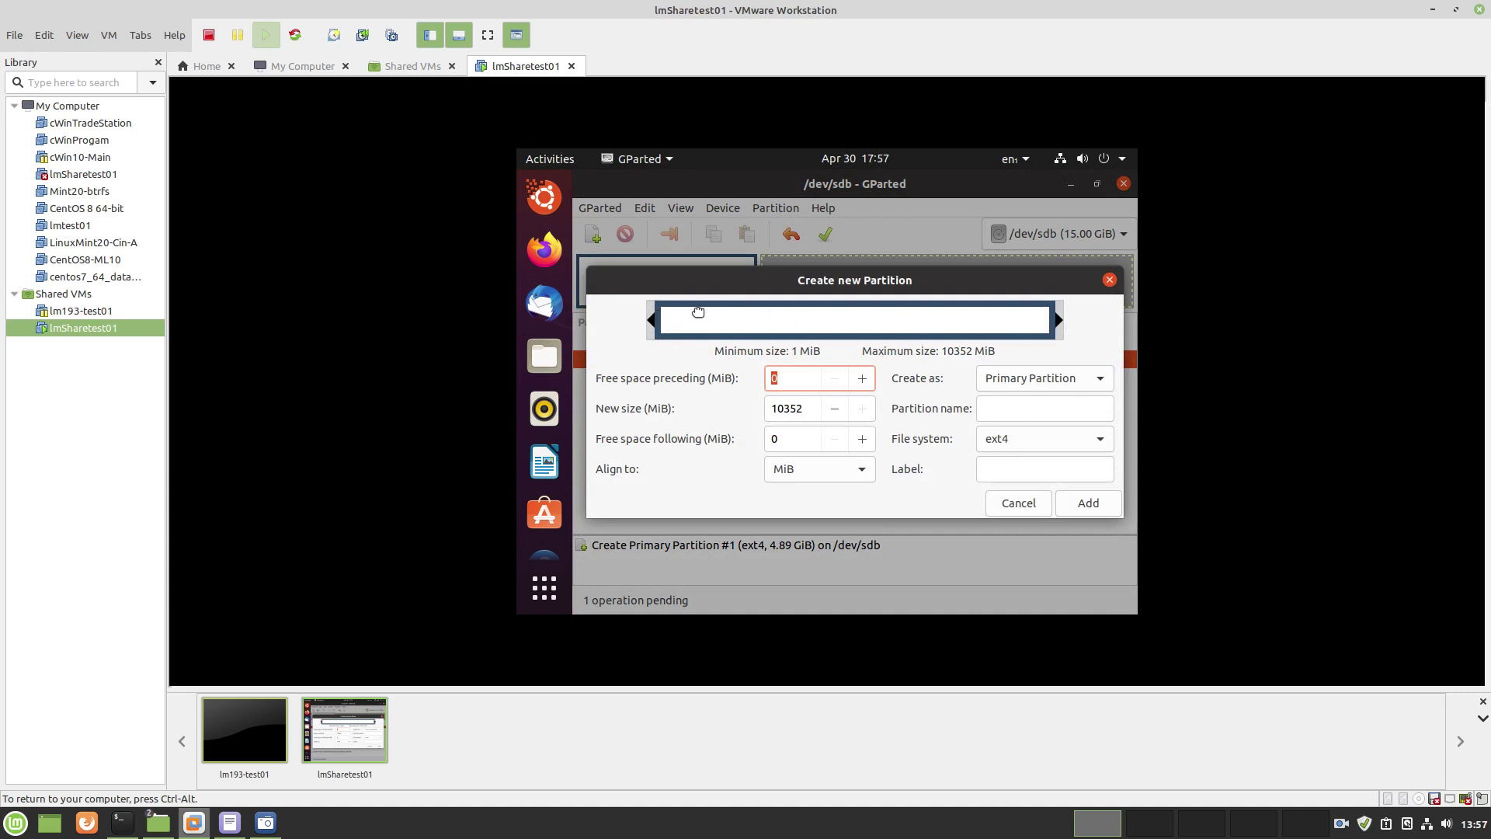
drag(1057, 320, 856, 327)
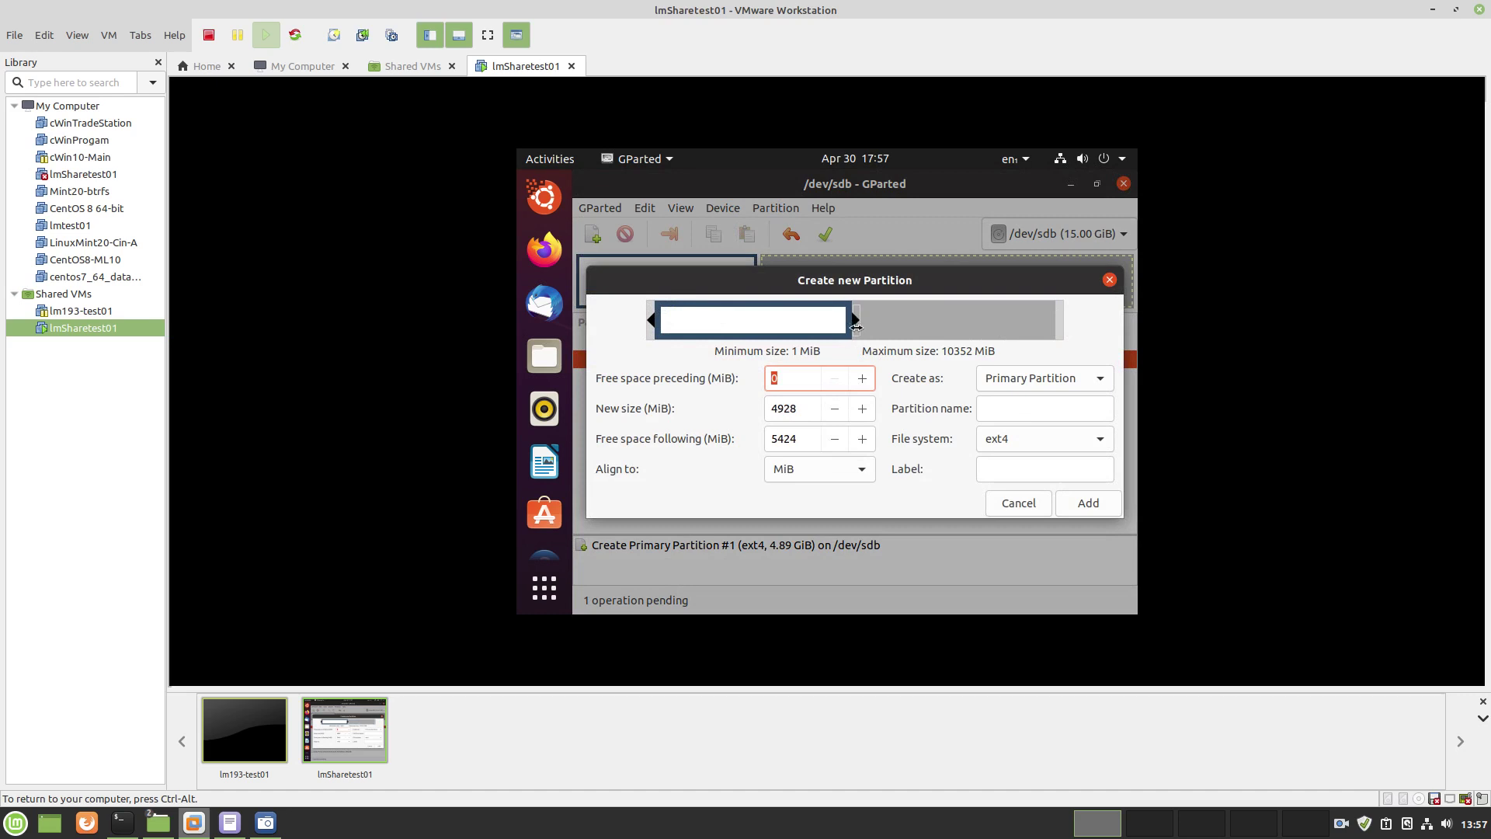
click(1009, 409)
text(se)
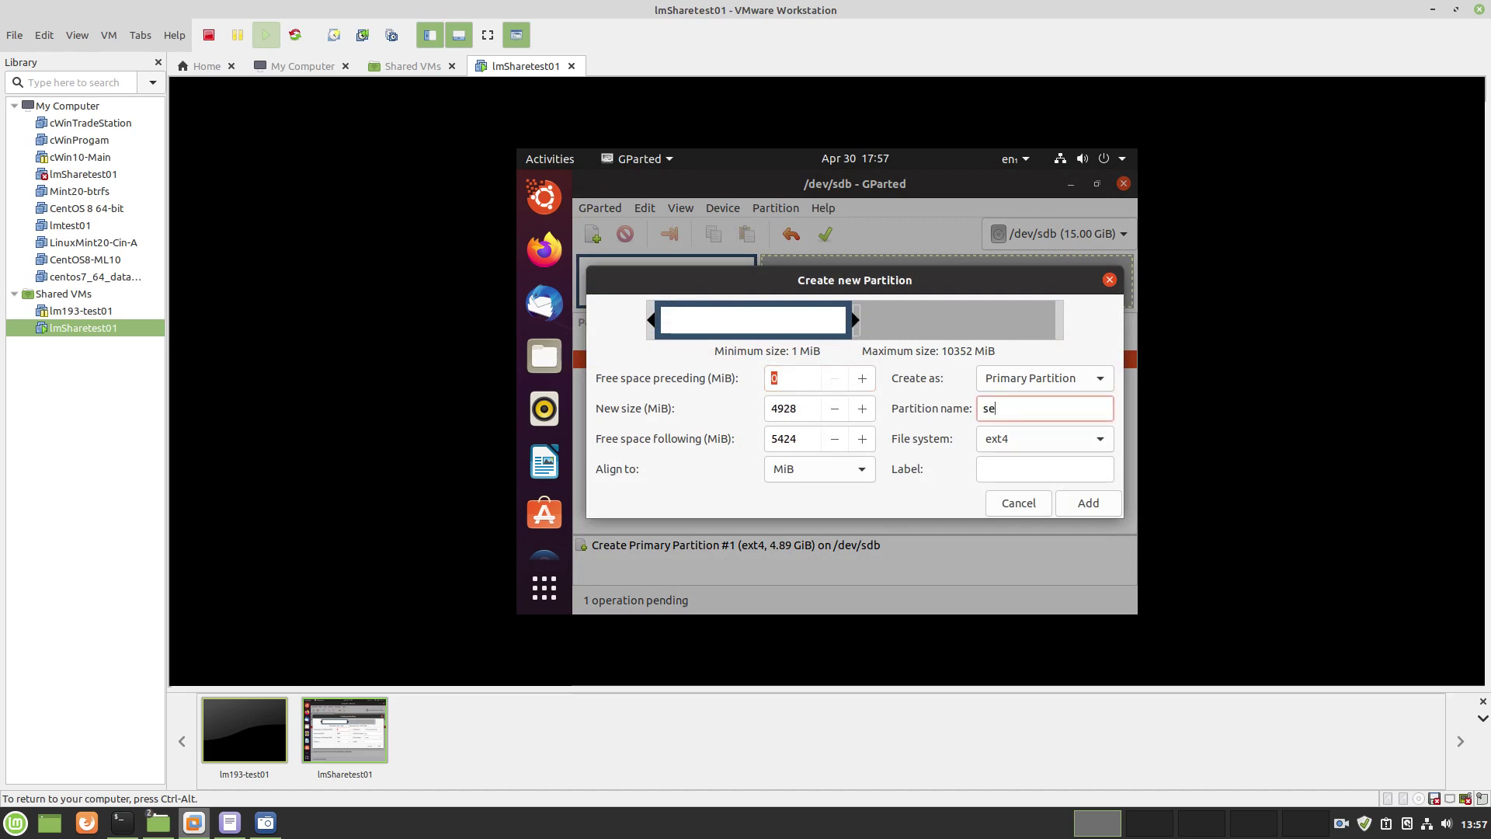
text(co)
key(Tab)
key(Tab)
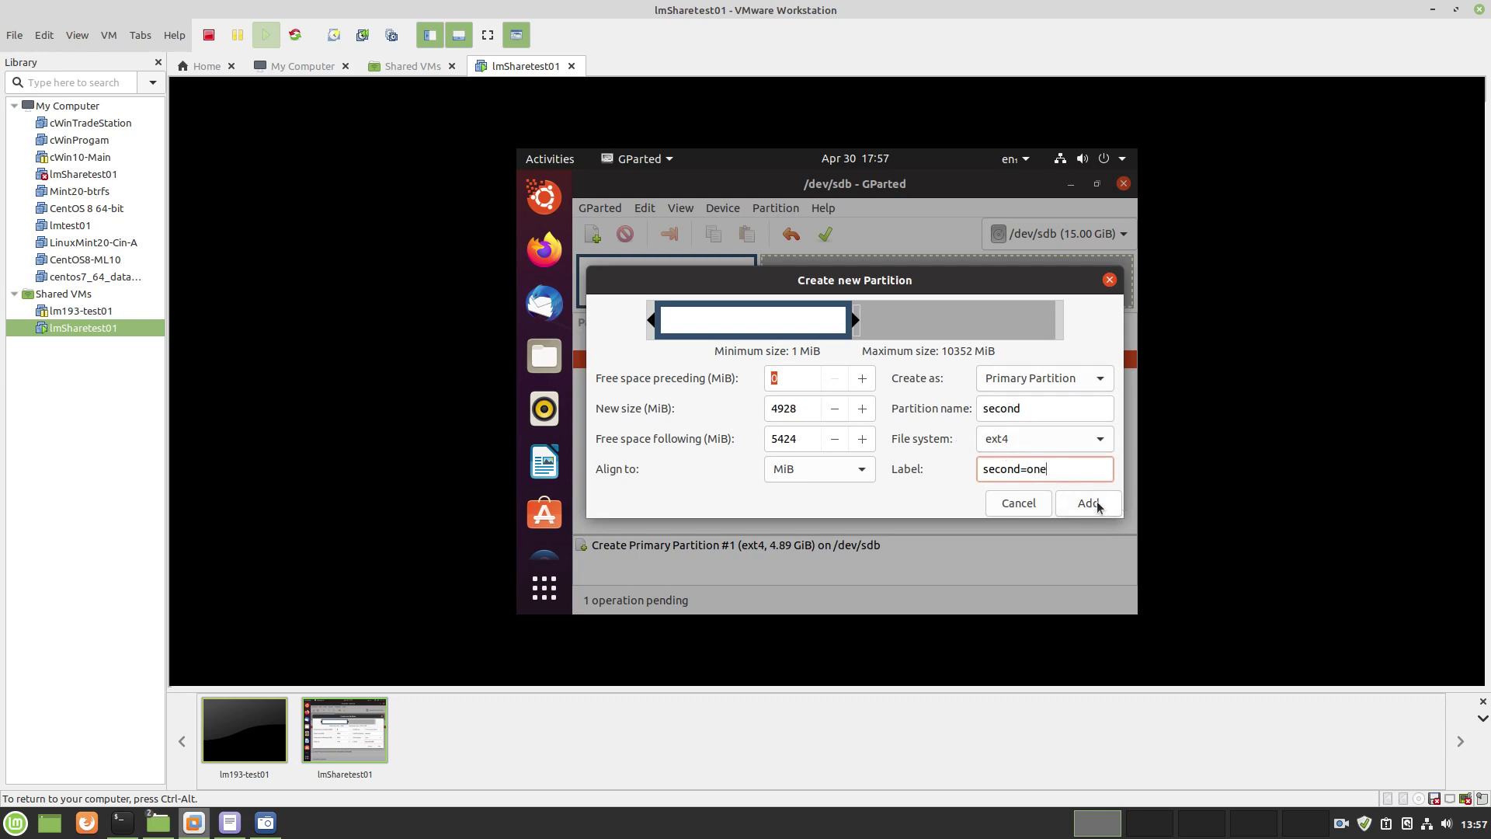
click(1099, 440)
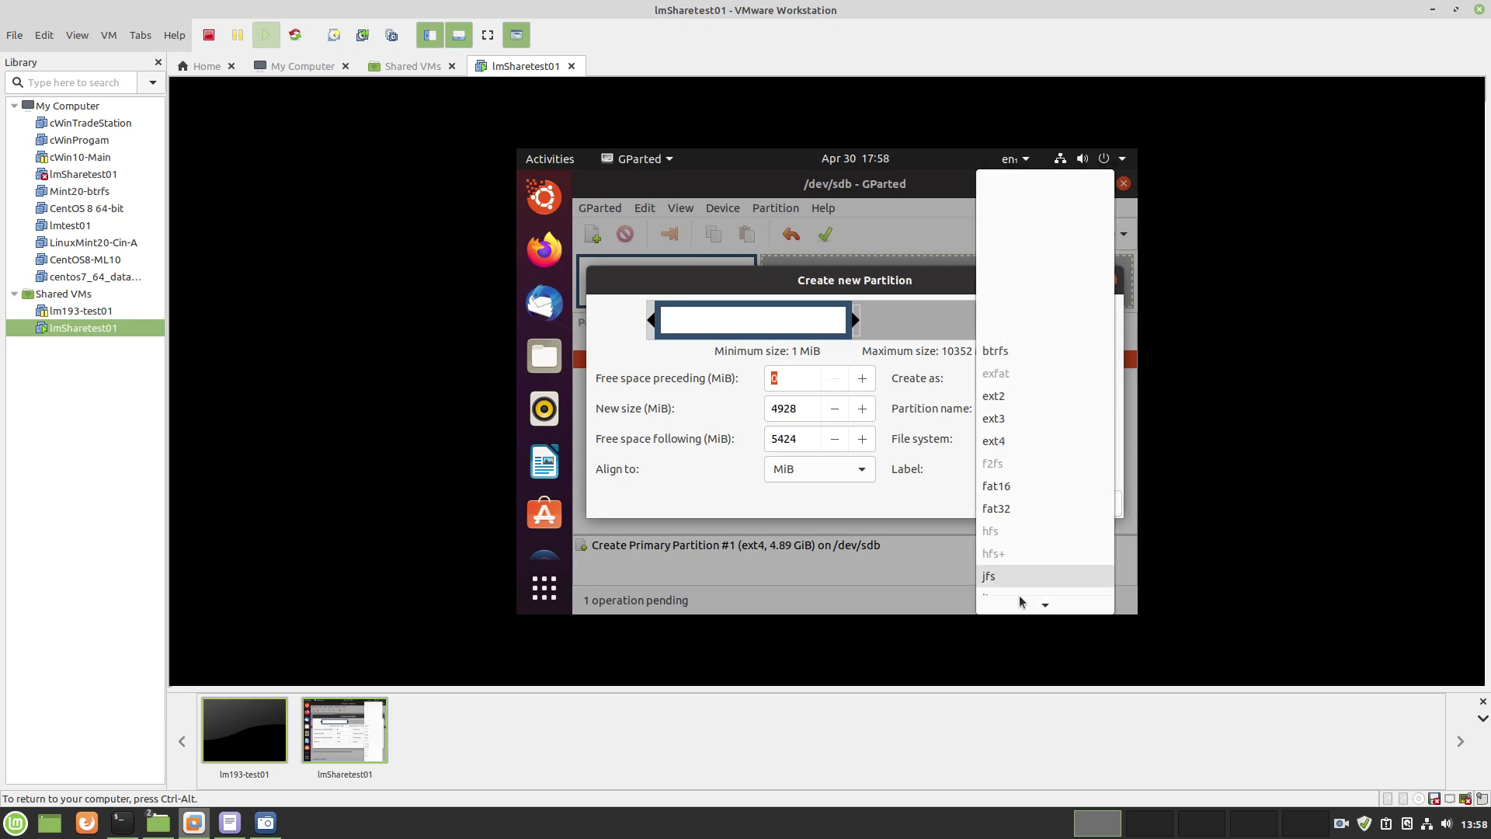
scroll(1020, 602, down, 3)
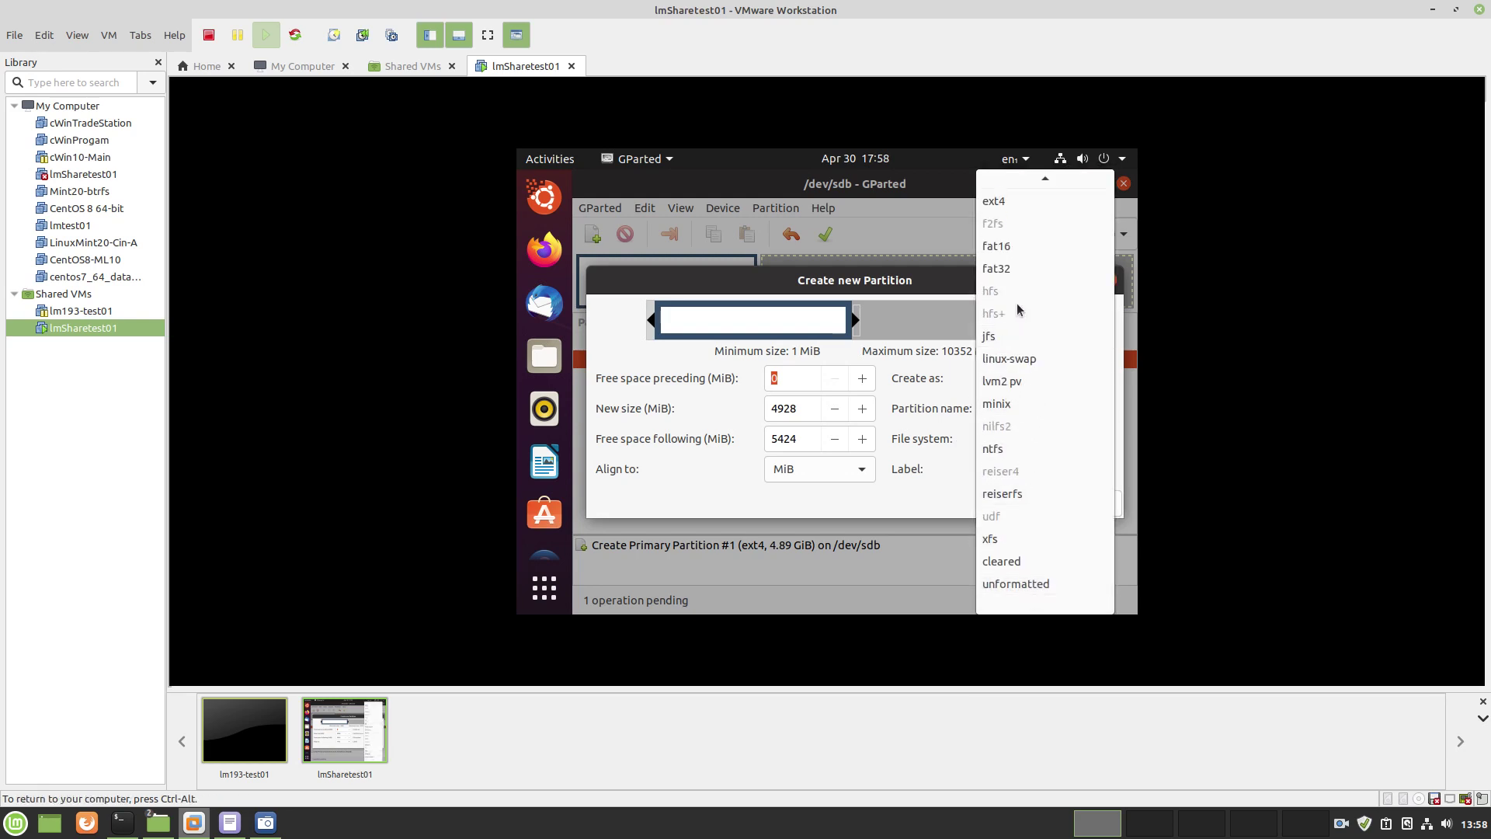
click(1005, 204)
click(1062, 508)
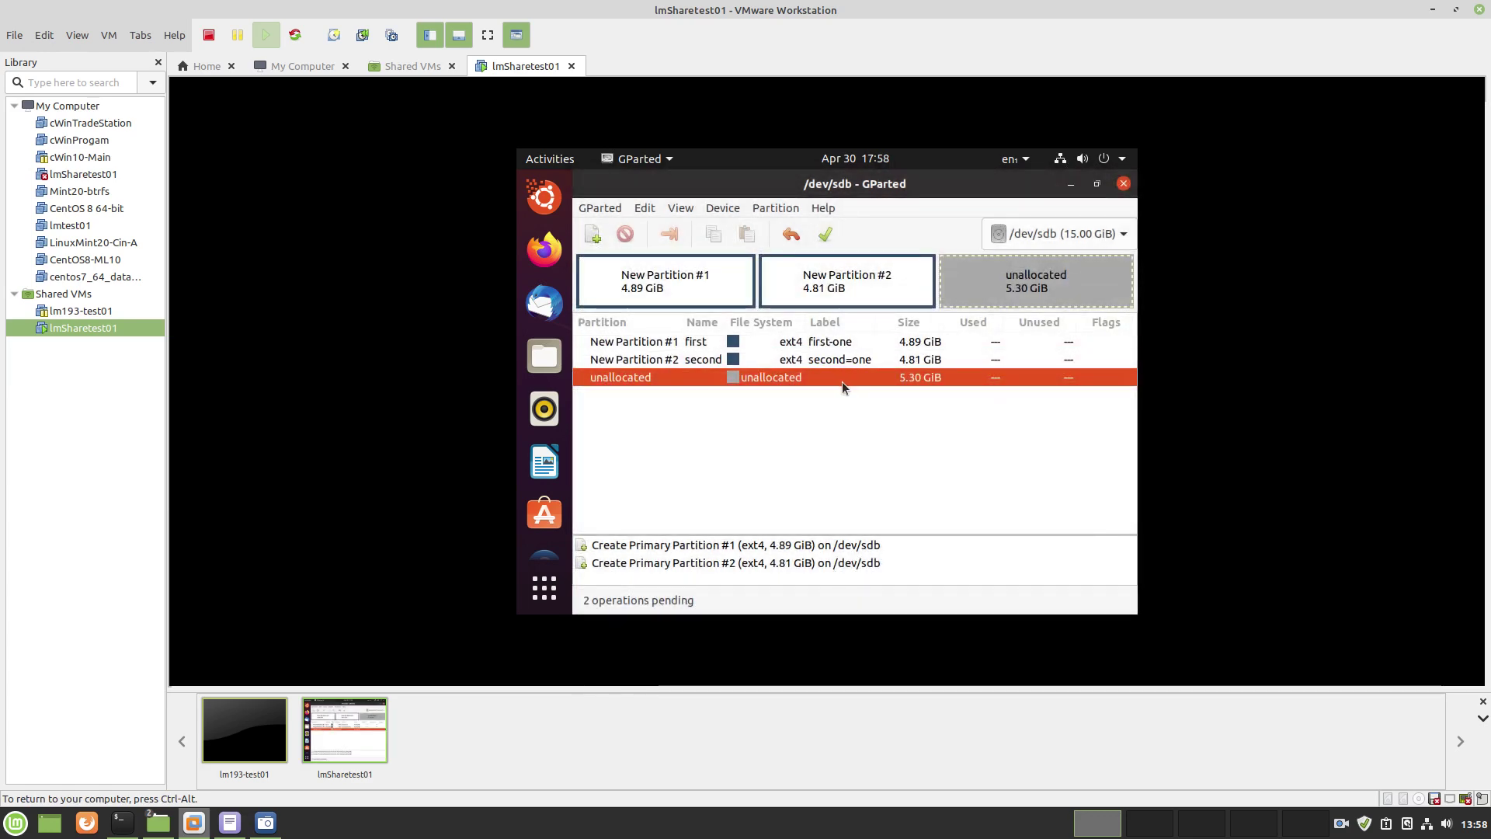
Add an ext4 partition named 'three', labelled 'thrird-one', filling the remaining 5.30 GiB
right_click(842, 381)
click(874, 348)
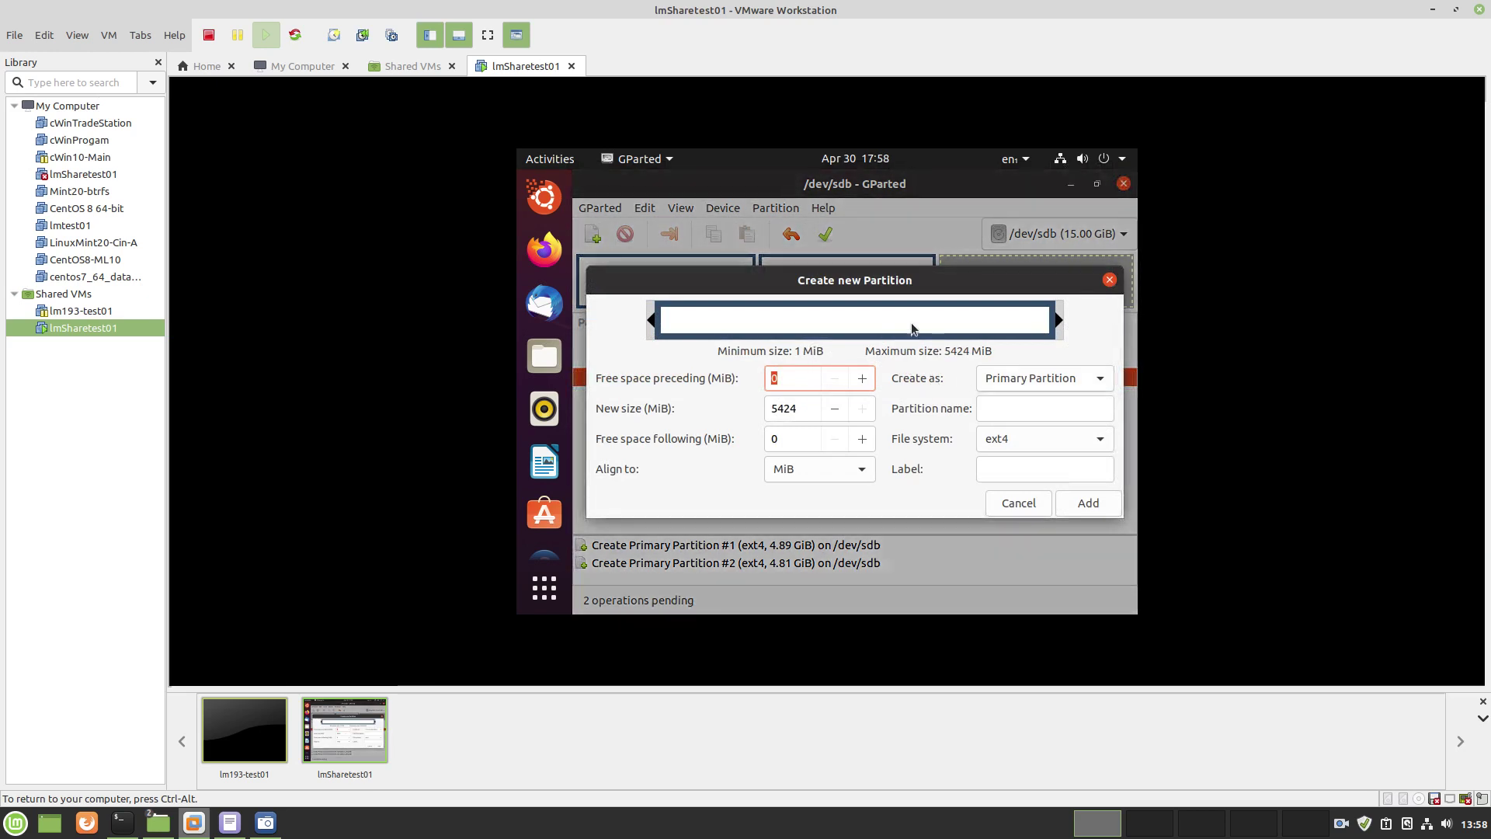
click(1008, 413)
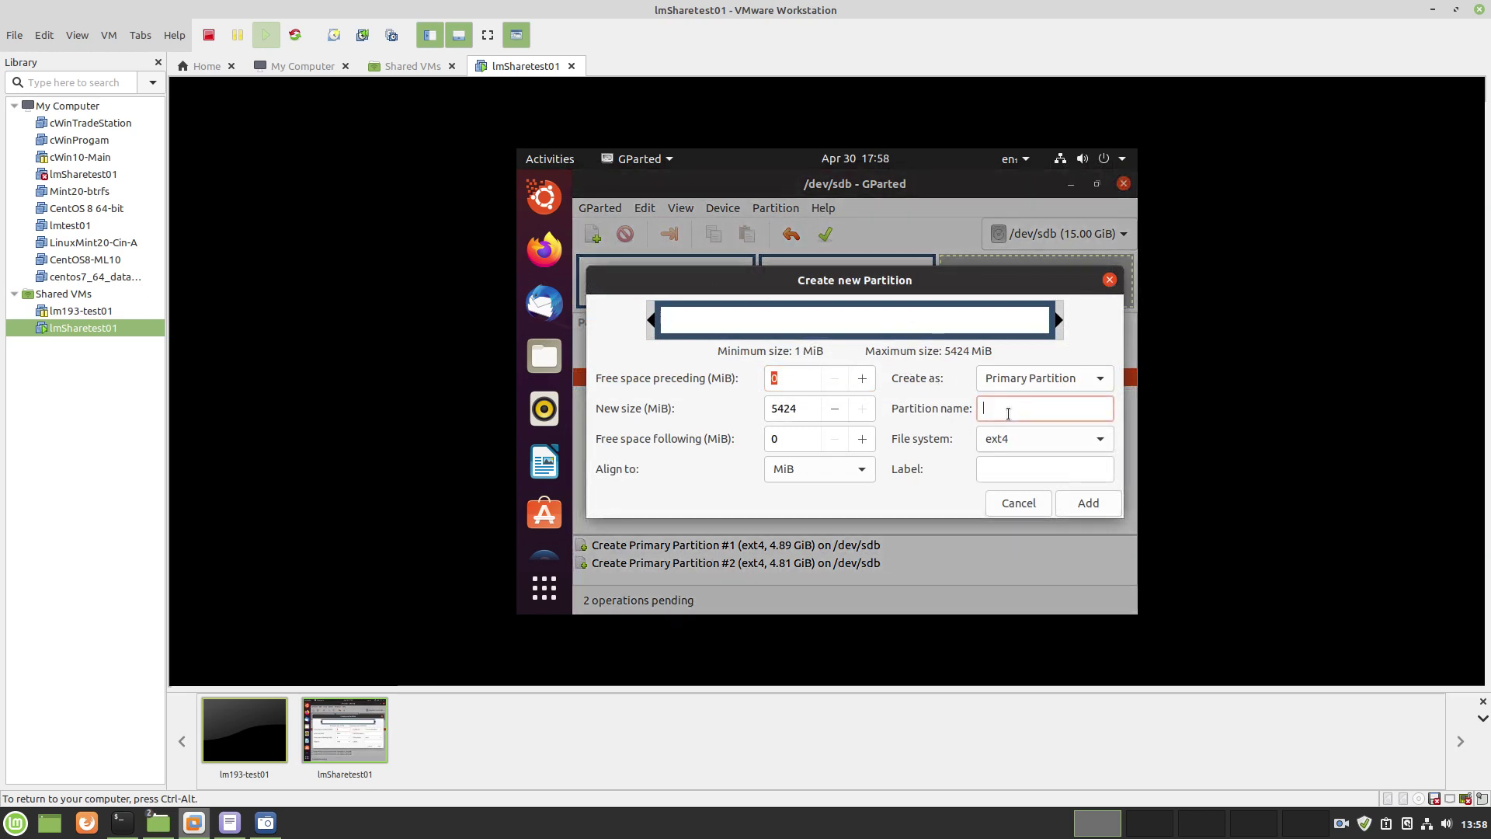
text(three)
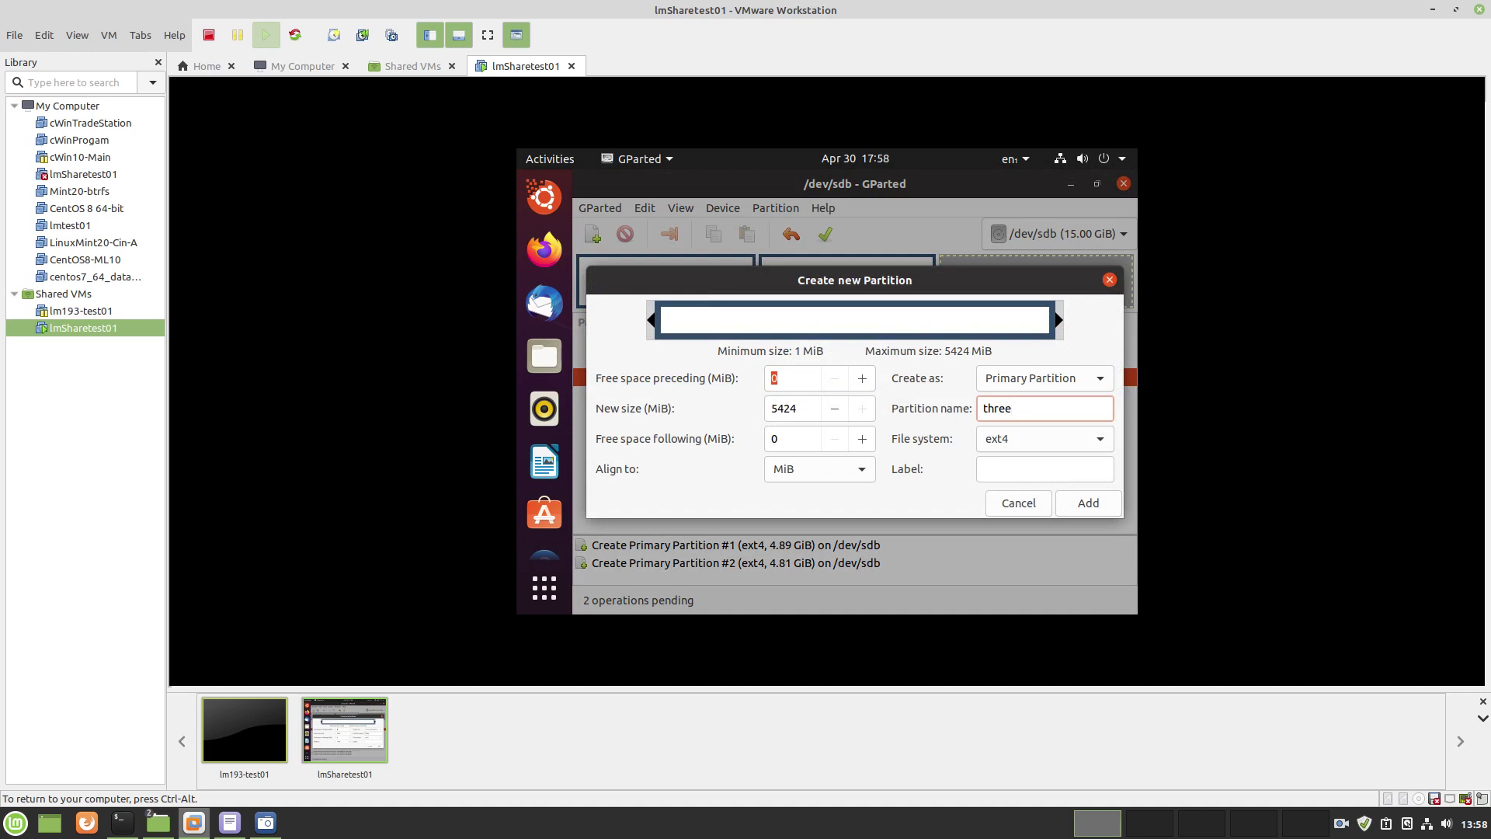
key(Tab)
key(Tab)
text(thr)
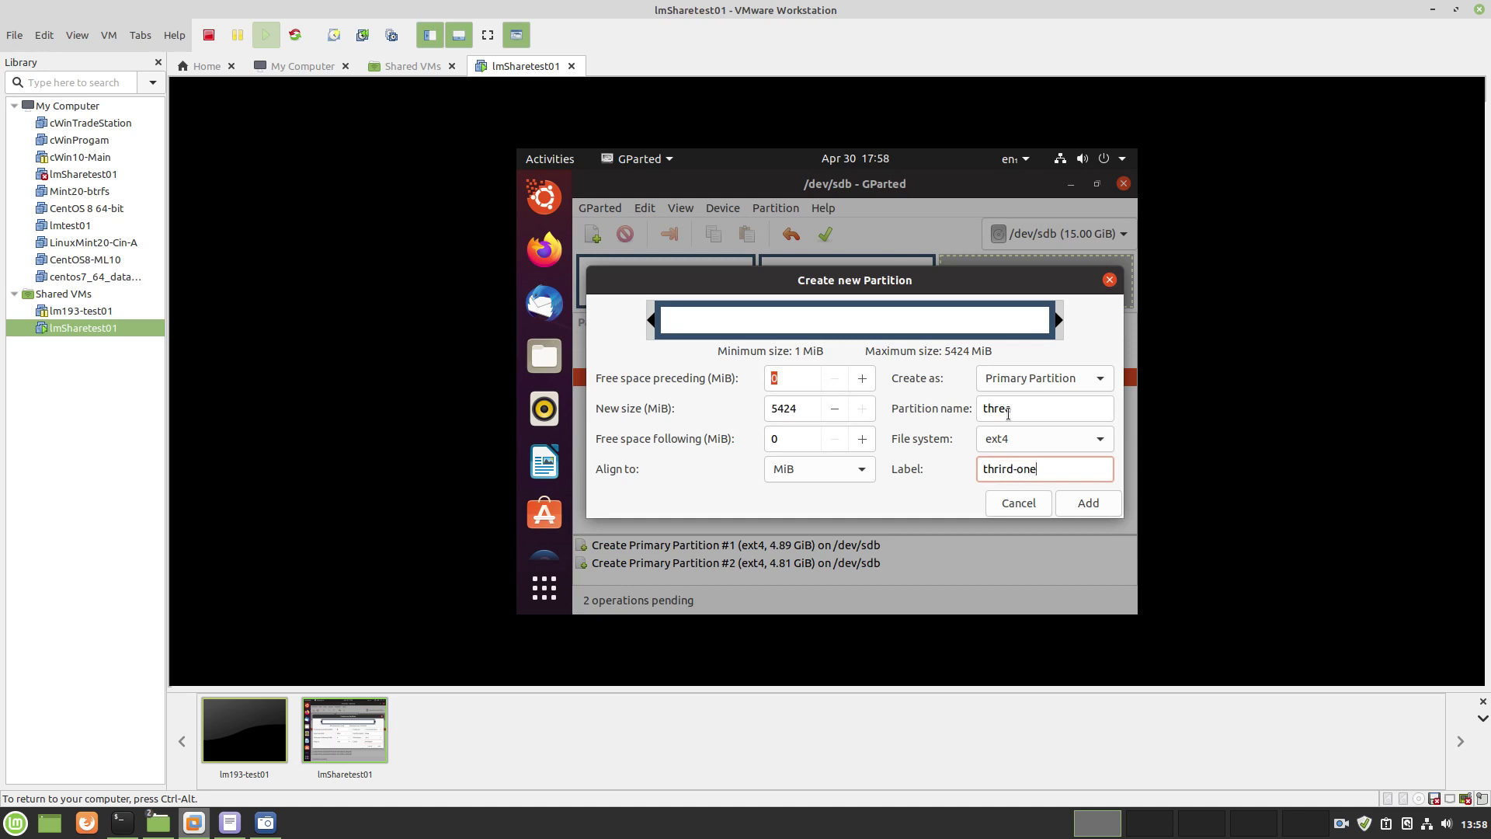
text(ird-one)
click(1091, 503)
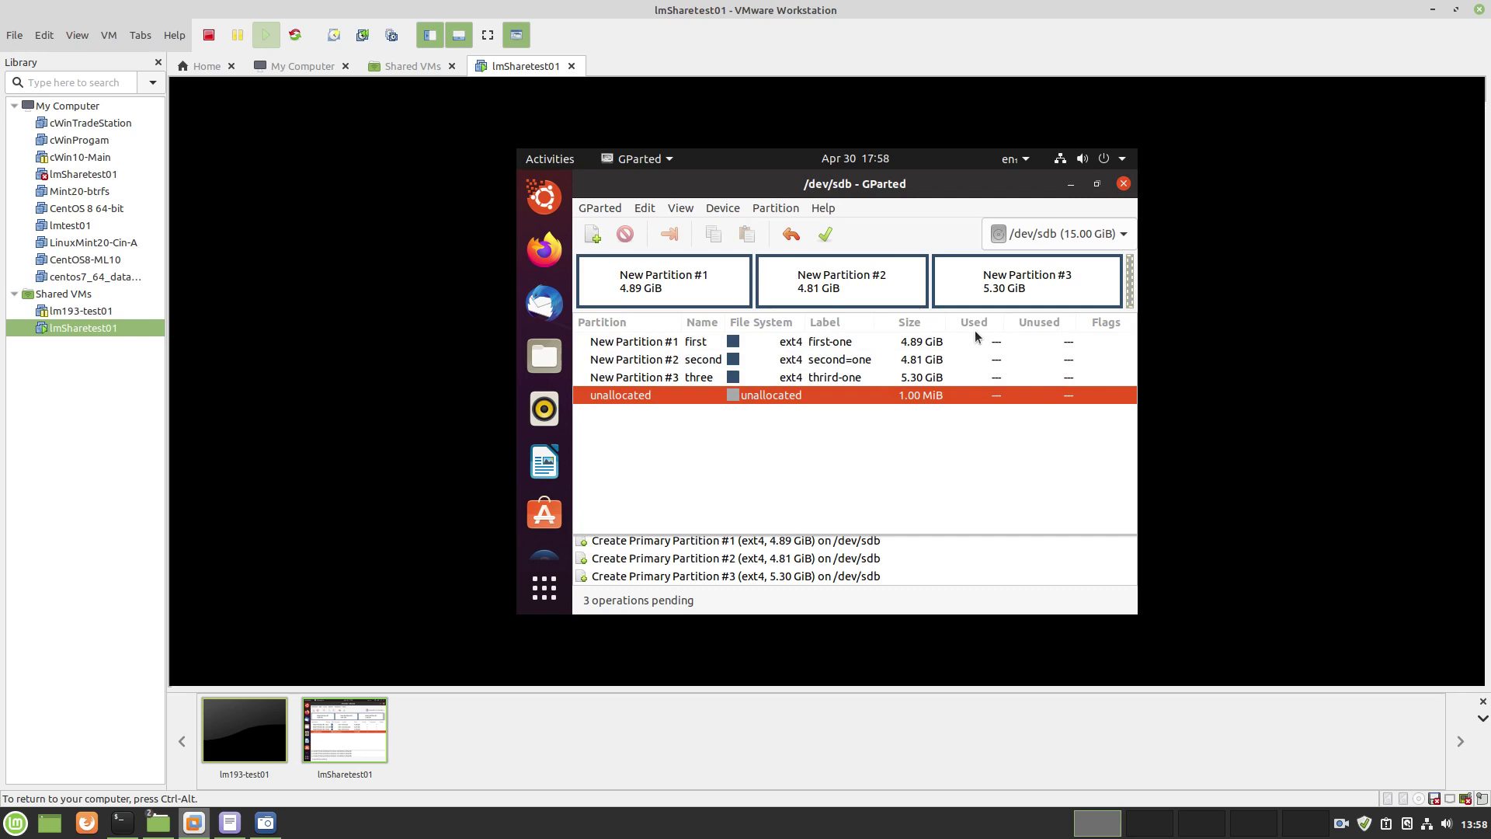
Delete New Partition #3 from the pending layout
click(1050, 291)
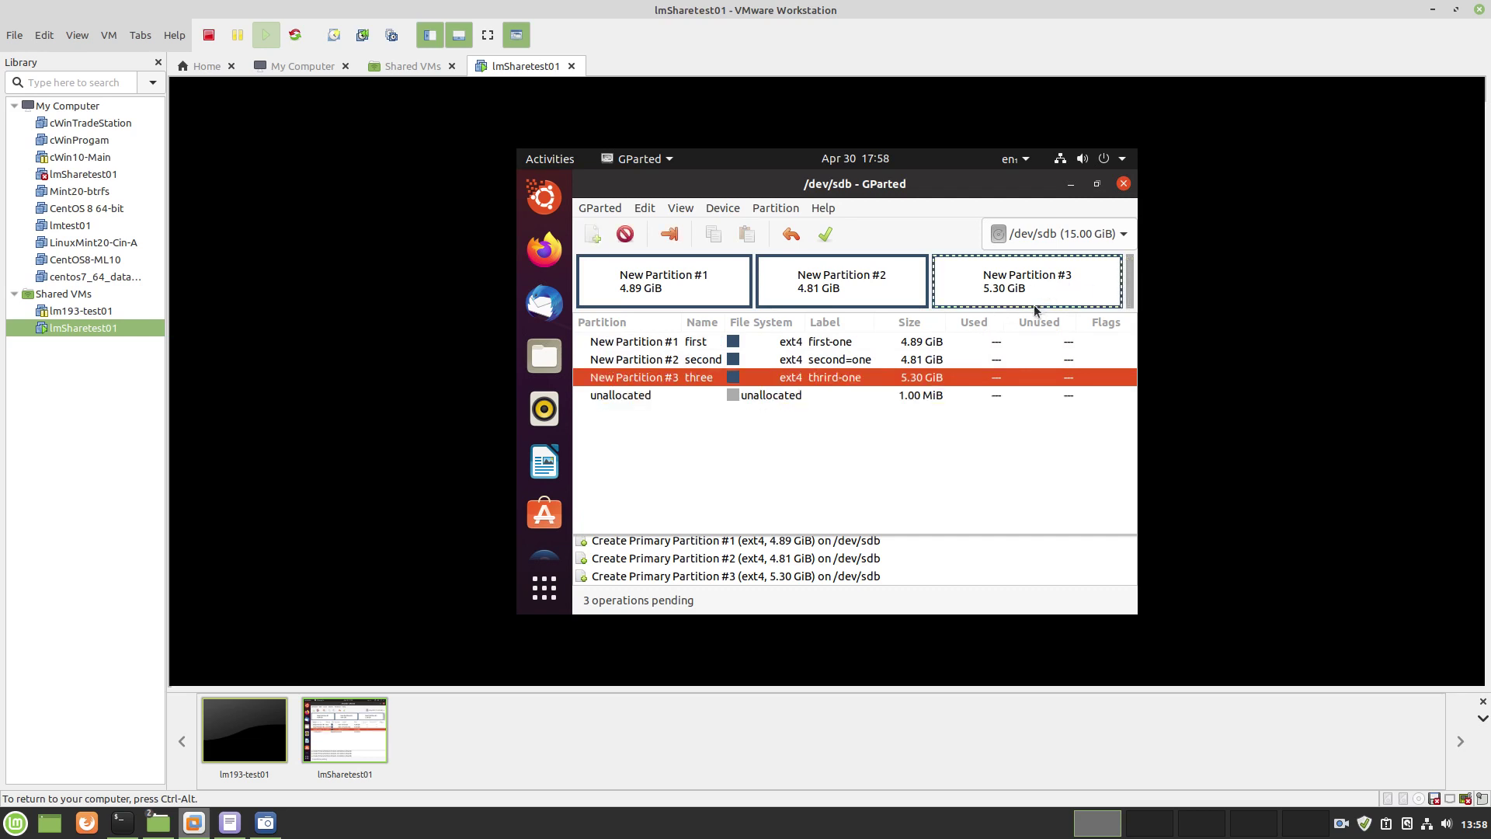
right_click(1035, 289)
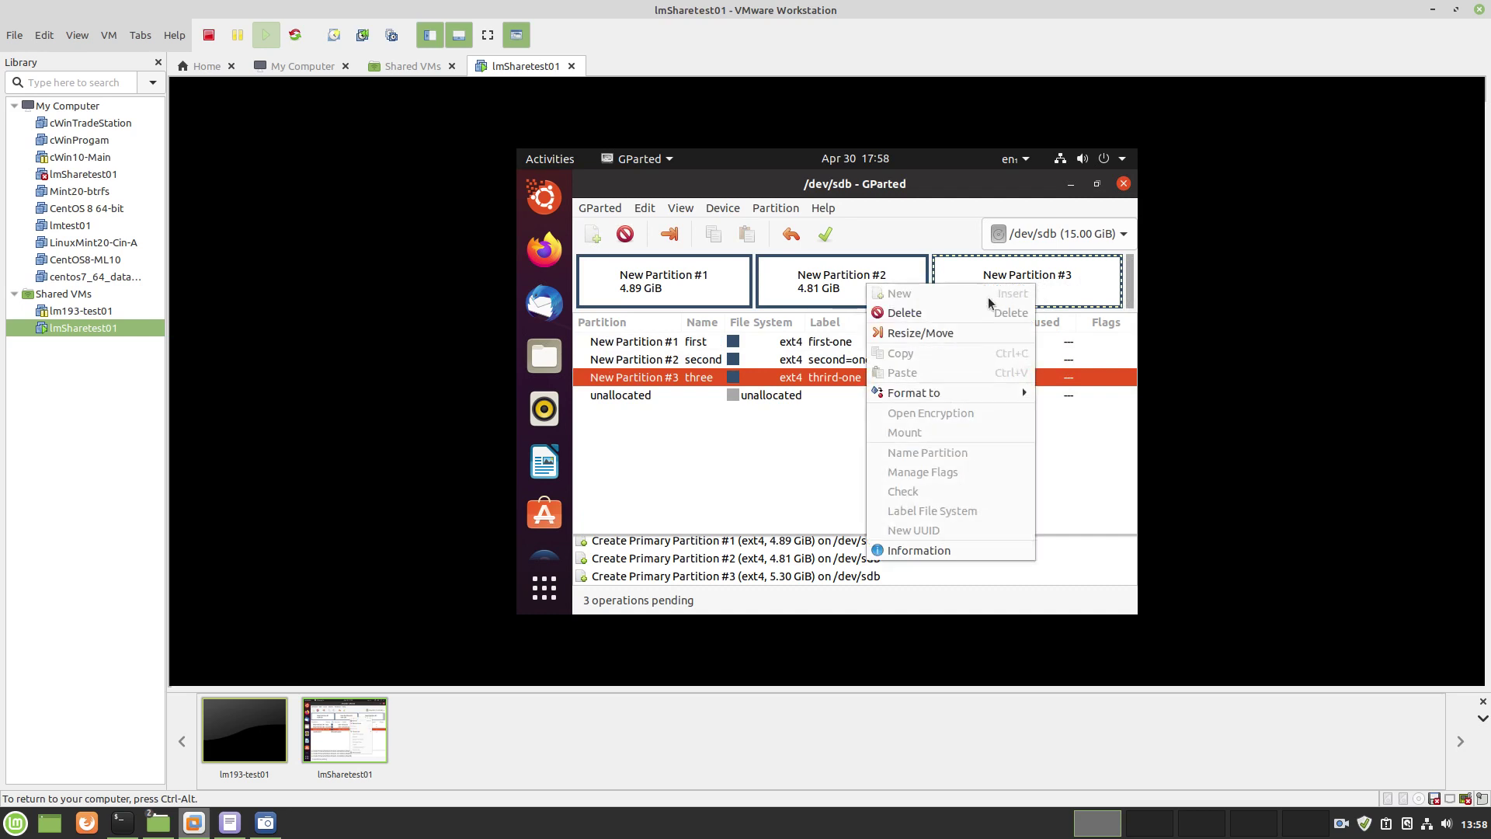
click(934, 313)
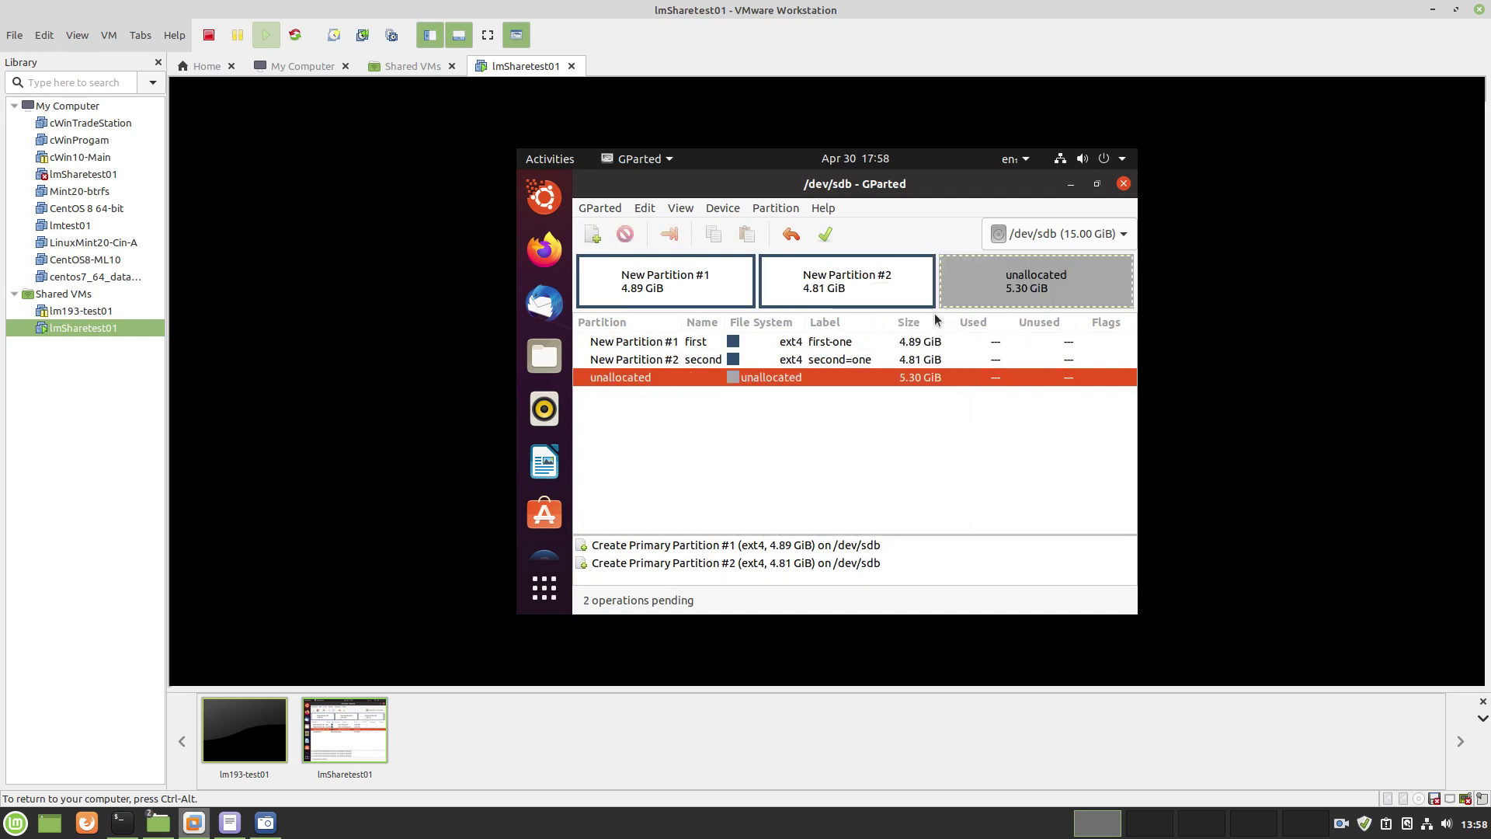
Resize New Partition #2 to span all freed space, reaching 10.11 GiB
click(858, 275)
right_click(883, 363)
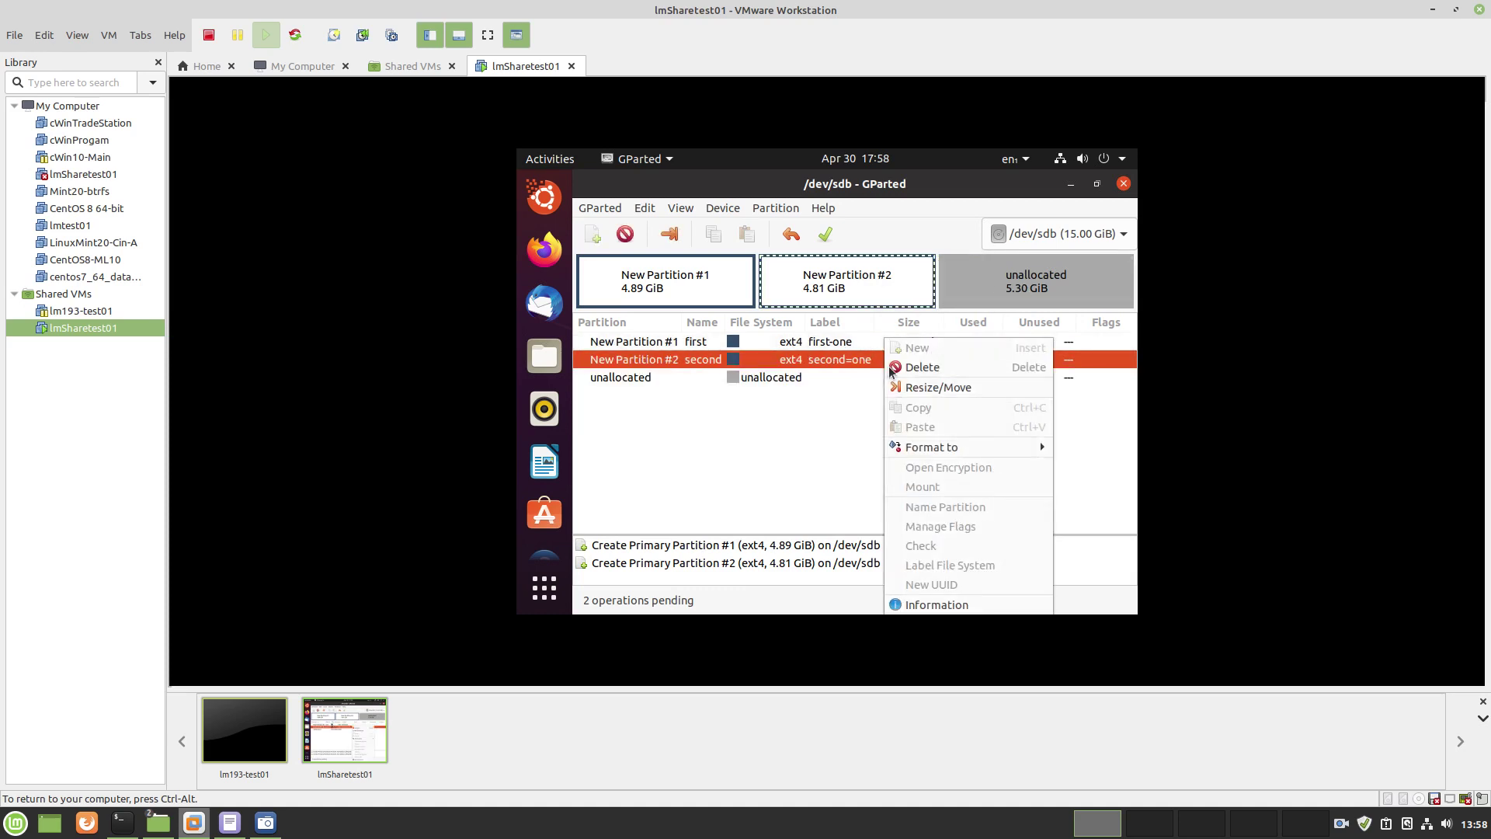
click(915, 390)
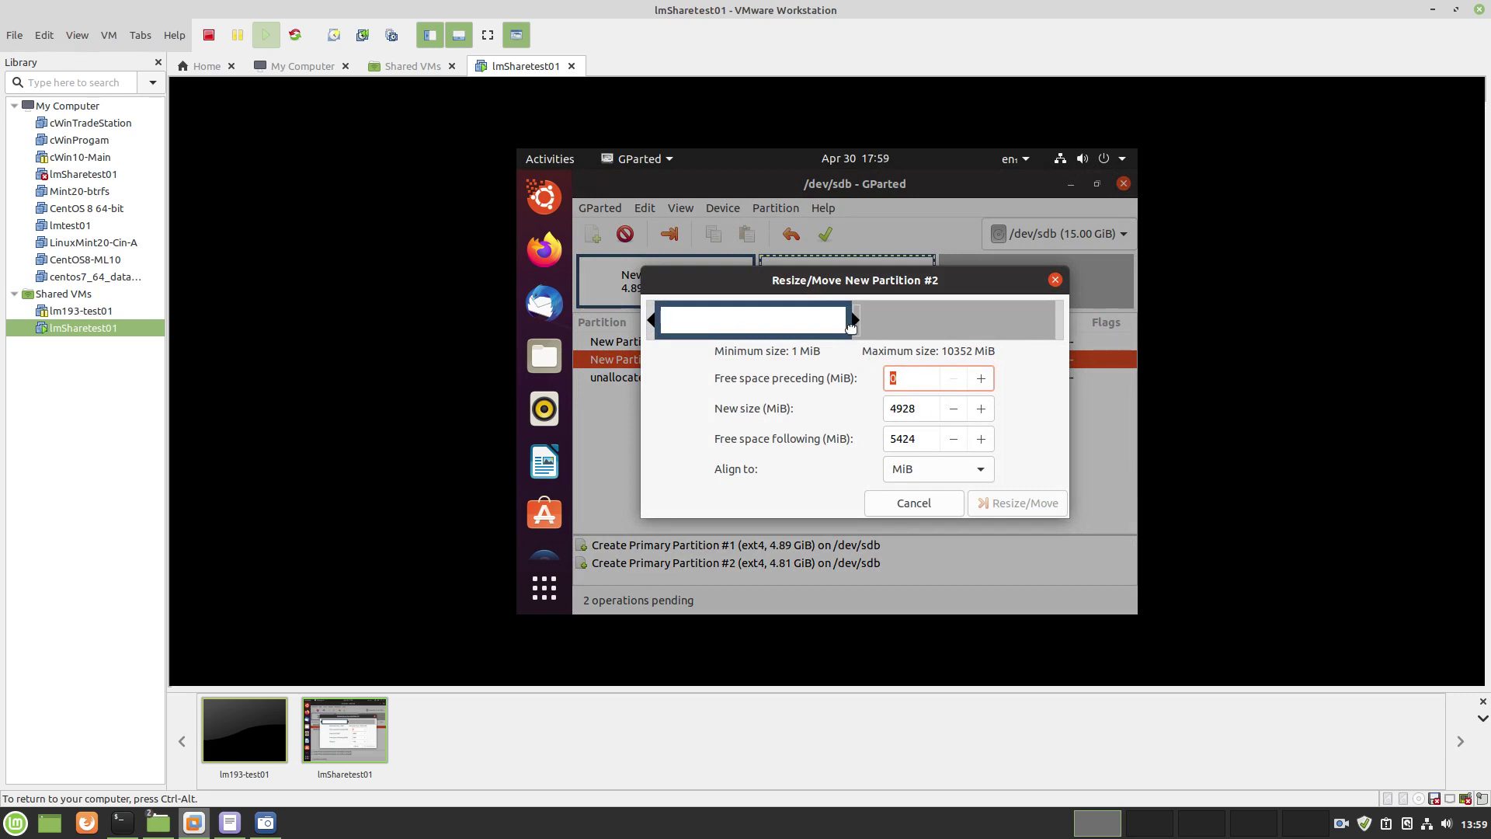
drag(857, 324, 1068, 326)
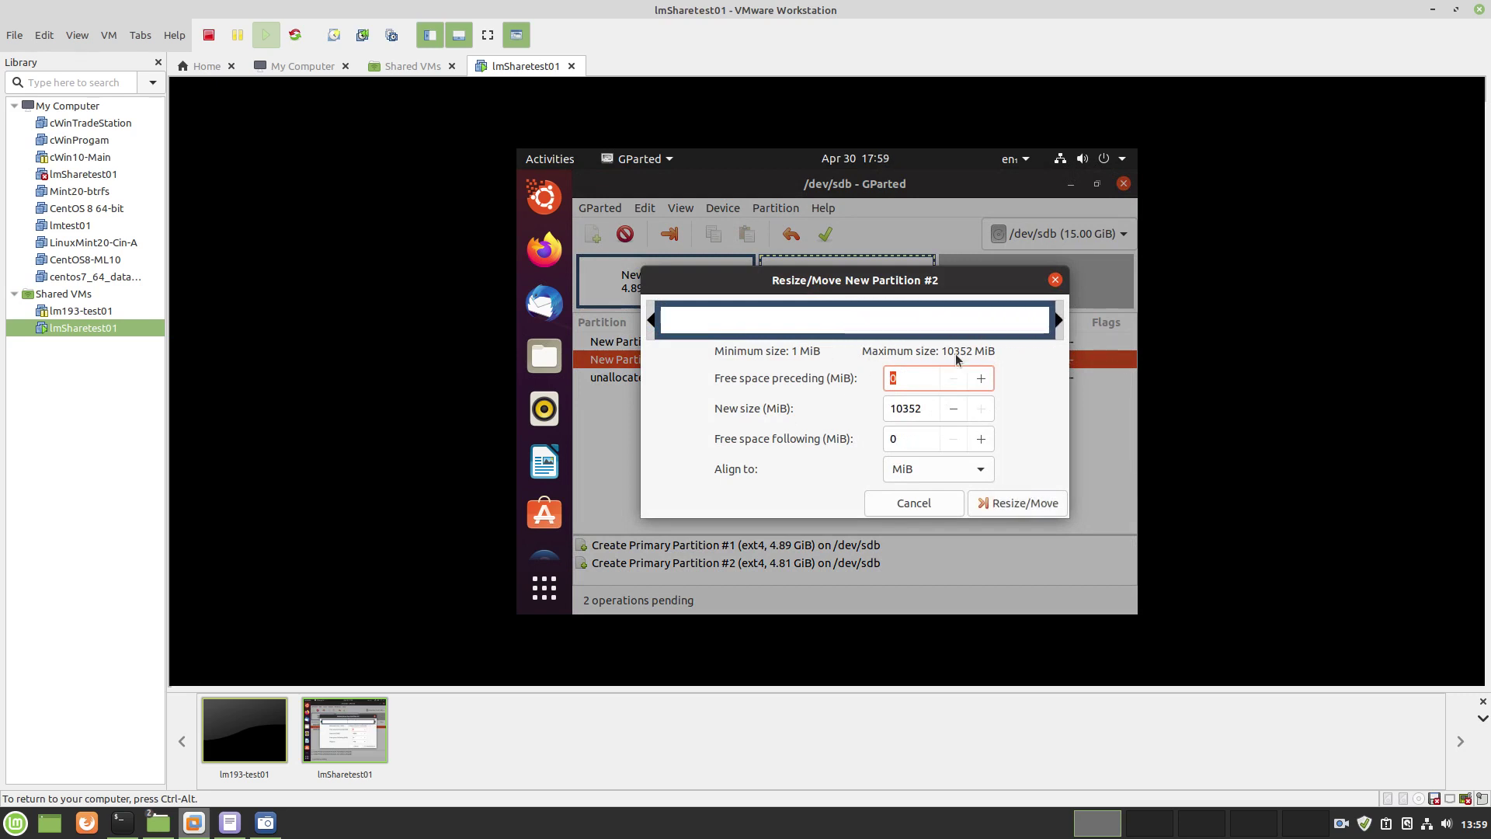
click(1018, 506)
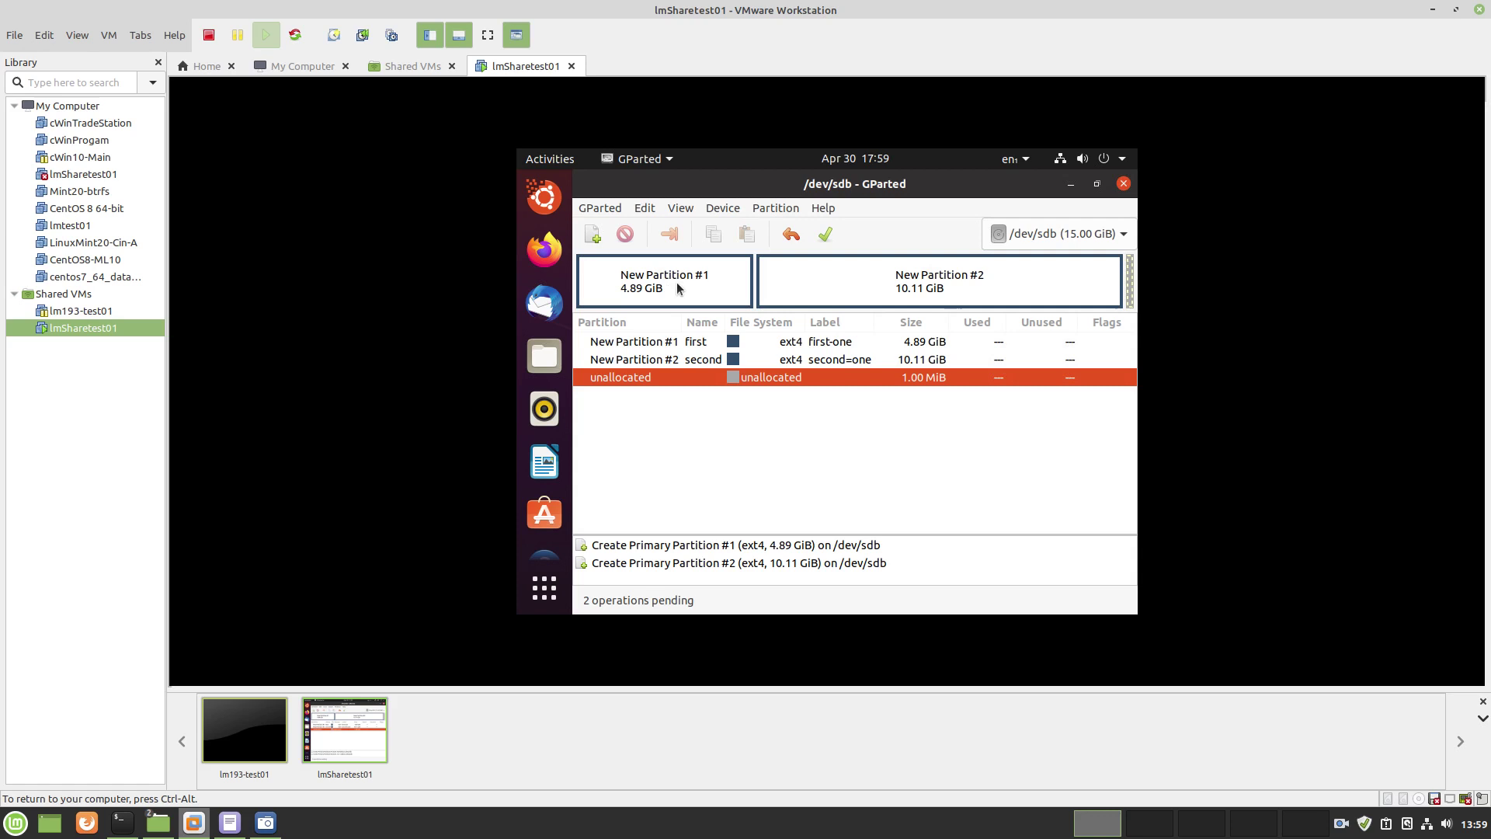
Delete New Partition #2
click(834, 361)
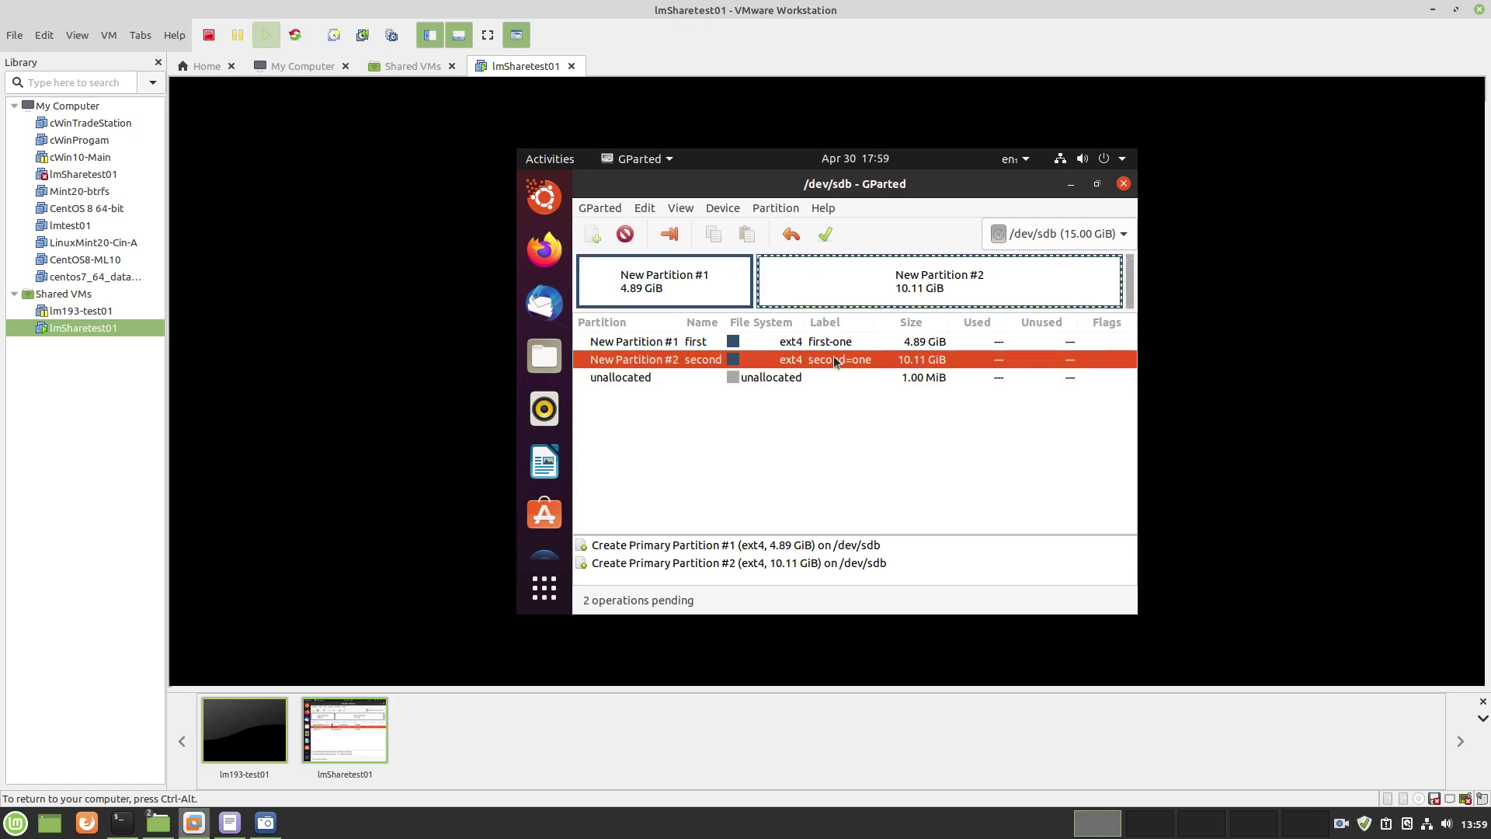
right_click(835, 360)
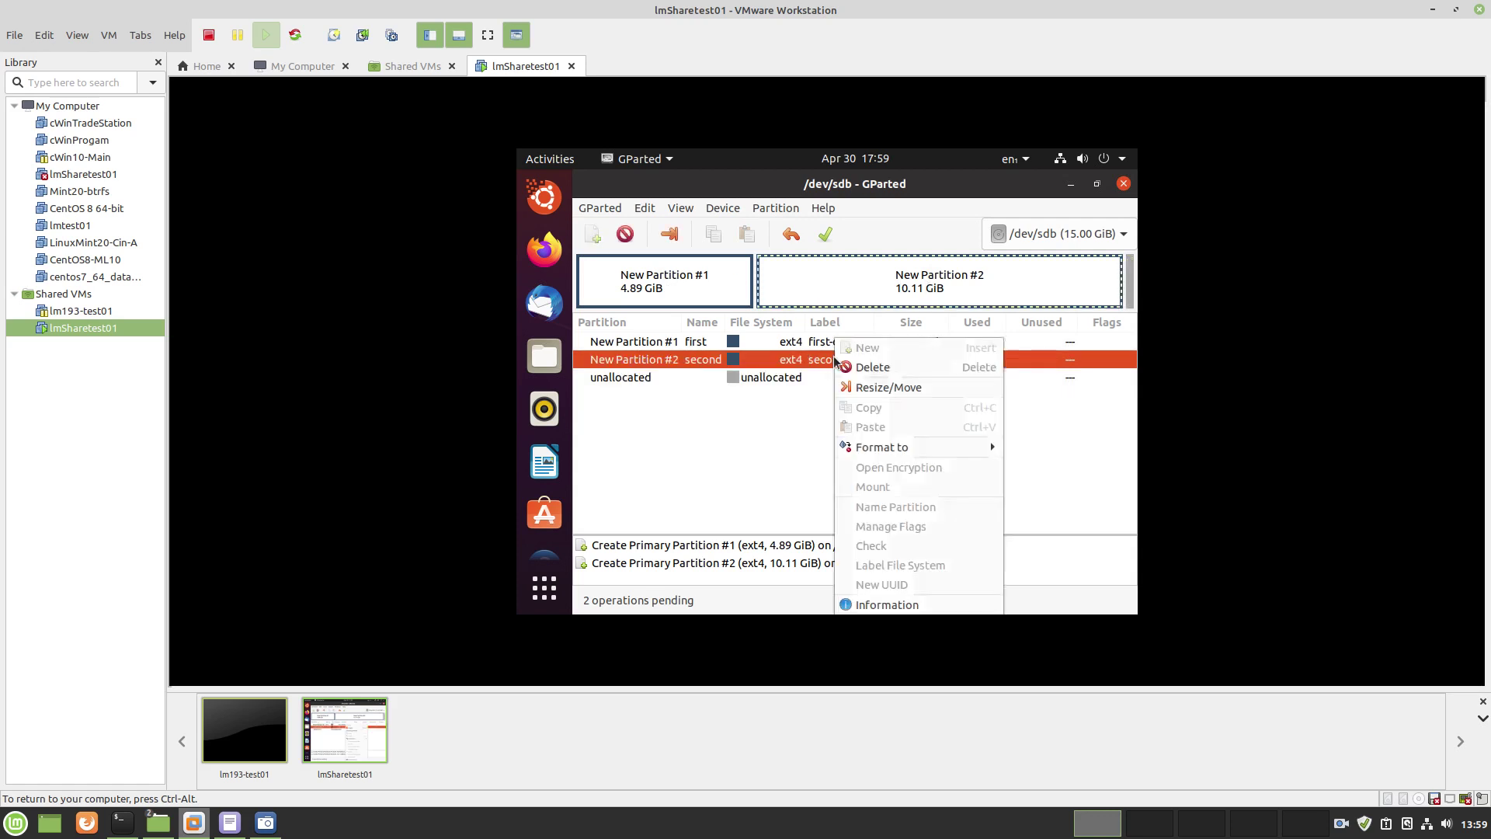
click(874, 368)
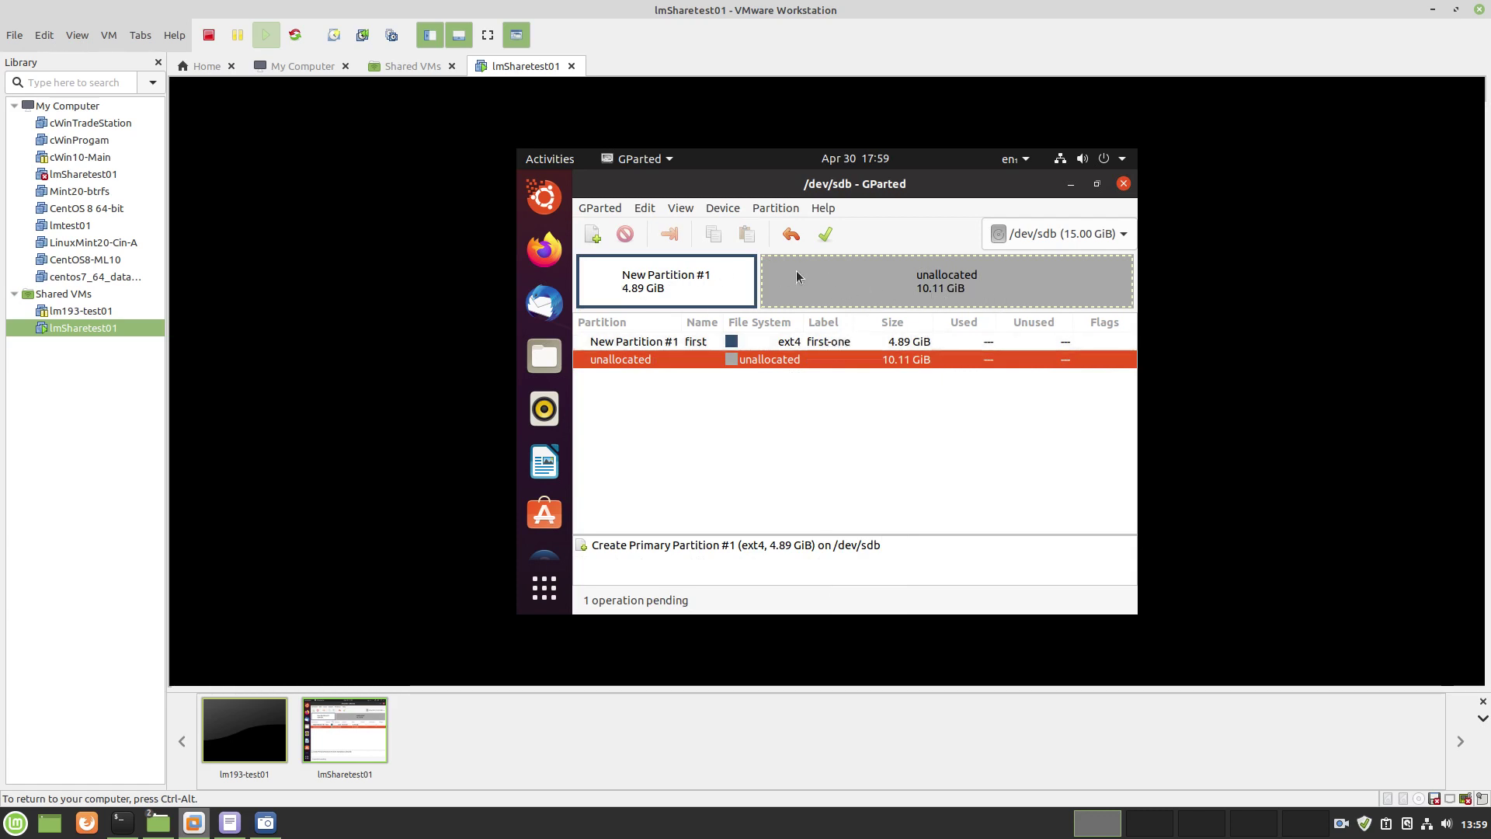
Resize New Partition #1 to span the full 15.00 GiB disk
click(813, 340)
right_click(813, 340)
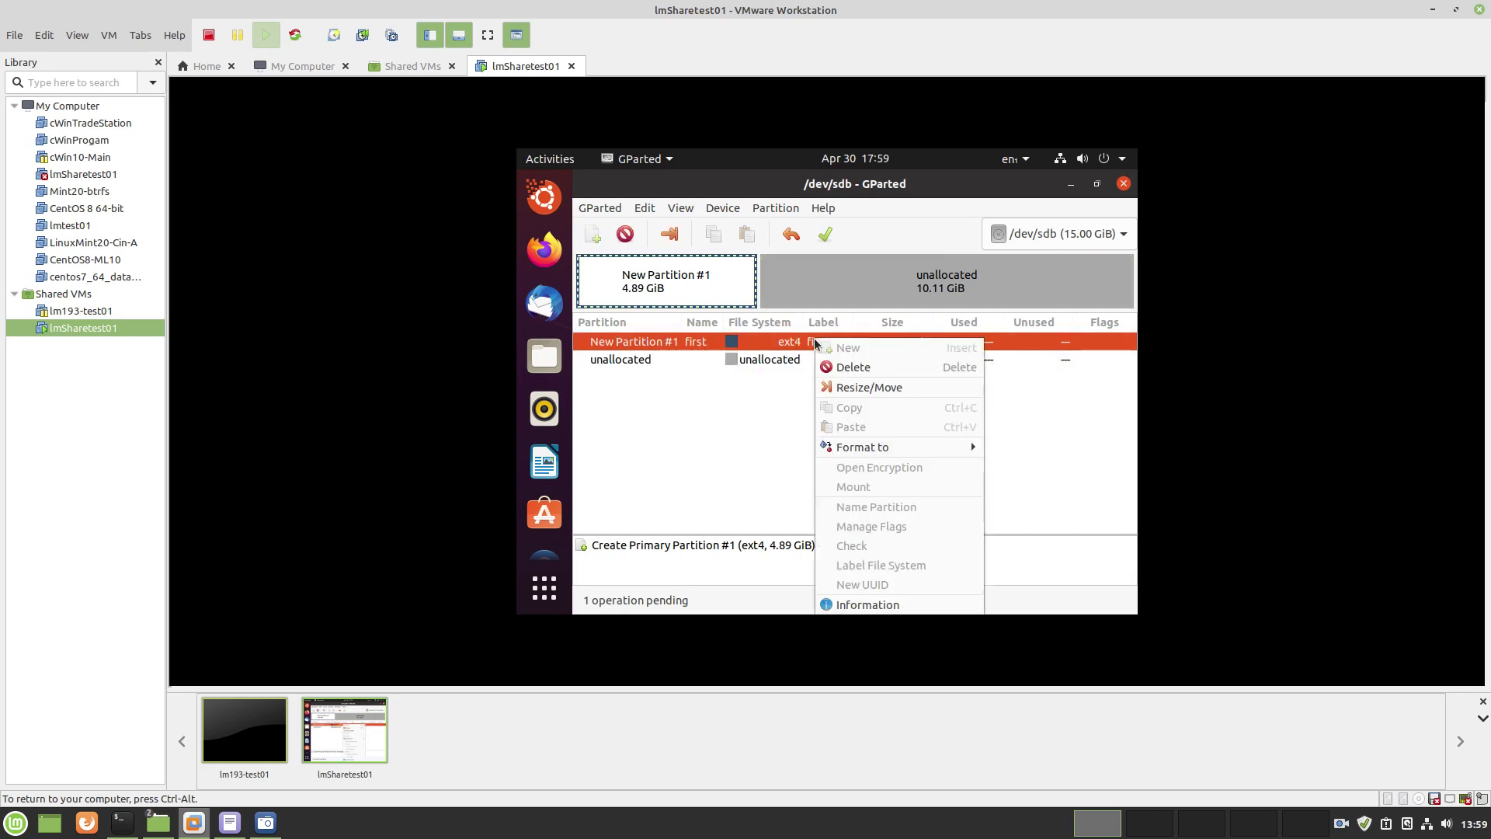
click(838, 387)
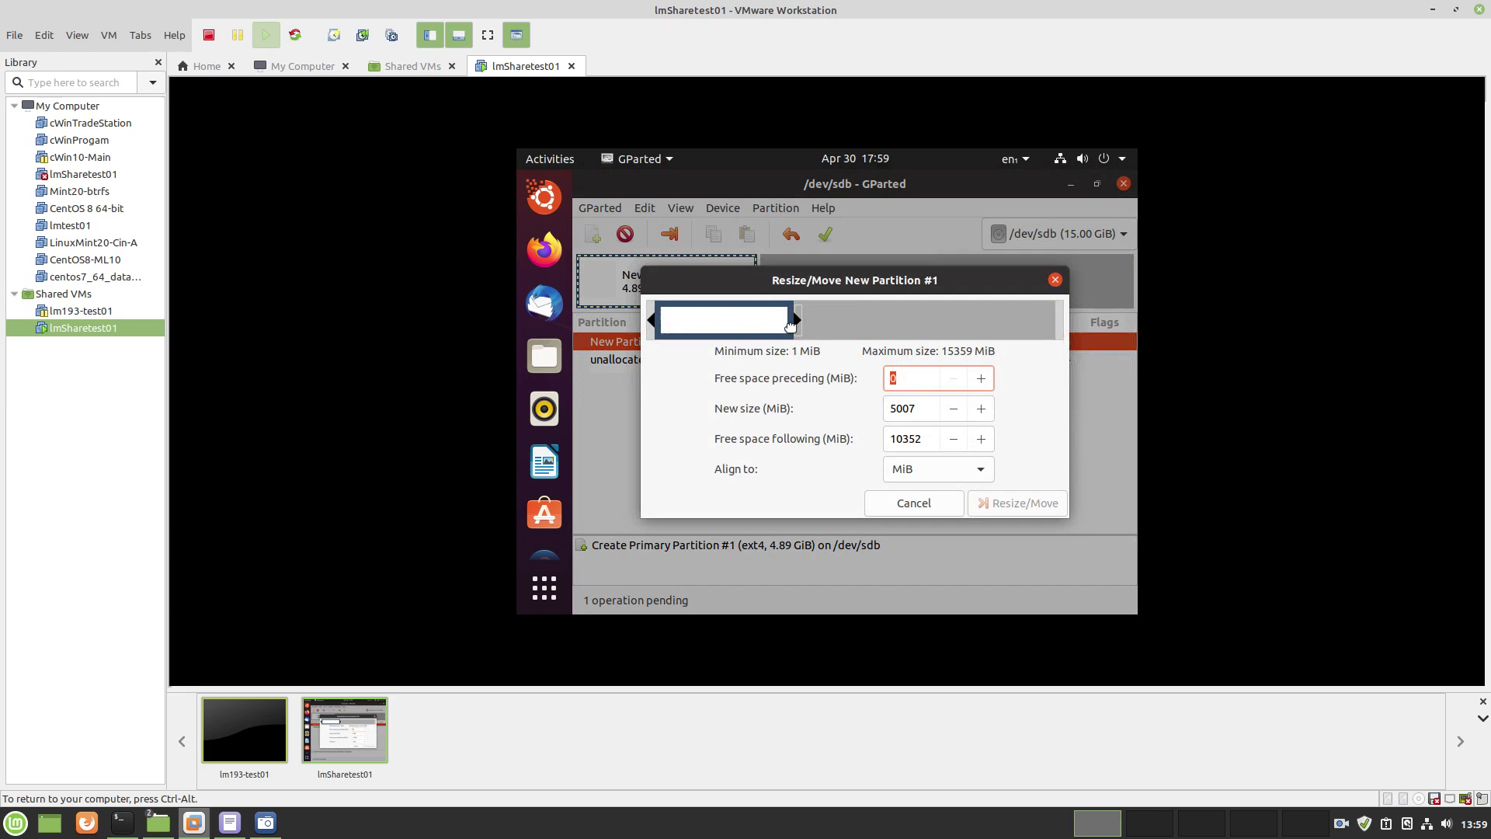
drag(789, 325, 678, 319)
drag(798, 325, 1140, 351)
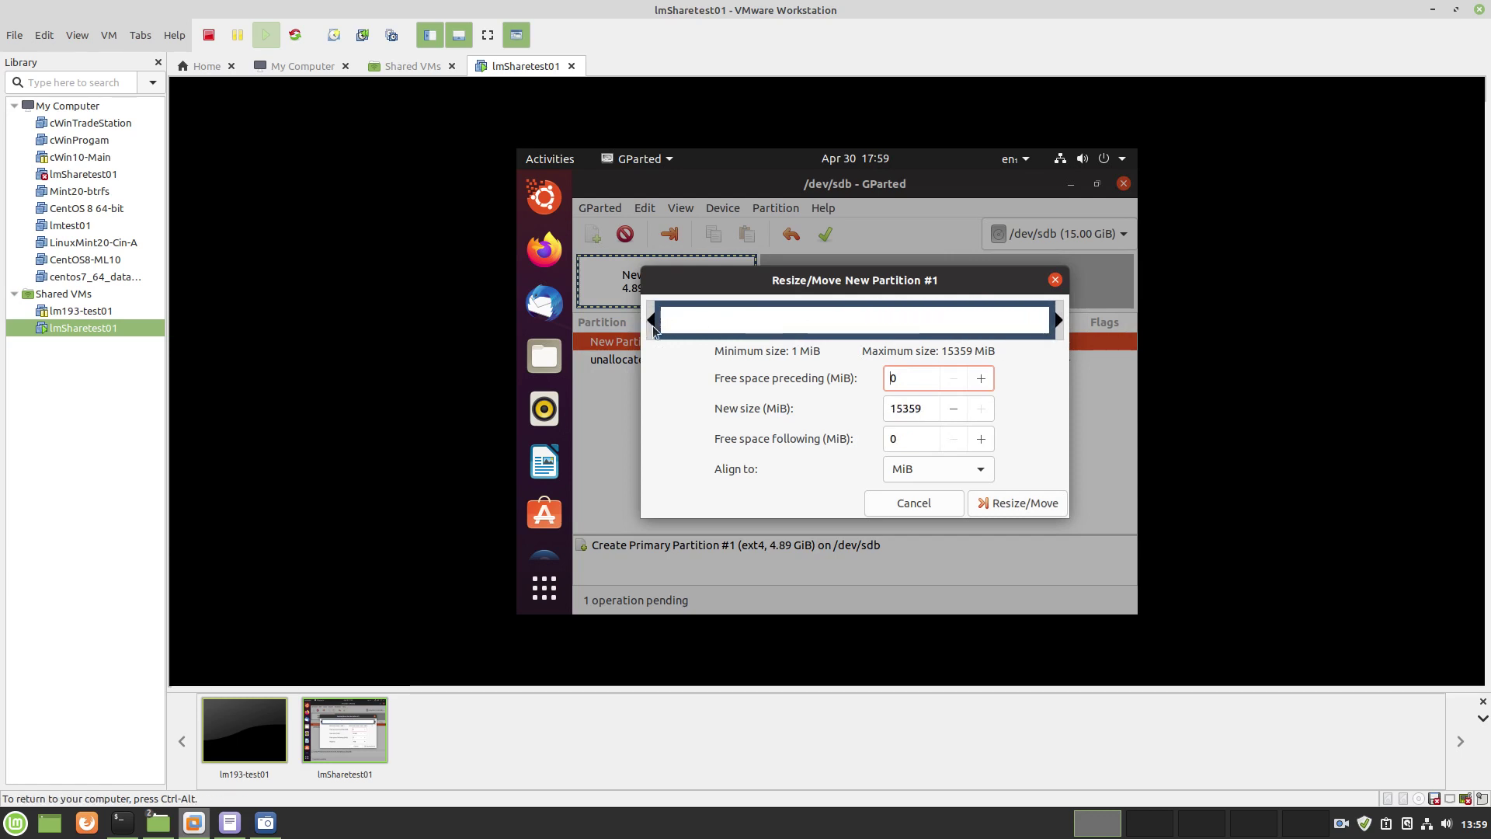
click(1025, 503)
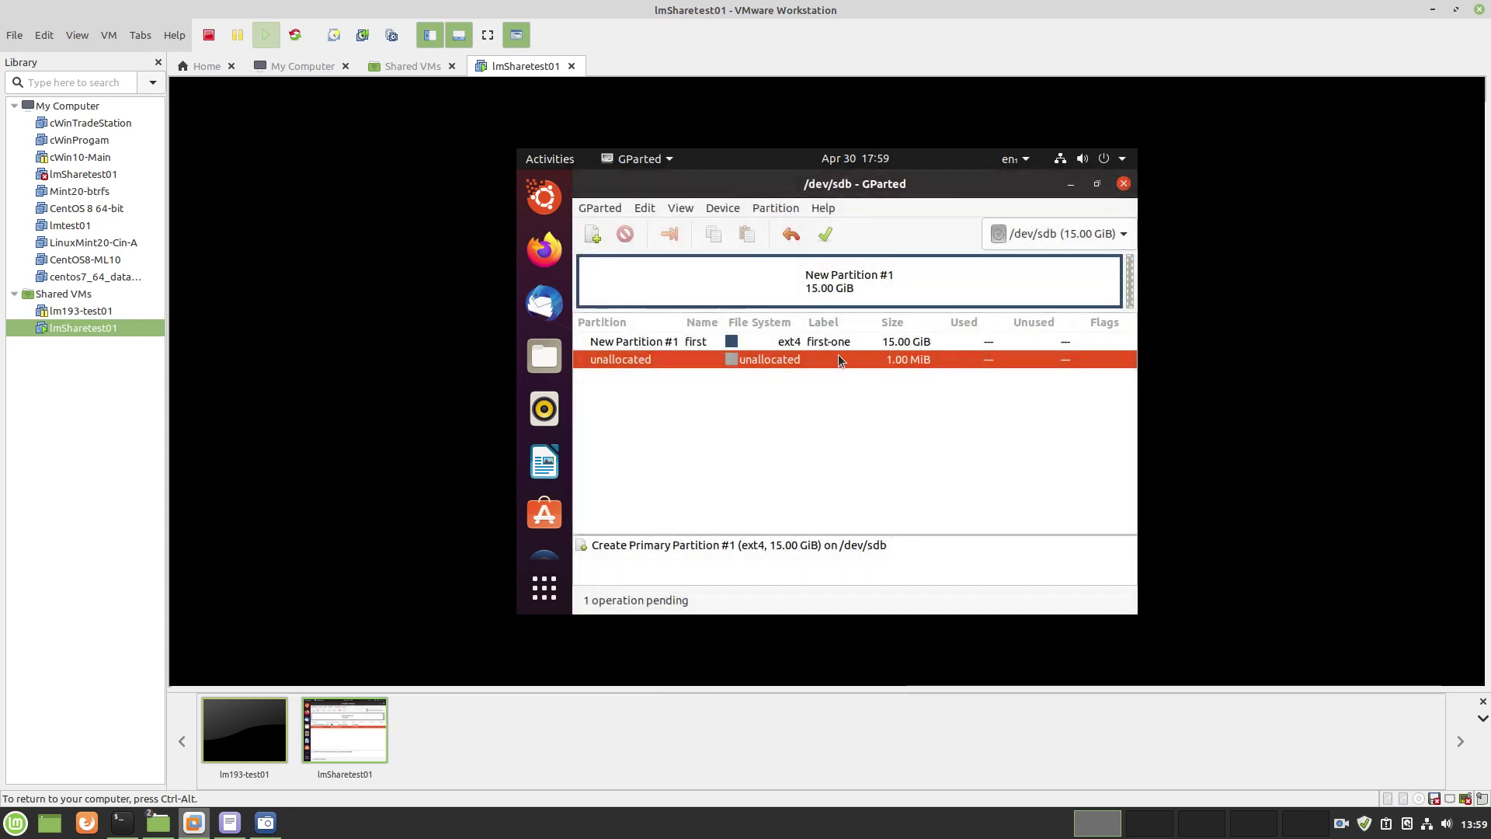
Set New Partition #1 to be formatted as ext4
click(819, 347)
right_click(820, 347)
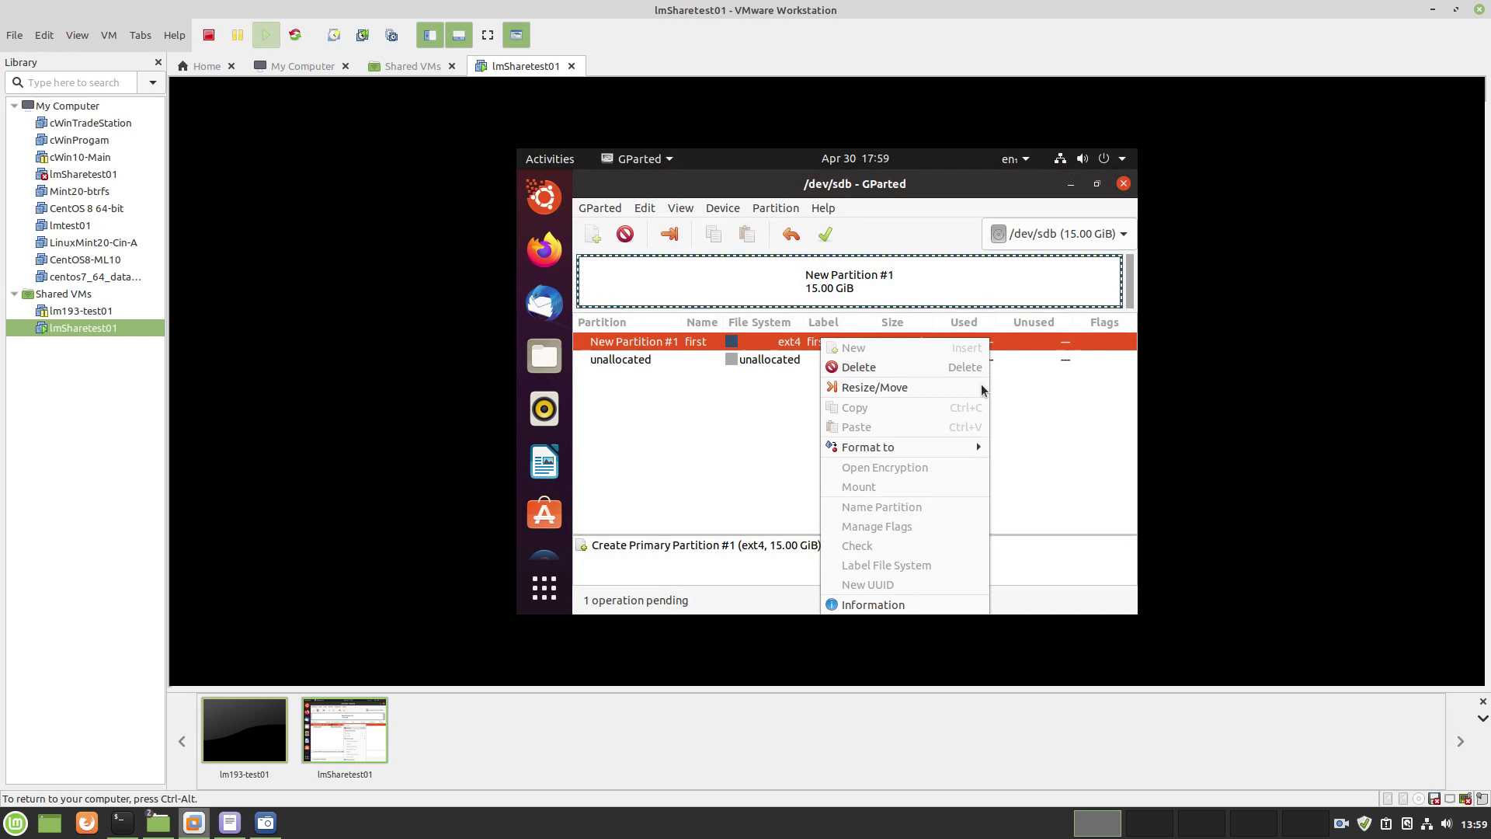
mouse_move(888, 455)
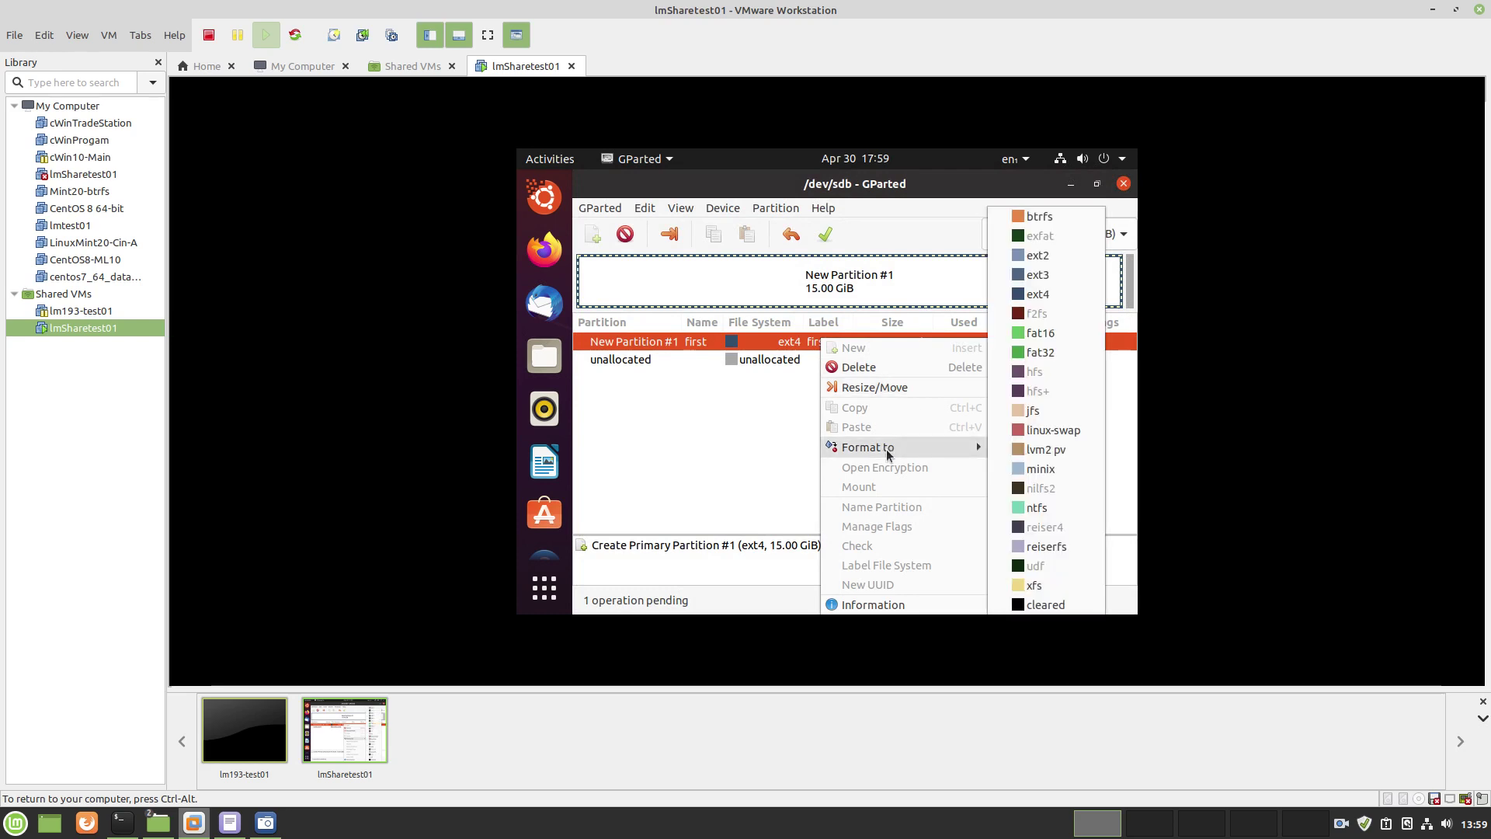
click(1041, 294)
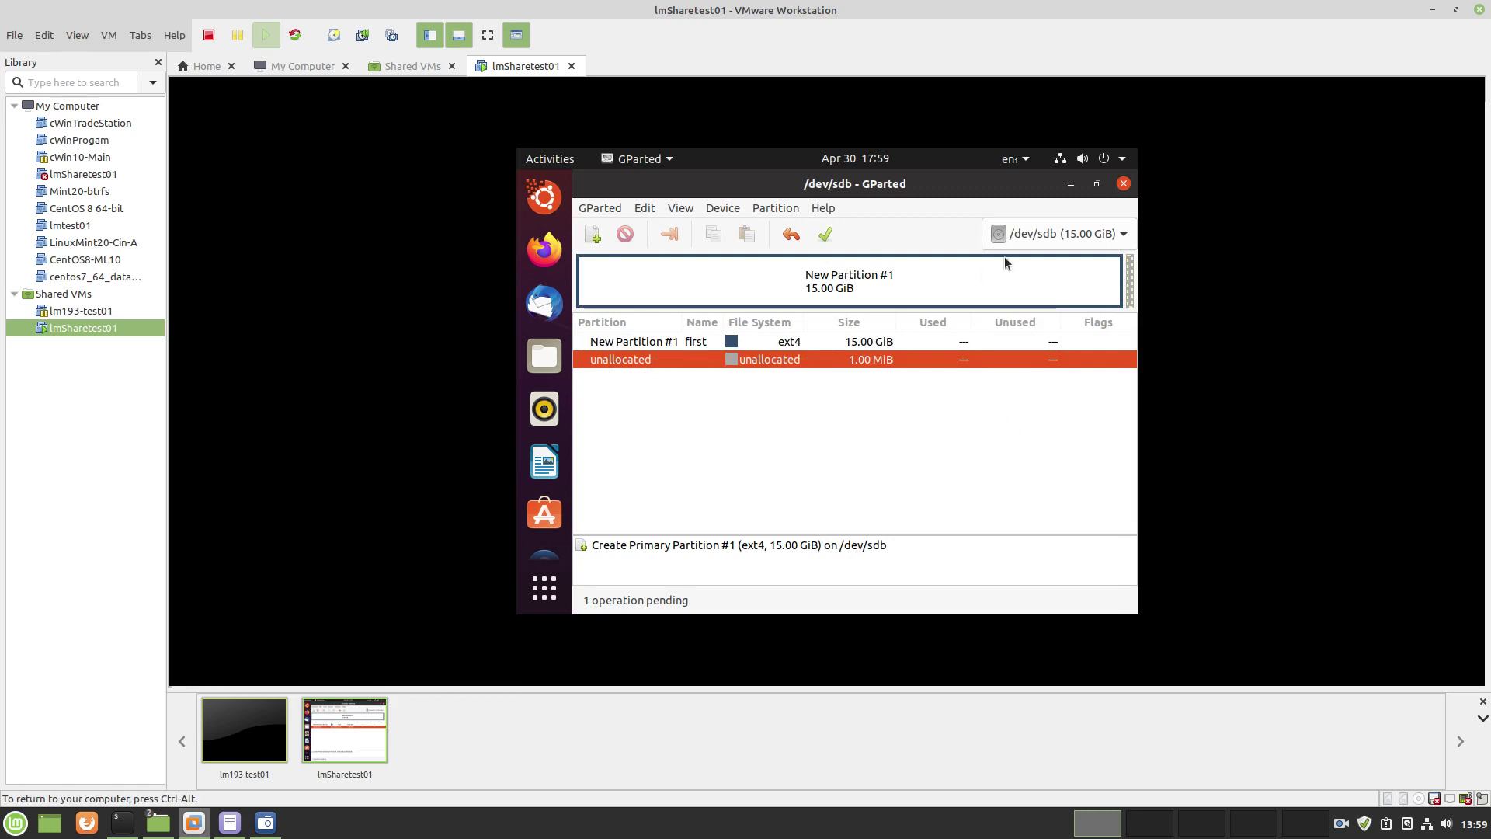
Apply all pending GParted operations and close the completion report
click(826, 234)
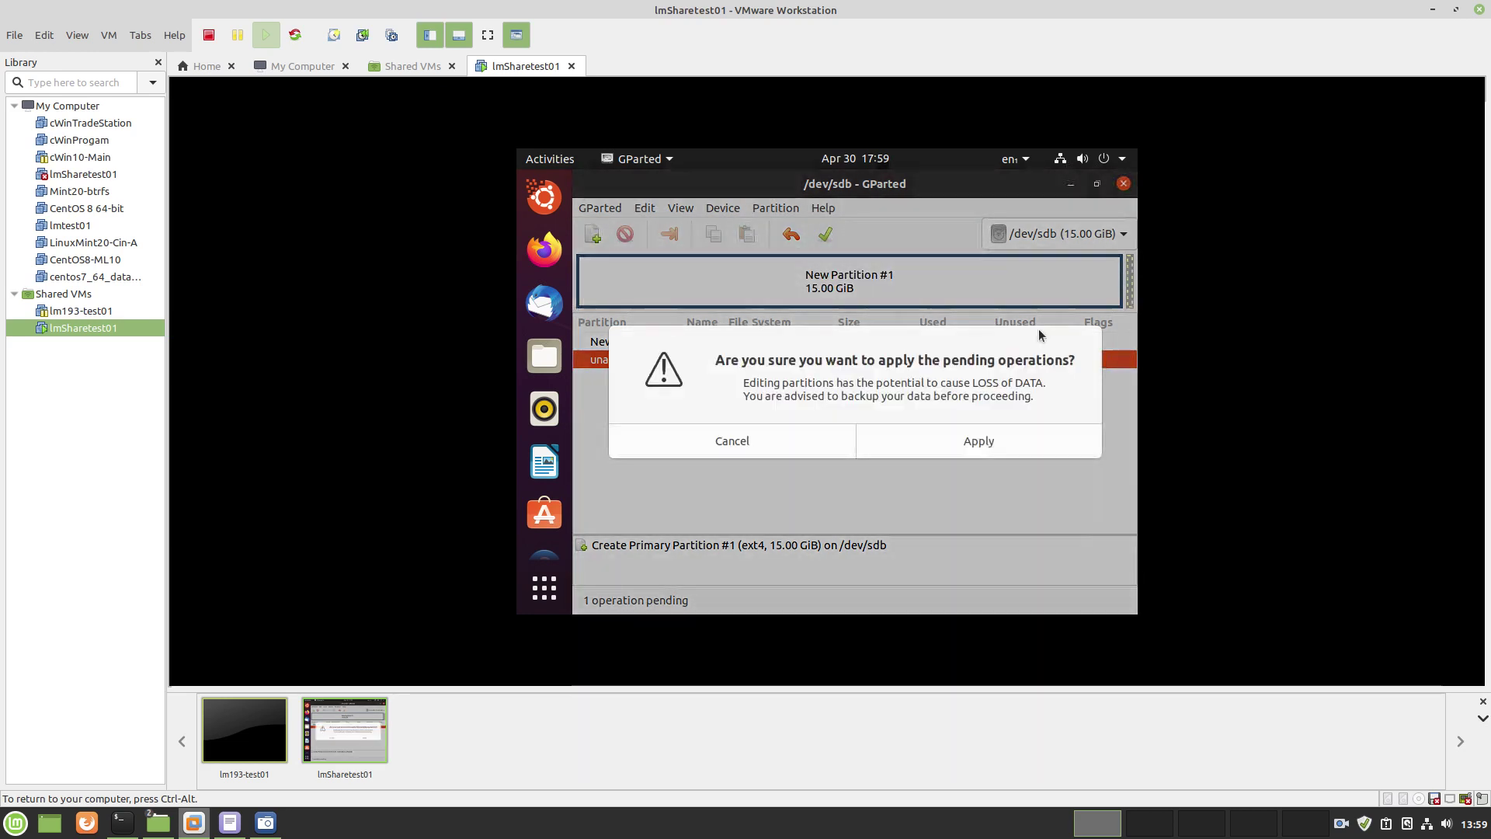
click(975, 449)
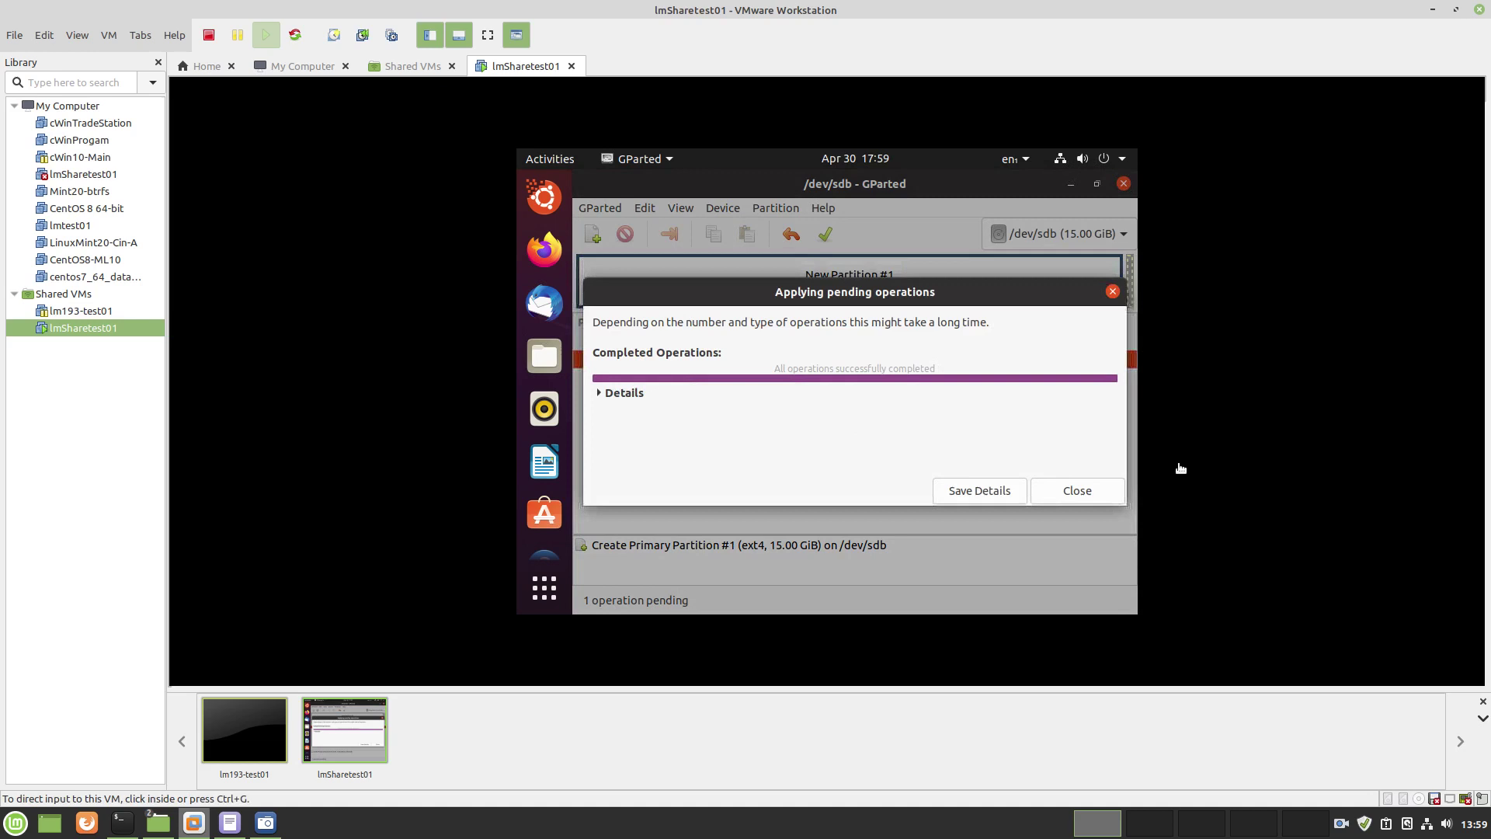
click(1078, 490)
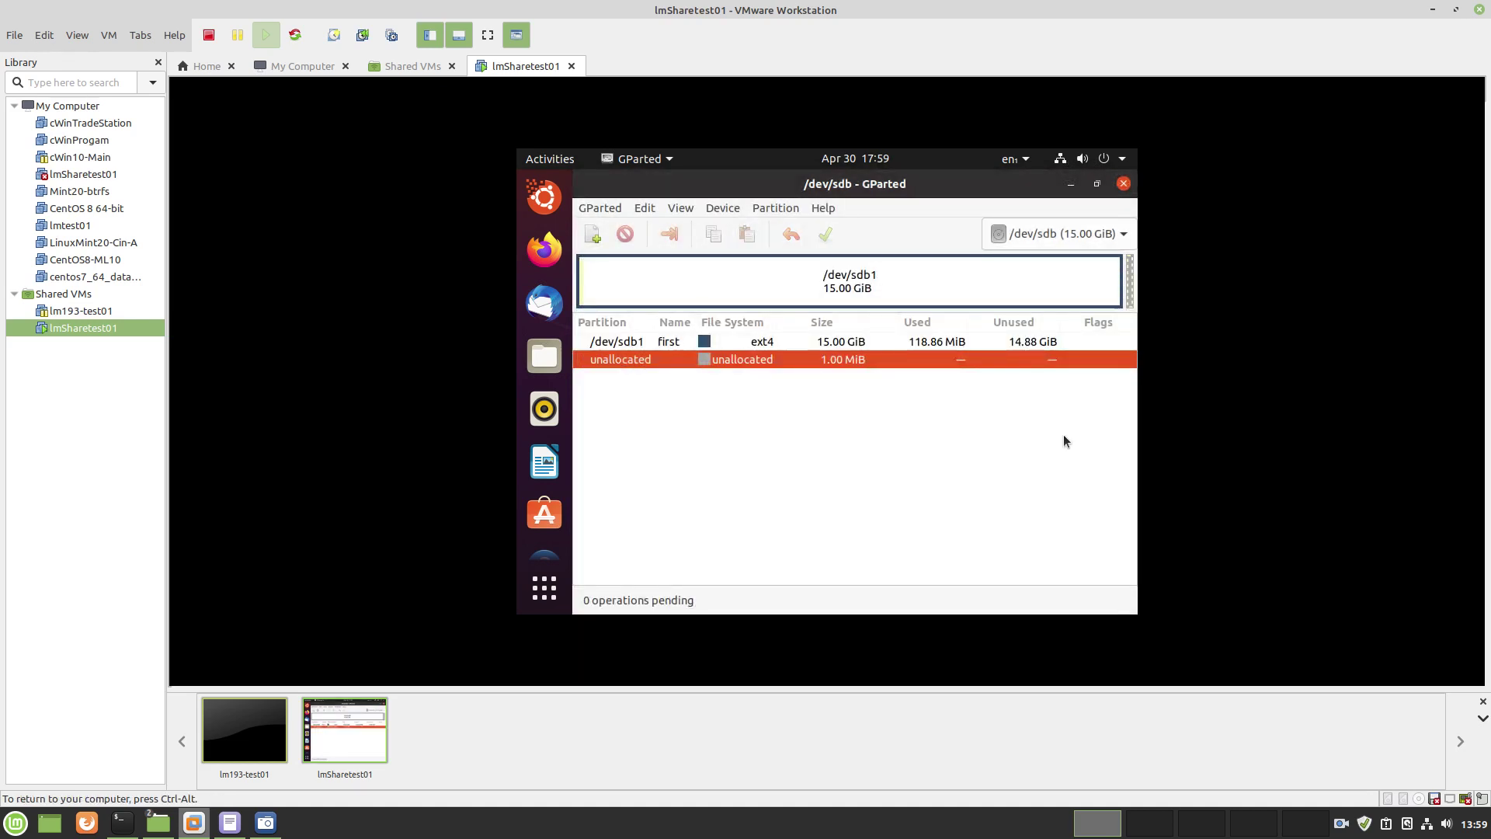
click(721, 212)
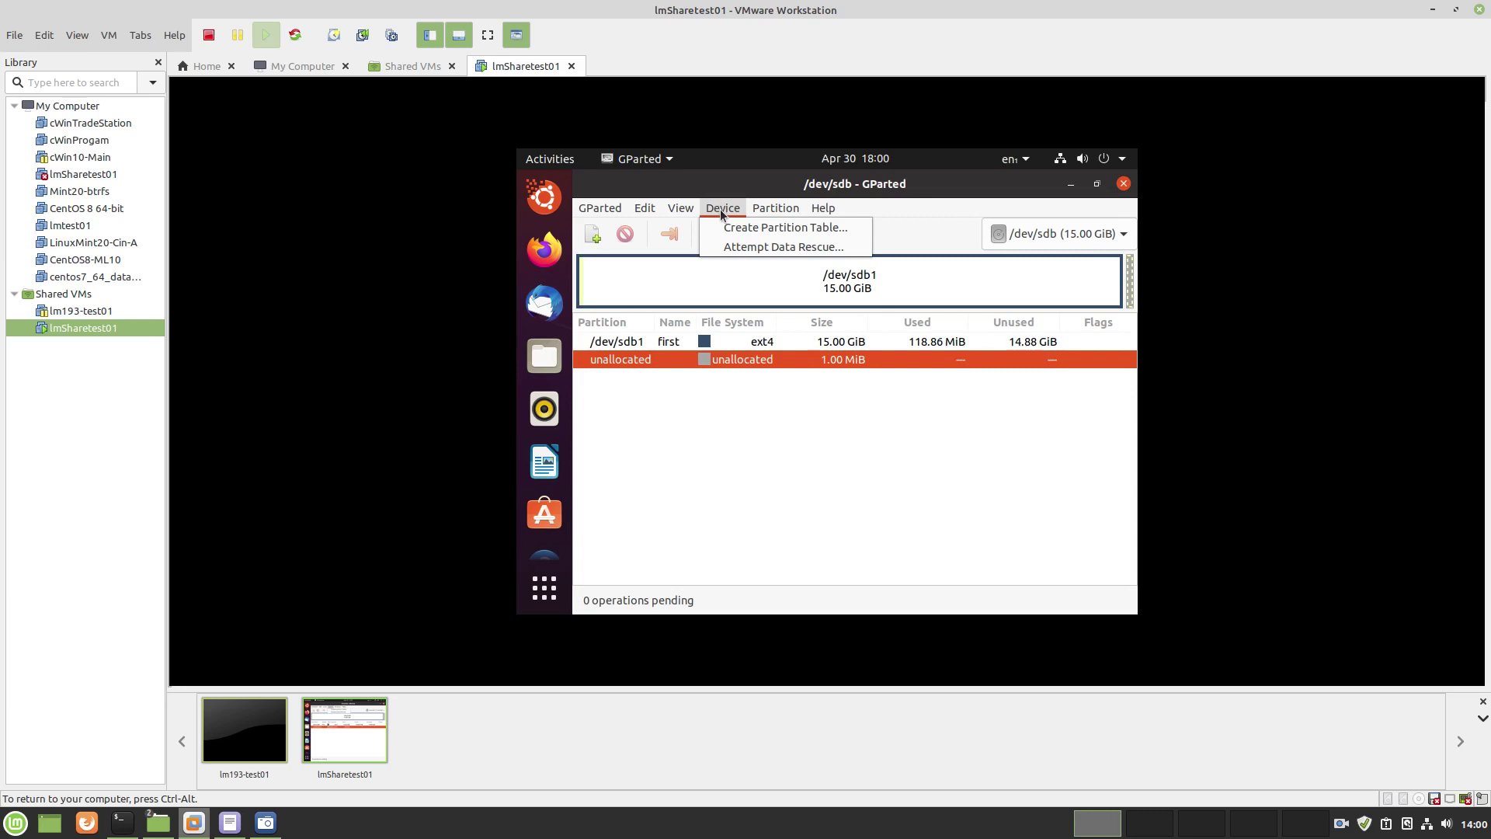
click(763, 344)
click(763, 341)
right_click(763, 342)
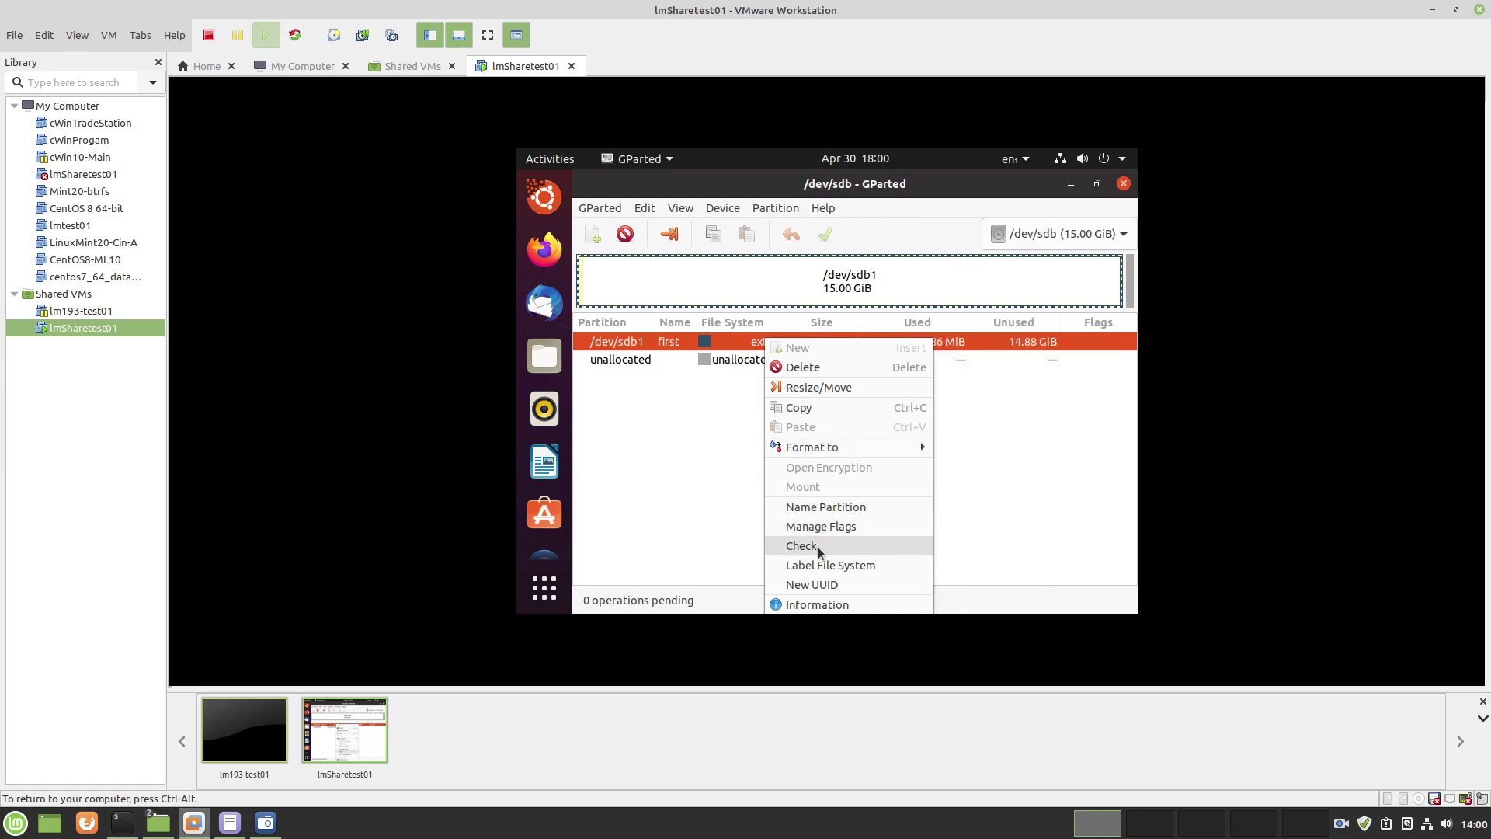
click(820, 510)
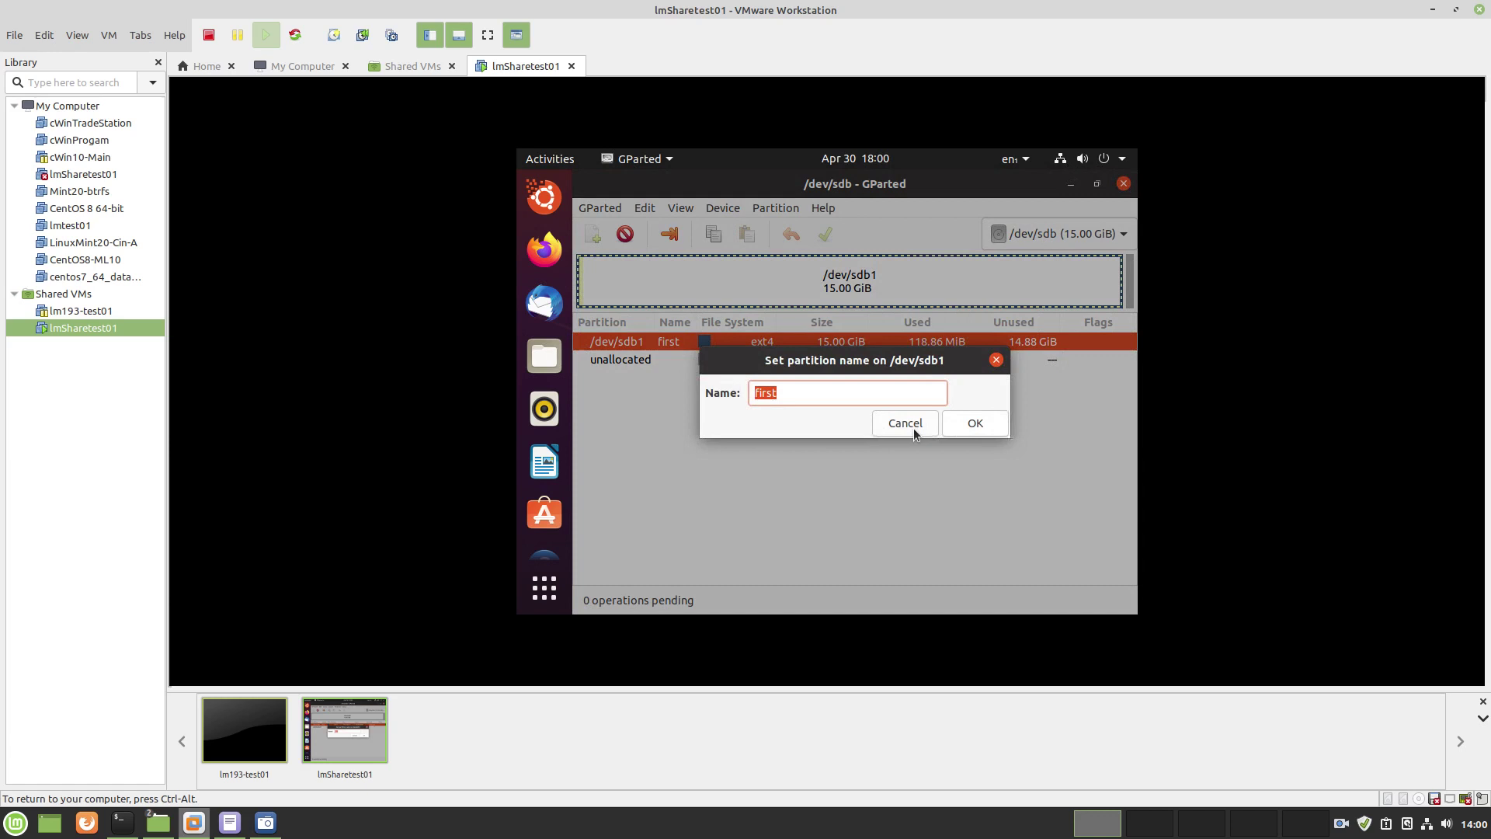
click(909, 425)
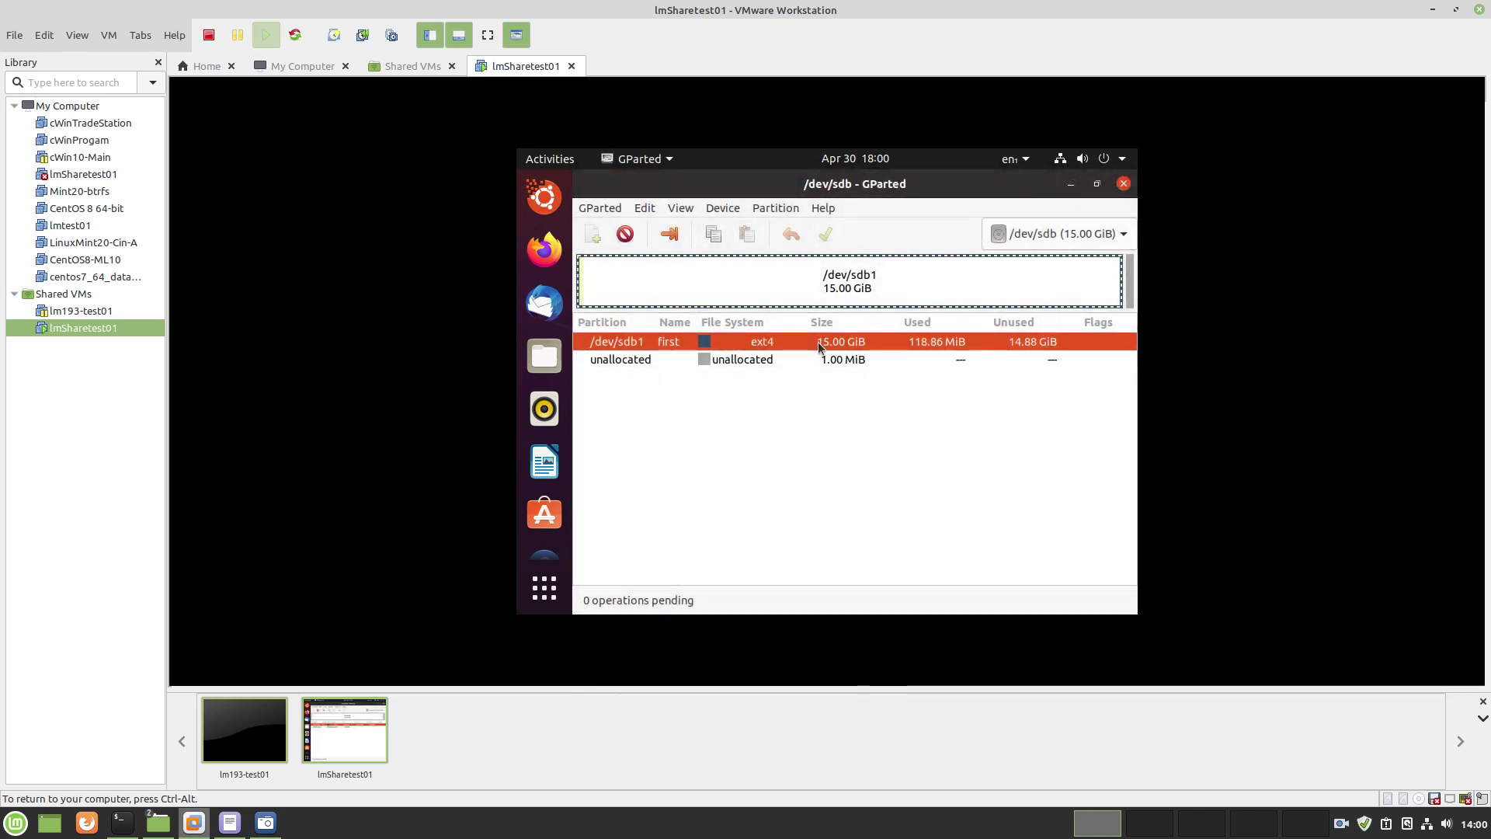
right_click(820, 341)
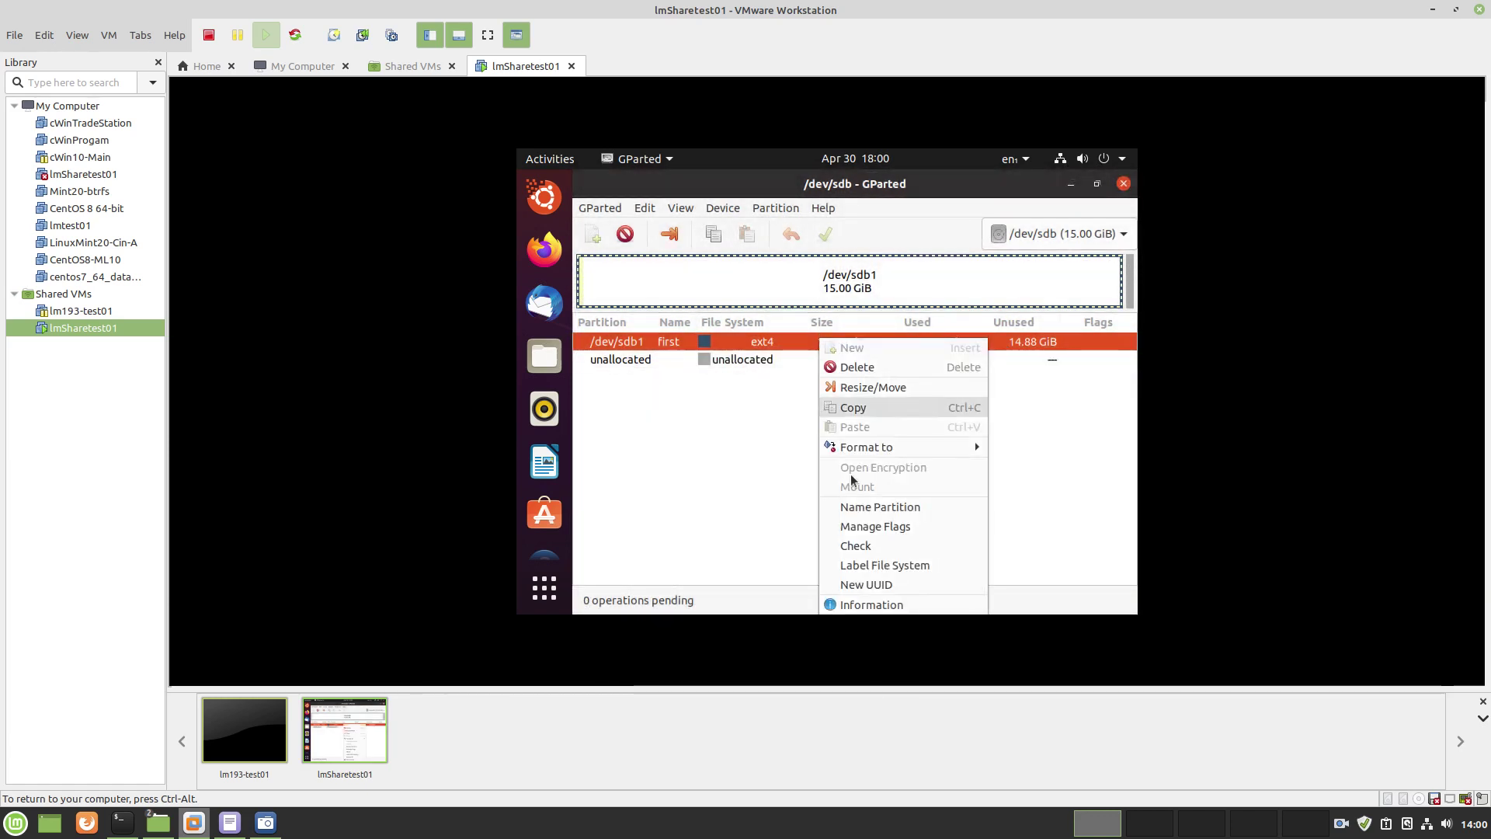
click(873, 567)
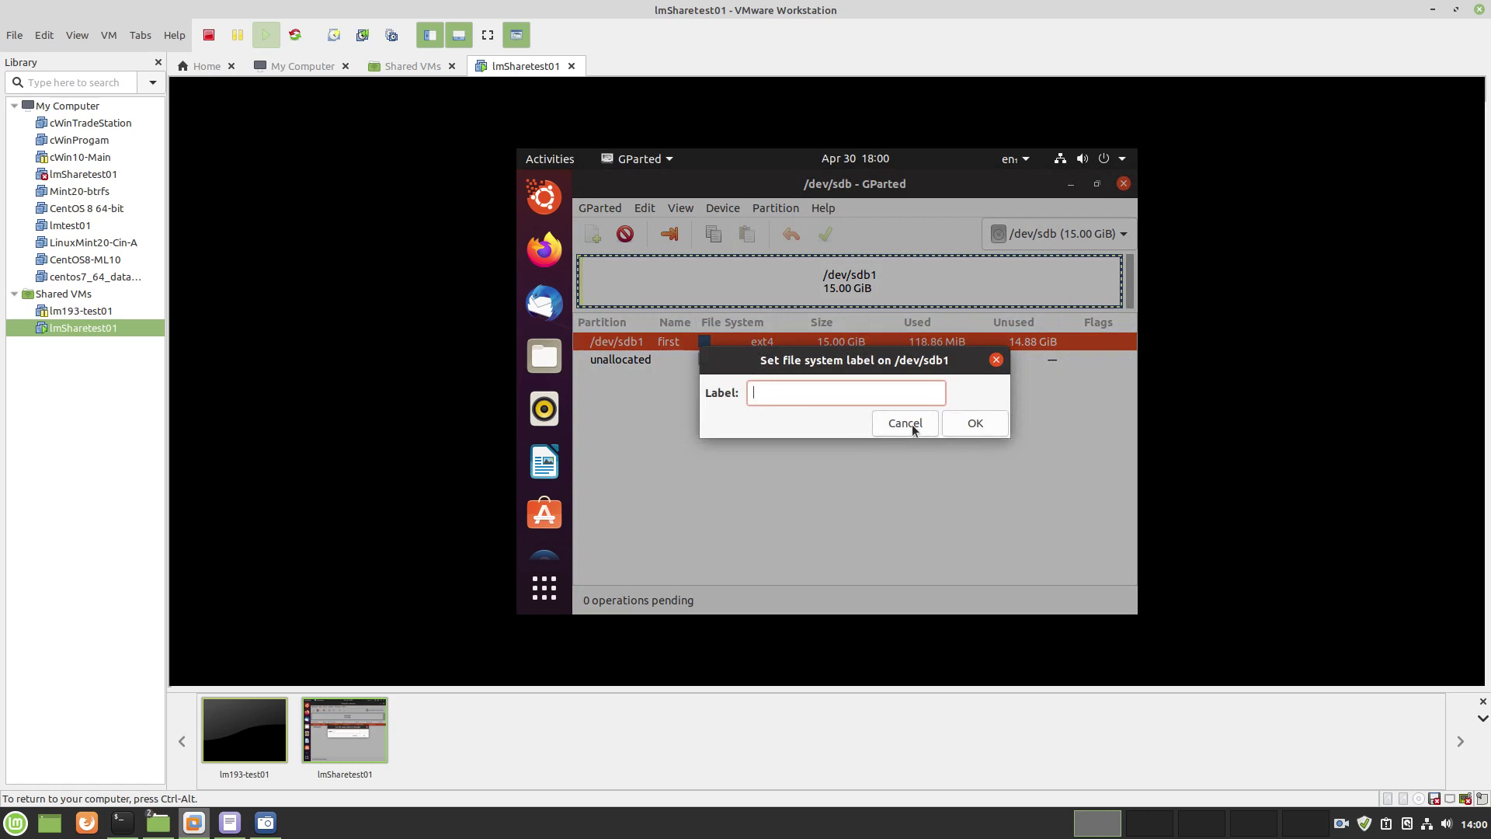
click(905, 423)
right_click(848, 343)
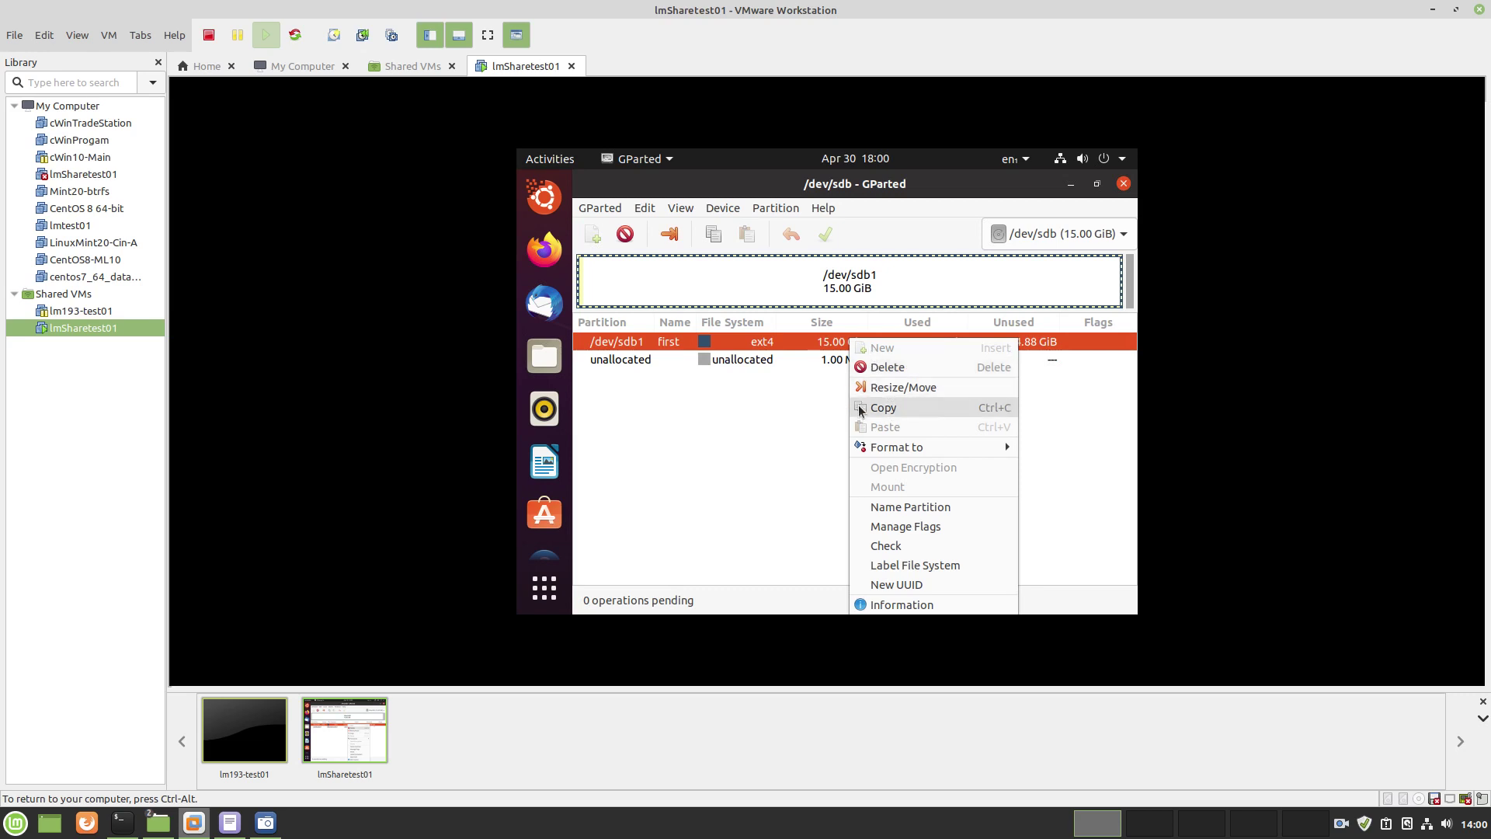
click(802, 466)
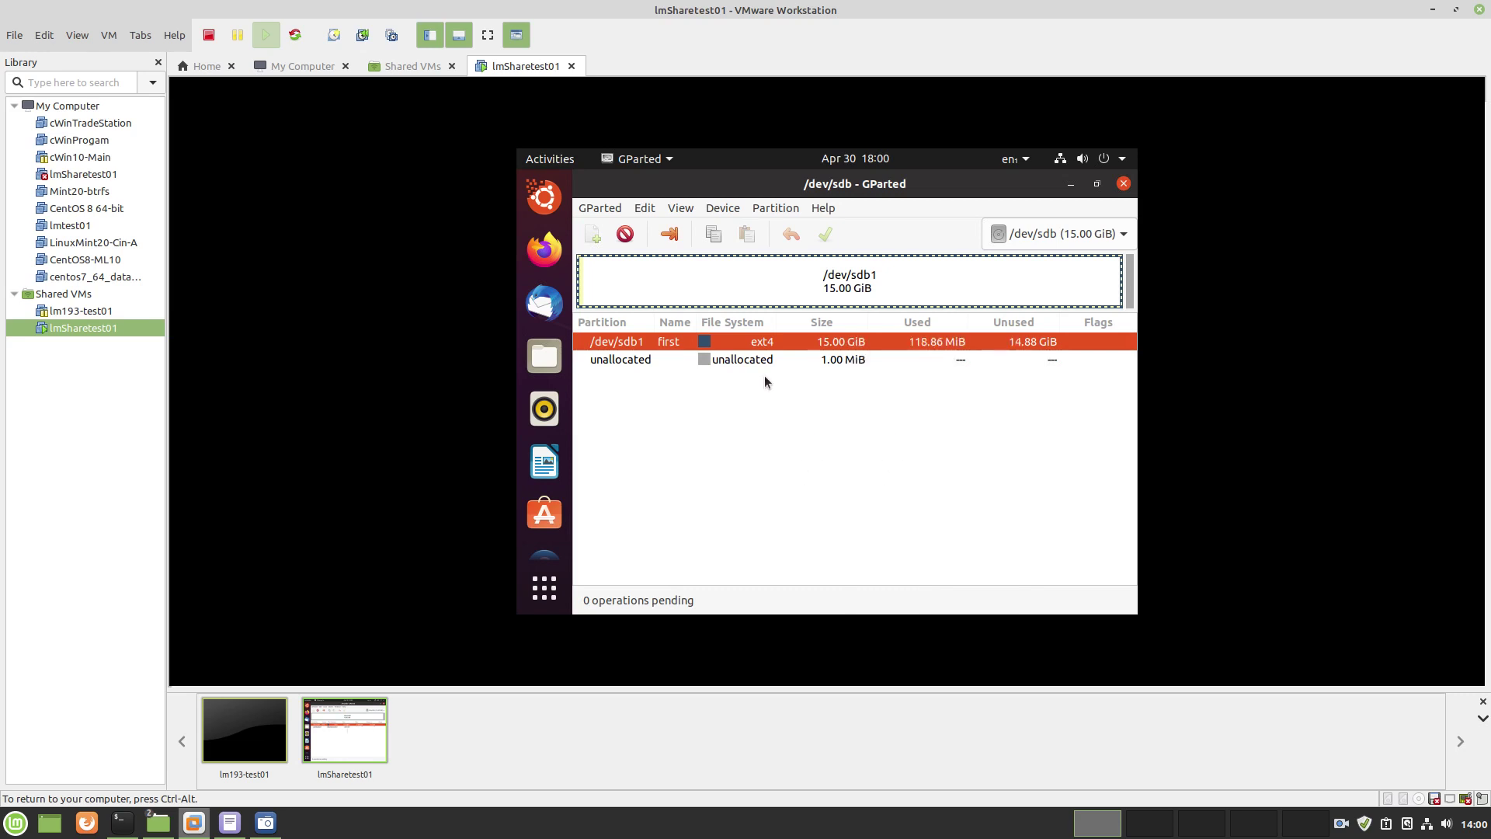
Show the Device Information panel for /dev/sdb in GParted
click(647, 210)
mouse_move(686, 211)
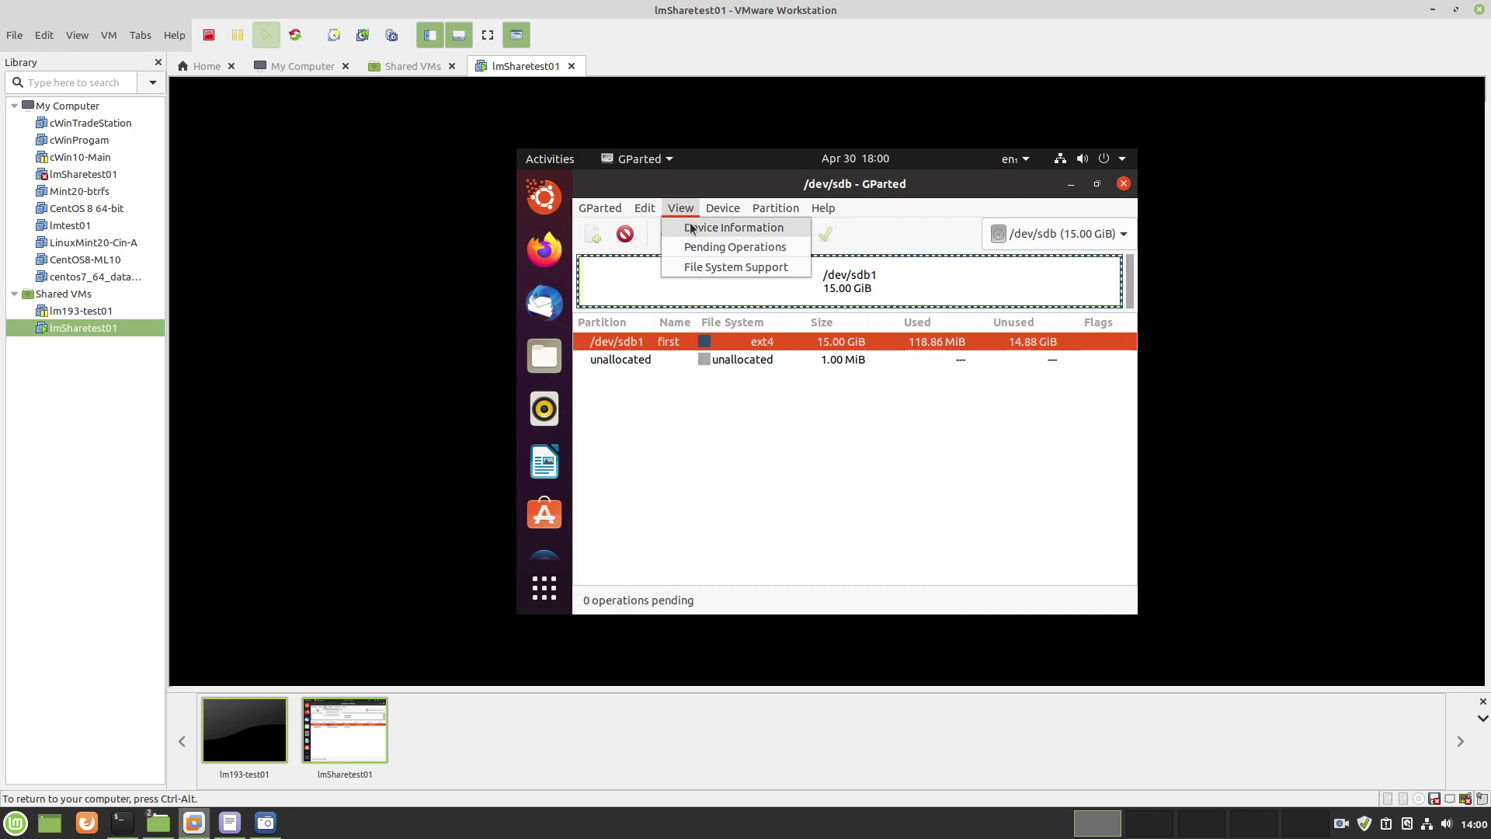
click(690, 228)
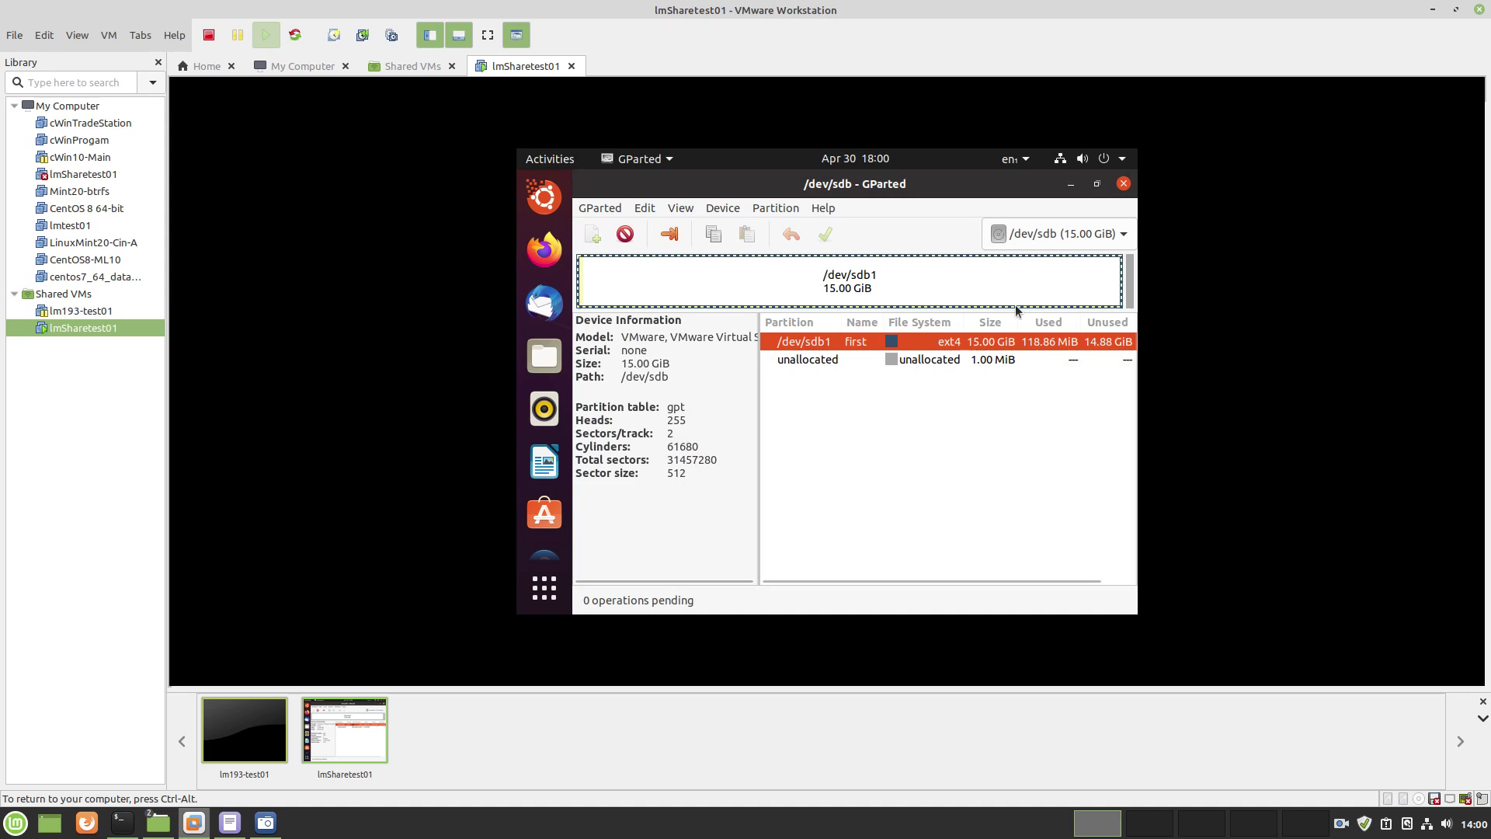
View GParted's About information and close it
click(826, 212)
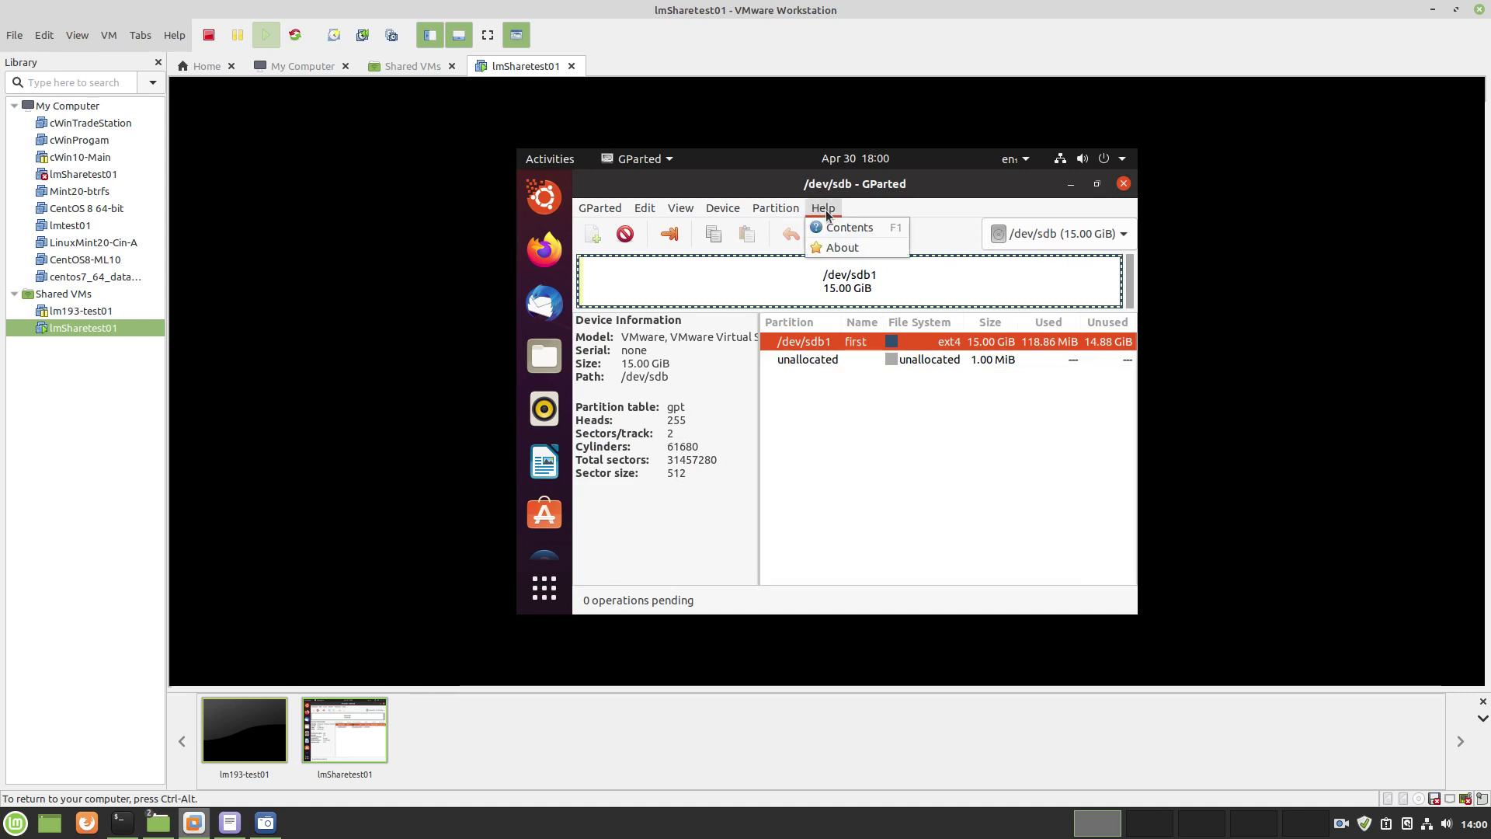
click(834, 246)
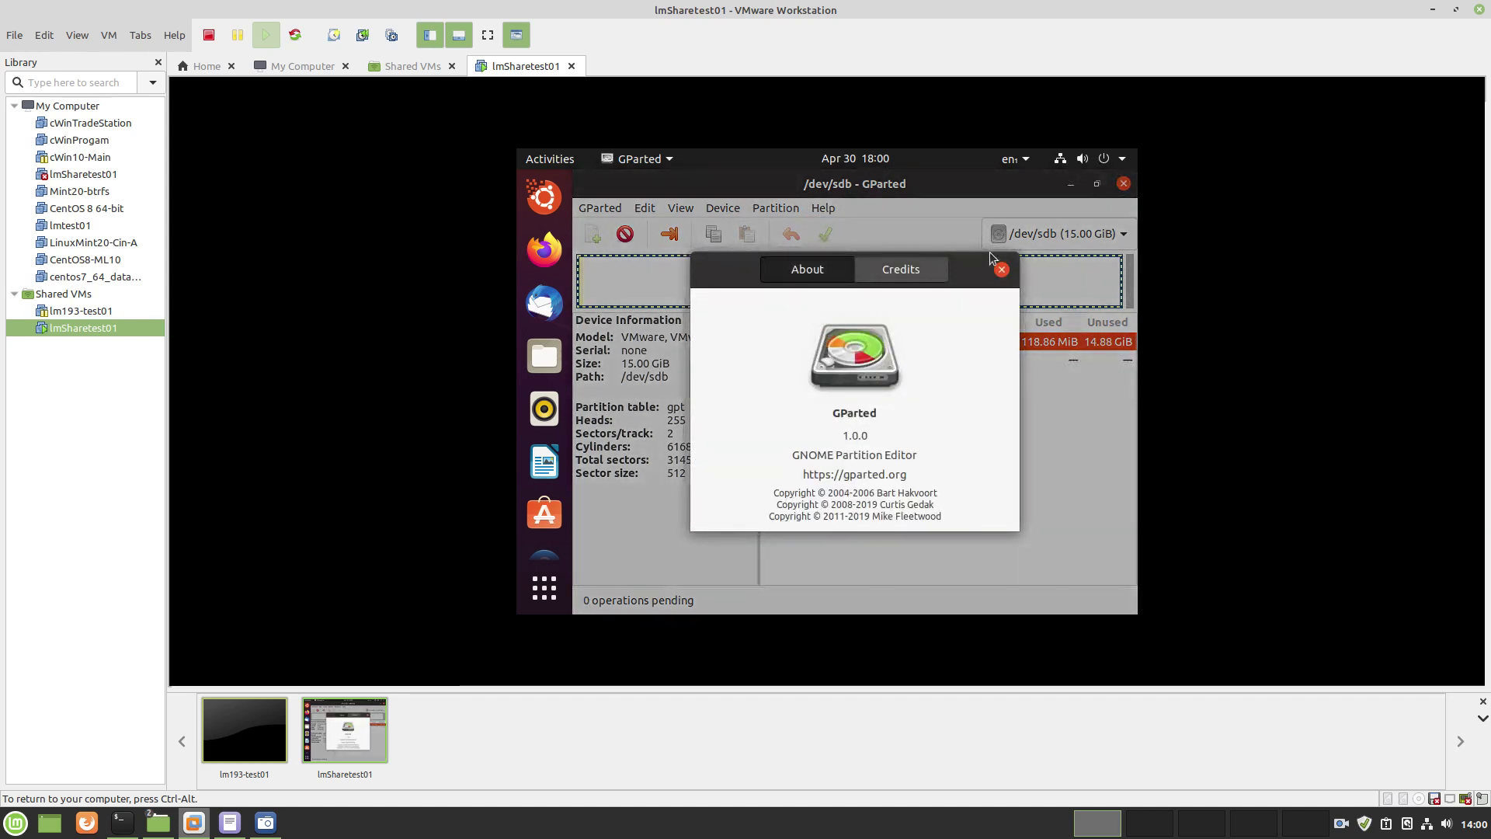
click(1001, 268)
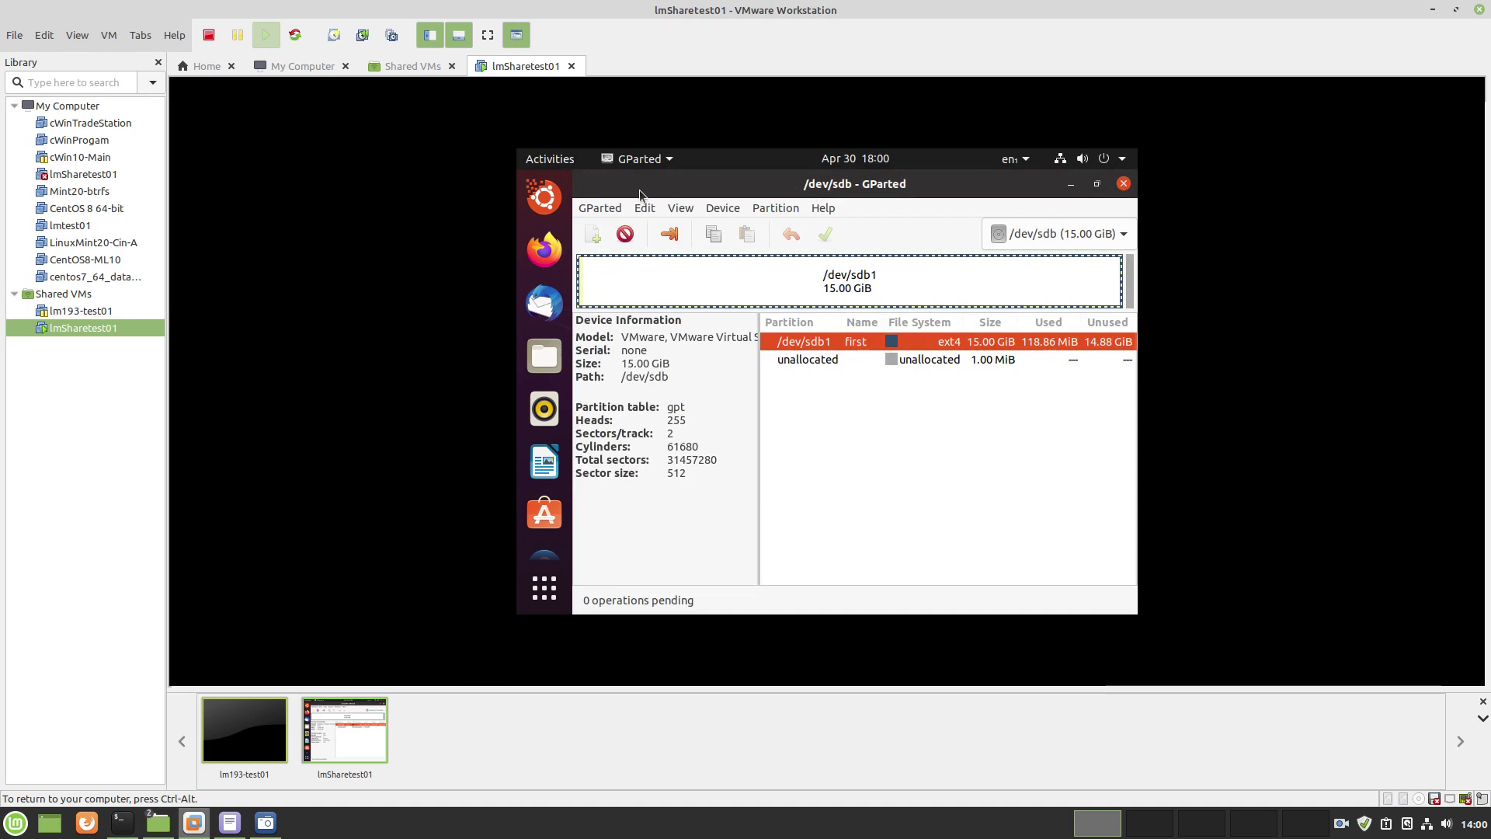
Power off the Ubuntu guest from the top-bar system menu and confirm
click(1123, 160)
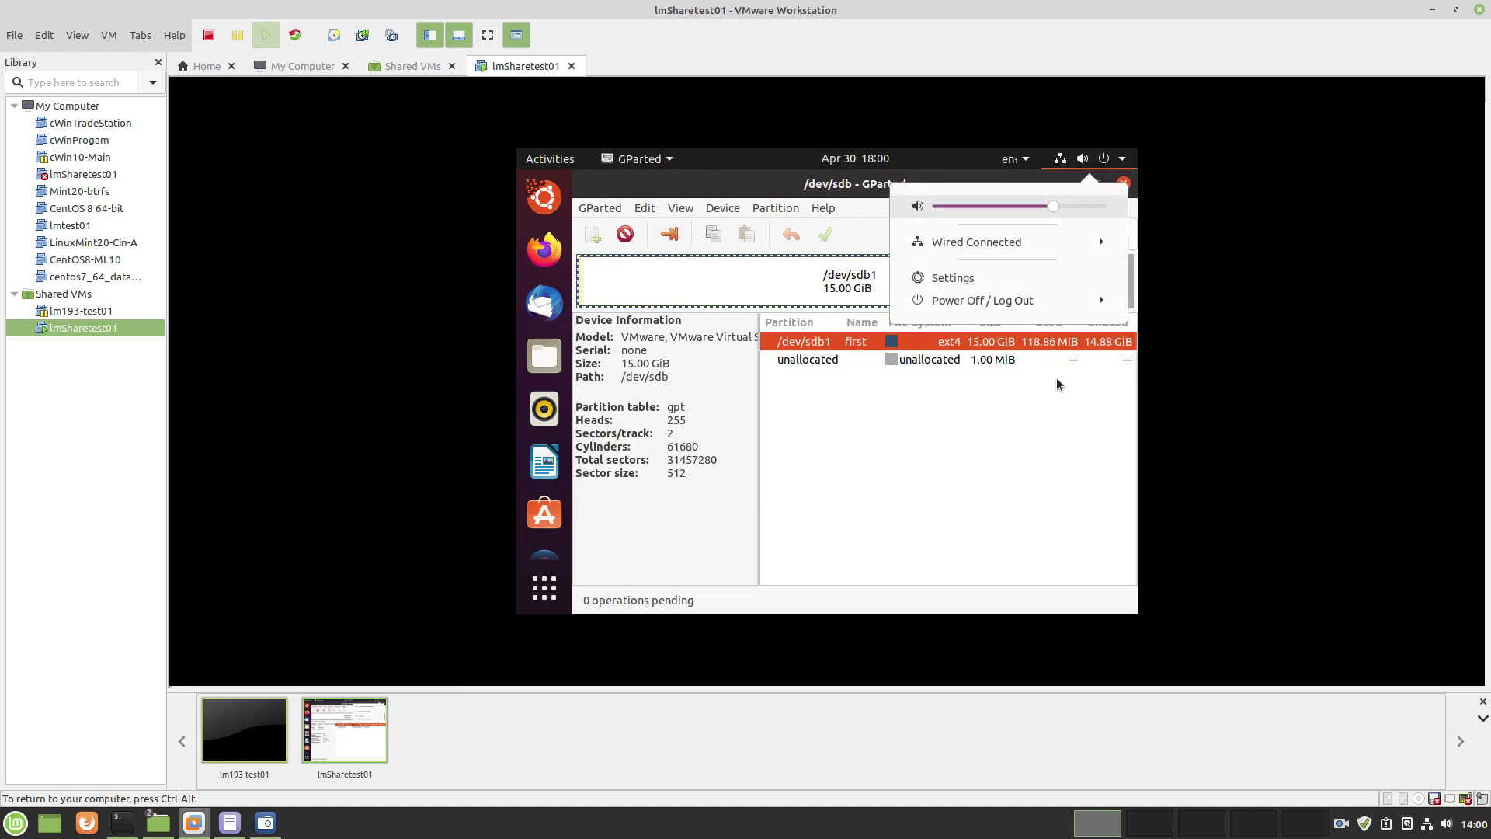
click(982, 303)
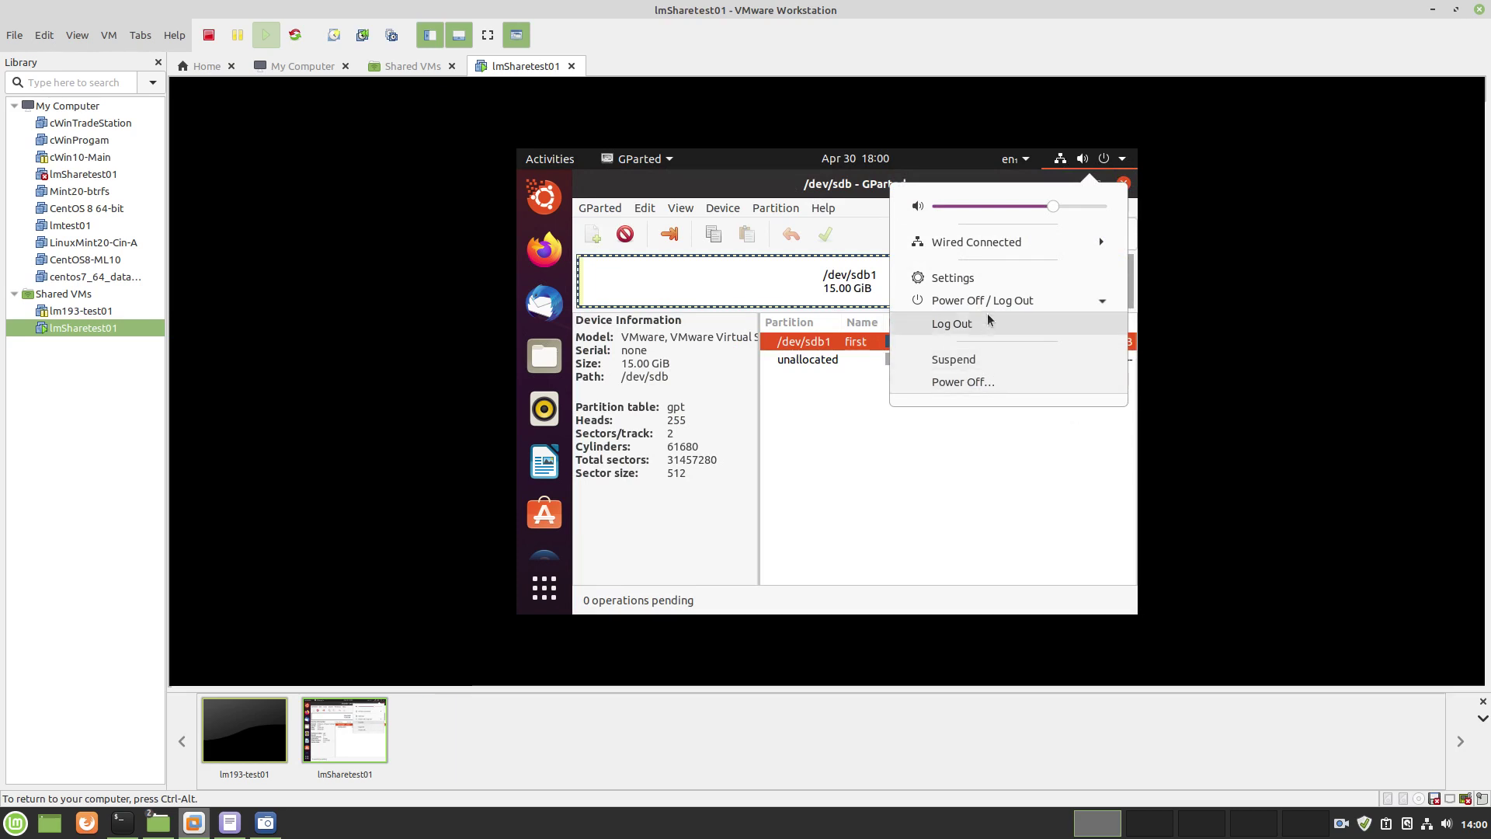
click(991, 309)
click(1079, 303)
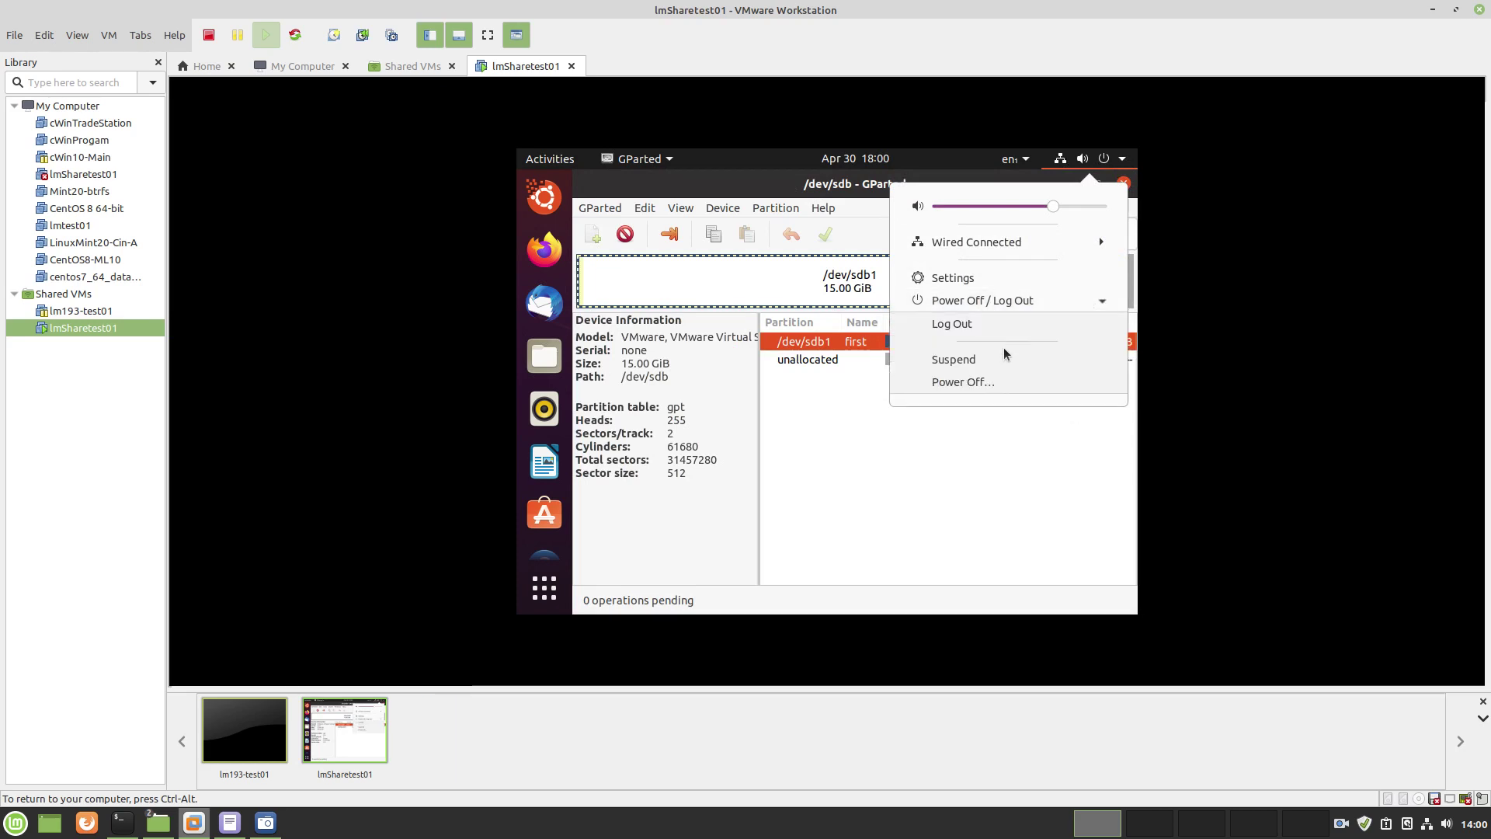
click(963, 384)
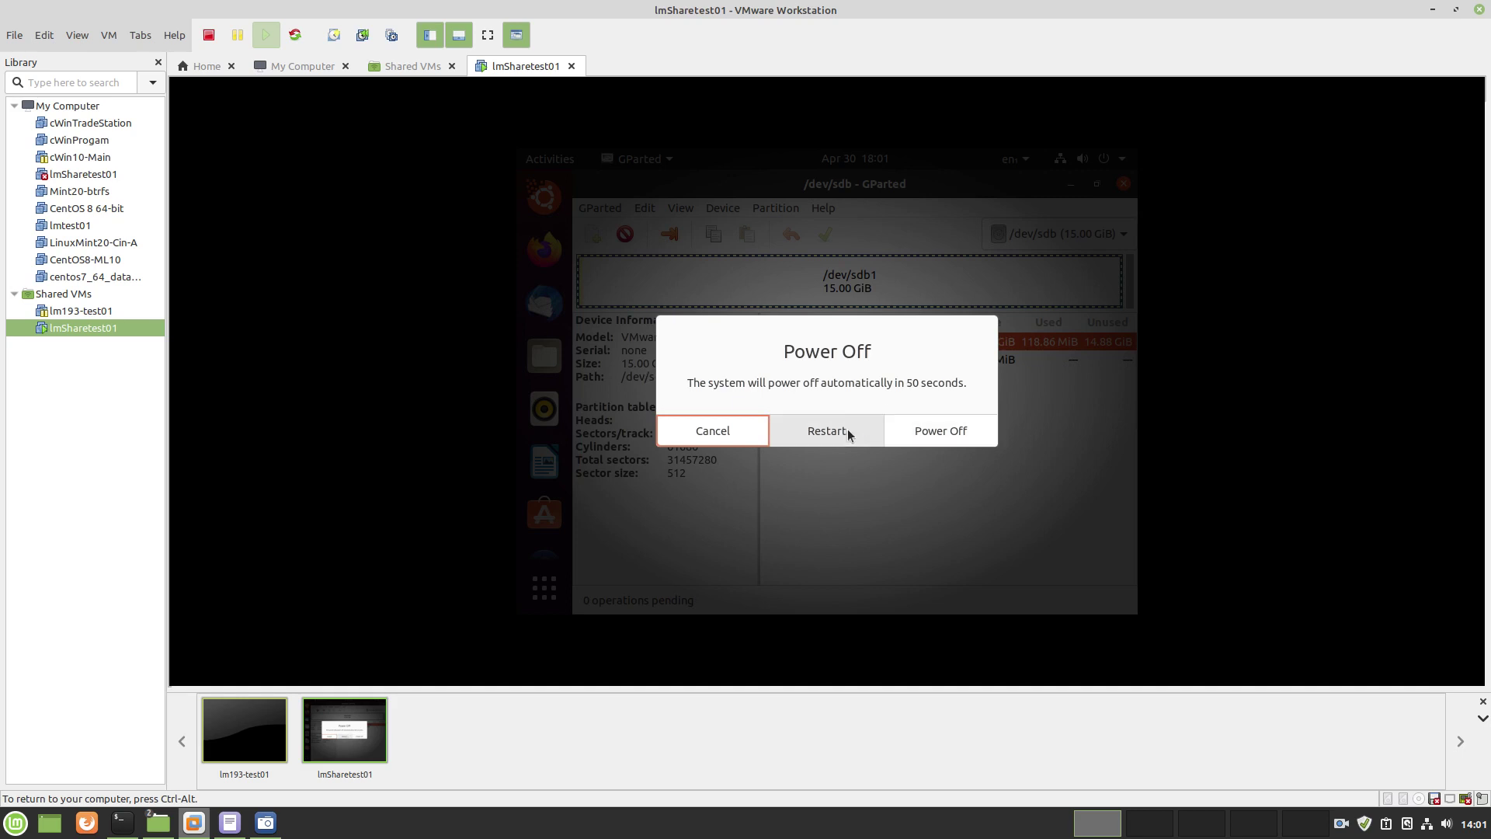
click(936, 432)
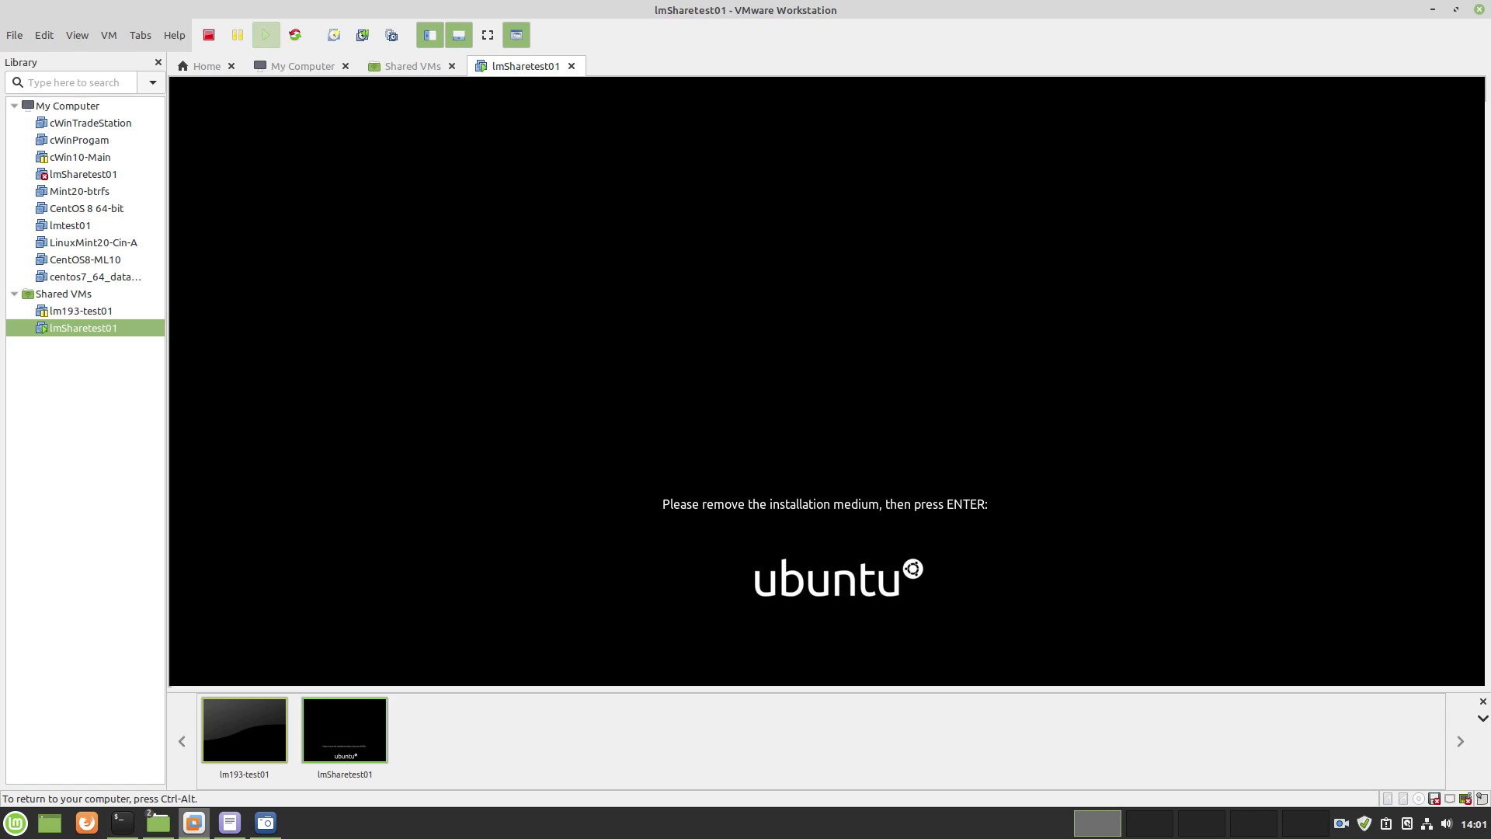
Switch the VM's CD/DVD drive from the ISO image to physical drive /dev/sr0
key(ctrl+alt)
right_click(67, 334)
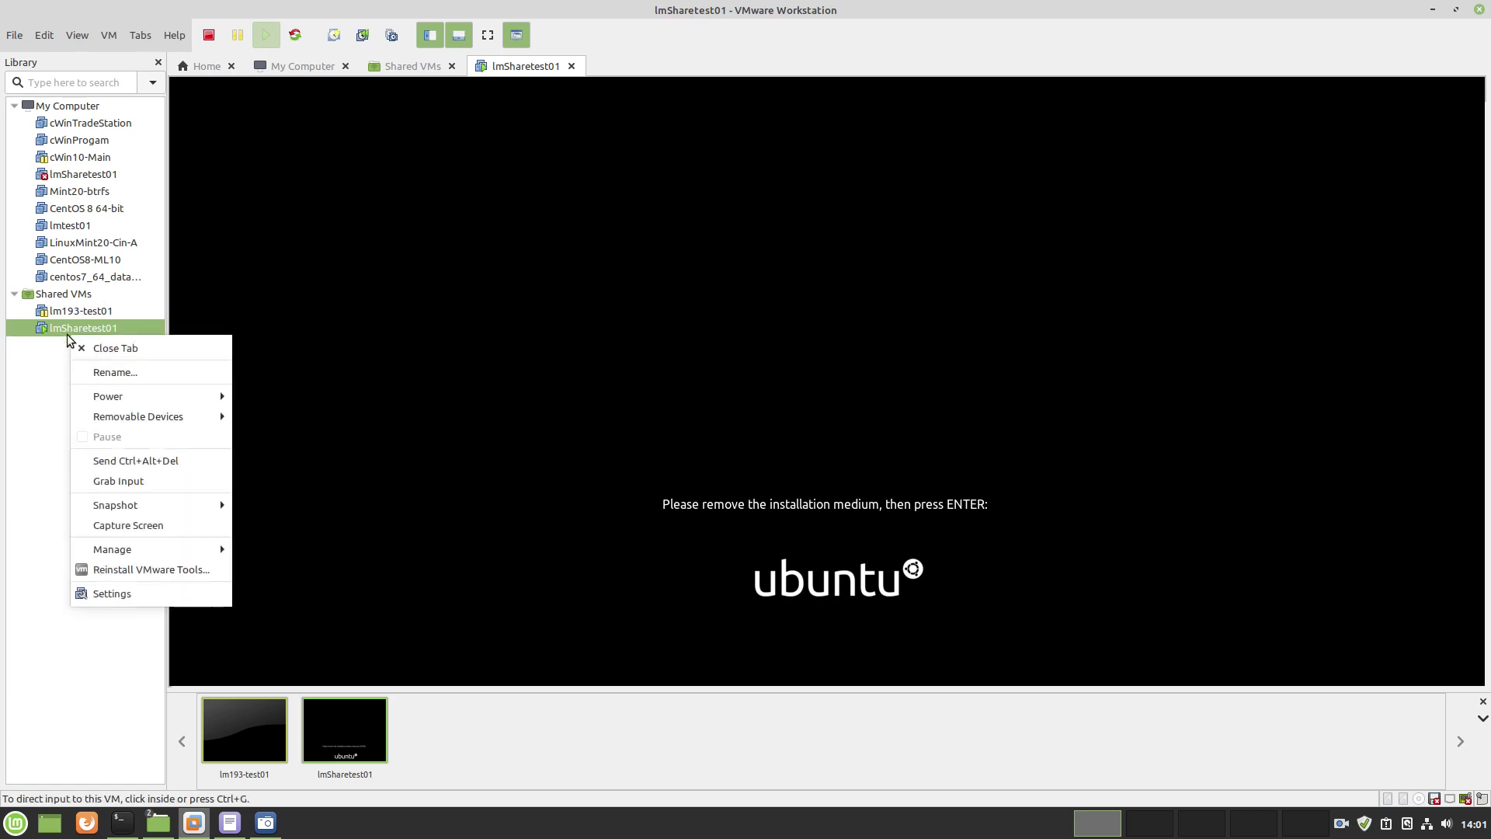
click(96, 592)
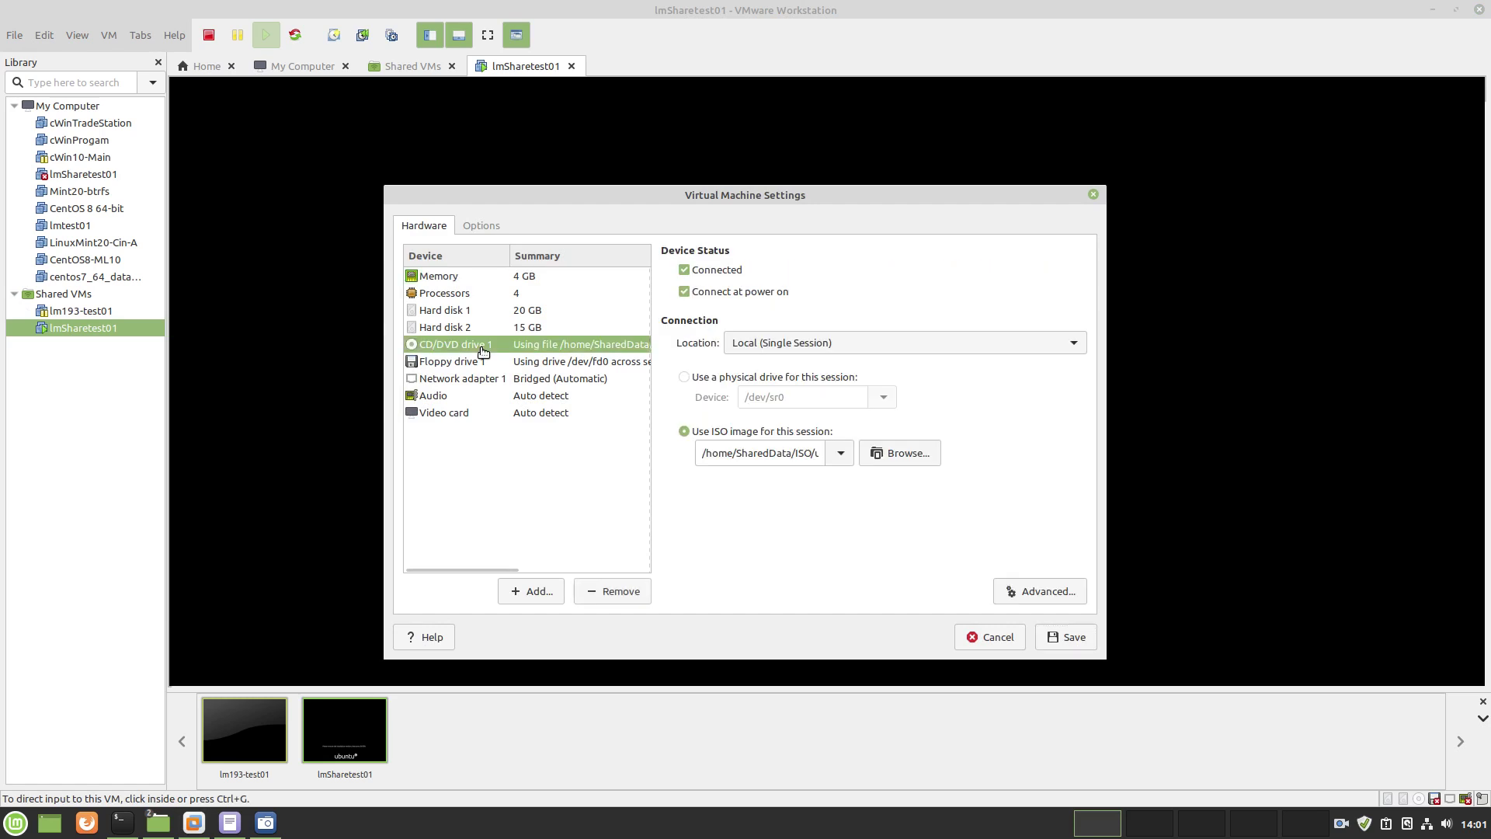
click(481, 347)
click(685, 378)
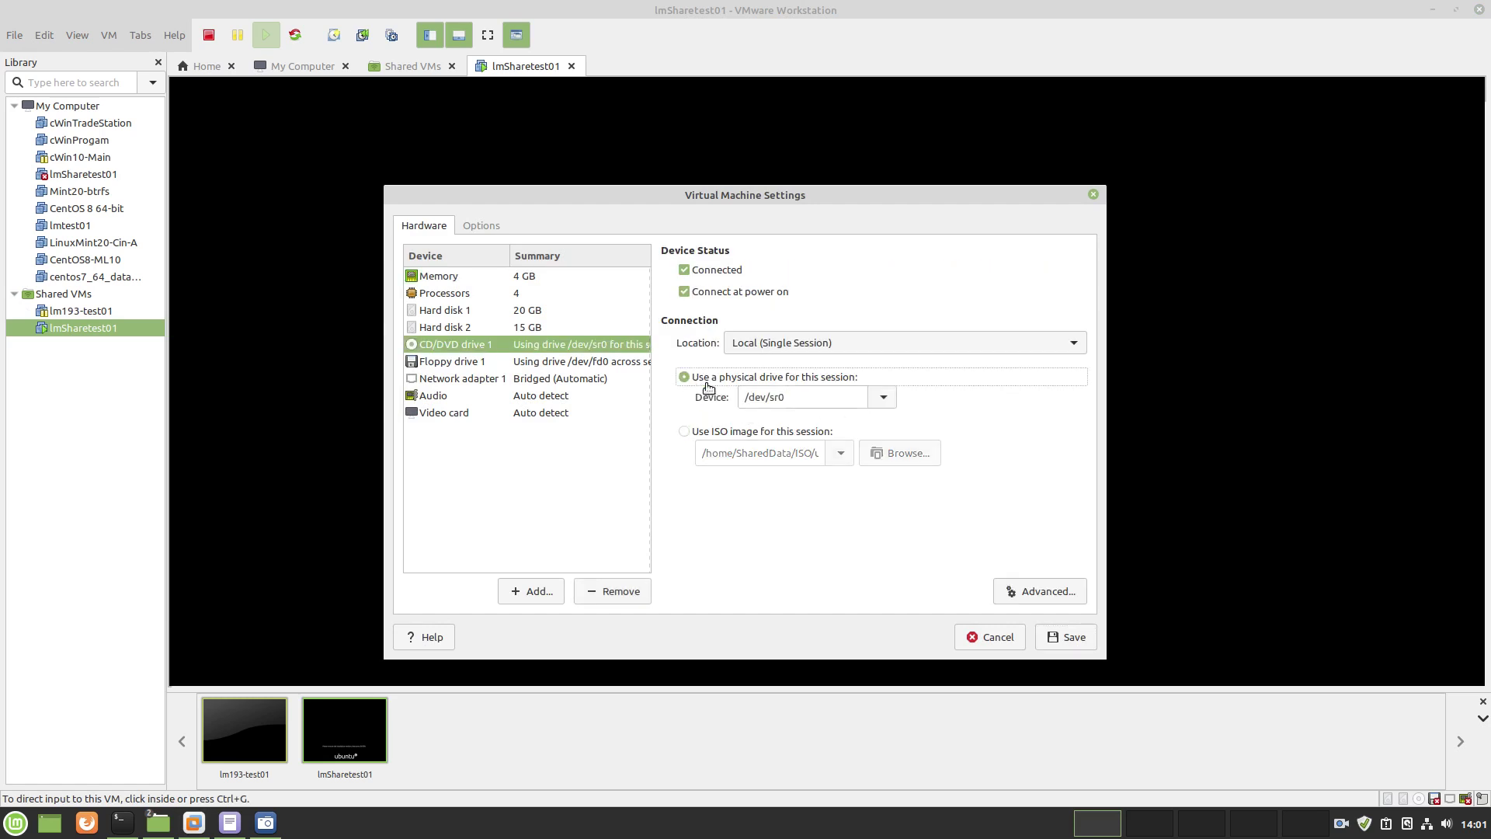
click(1054, 635)
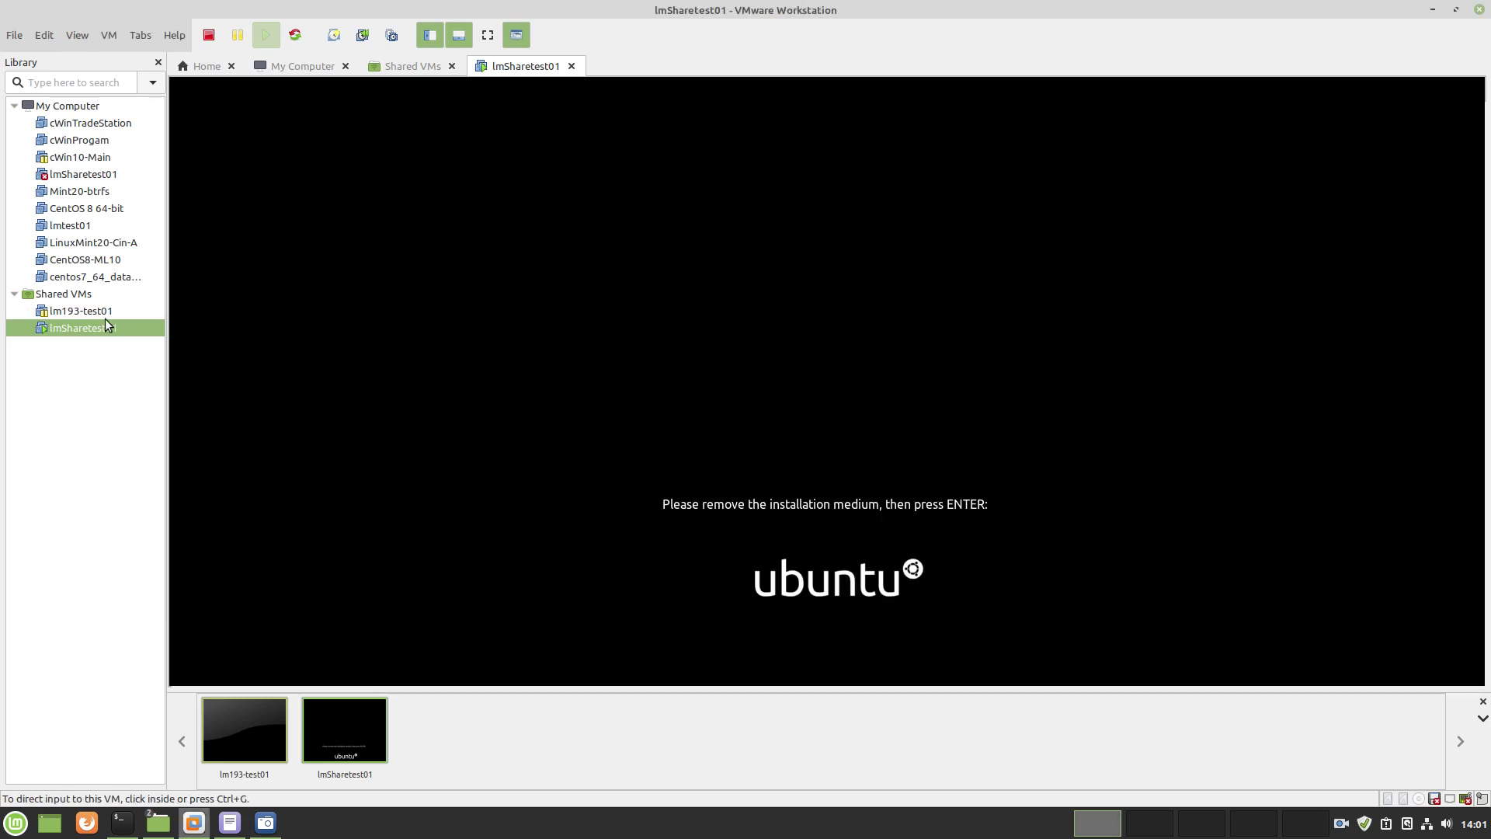
Answer the remove-installation-medium prompt so the guest finishes shutting down
right_click(95, 331)
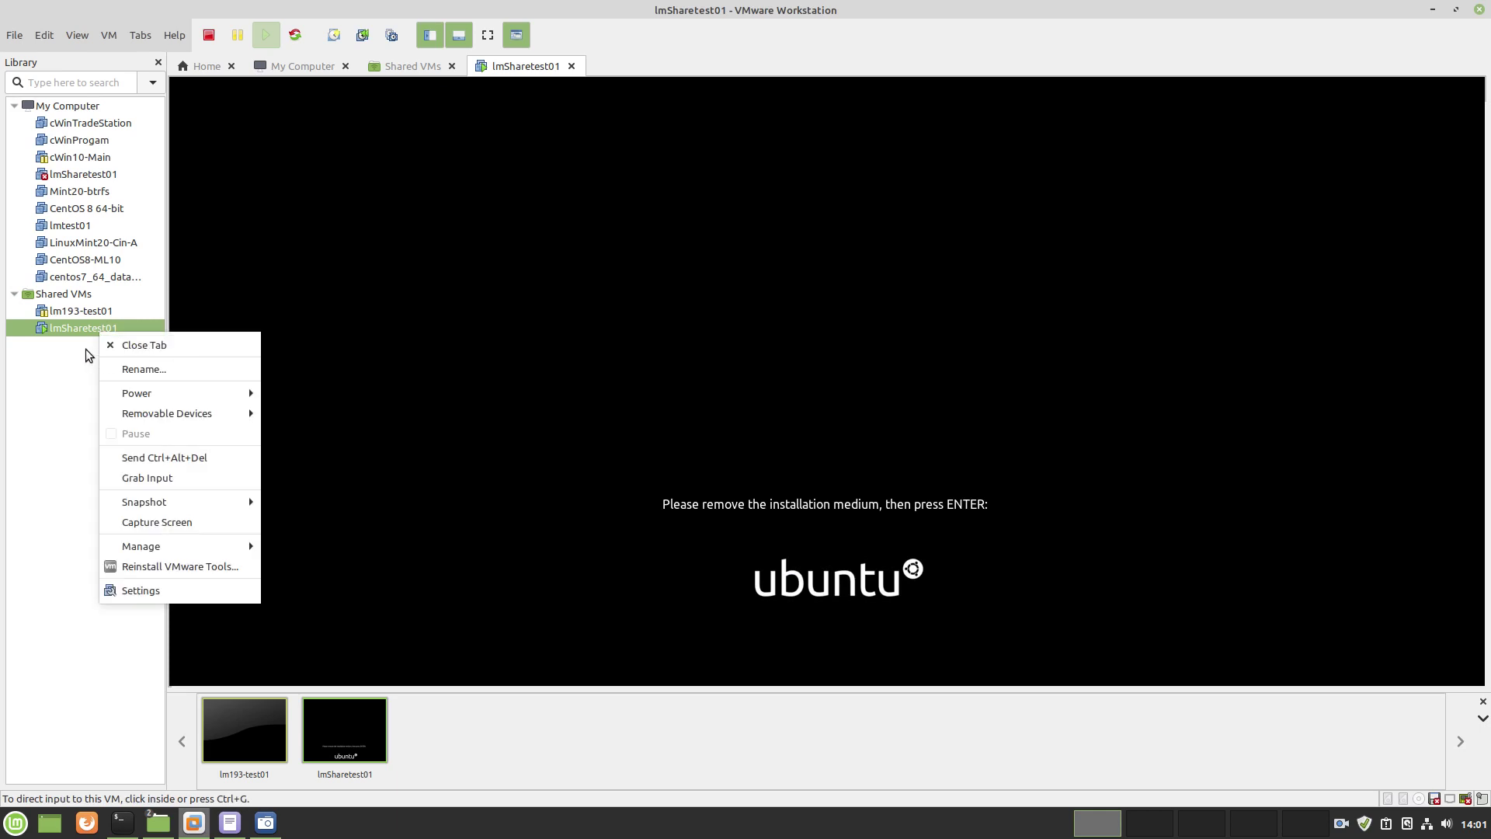
click(538, 400)
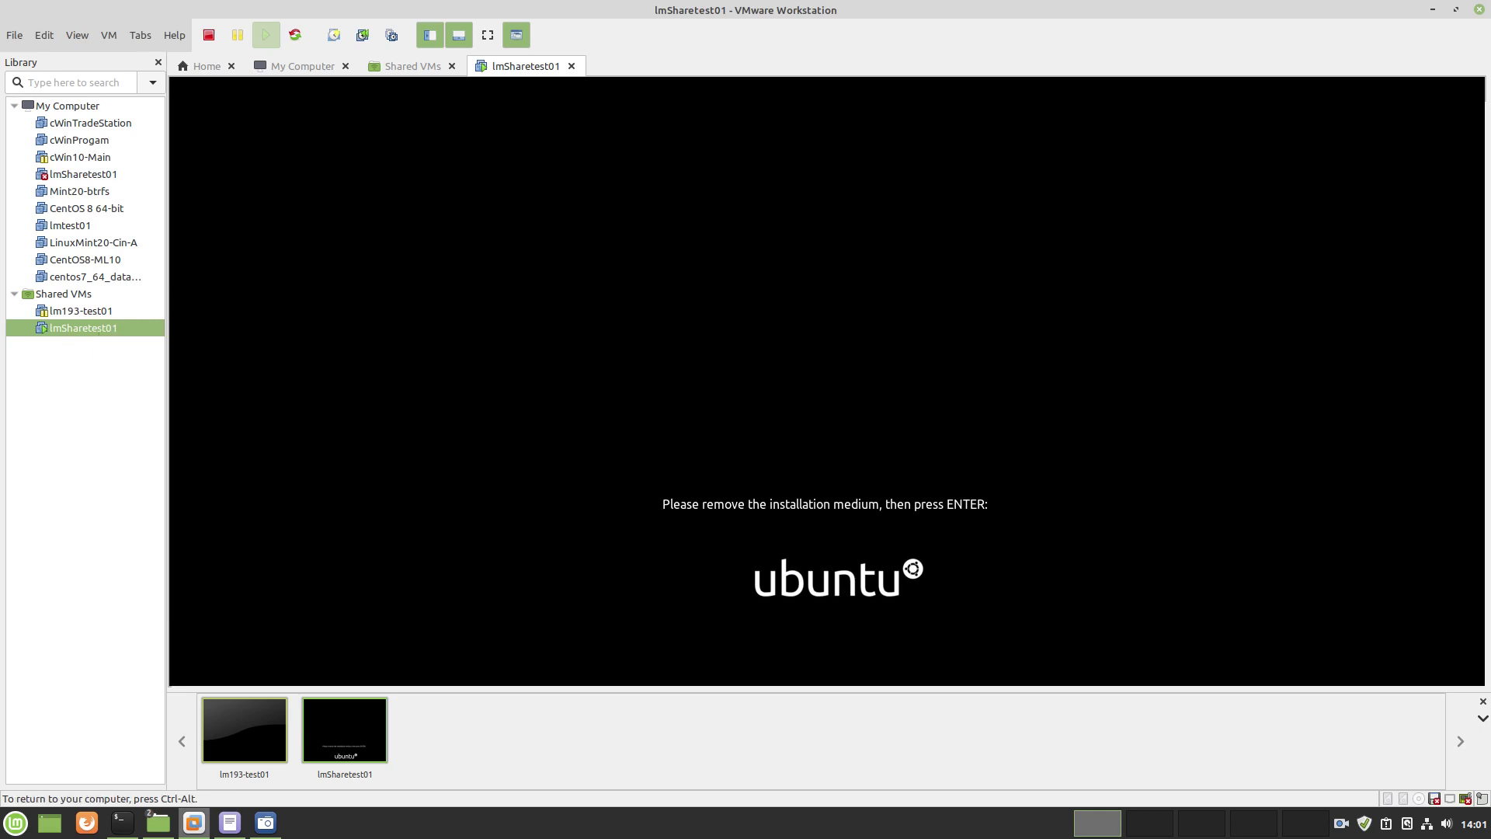
key(Return)
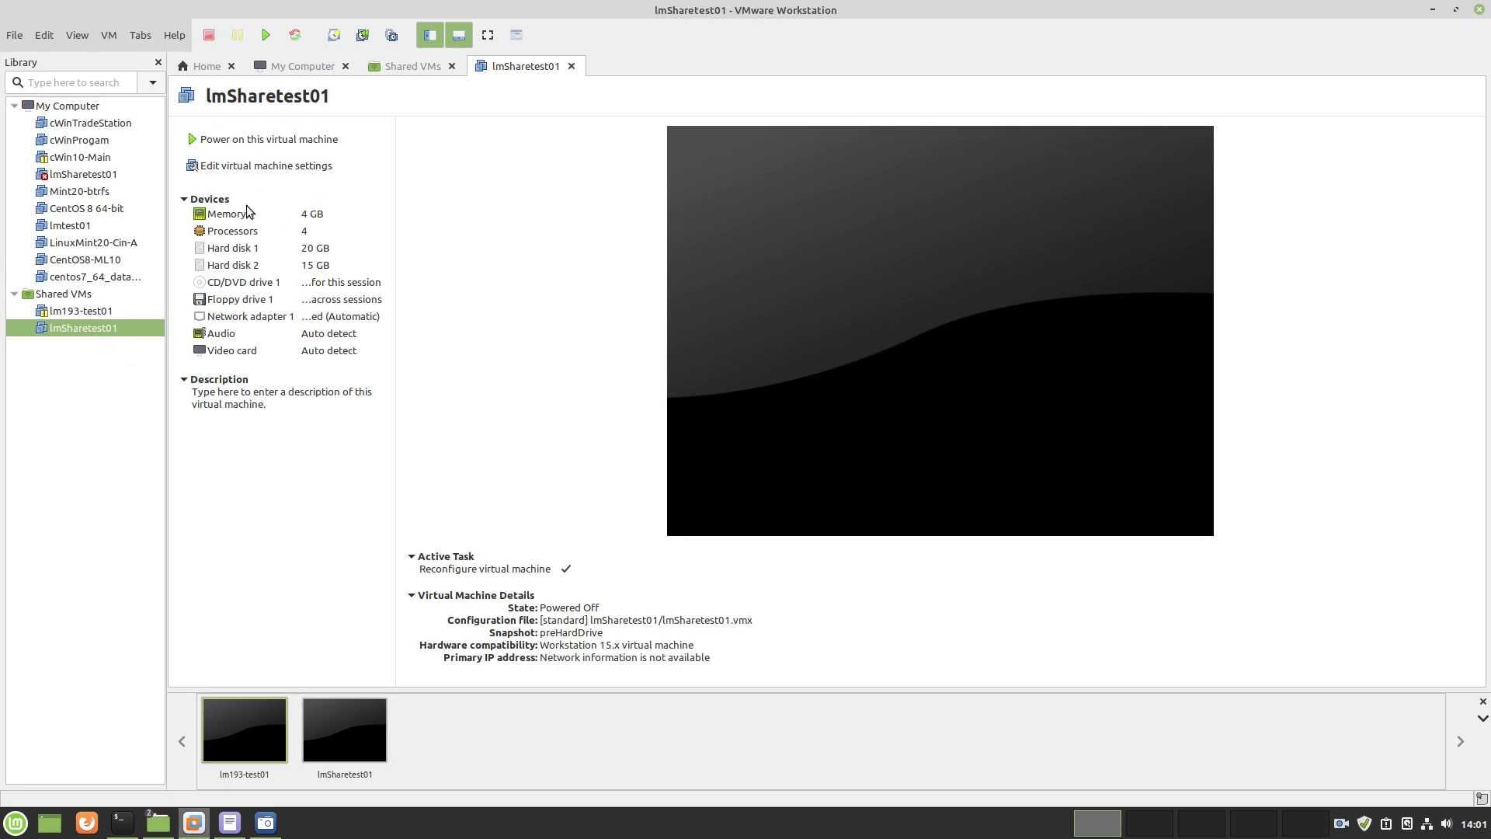
Power on lmSharetest01 directly into its firmware setup, answering the sound-device question
right_click(107, 326)
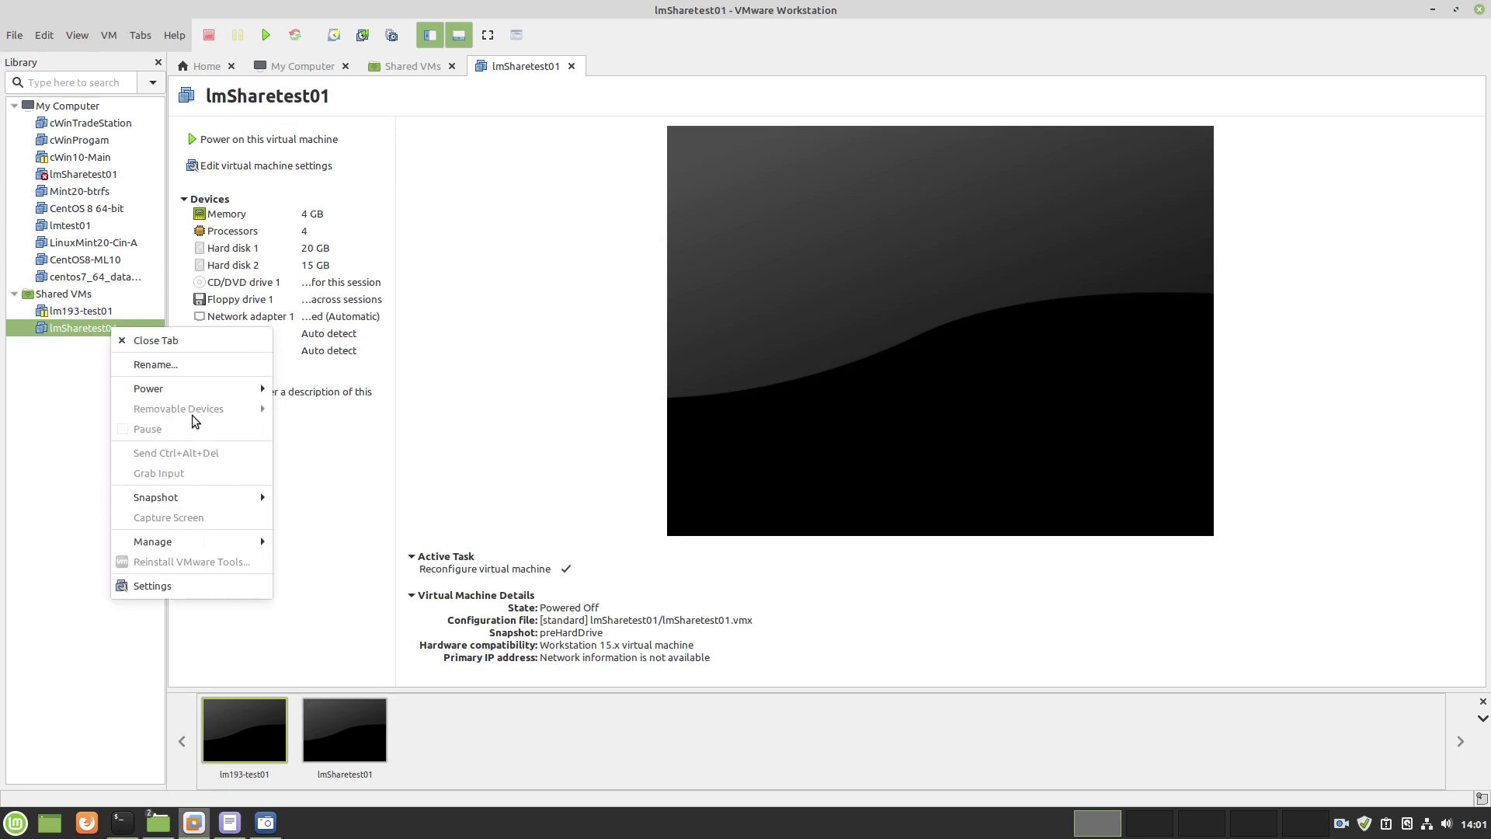
mouse_move(192, 393)
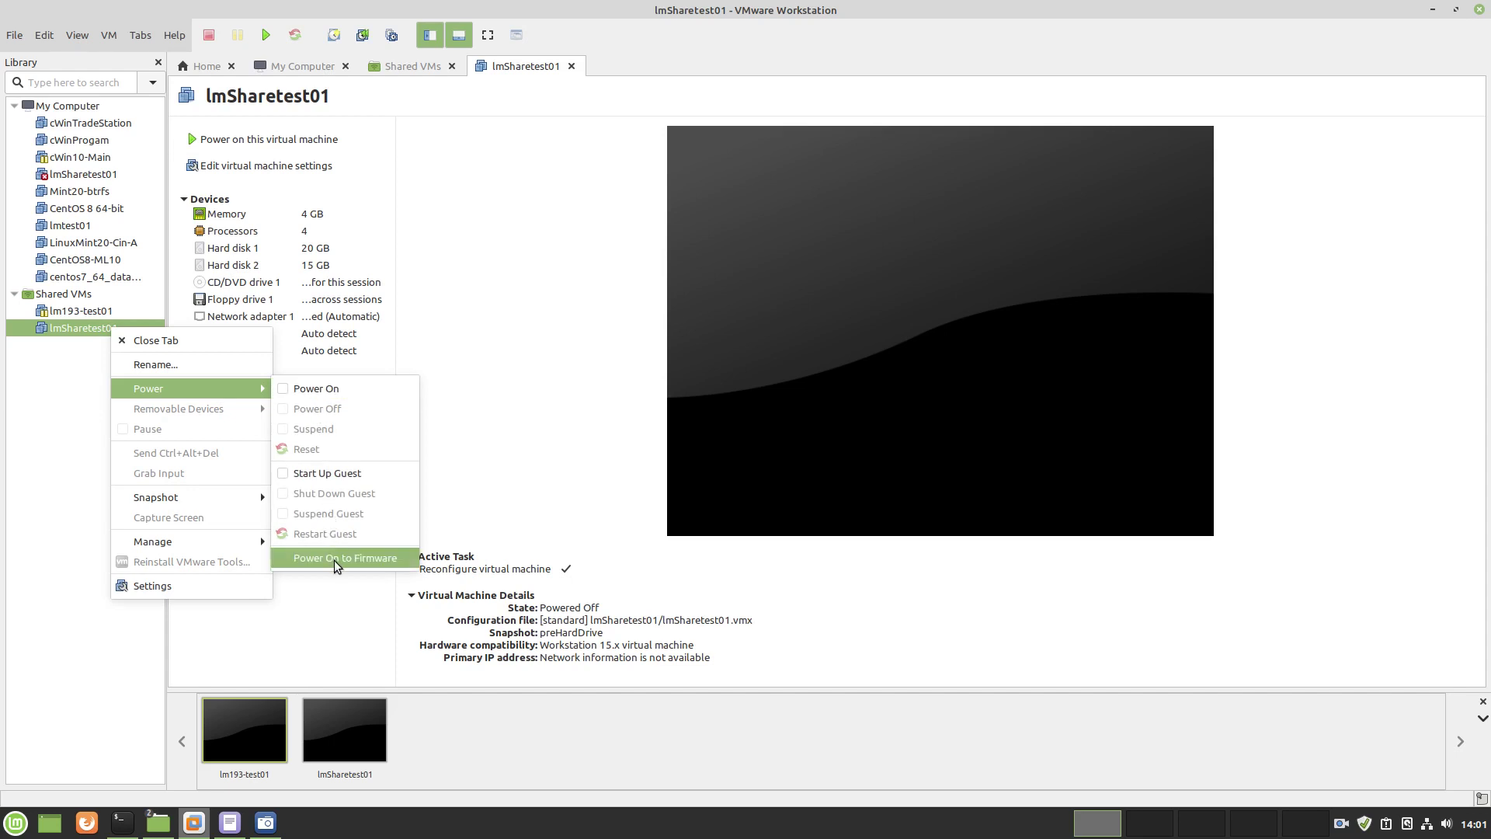
click(264, 822)
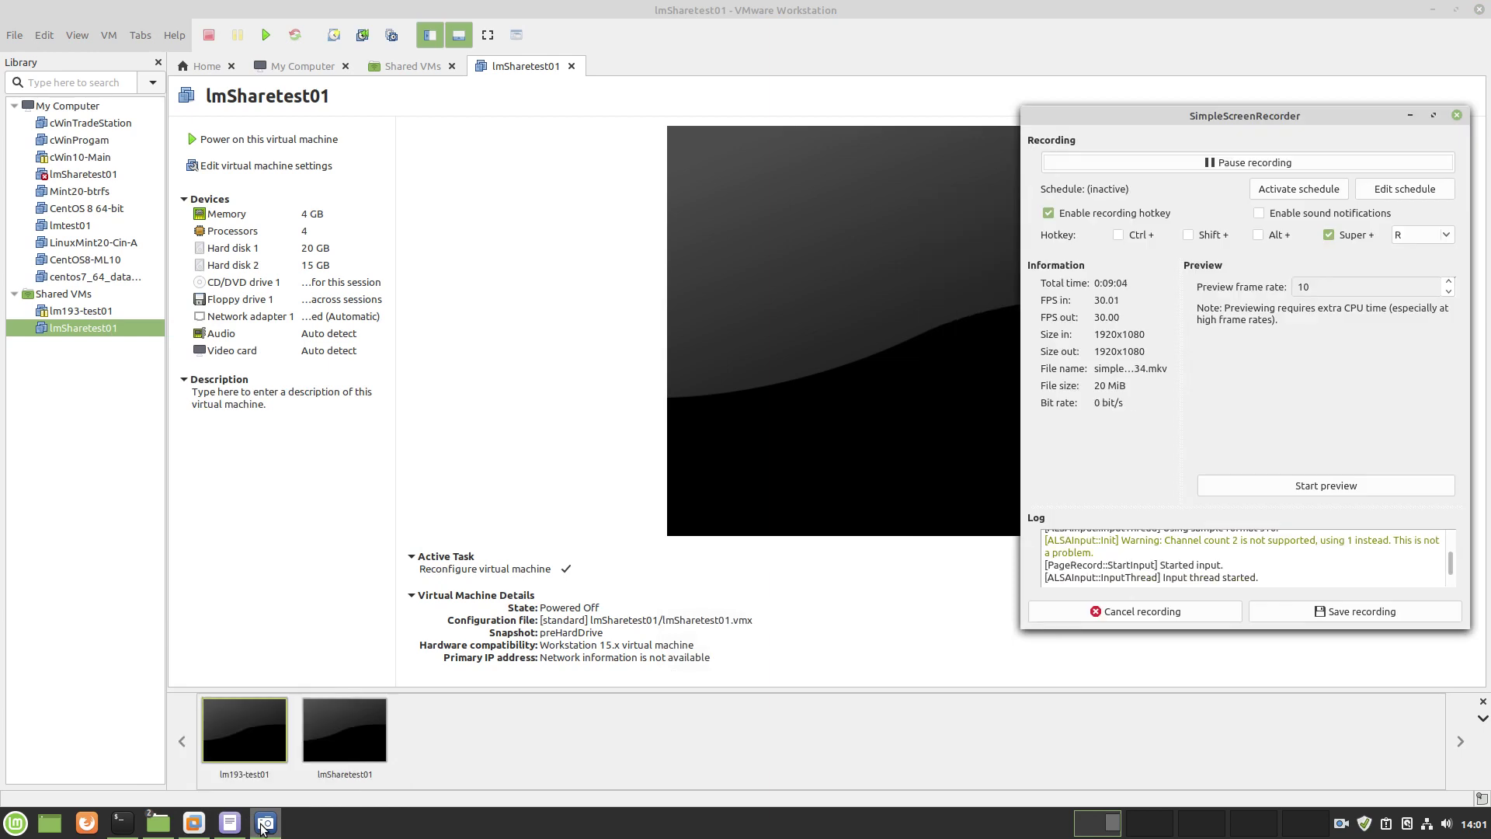
click(264, 824)
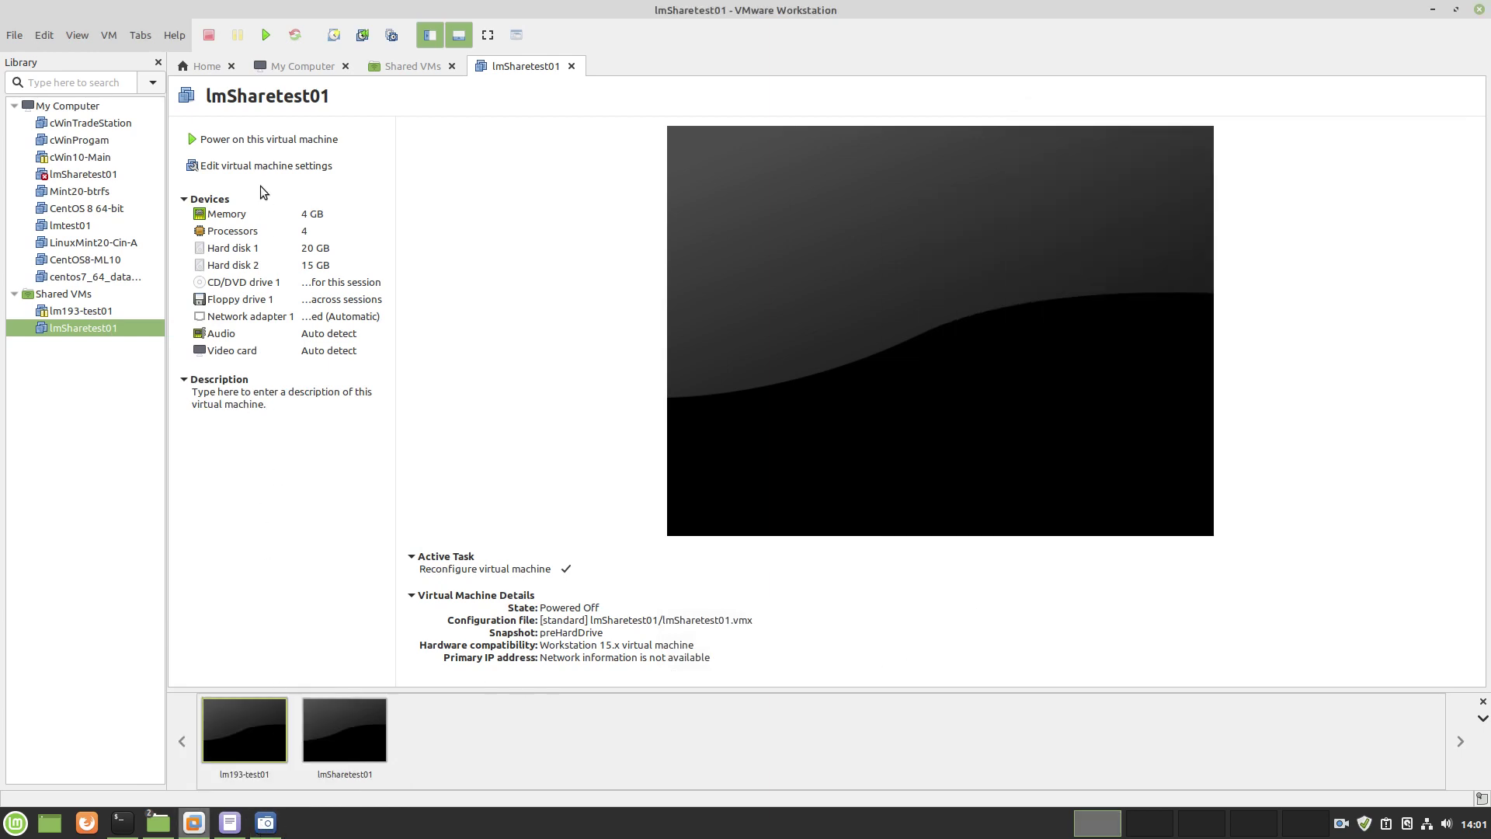
right_click(100, 328)
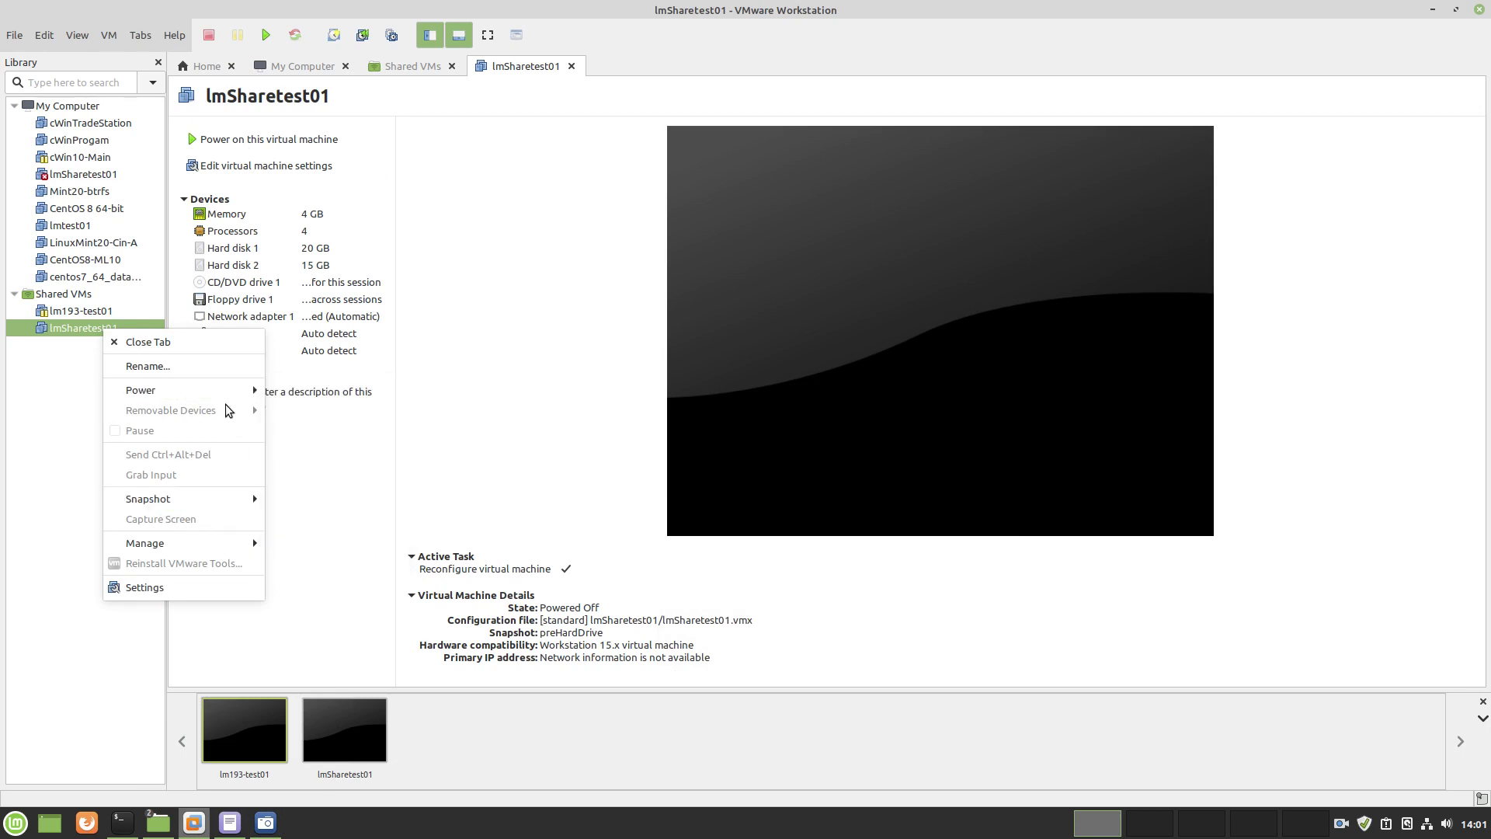
mouse_move(262, 392)
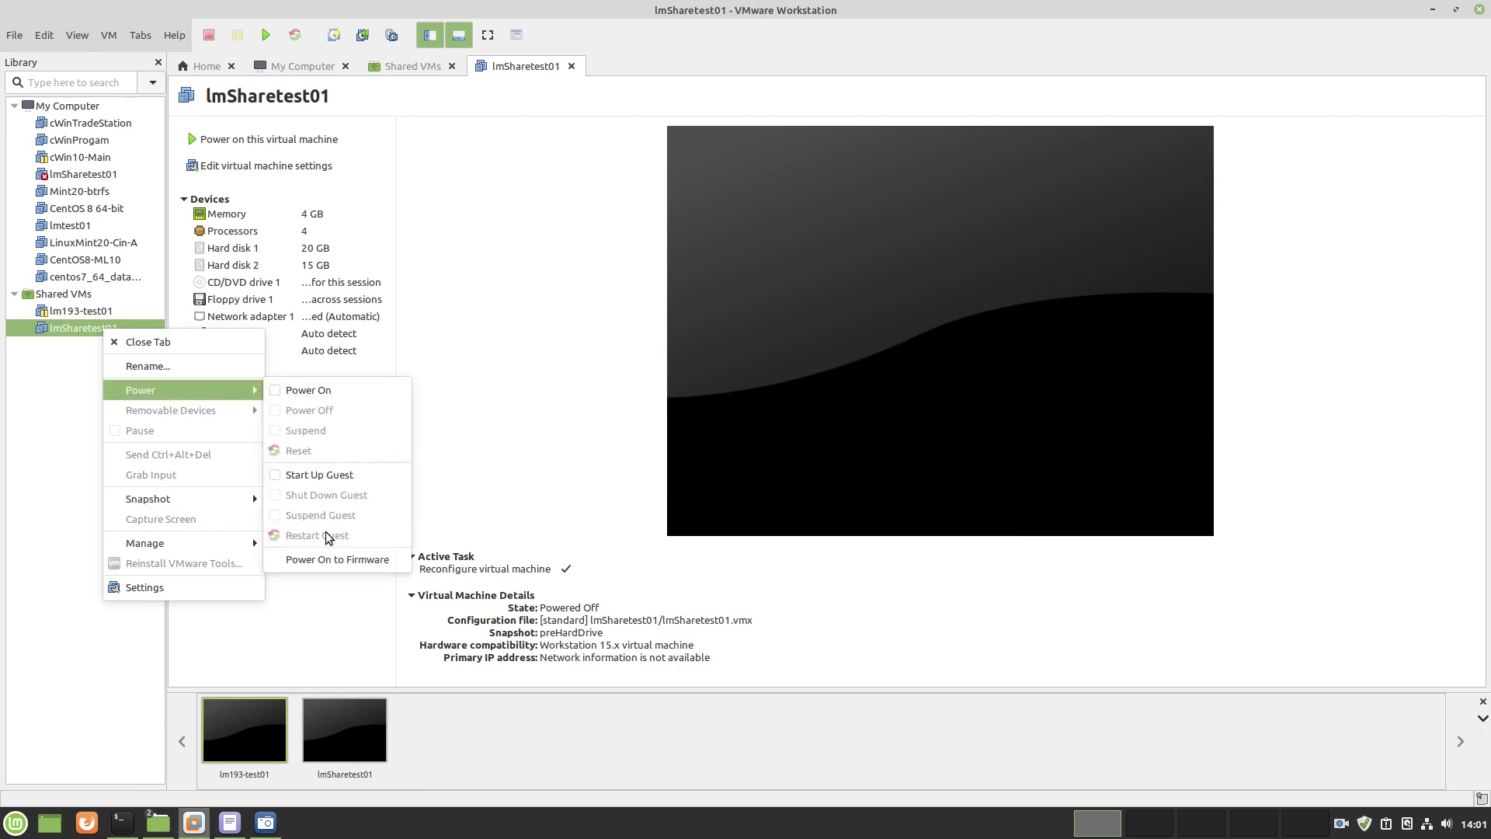
click(326, 558)
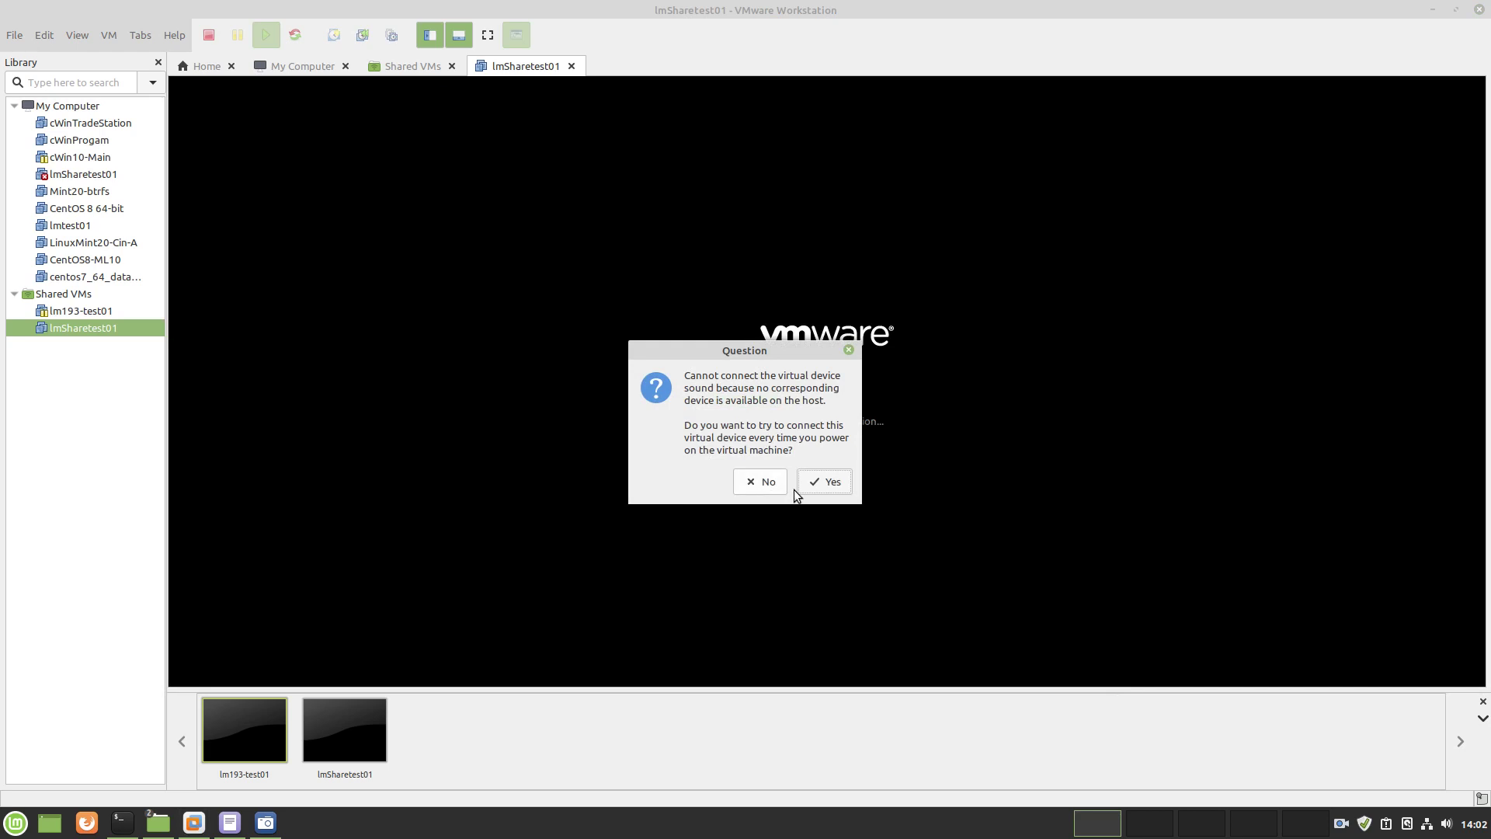
click(822, 485)
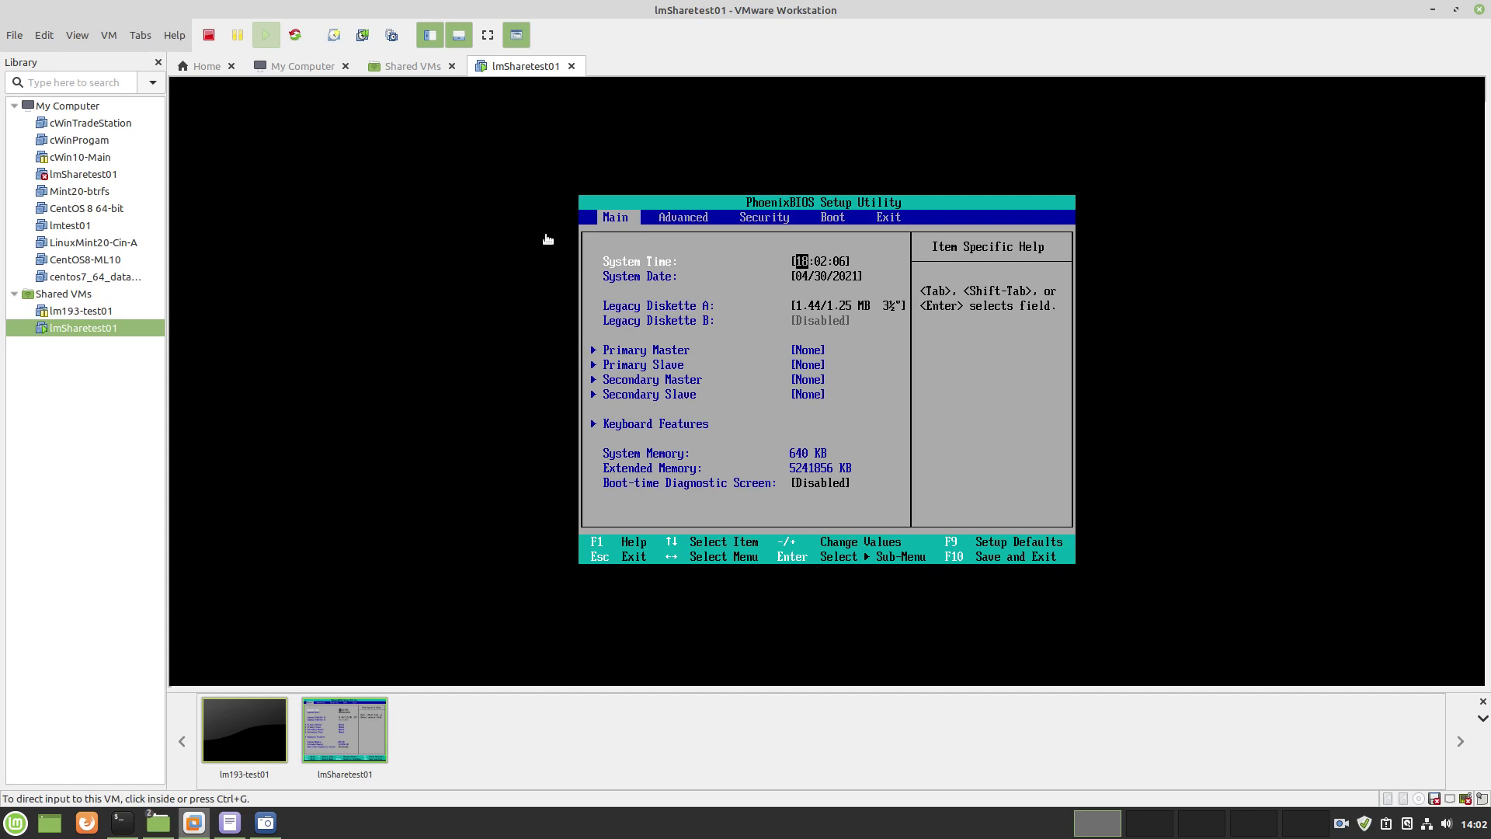
Move Hard Drive above CD-ROM Drive in the BIOS Boot tab and exit saving changes
click(753, 275)
key(Right)
key(Right)
key(Right)
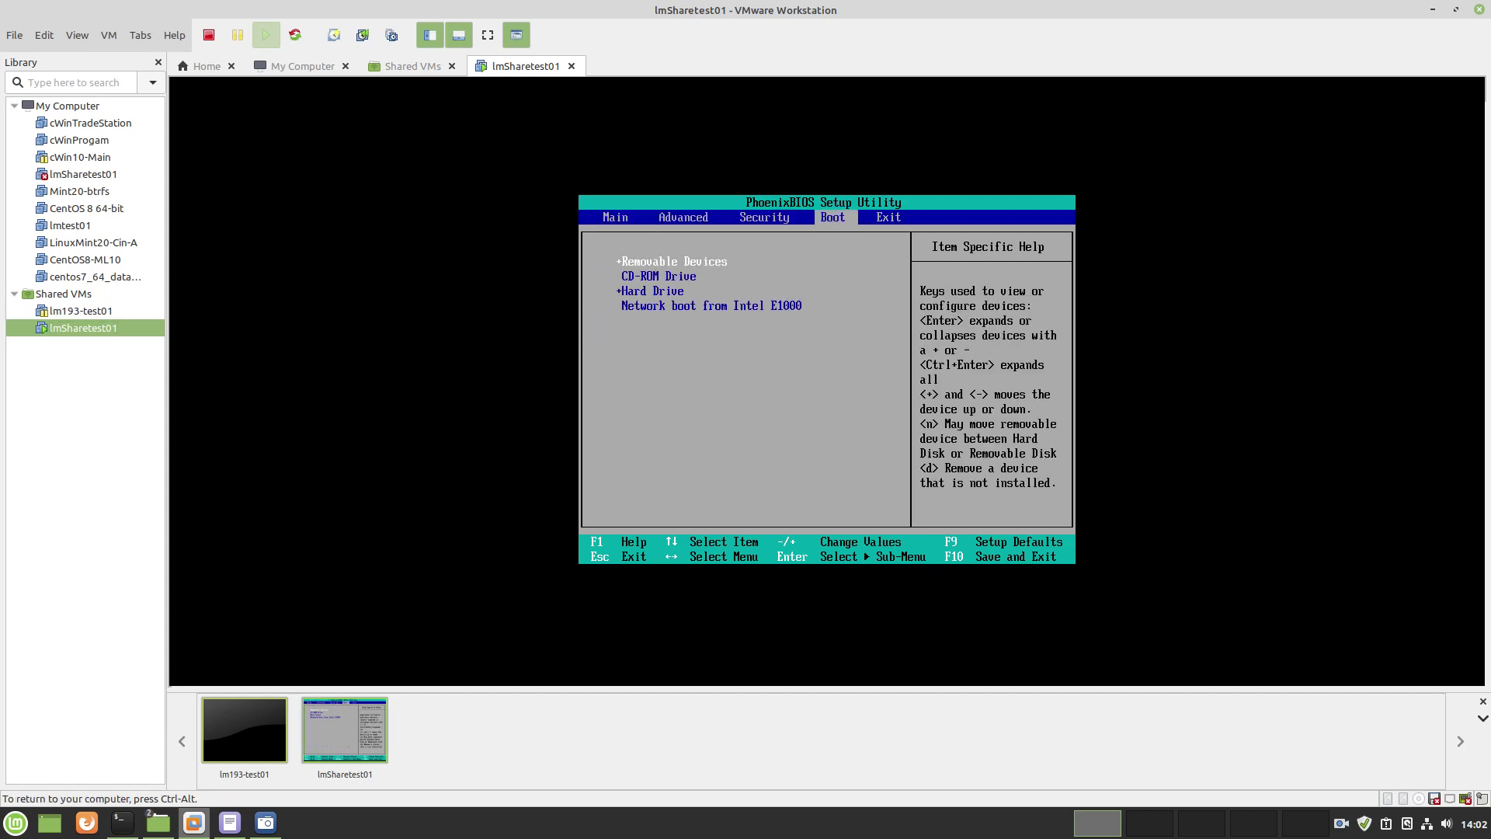
key(Down)
key(Down)
key(plus)
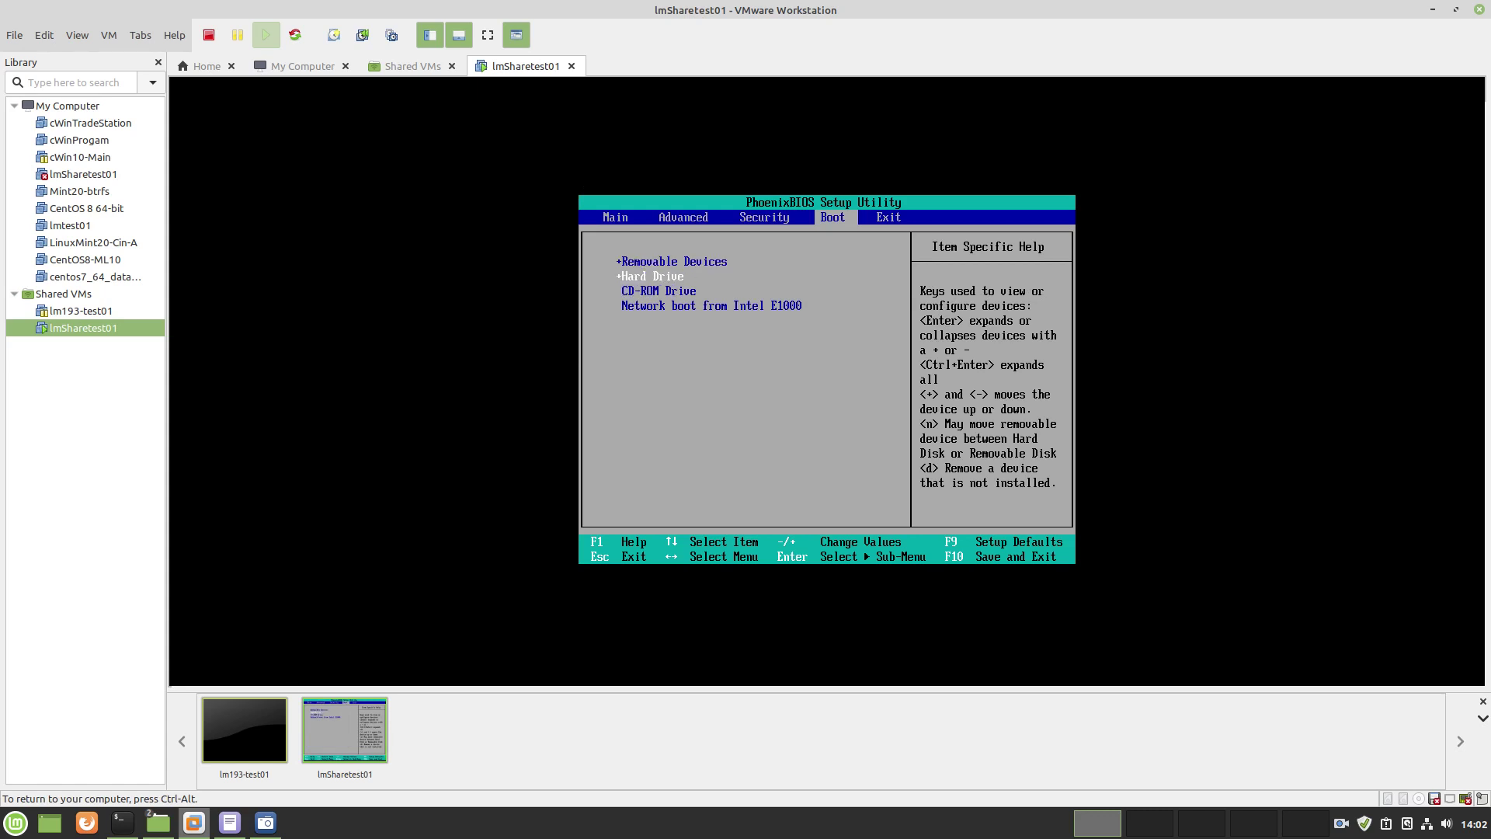
key(Right)
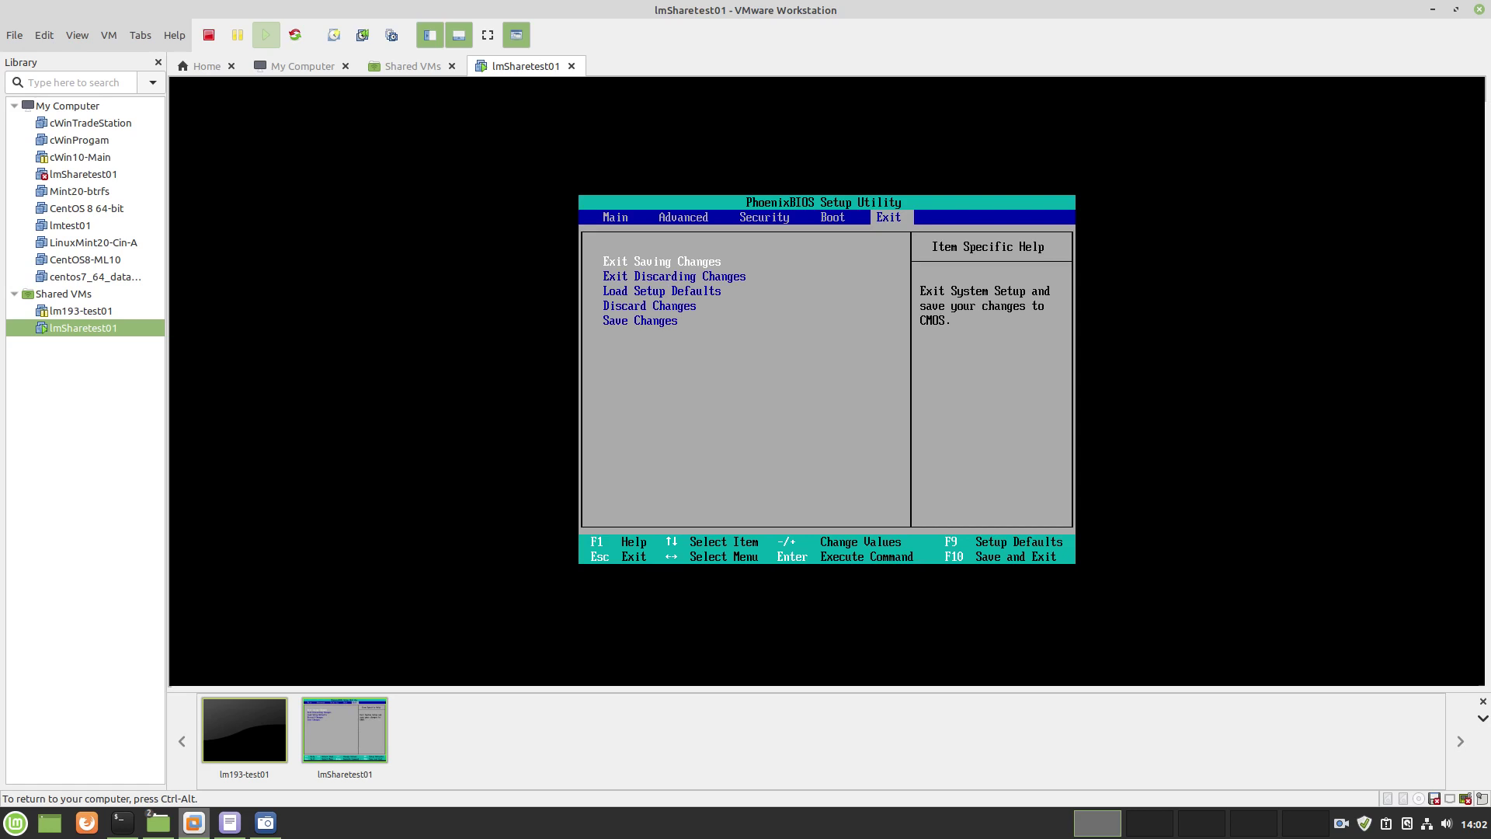
key(Return)
key(Return)
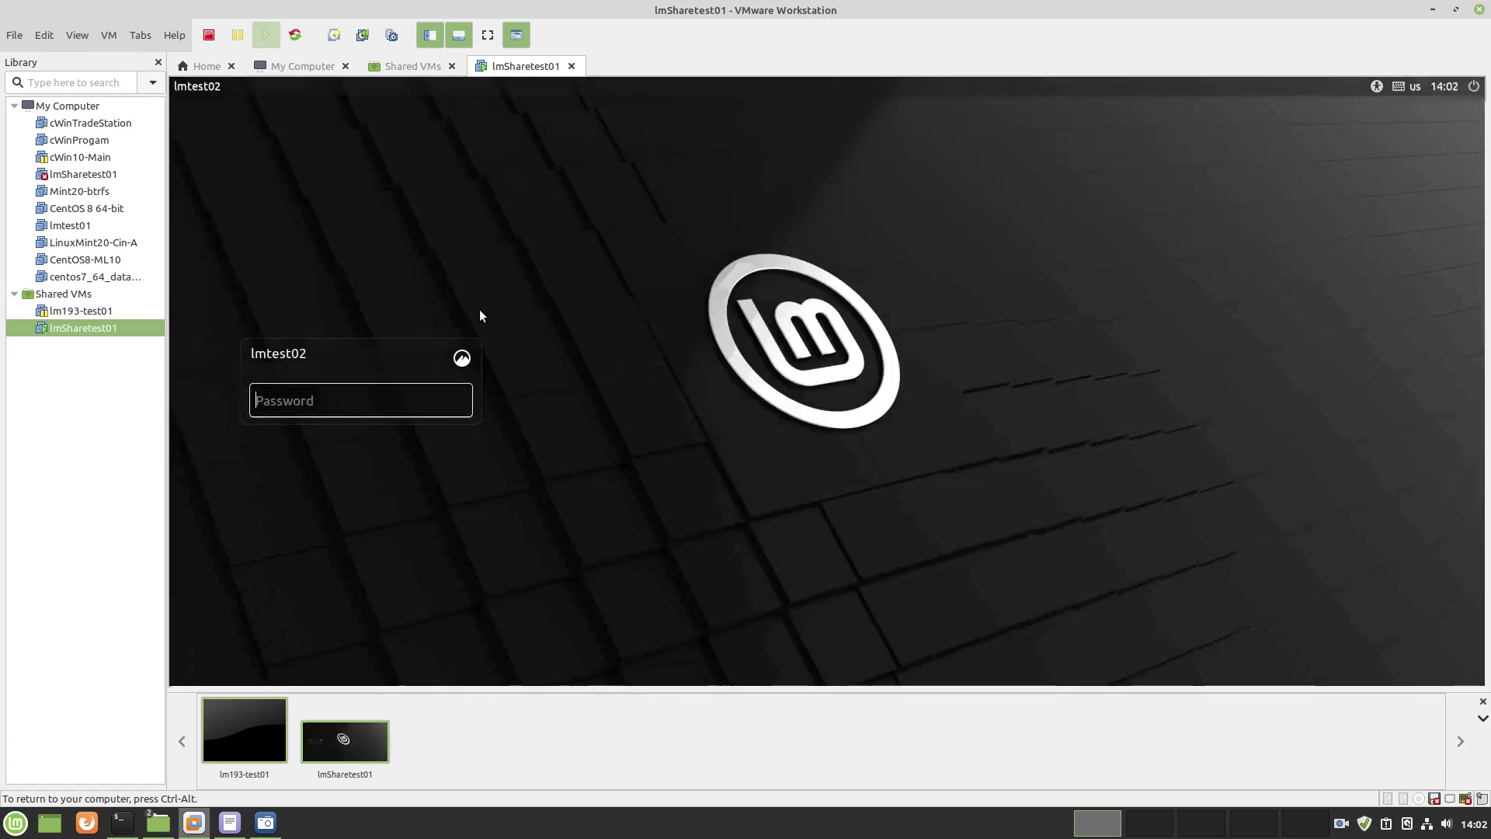
Log into Linux Mint with the account password, retrying once, and close the Welcome dialog
text(••)
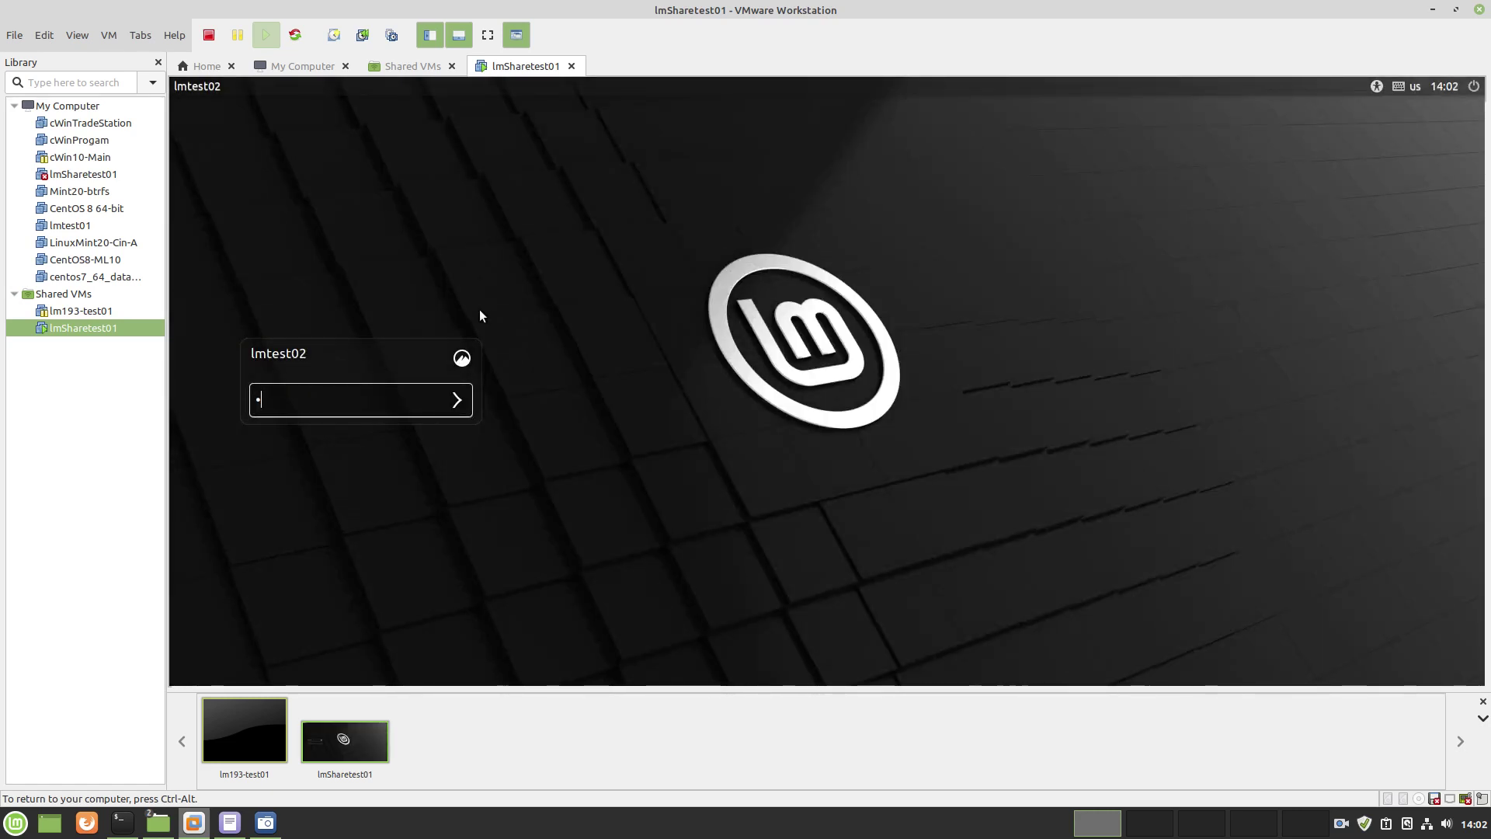
text(••••••••)
key(Return)
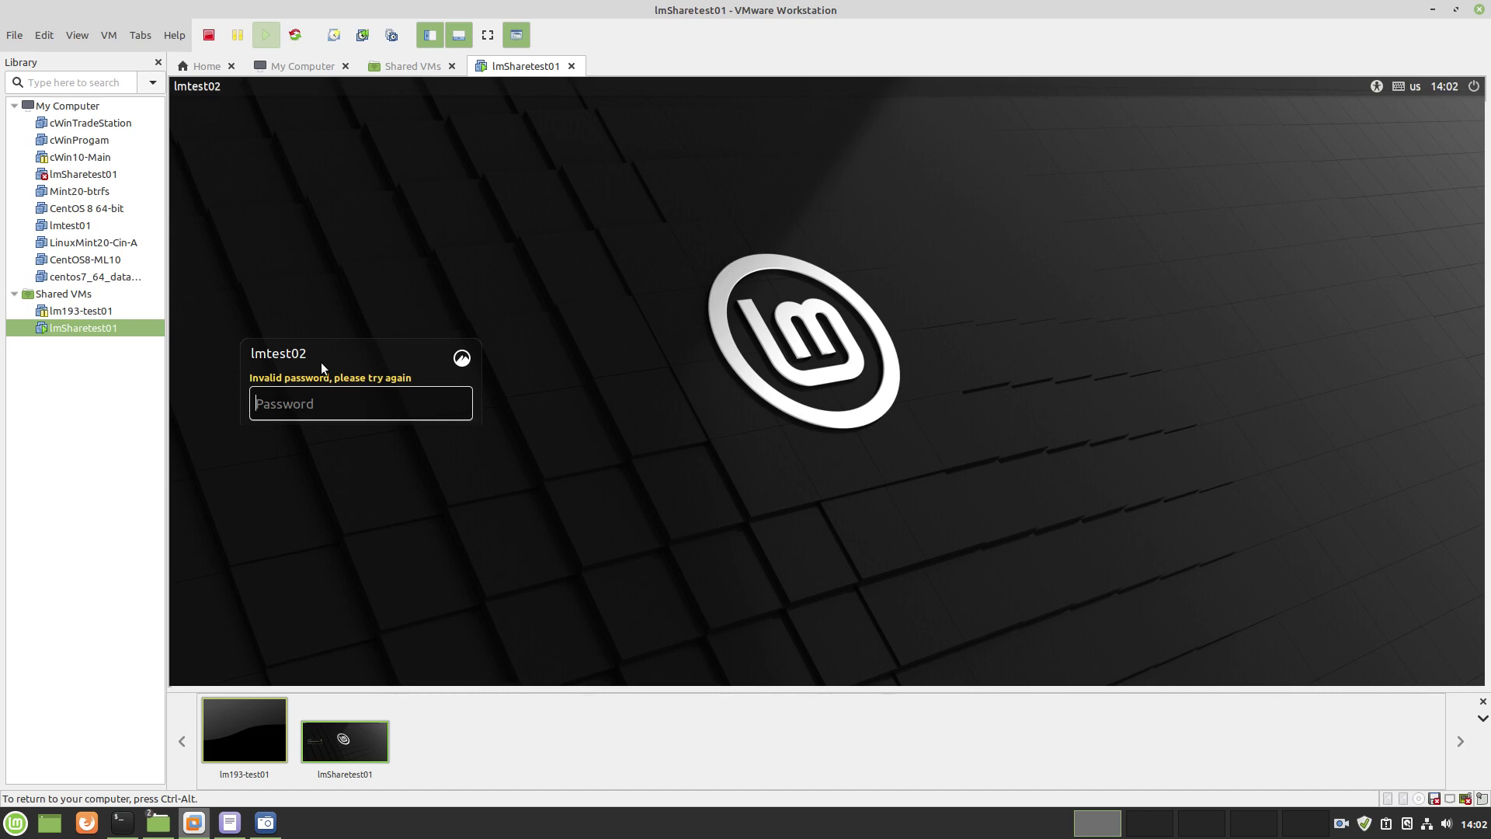
text(••••)
key(Return)
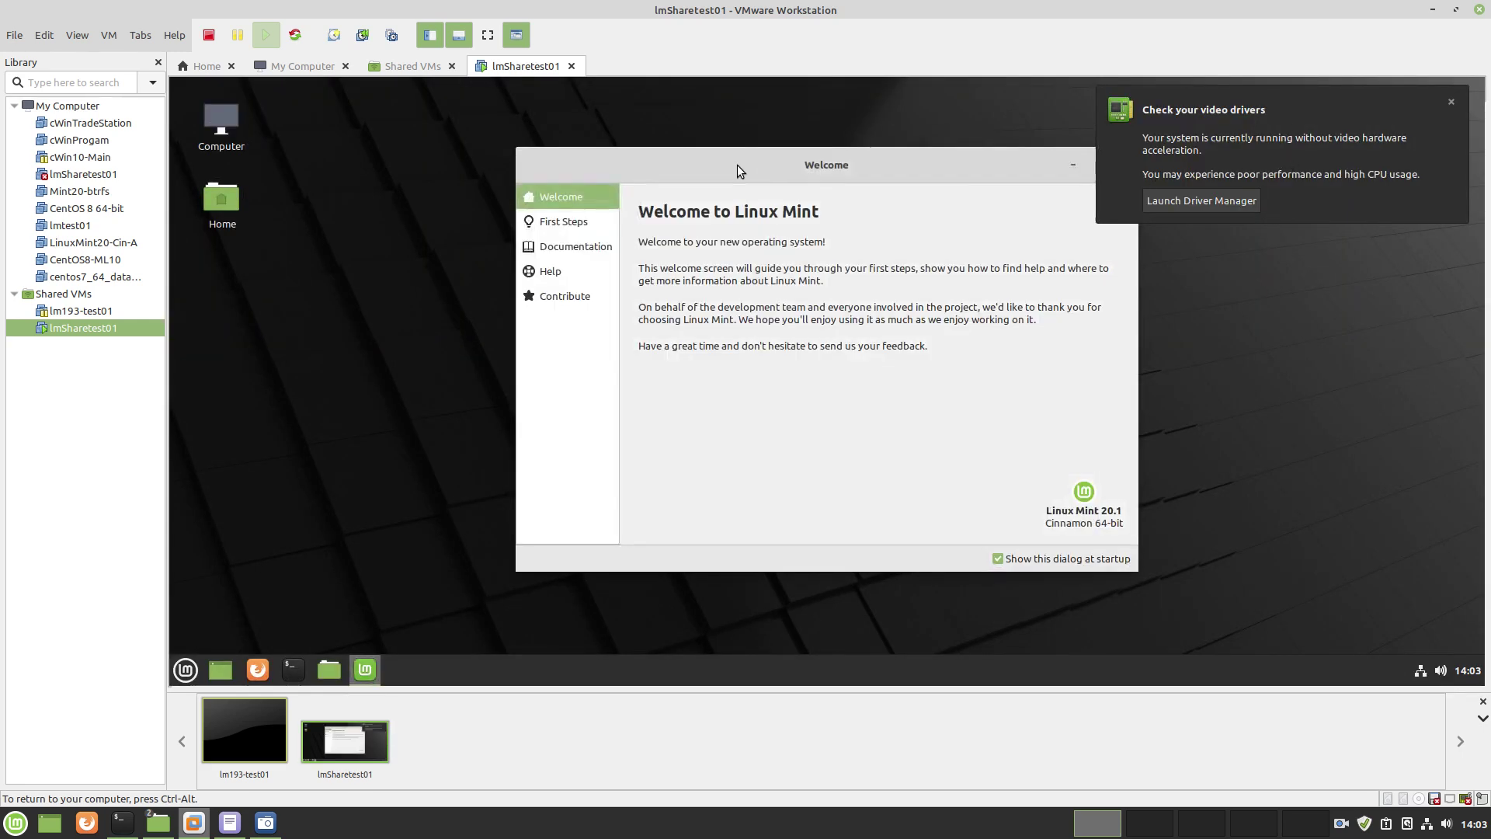
drag(1022, 160, 841, 140)
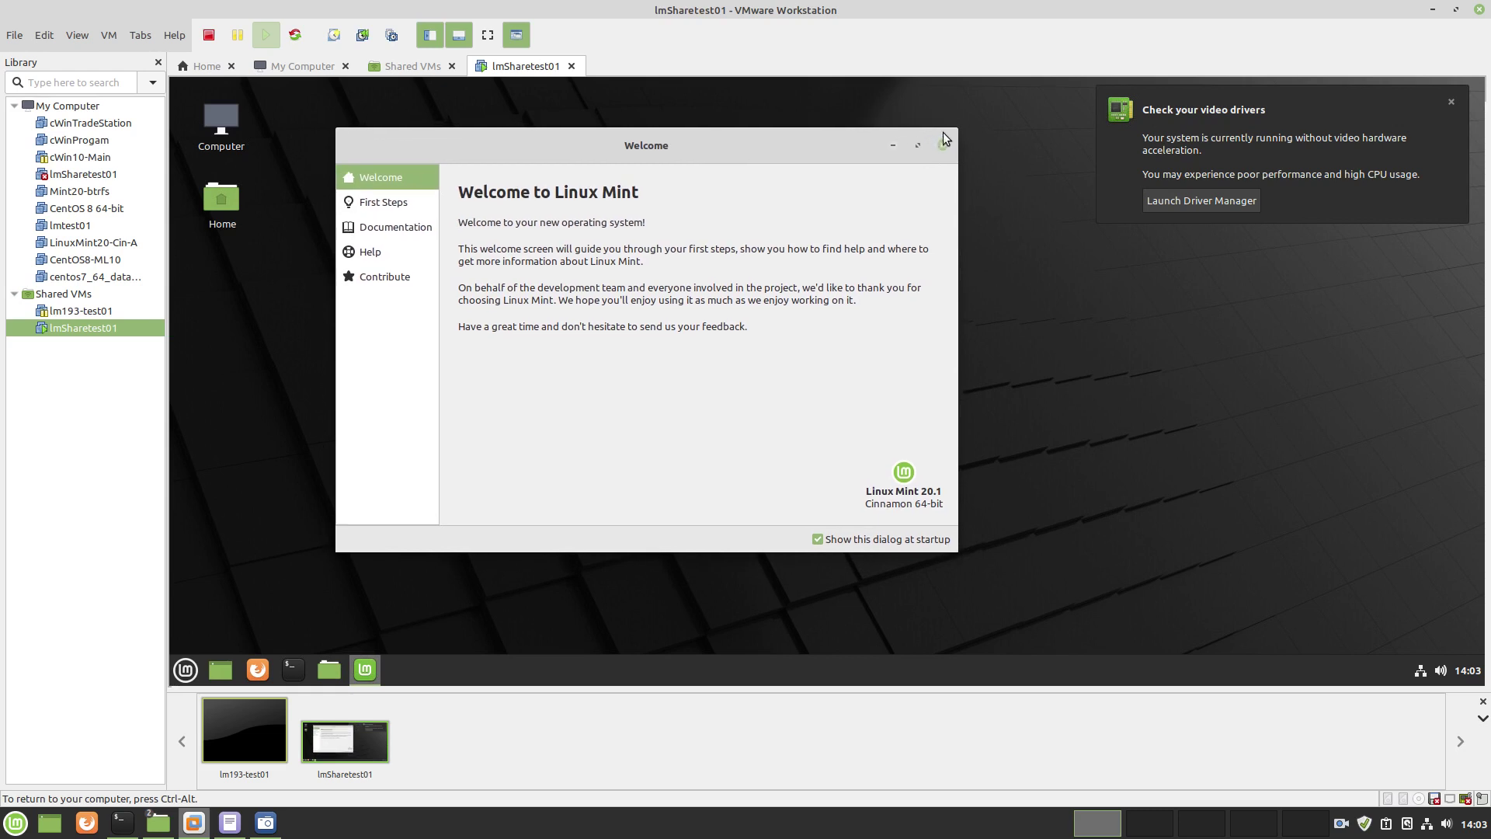
click(943, 146)
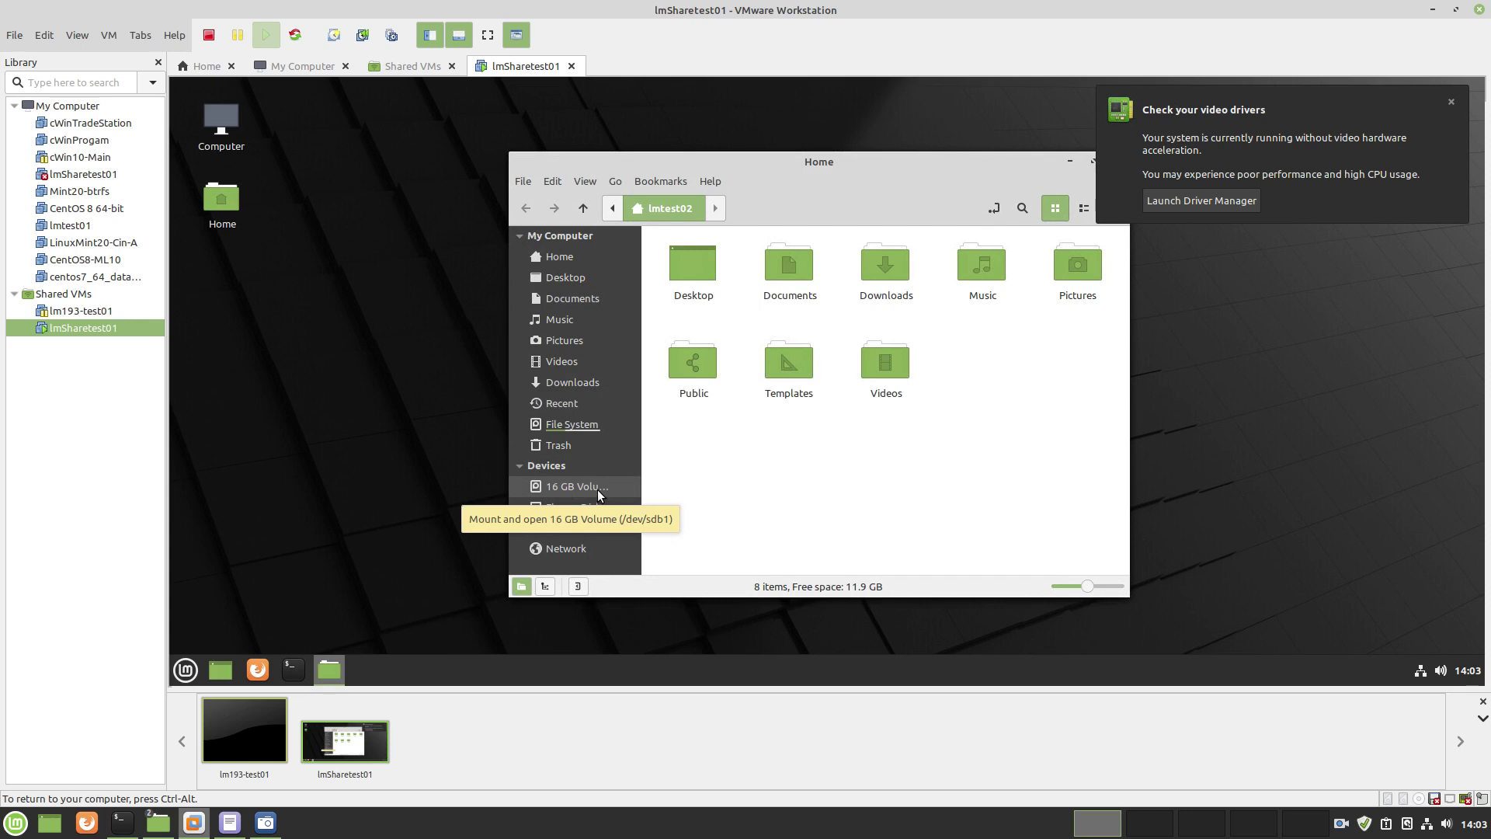
Launch Disks by searching 'disk' in the Mint menu and select the 16 GB Hard Disk
click(187, 670)
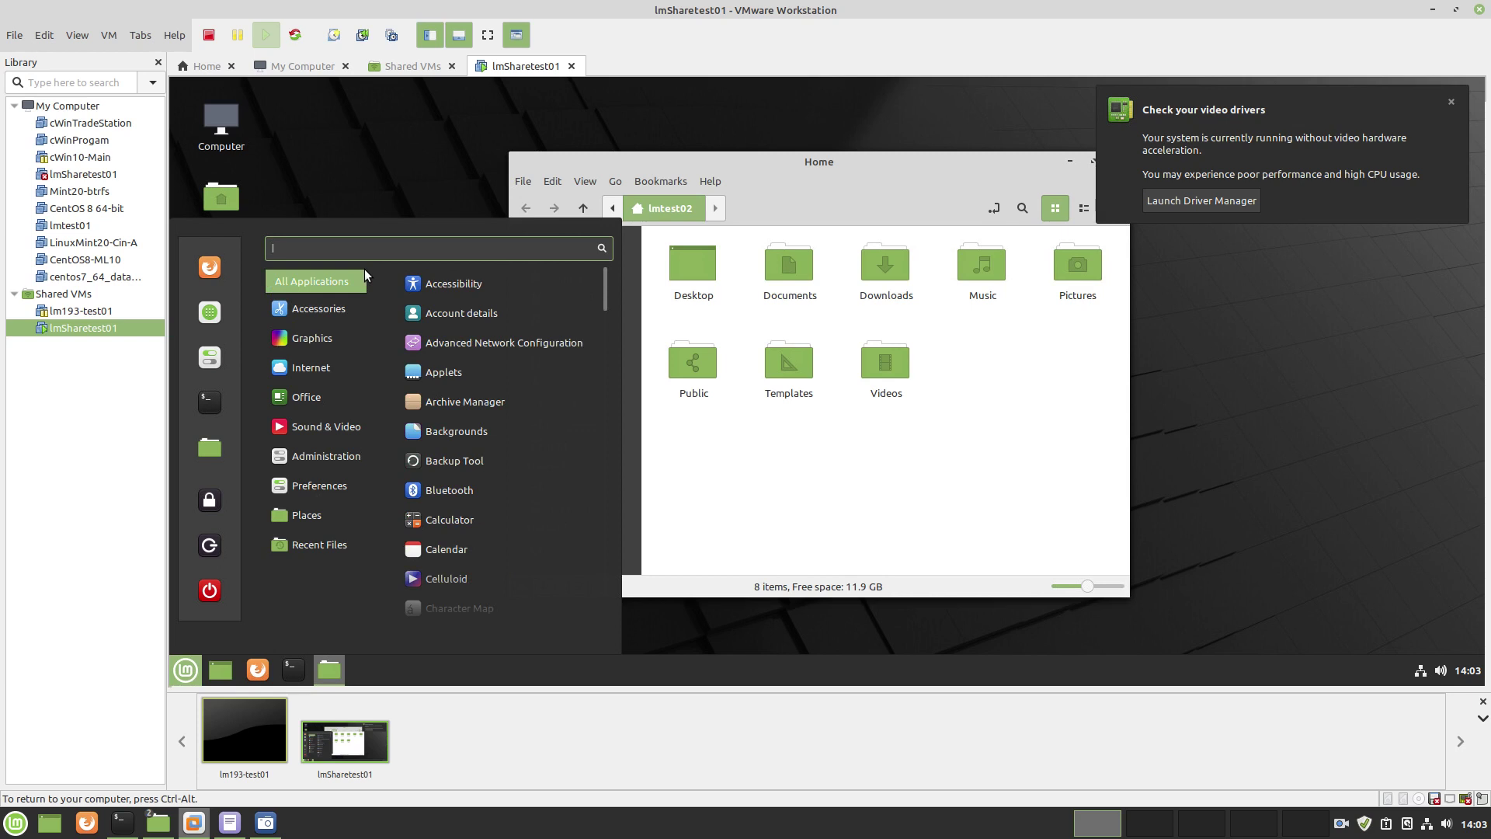
text(disk)
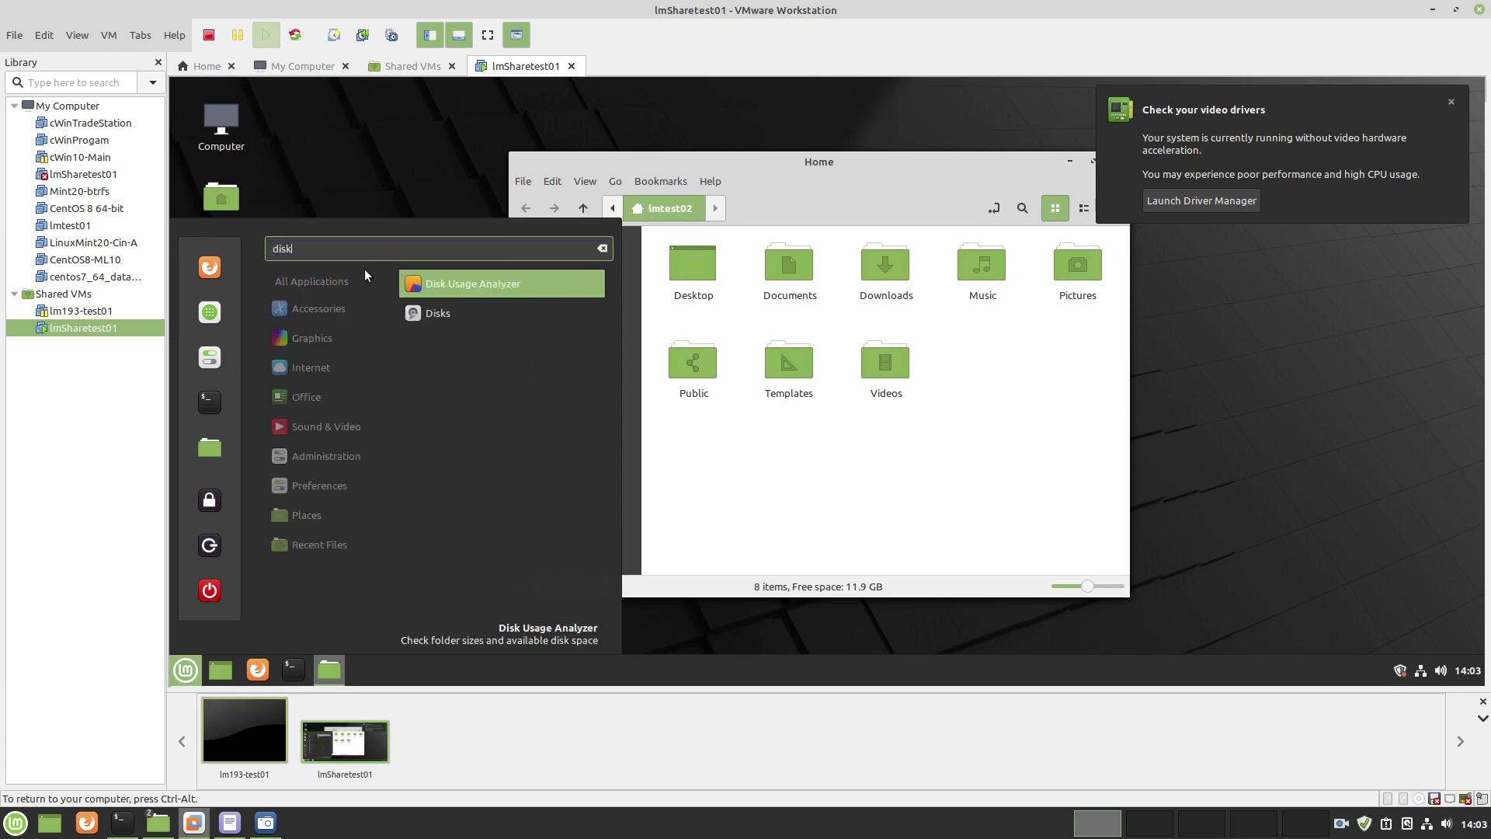
key(Down)
key(Return)
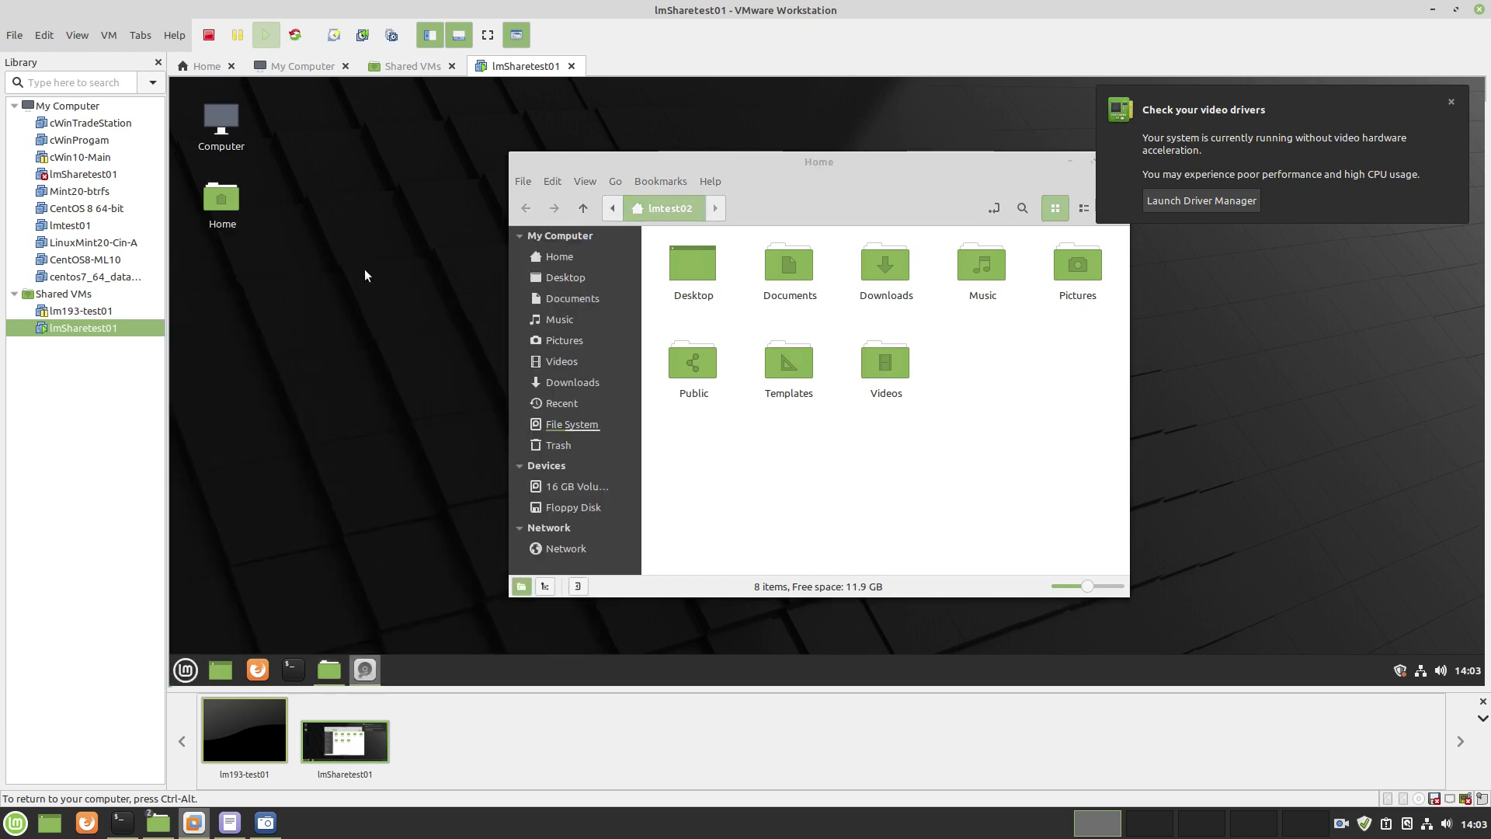
click(536, 186)
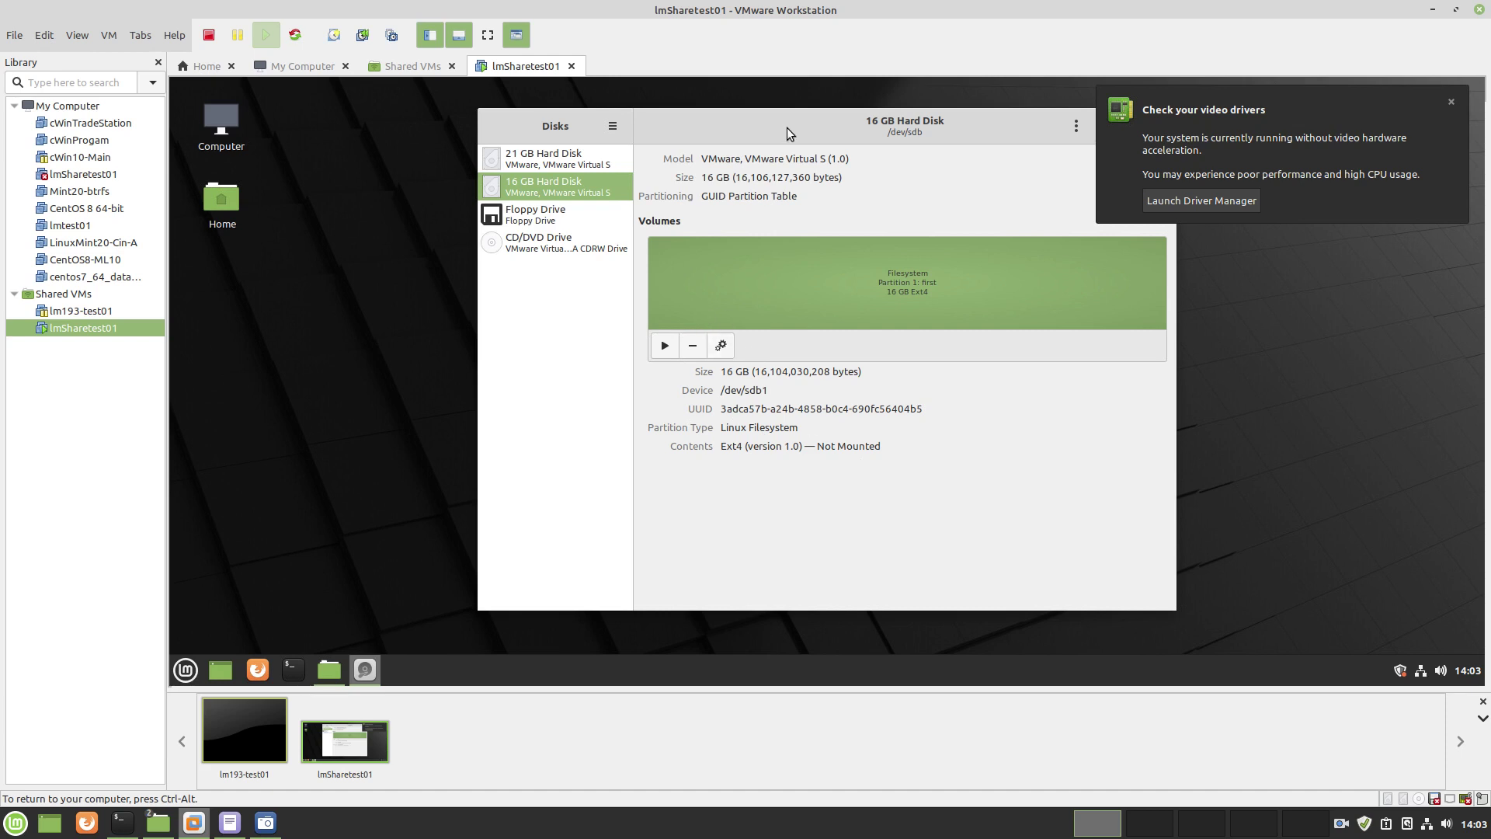
Open Edit Mount Options for the Ext4 partition, turn off User Session Defaults, and launch a terminal
drag(786, 128, 716, 125)
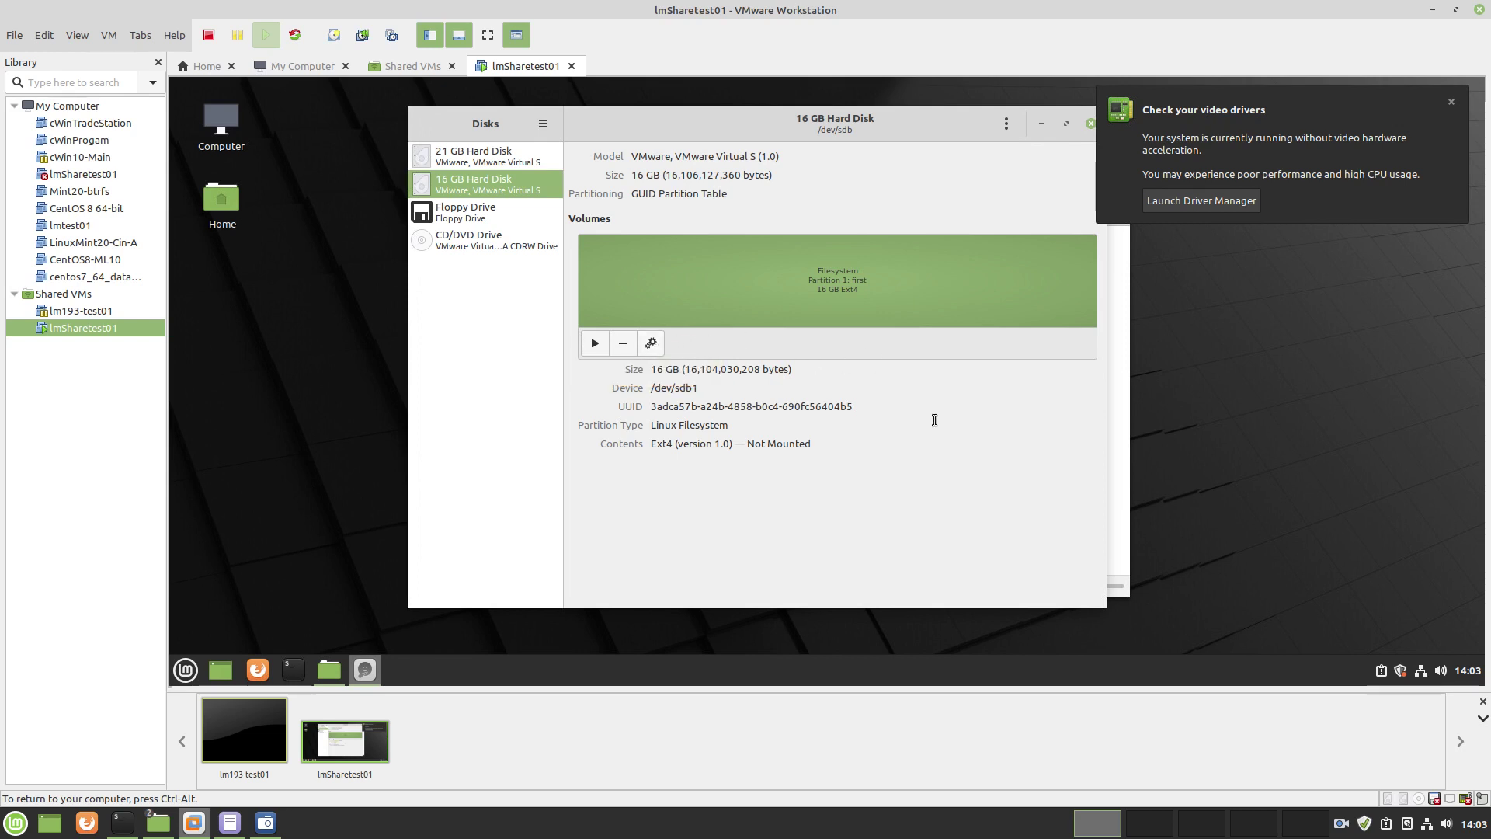
click(651, 344)
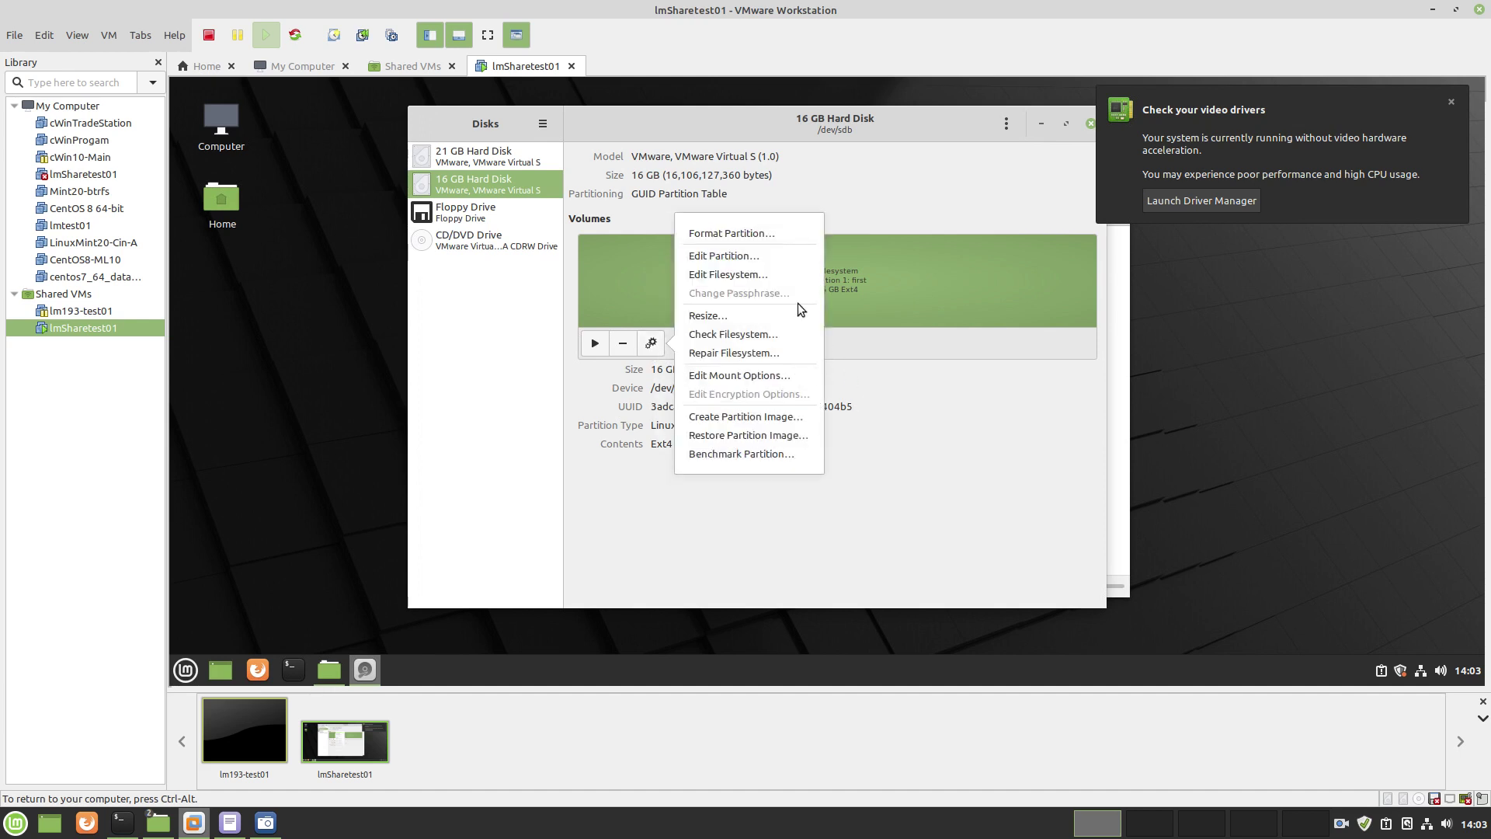
click(777, 376)
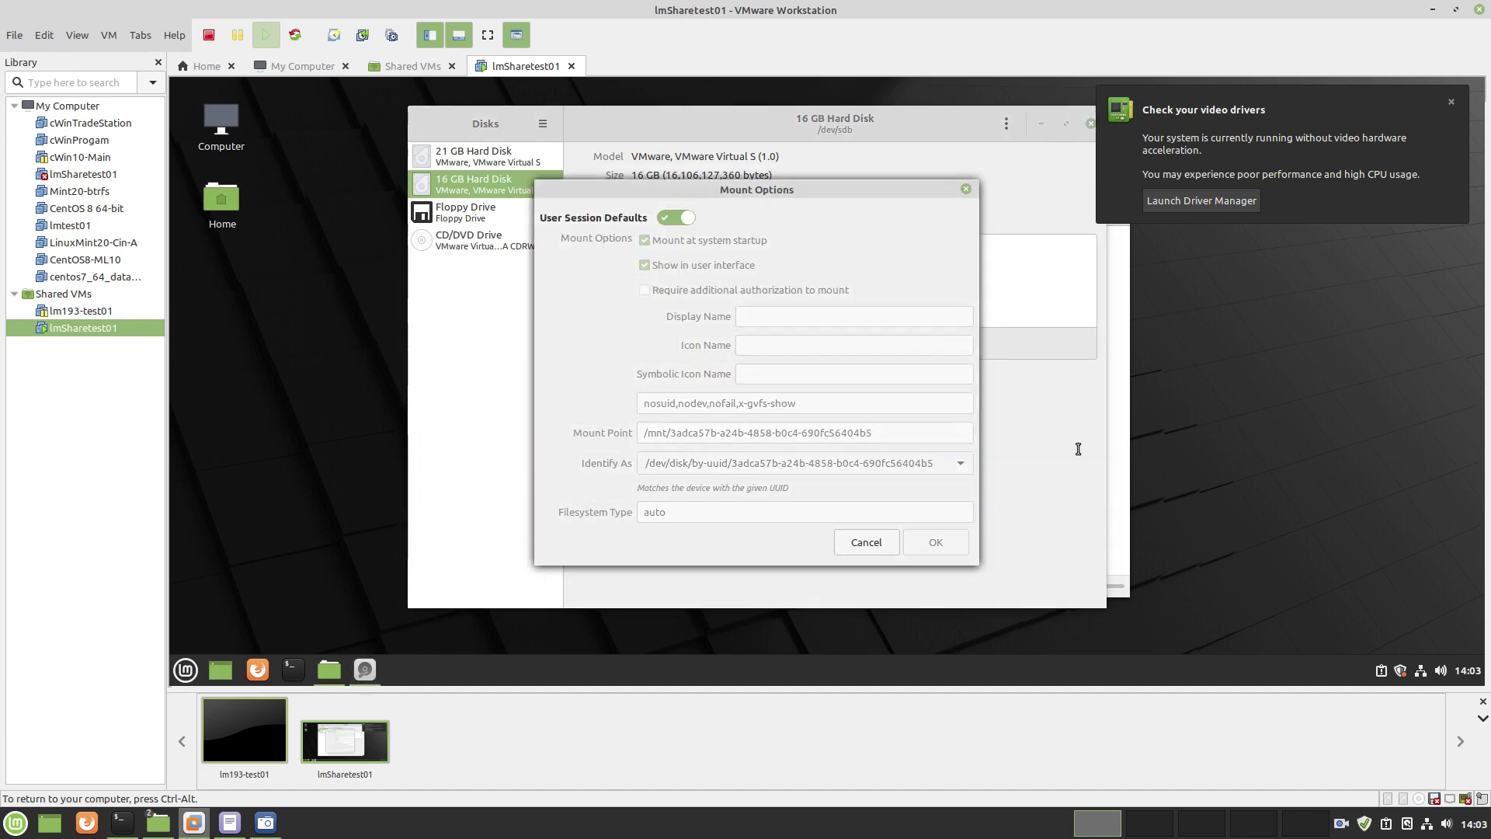
click(669, 216)
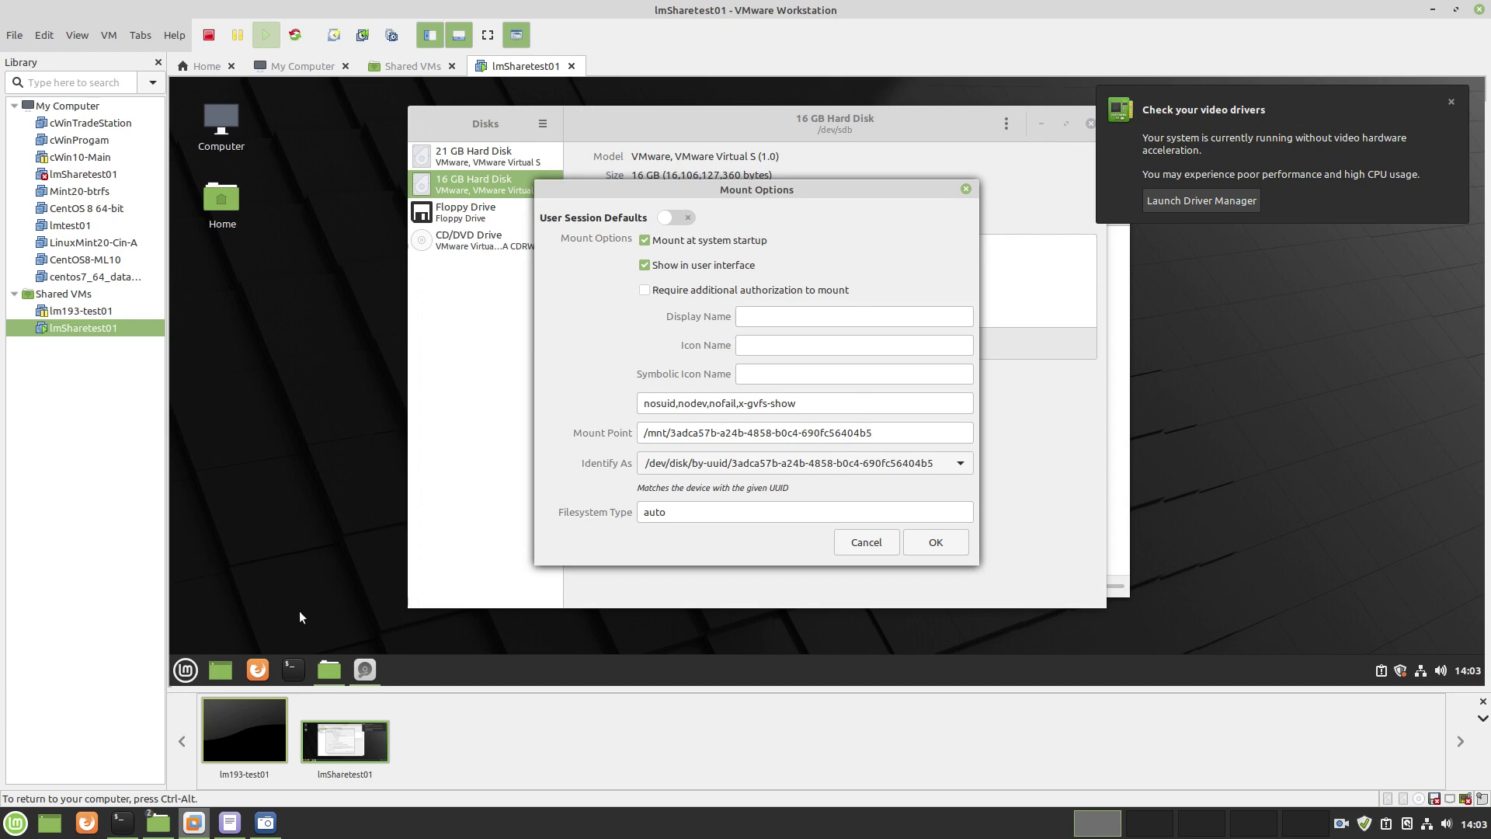
click(293, 669)
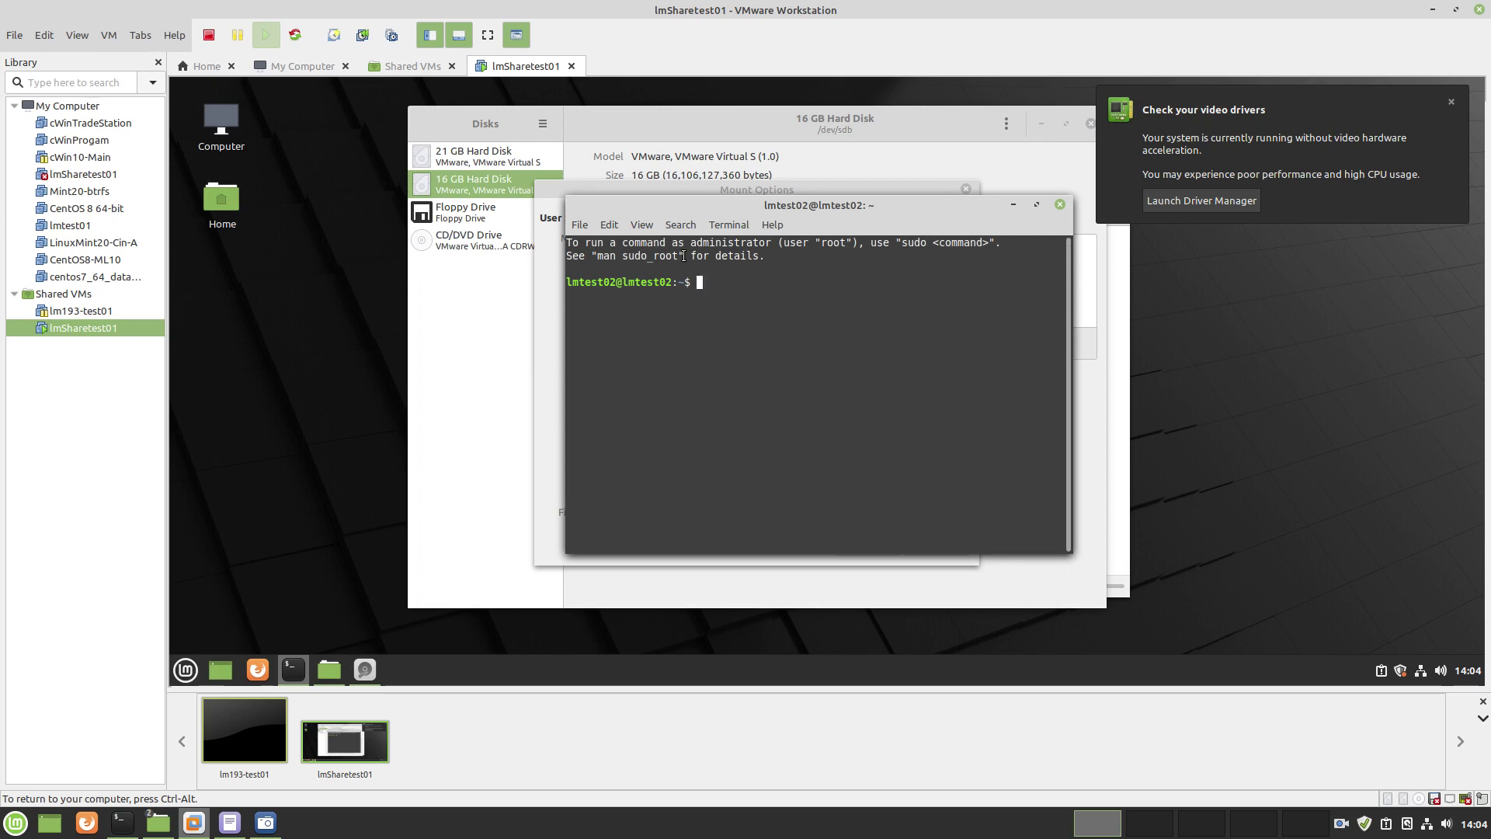
In the terminal, go into Documents and create a drive1 folder, listing to confirm it
text(cd Doc)
key(Tab)
key(Return)
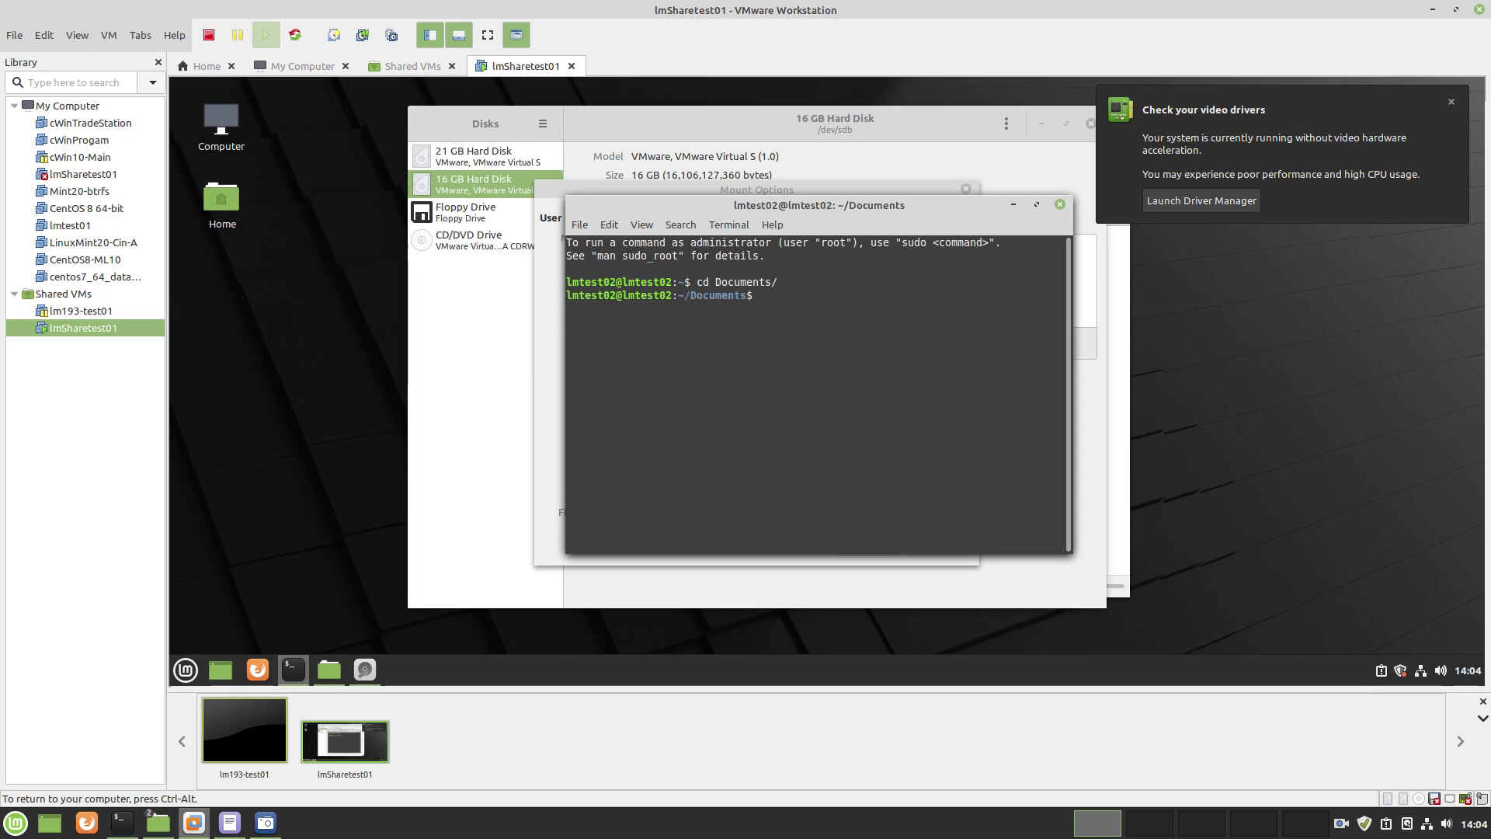
text(ls)
key(Return)
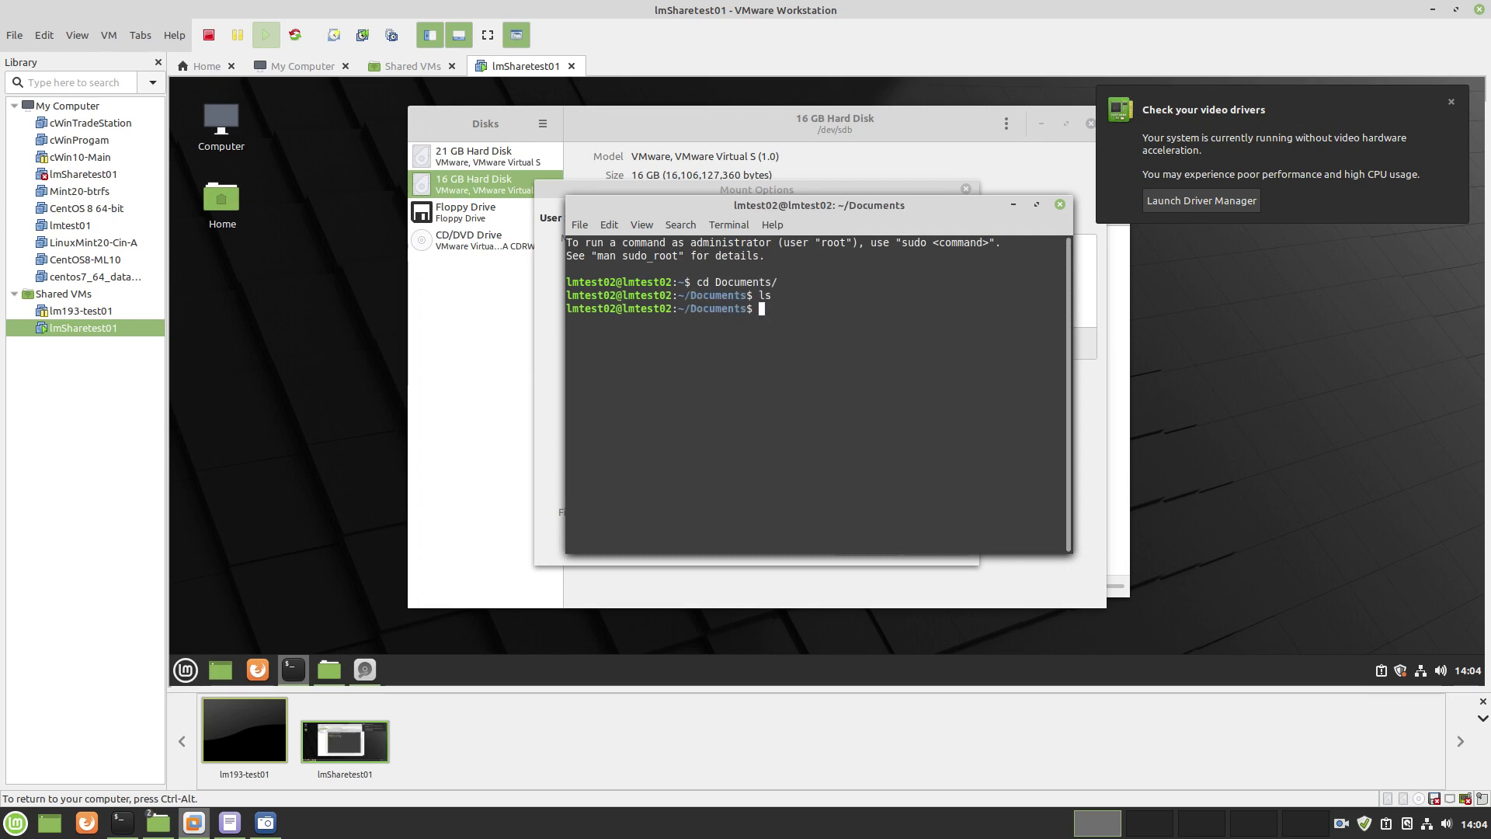
text(mkdir dr)
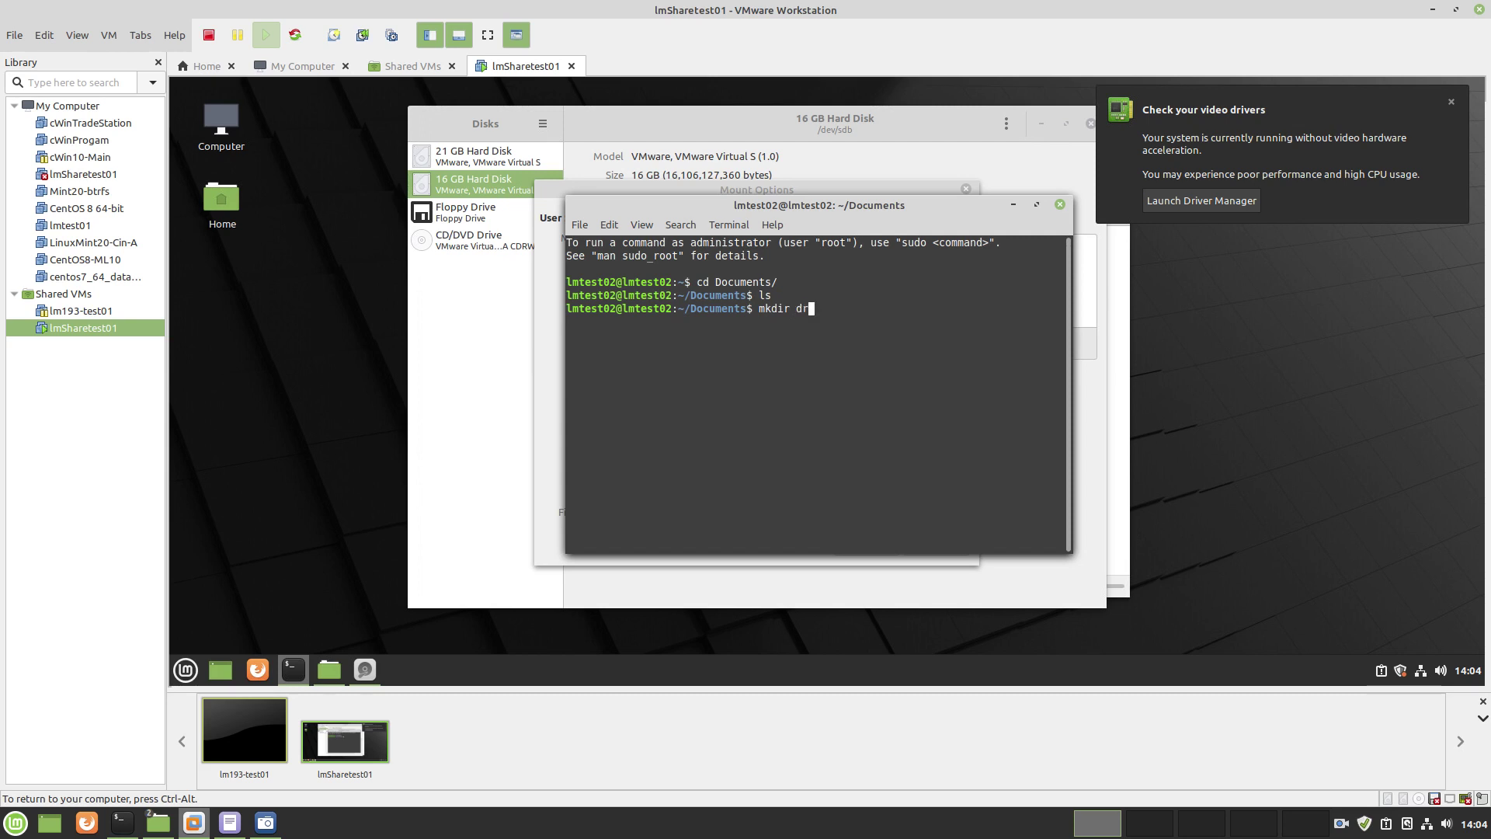
text(ic)
key(BackSpace)
text(ve)
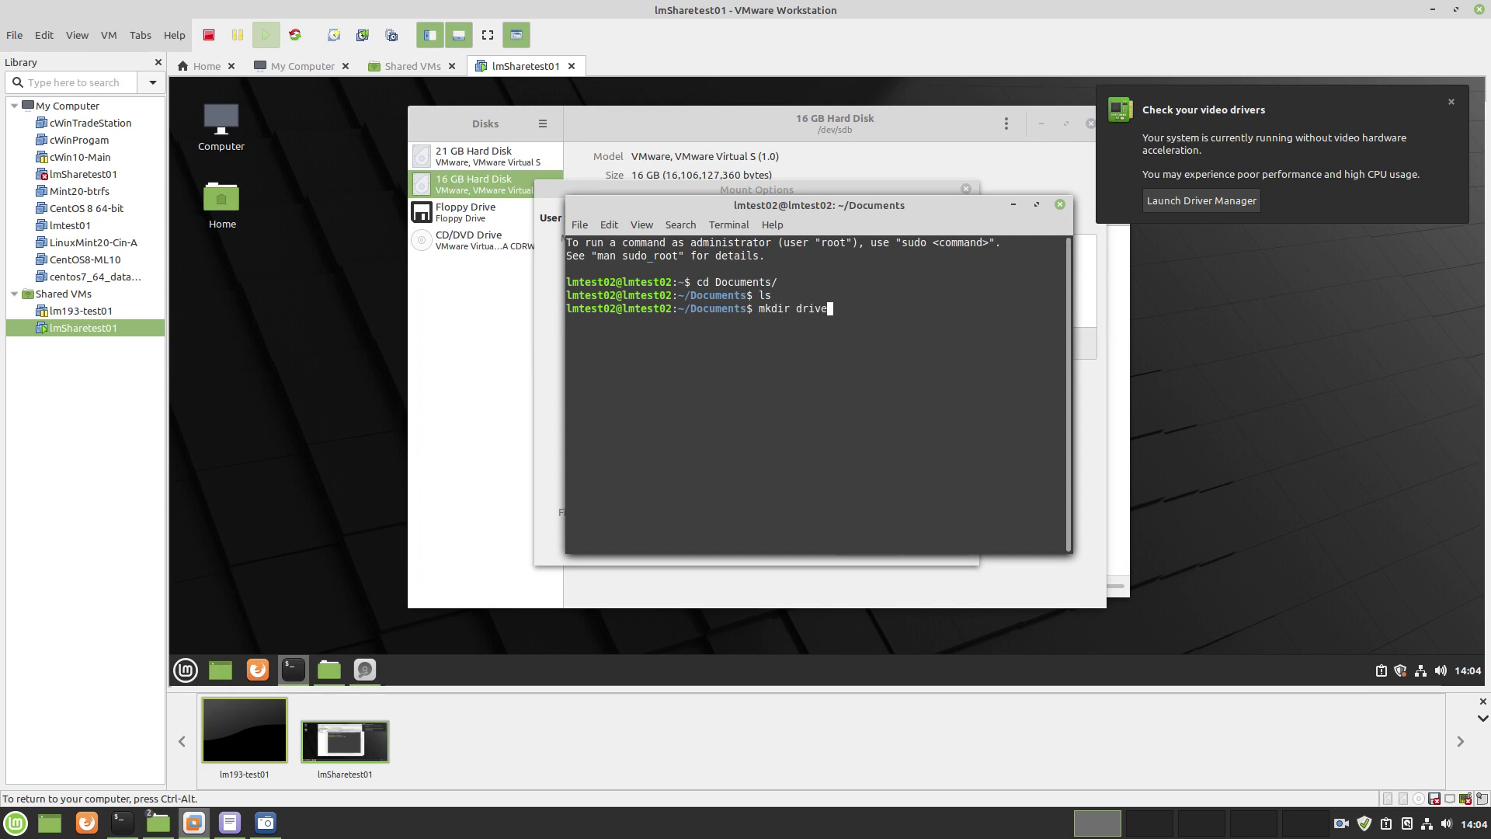
text(1)
key(Return)
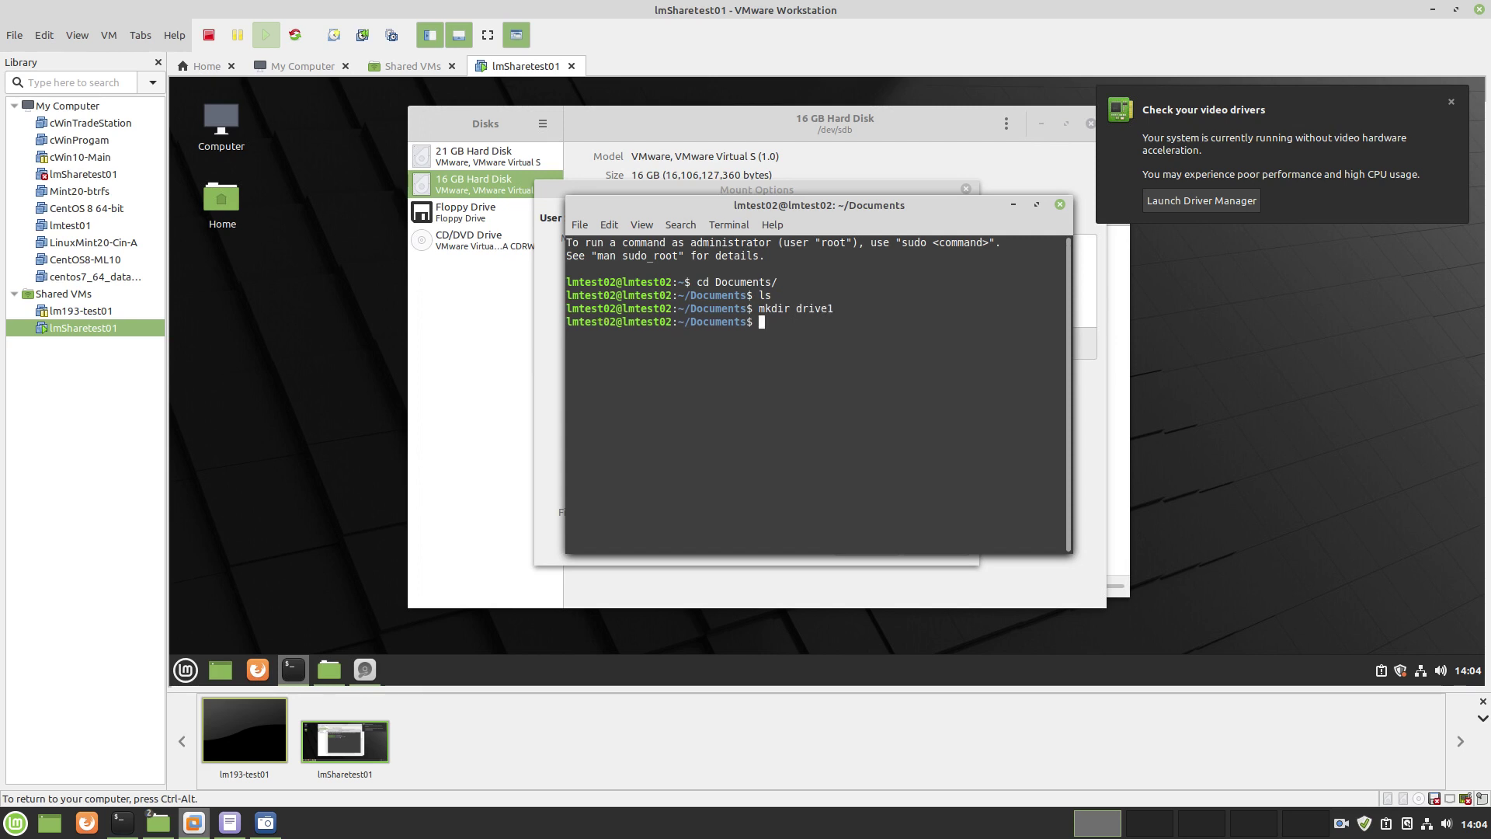
text(ls)
key(Return)
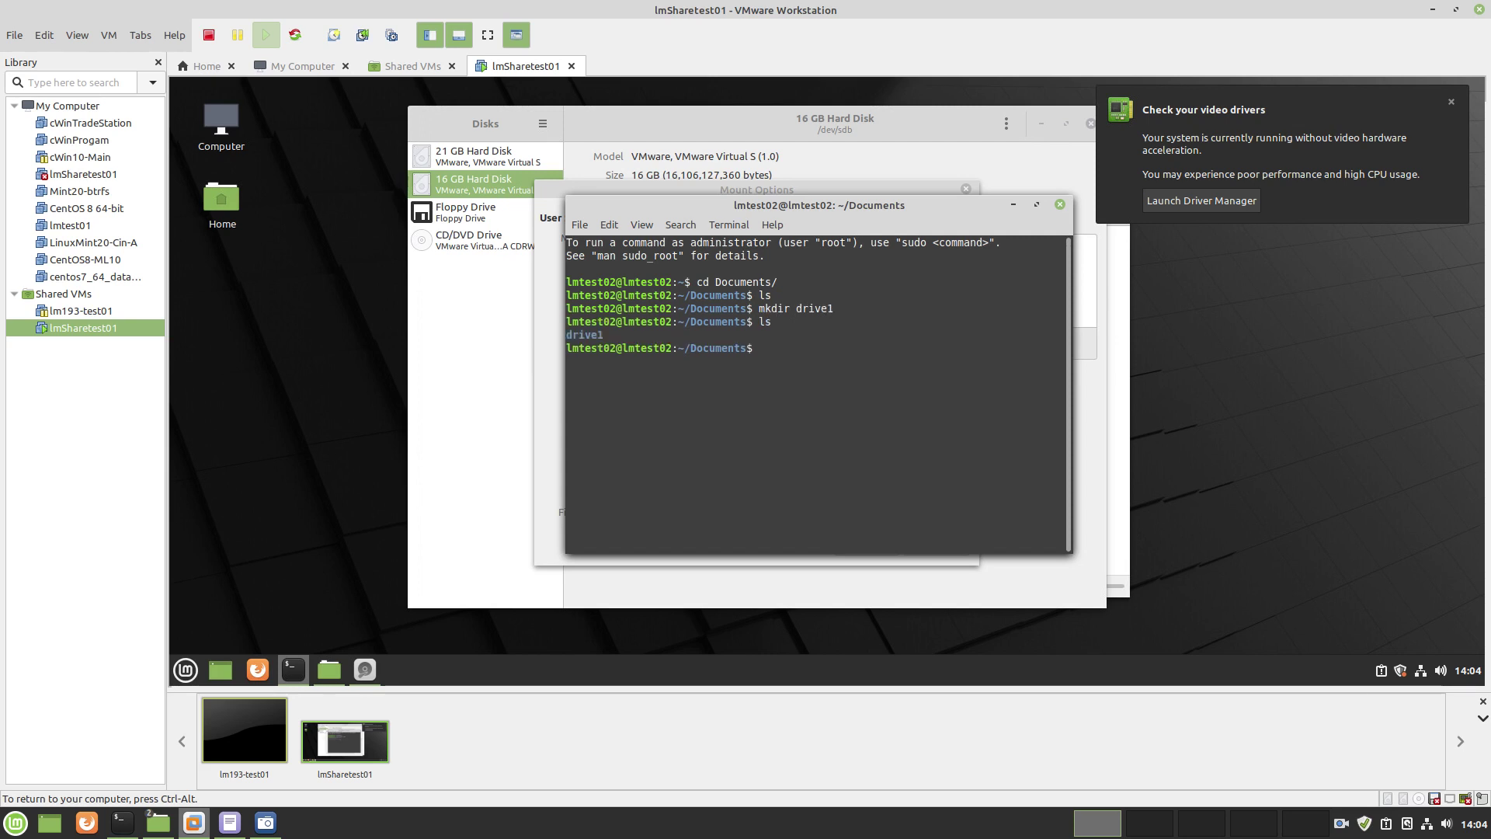
Enter drive1, print its path with pwd, and copy the path
text(cd drive)
key(Tab)
key(Return)
text(pwd)
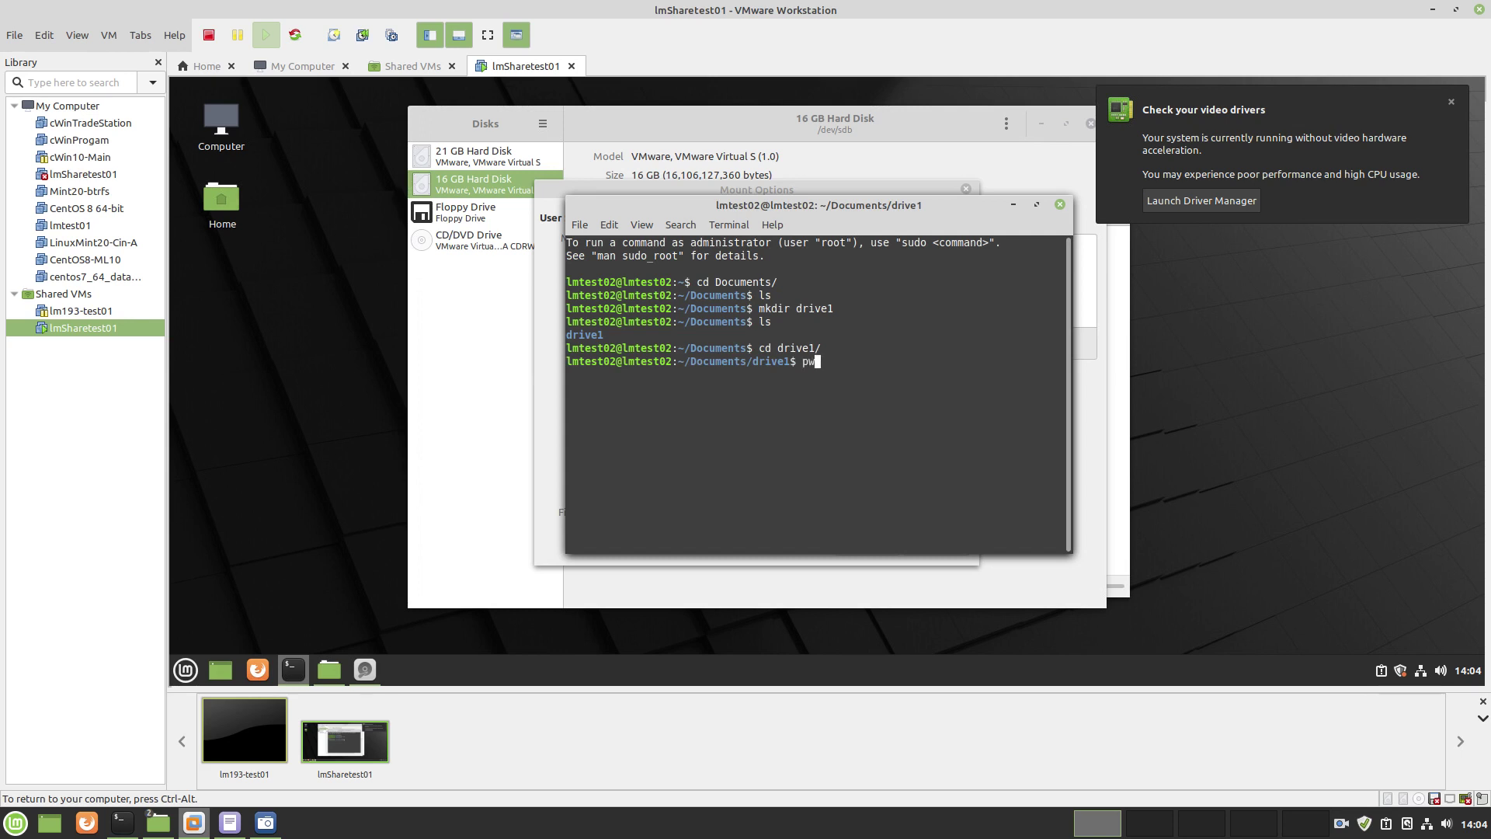
key(Return)
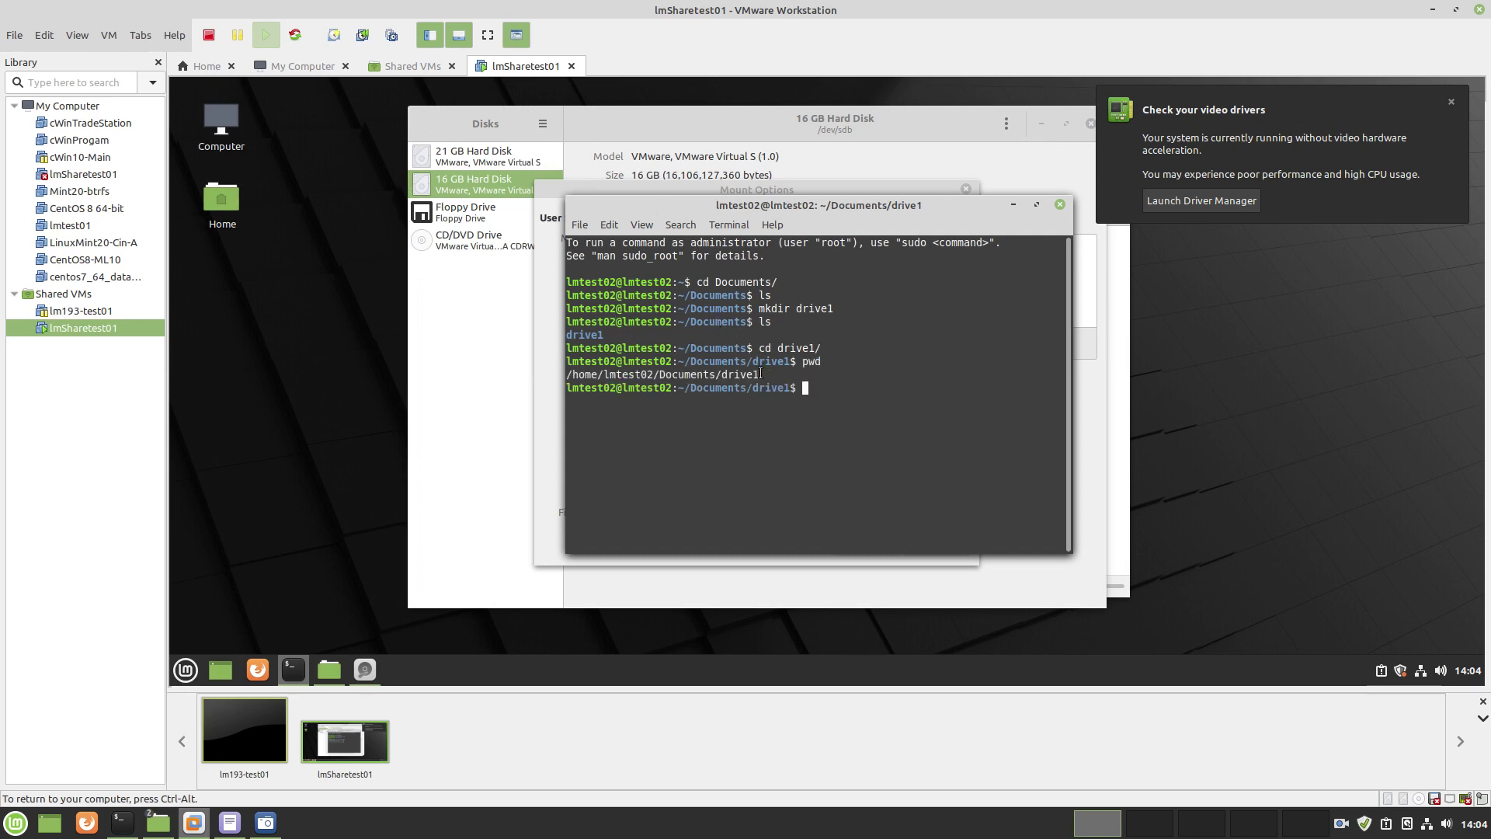
drag(760, 375, 566, 374)
right_click(583, 374)
Replace the partition's mount point with the copied Documents/drive1 path and apply the mount options
click(615, 437)
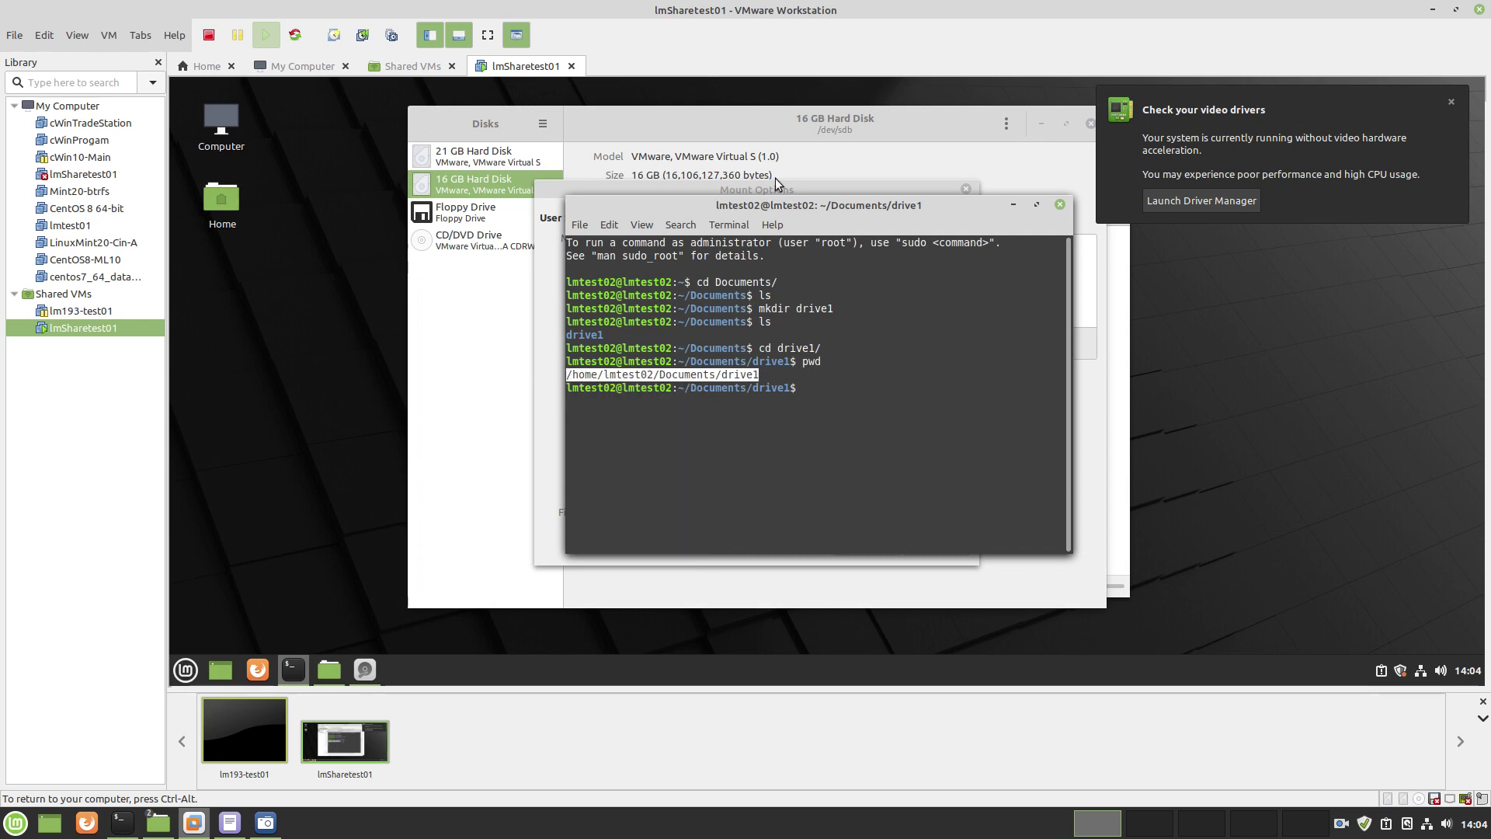
drag(778, 206, 1077, 400)
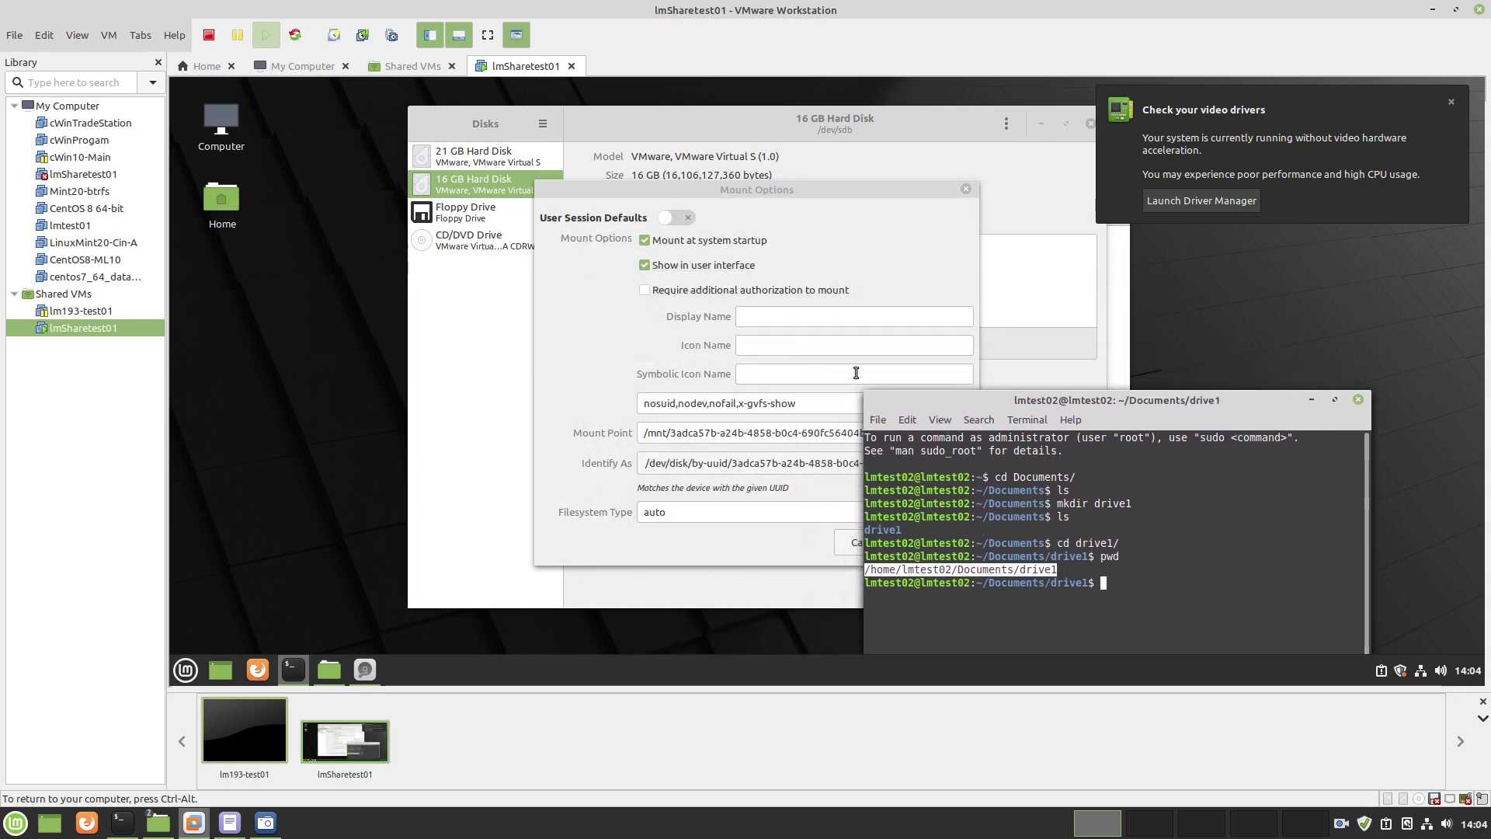
drag(919, 414, 1161, 460)
drag(889, 433, 630, 440)
right_click(652, 435)
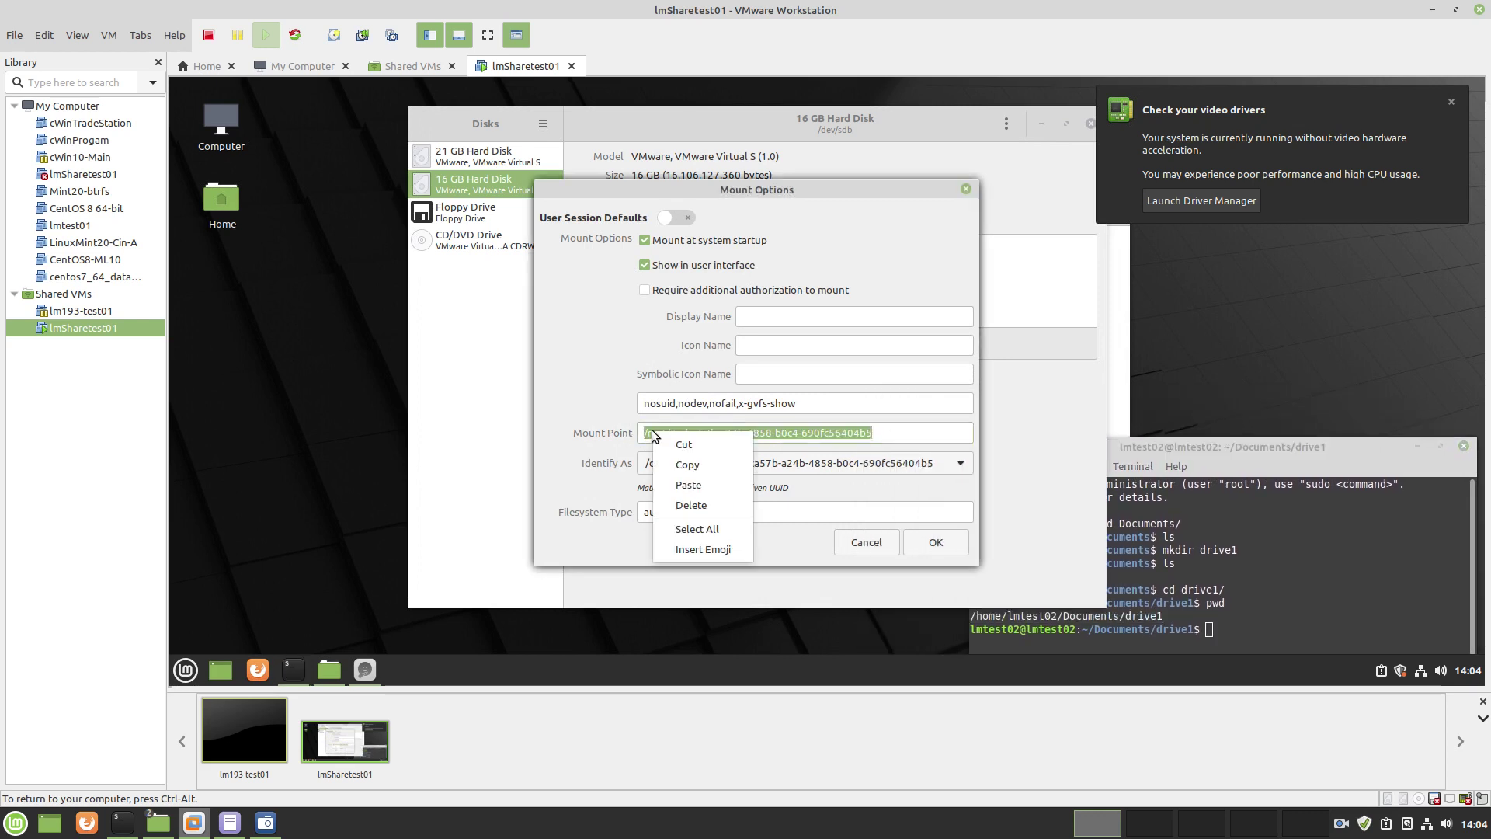
click(688, 485)
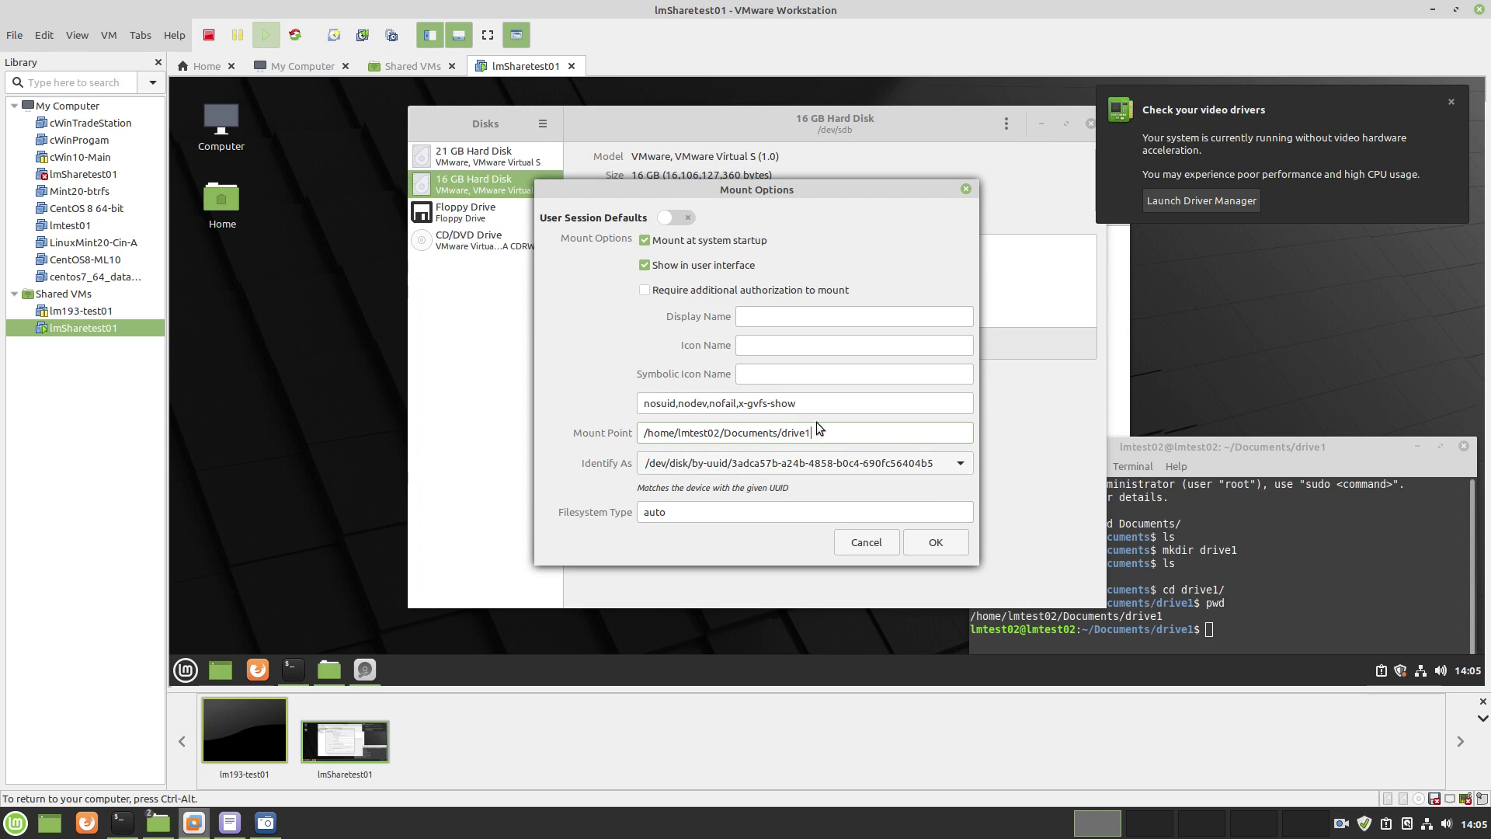
click(949, 540)
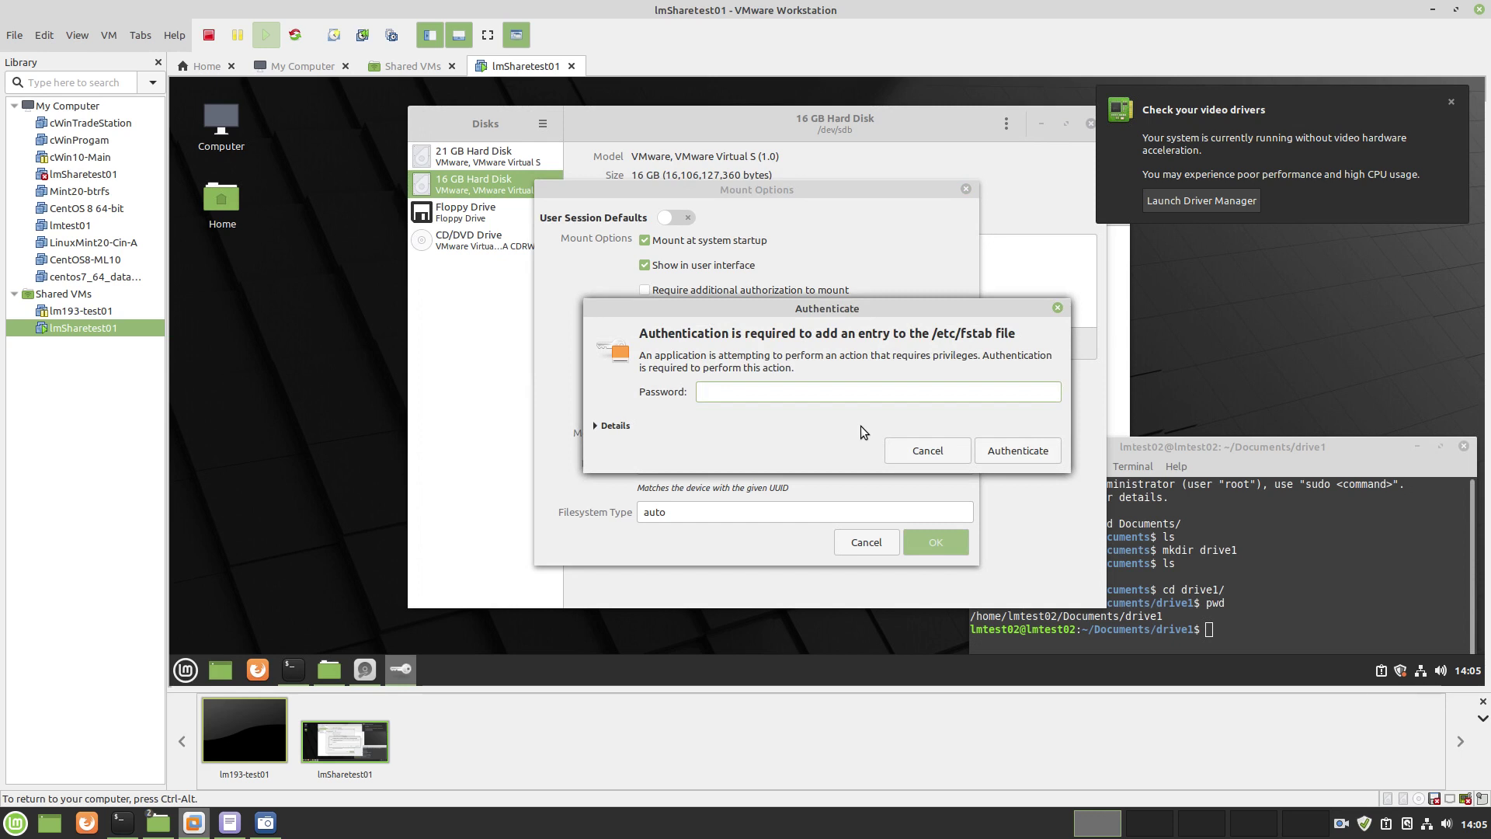
Enter the account password to authorise writing the mount entry to /etc/fstab
text(xxxxxxx)
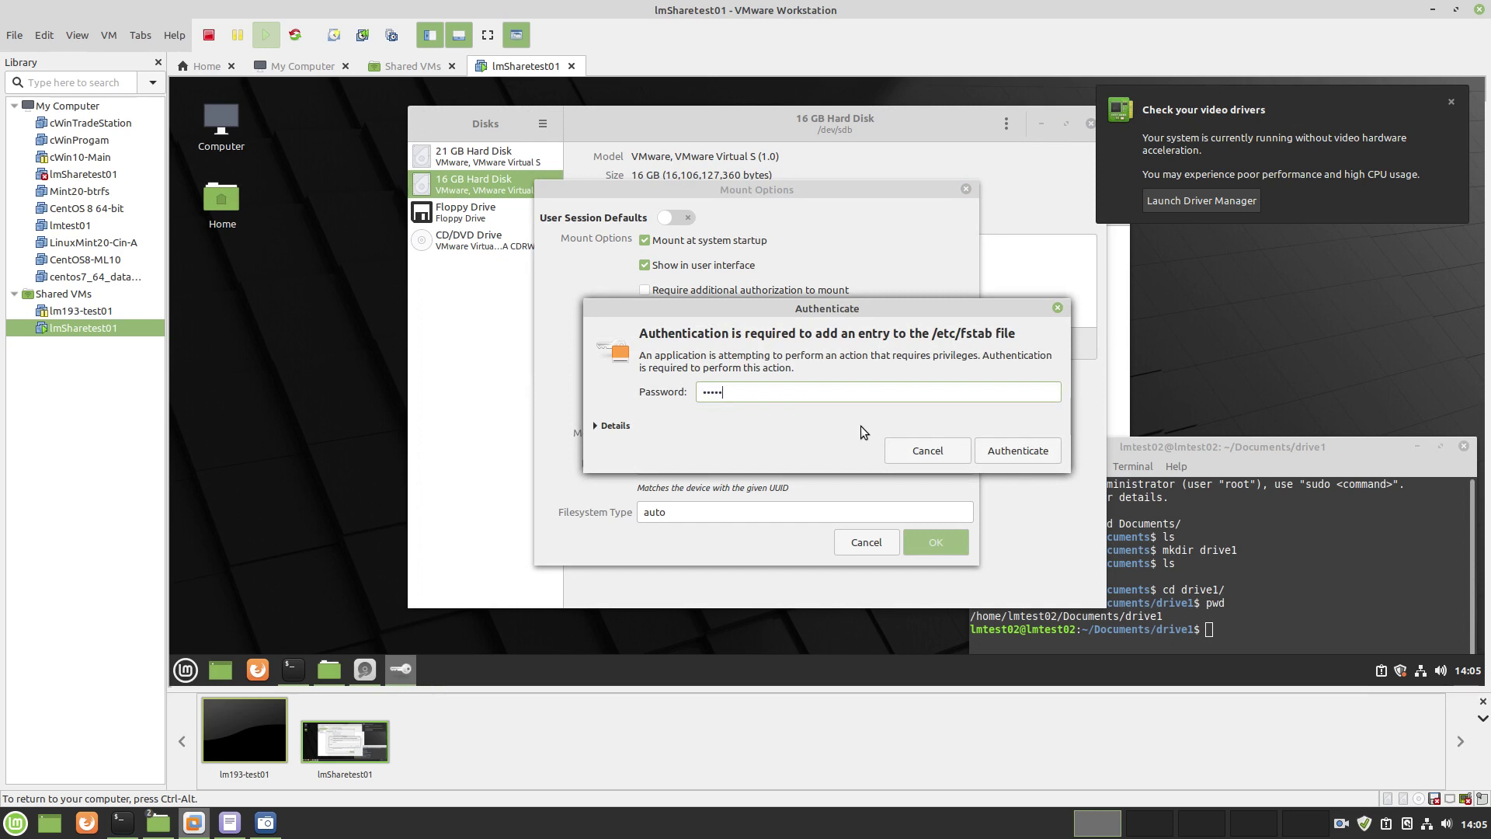
text(xxxx)
click(1023, 455)
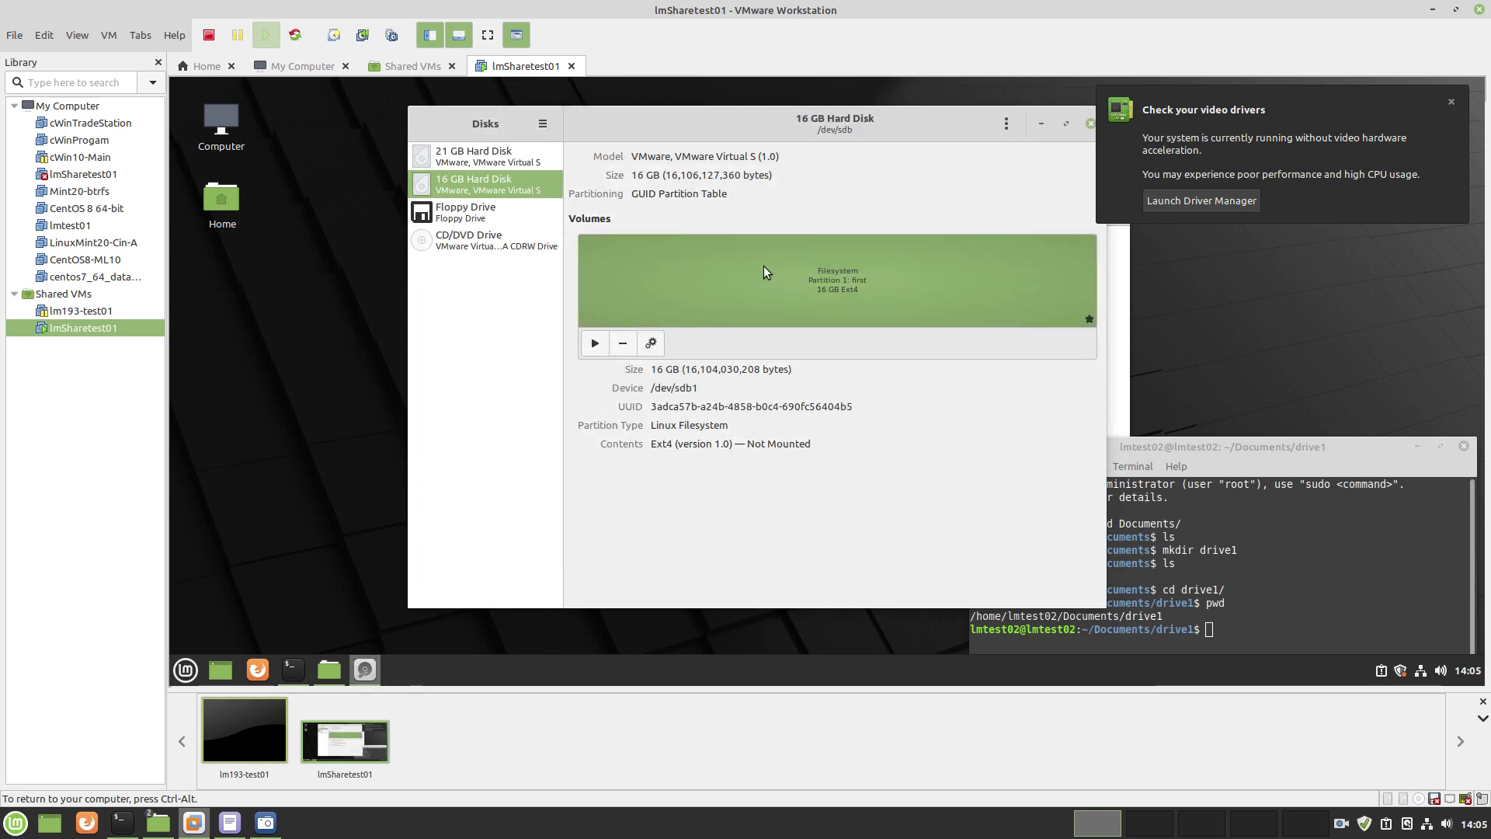
Mount /dev/sdb1 at drive1 and open Home > Documents > drive1 in the file manager
click(596, 344)
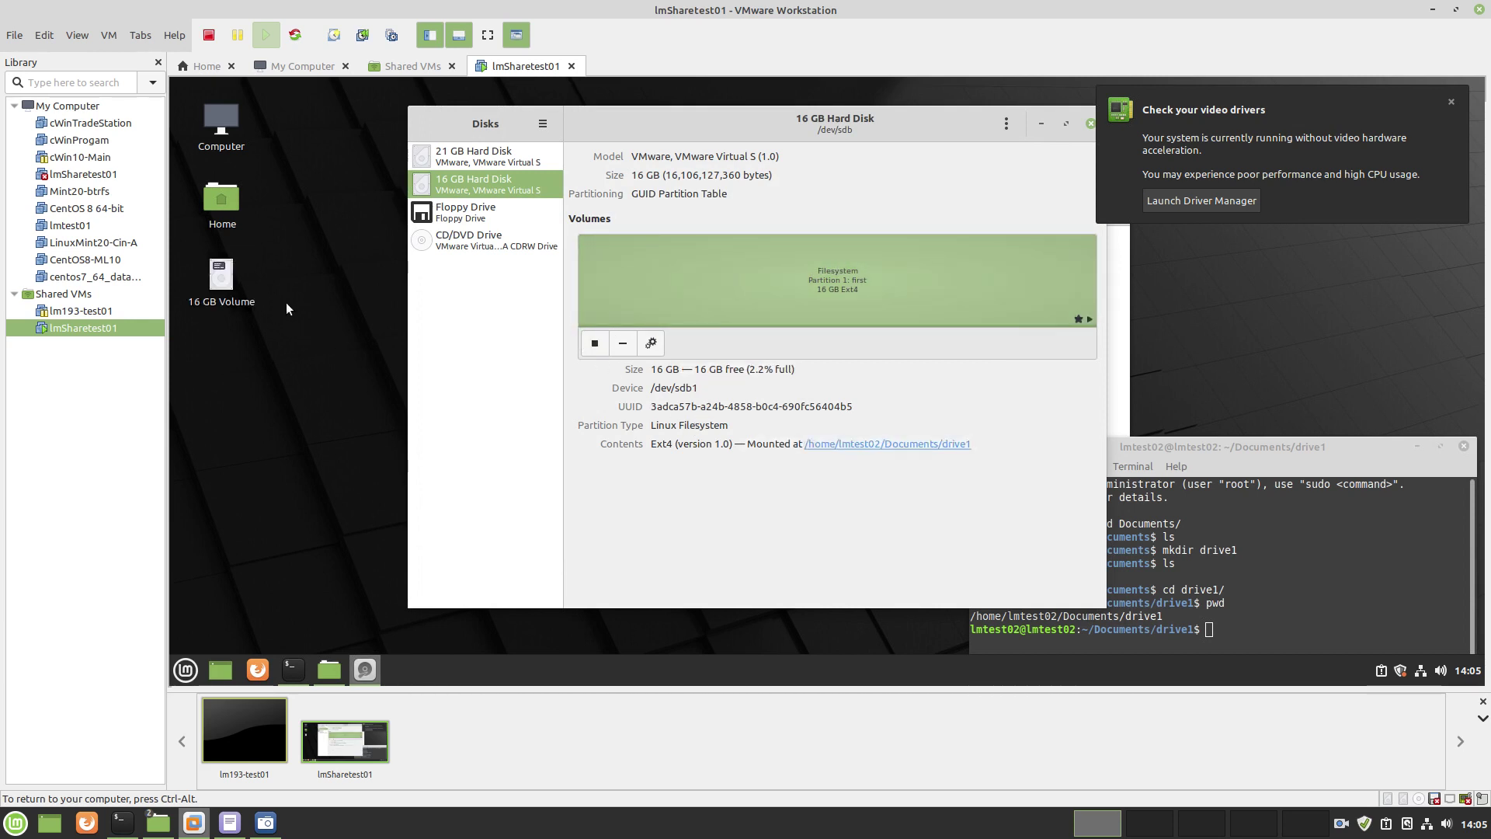
double_click(222, 199)
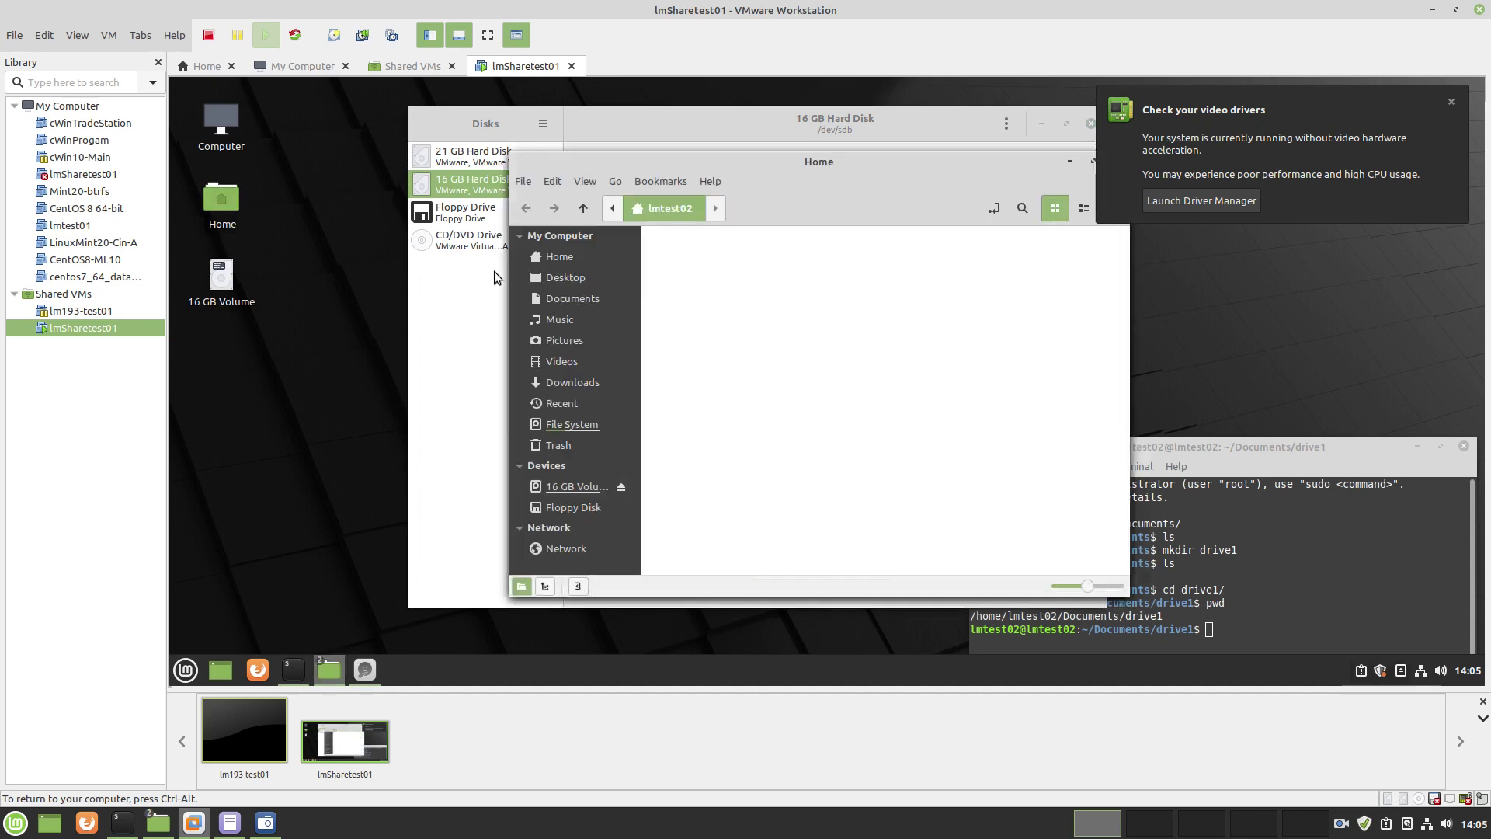
double_click(773, 278)
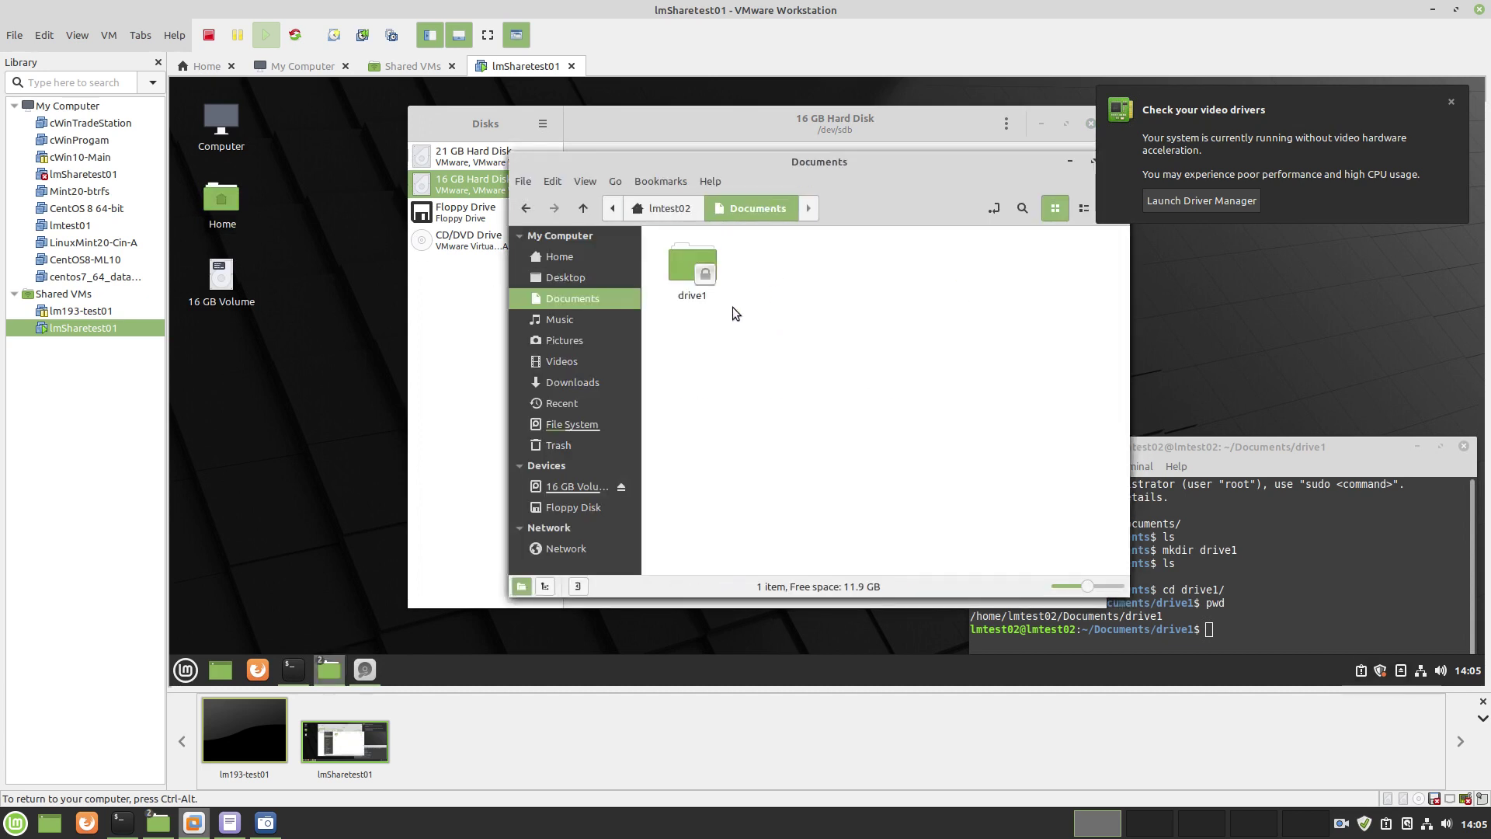
double_click(683, 288)
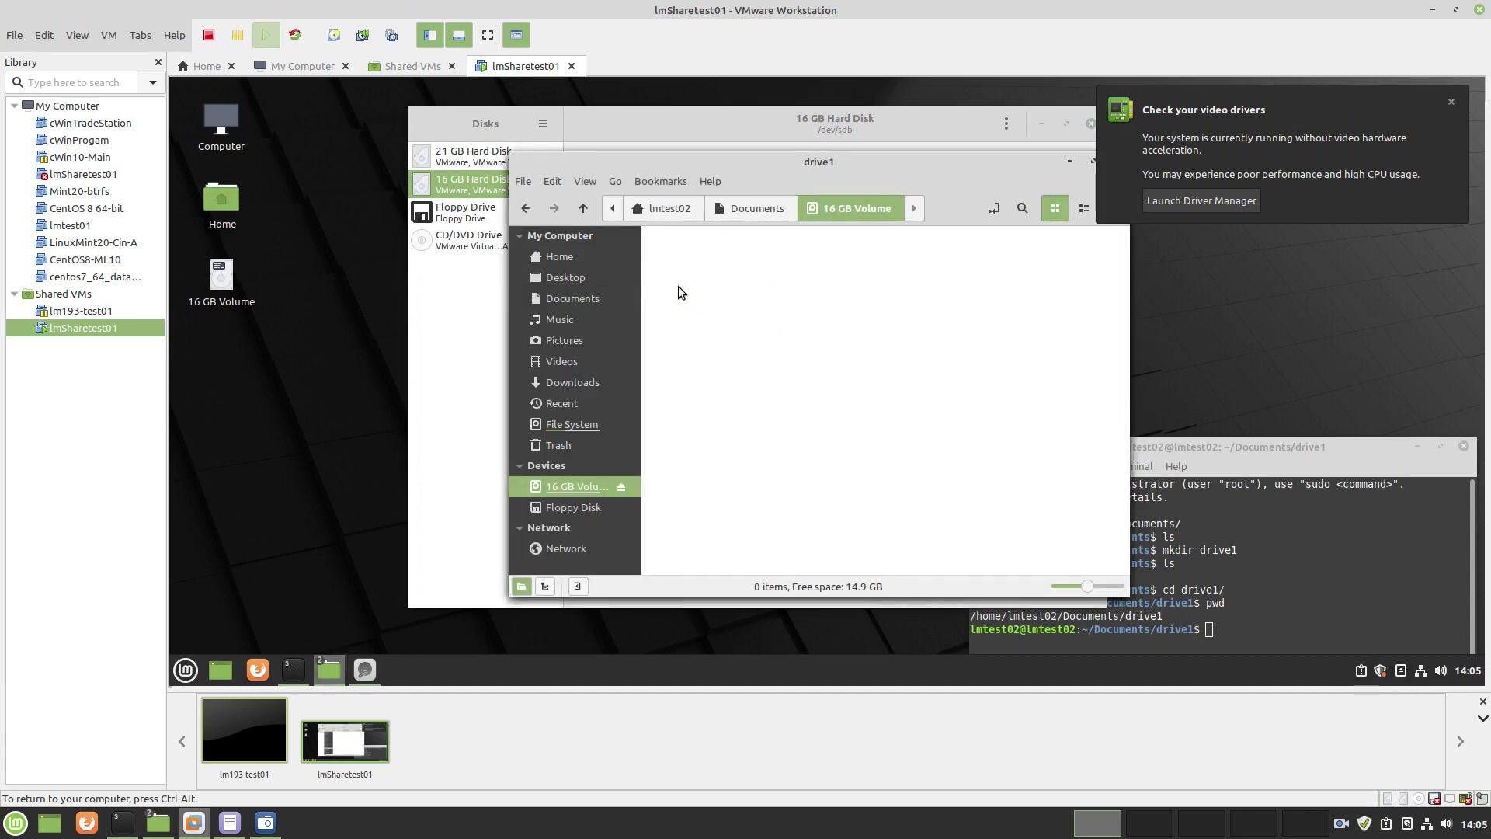
Check that drive1 is empty, go back up to Home, and close the file manager
right_click(815, 289)
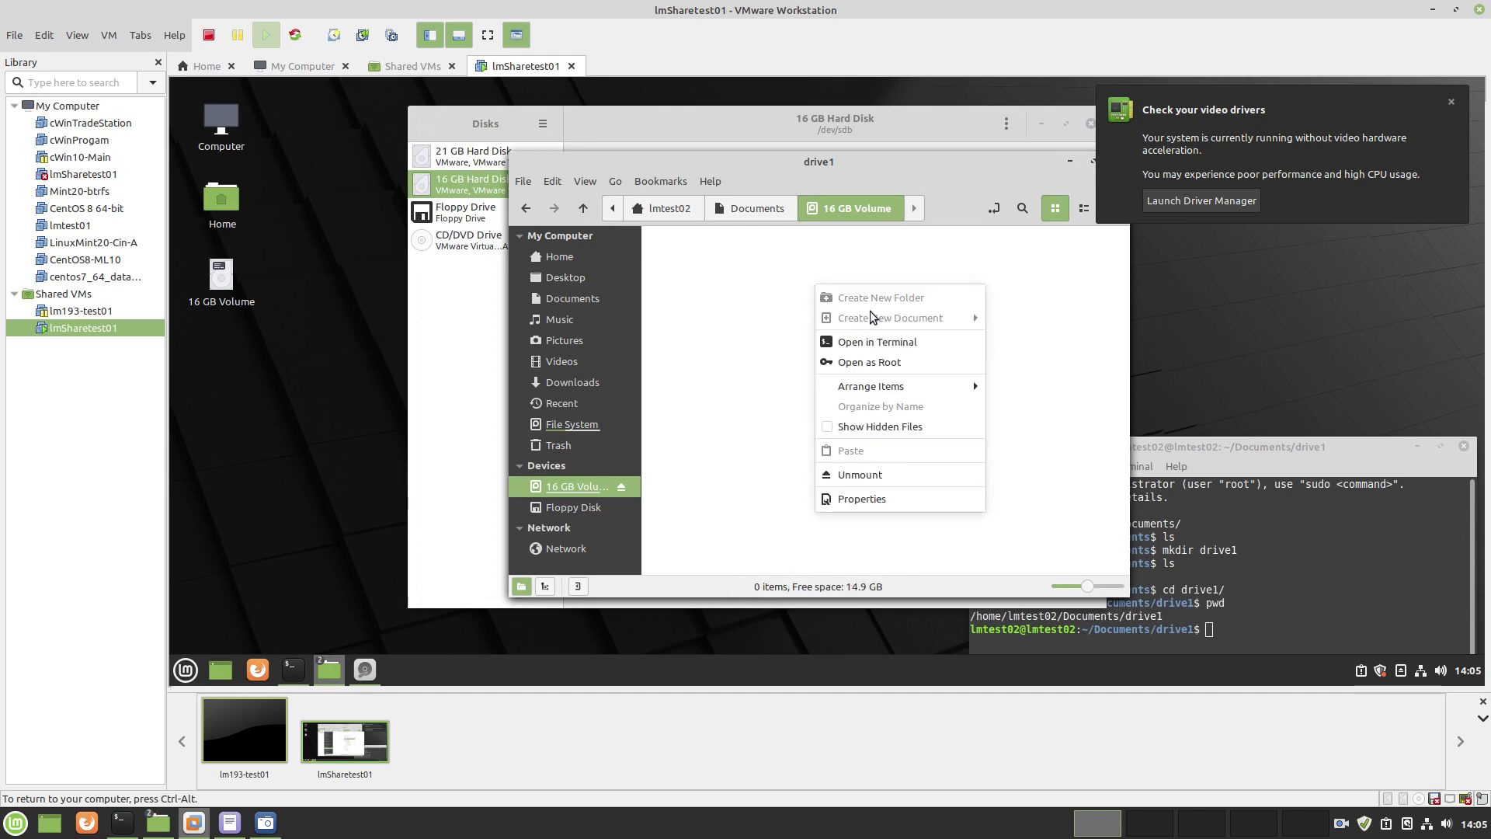
click(742, 296)
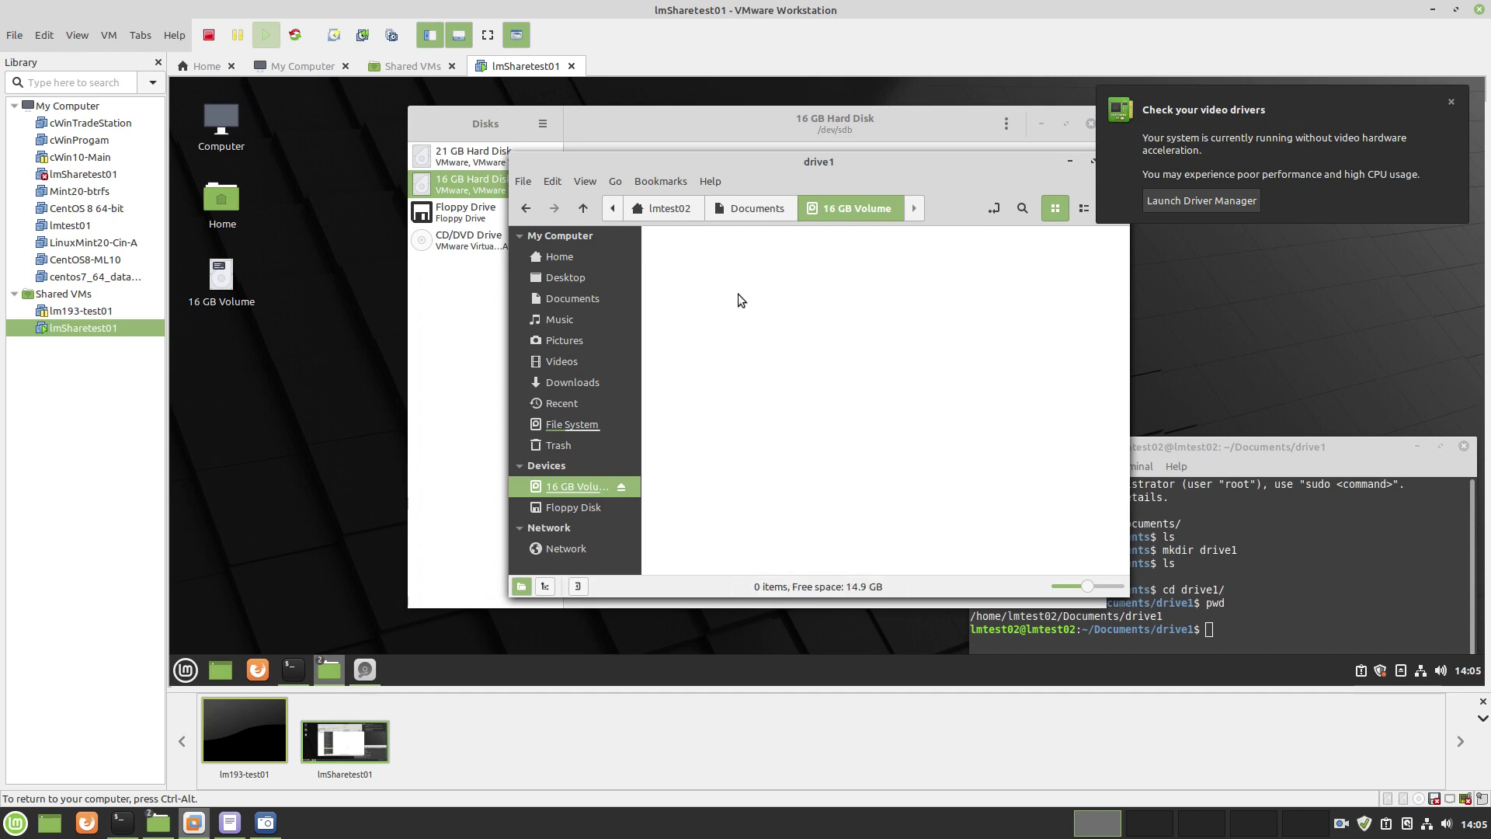
click(763, 212)
click(868, 277)
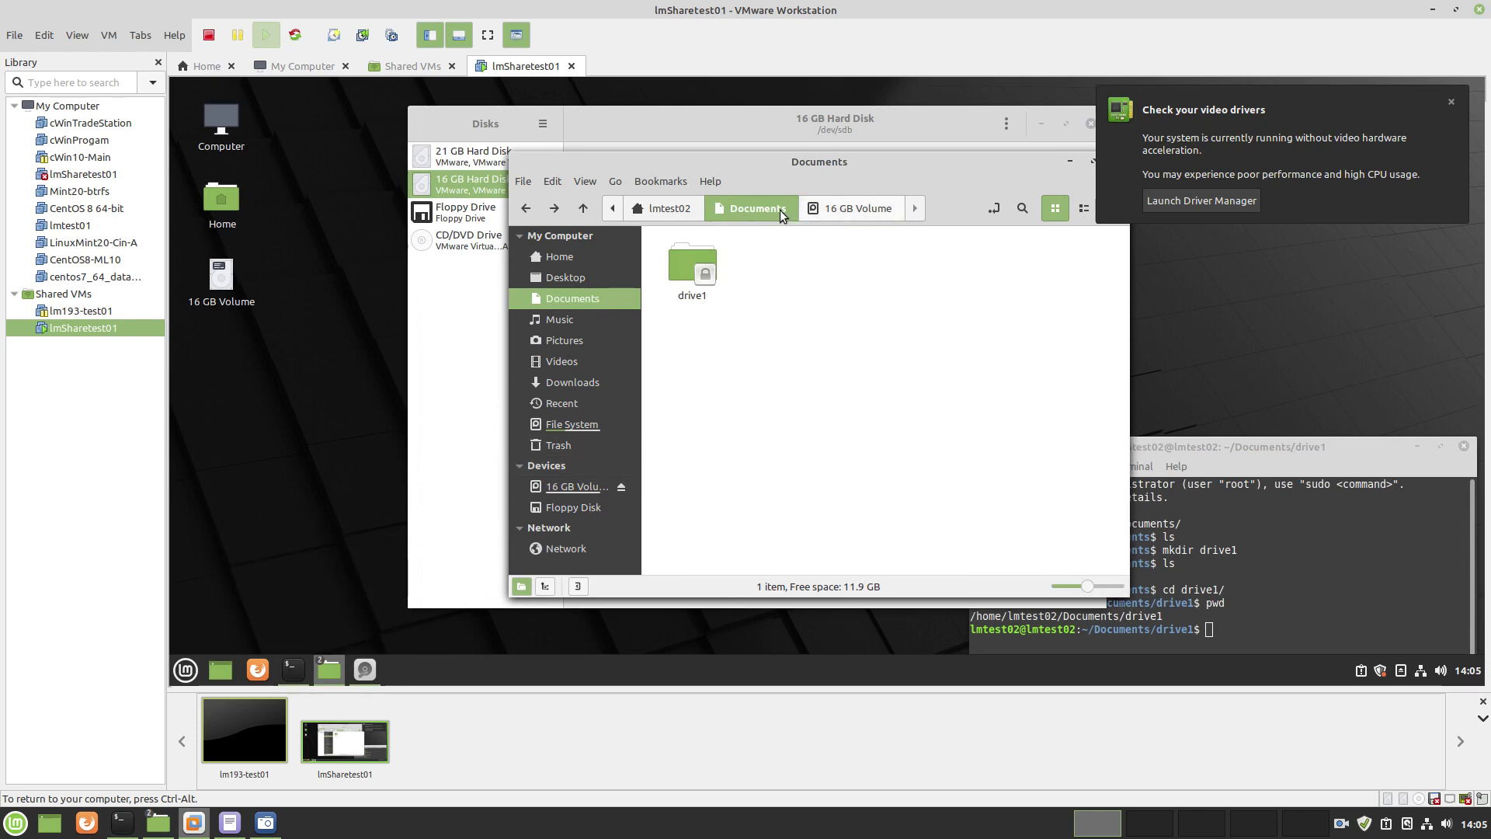
click(681, 215)
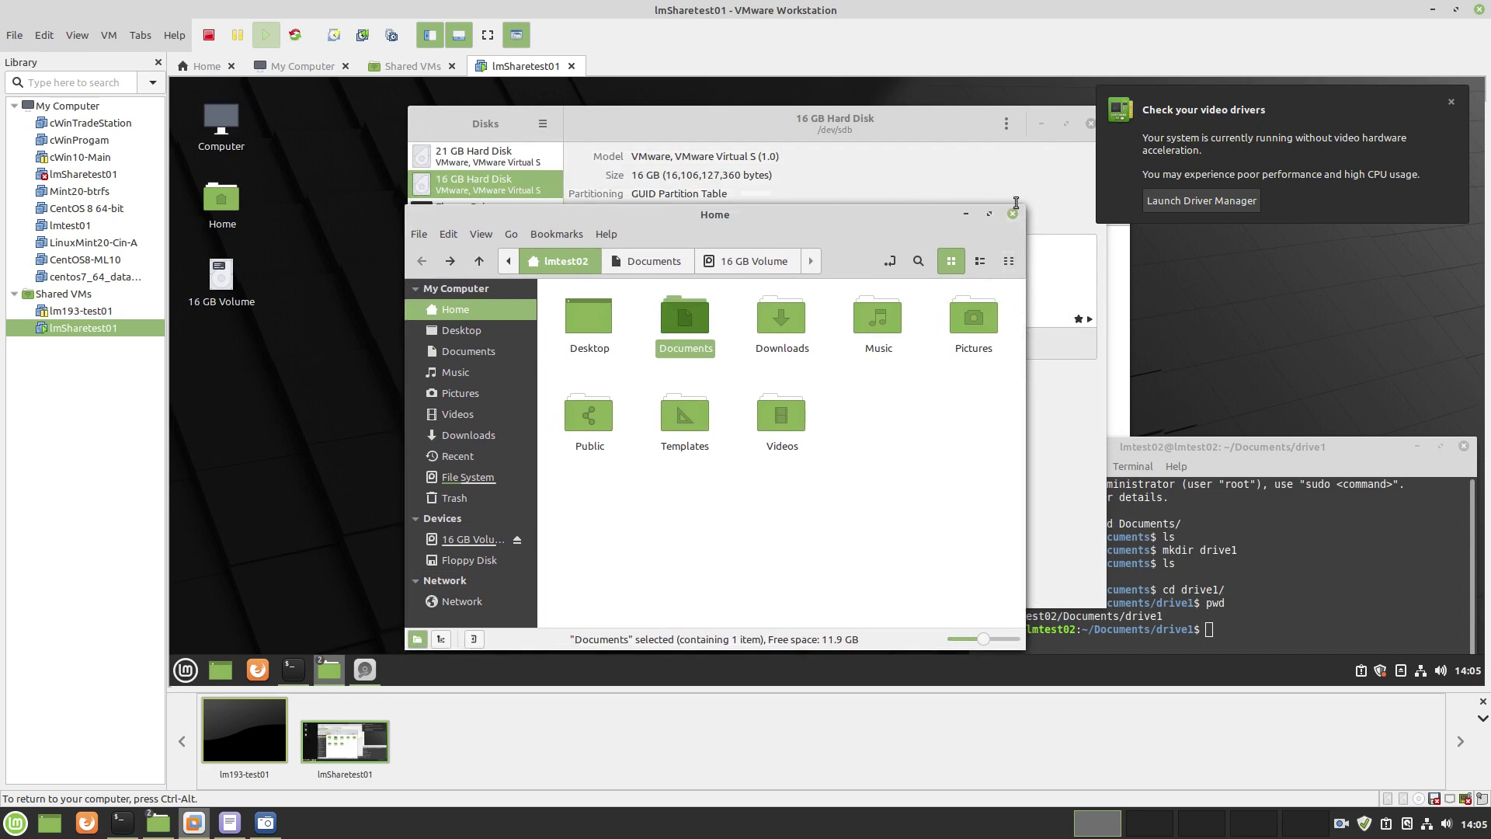
key(ctrl+w)
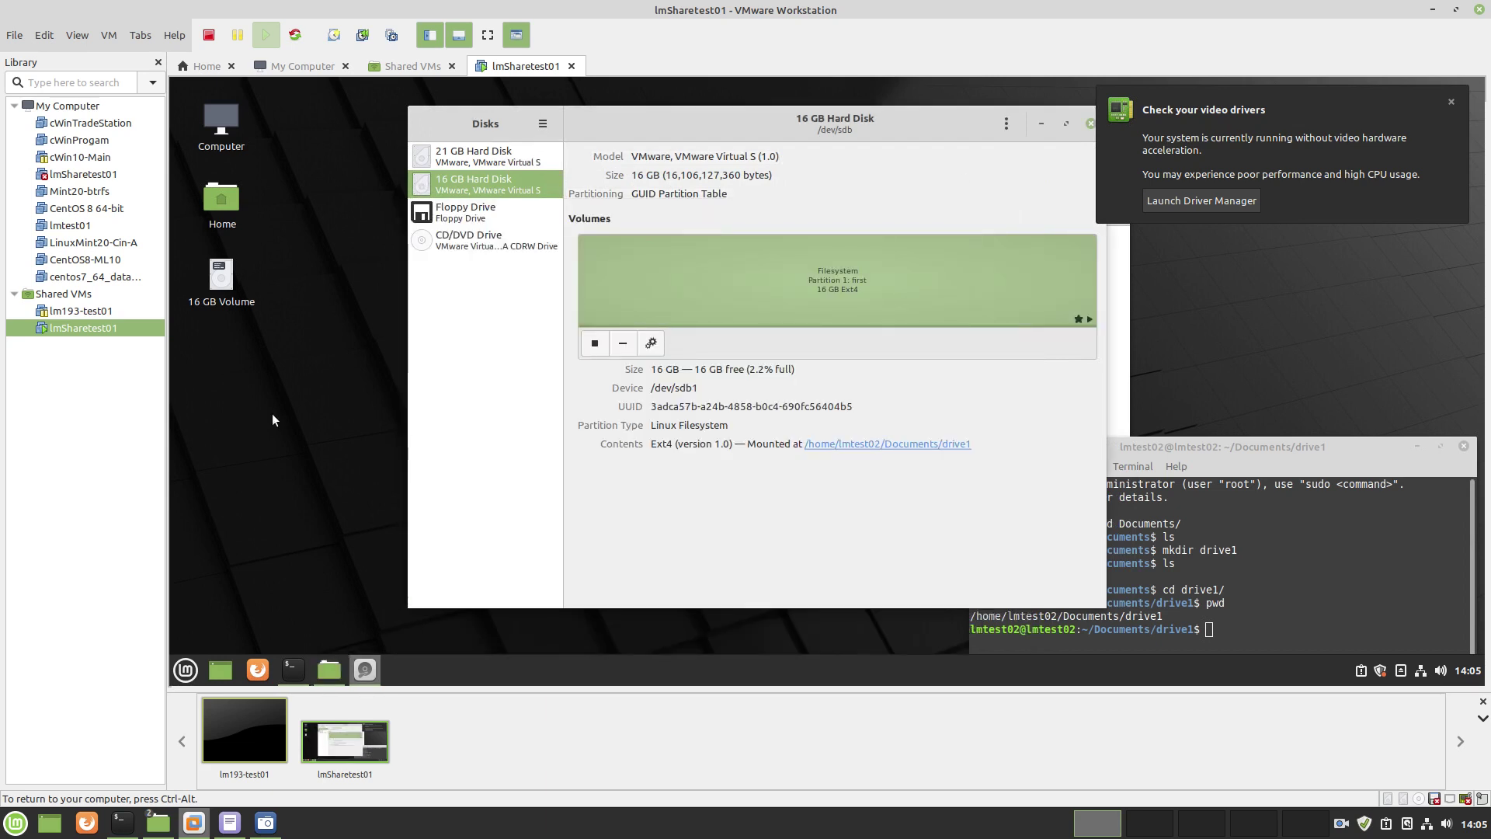
In the terminal, move up to Documents with cd .. and list its contents
click(293, 670)
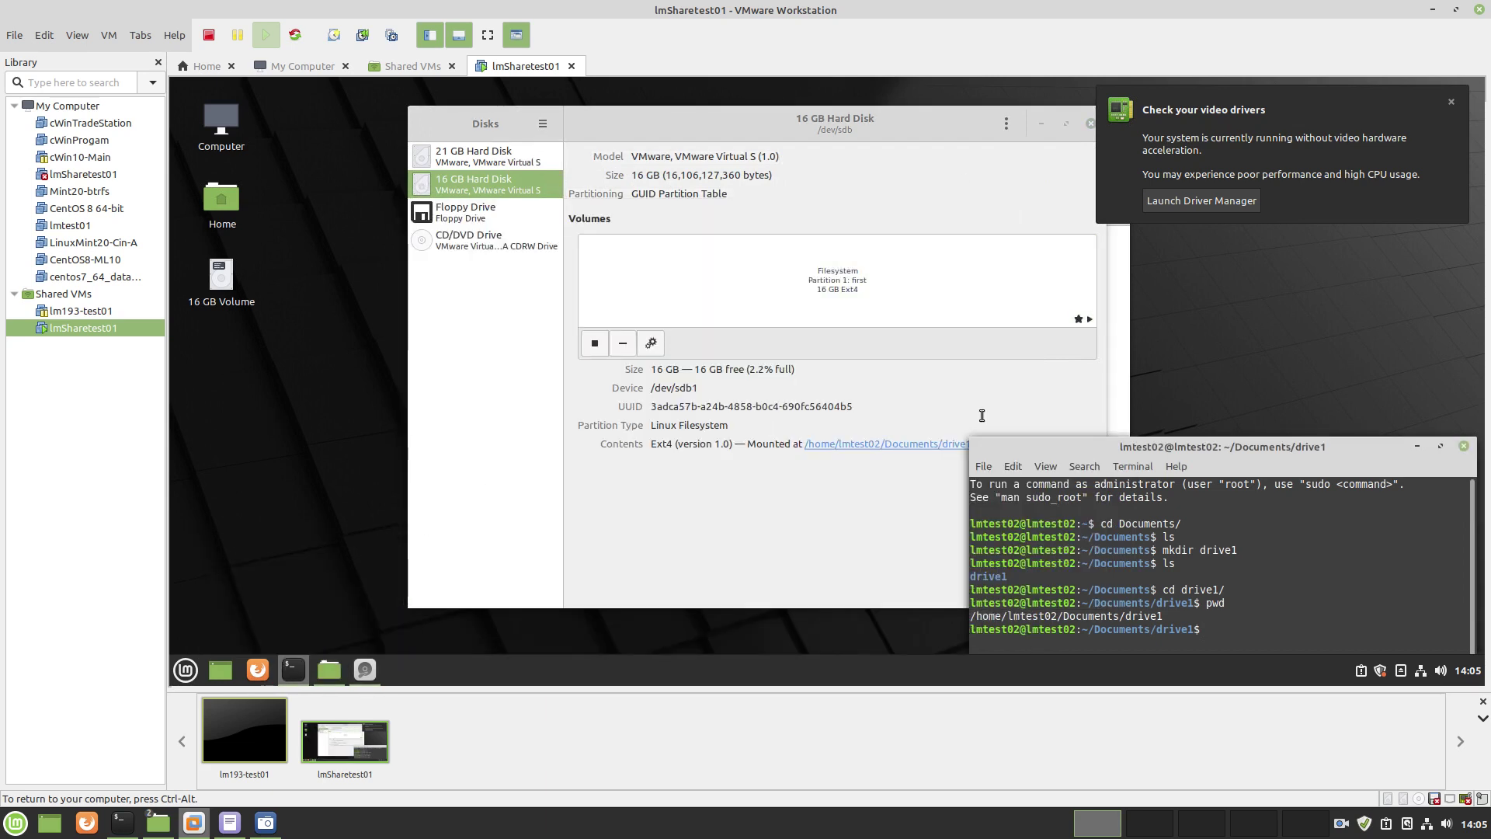
click(1046, 466)
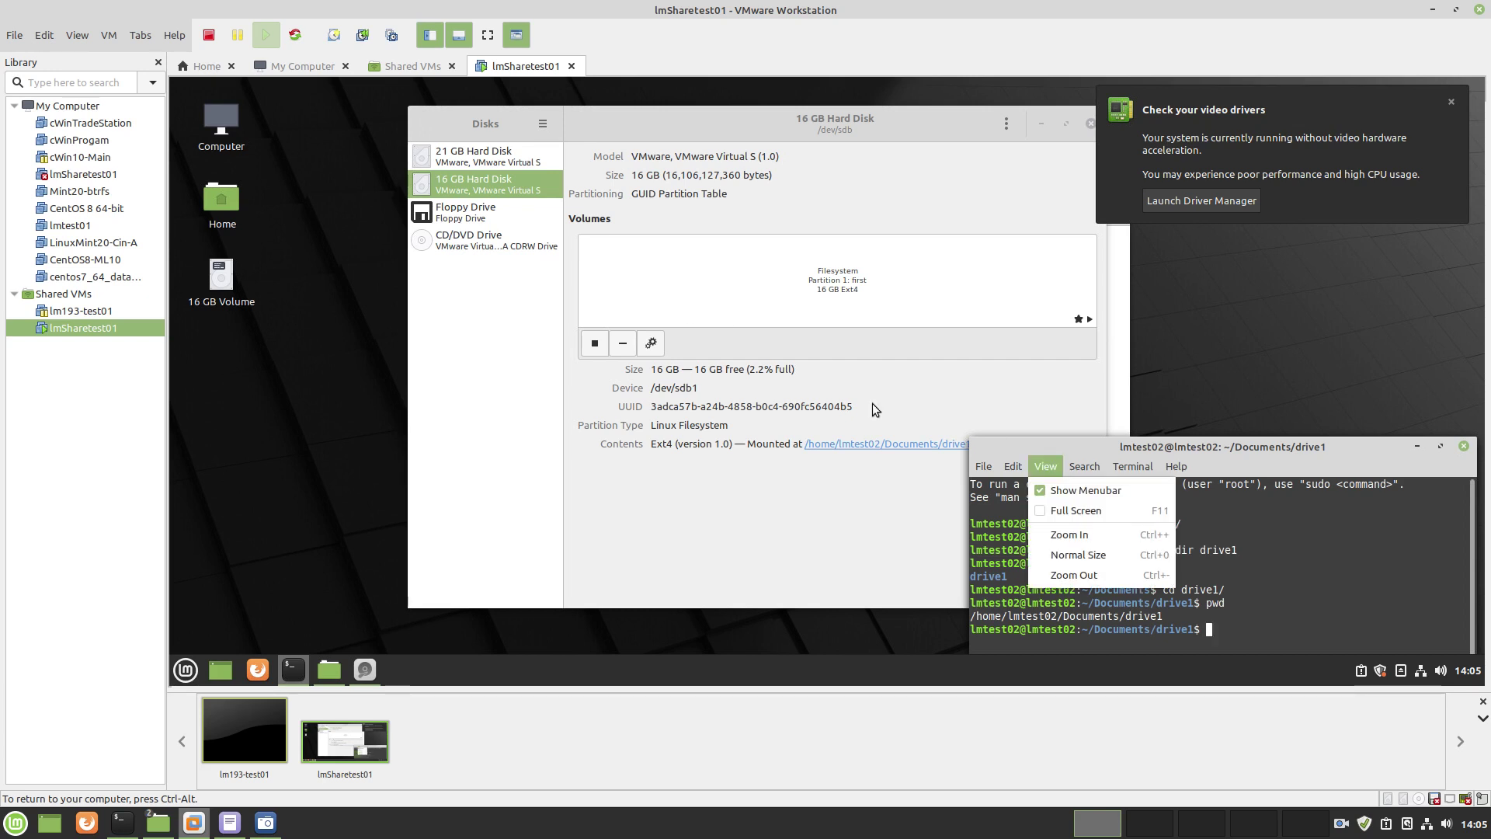
click(1086, 450)
drag(1085, 451, 584, 263)
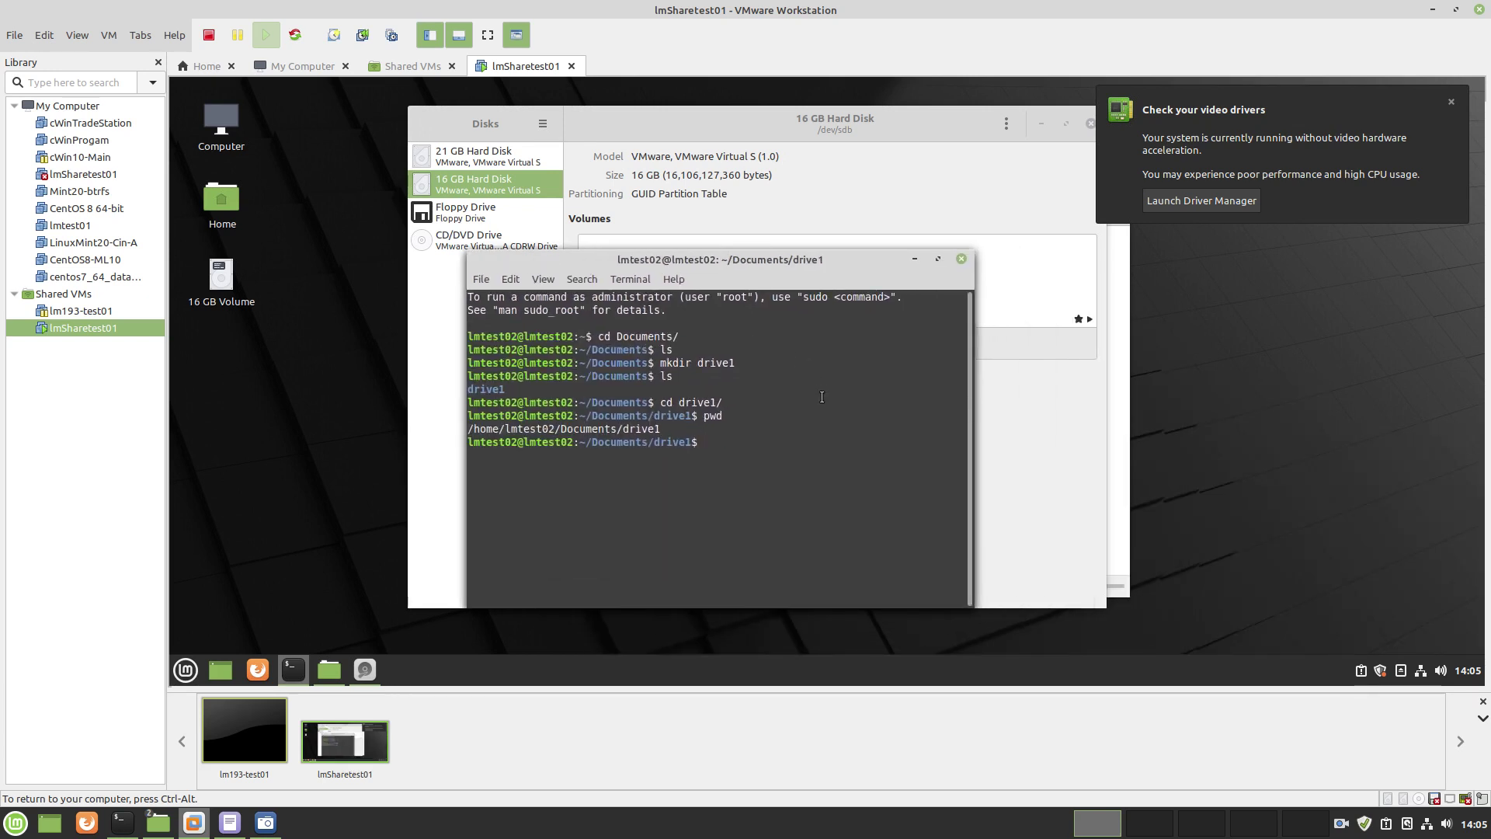
text(cd ..)
key(Return)
text(ls)
key(Return)
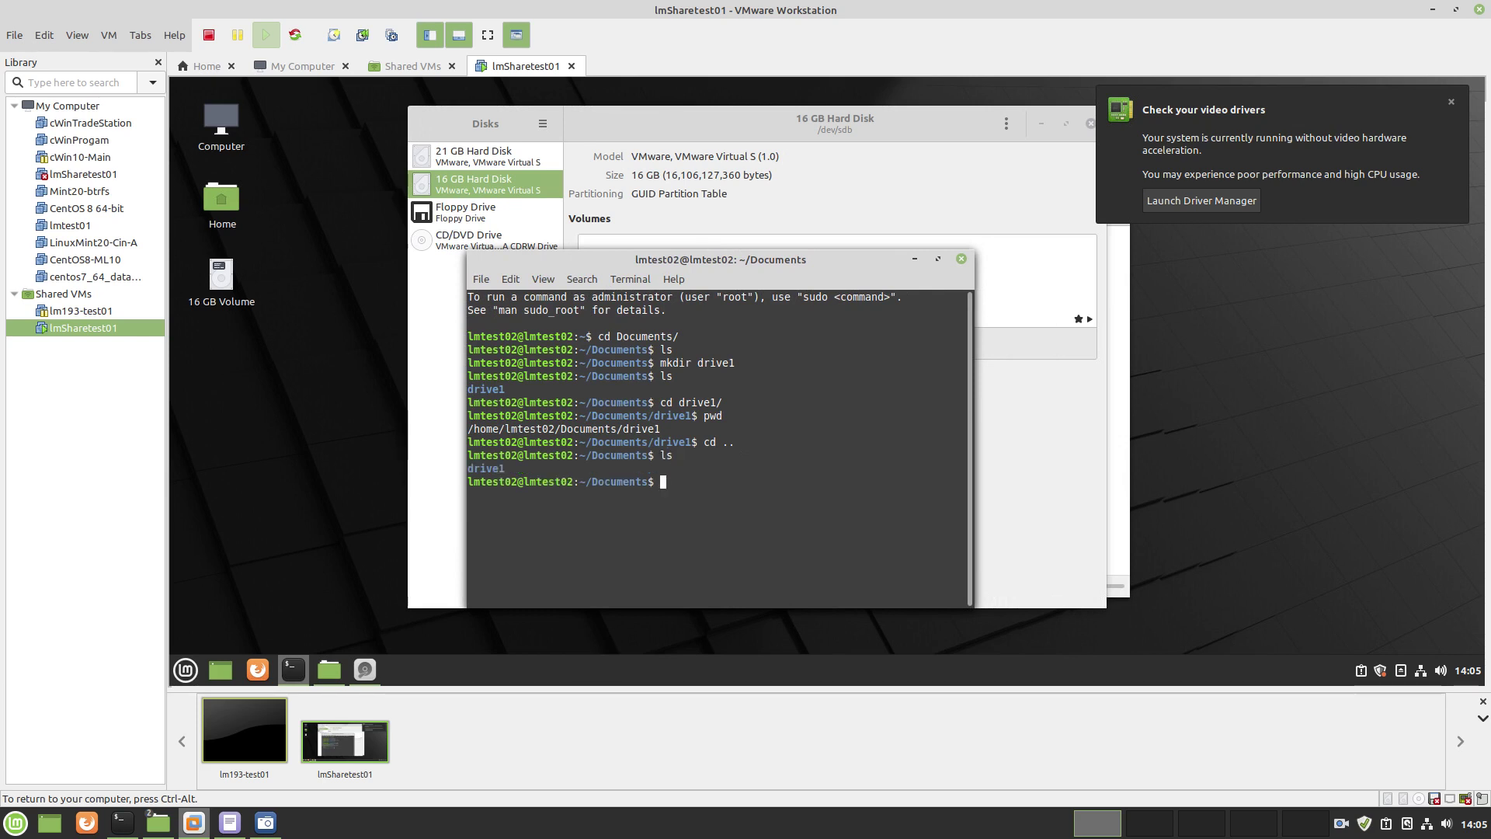
Run sudo chown with the user's own account and group on the pasted drive1 path, entering the password
text(sudo )
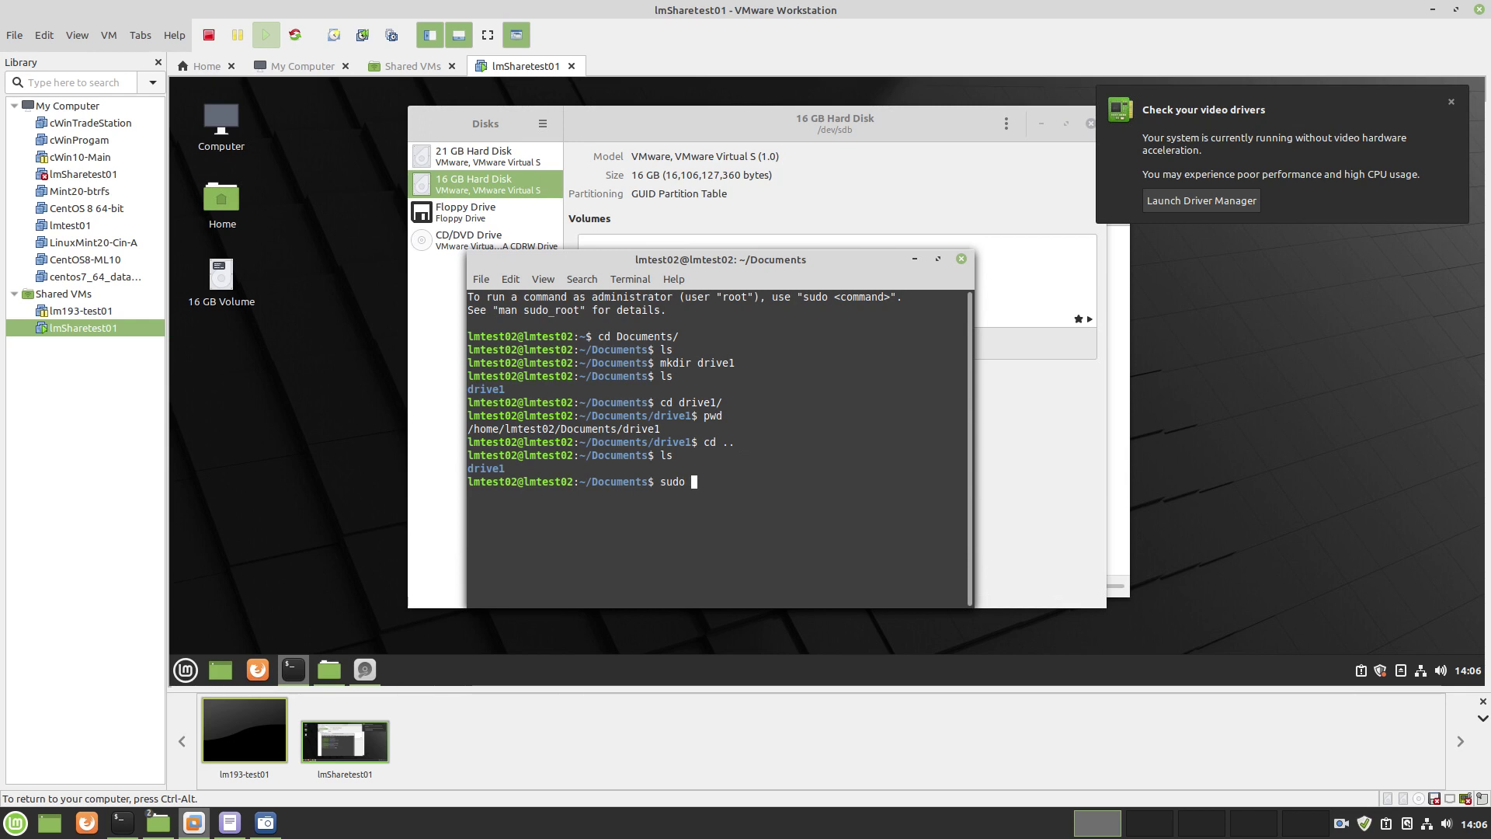
text(chown)
text(lm)
key(Tab)
text(:LM)
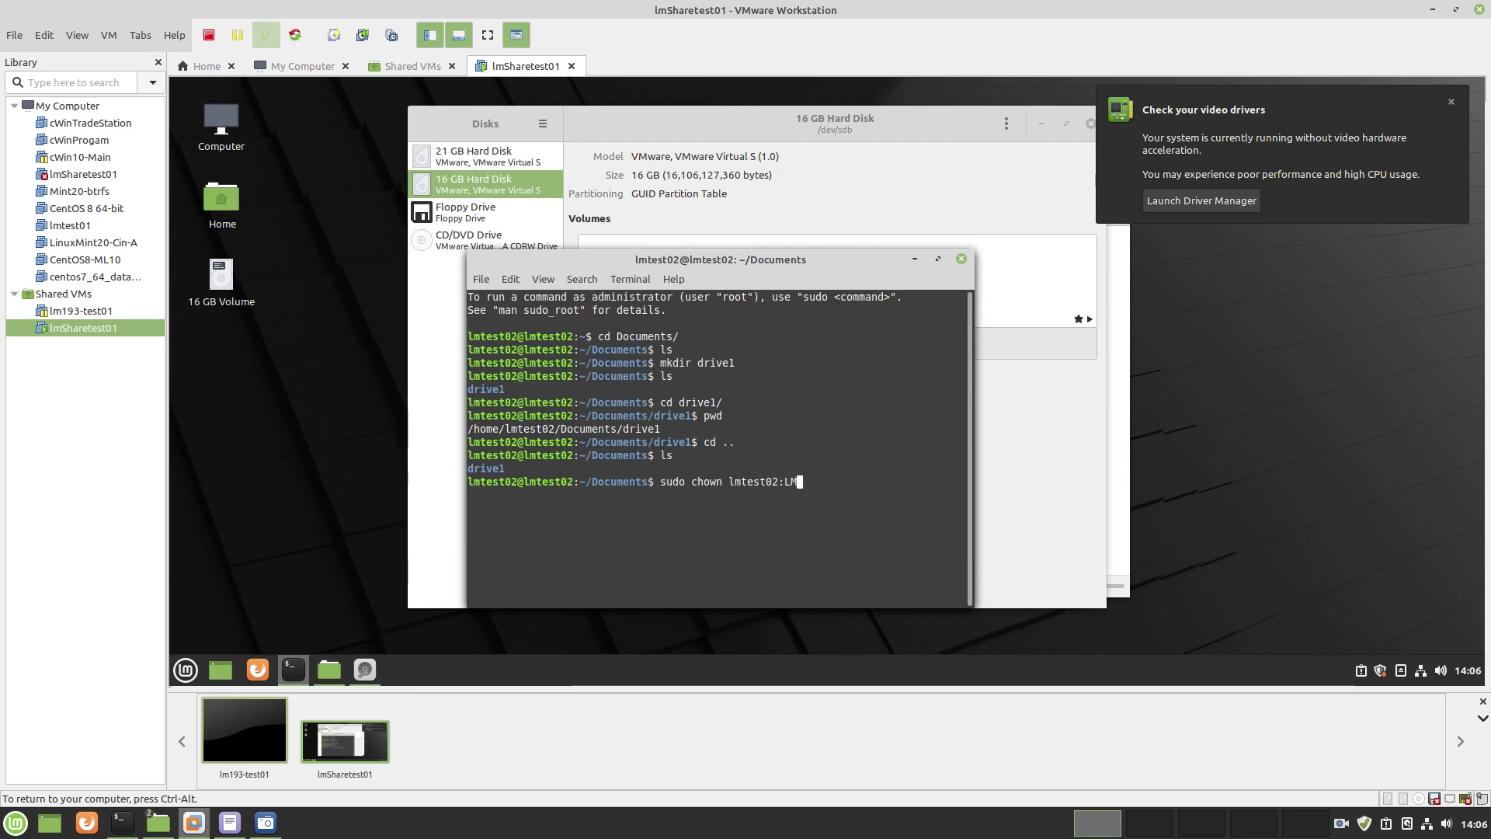
key(BackSpace)
key(BackSpace)
text(lmtest02)
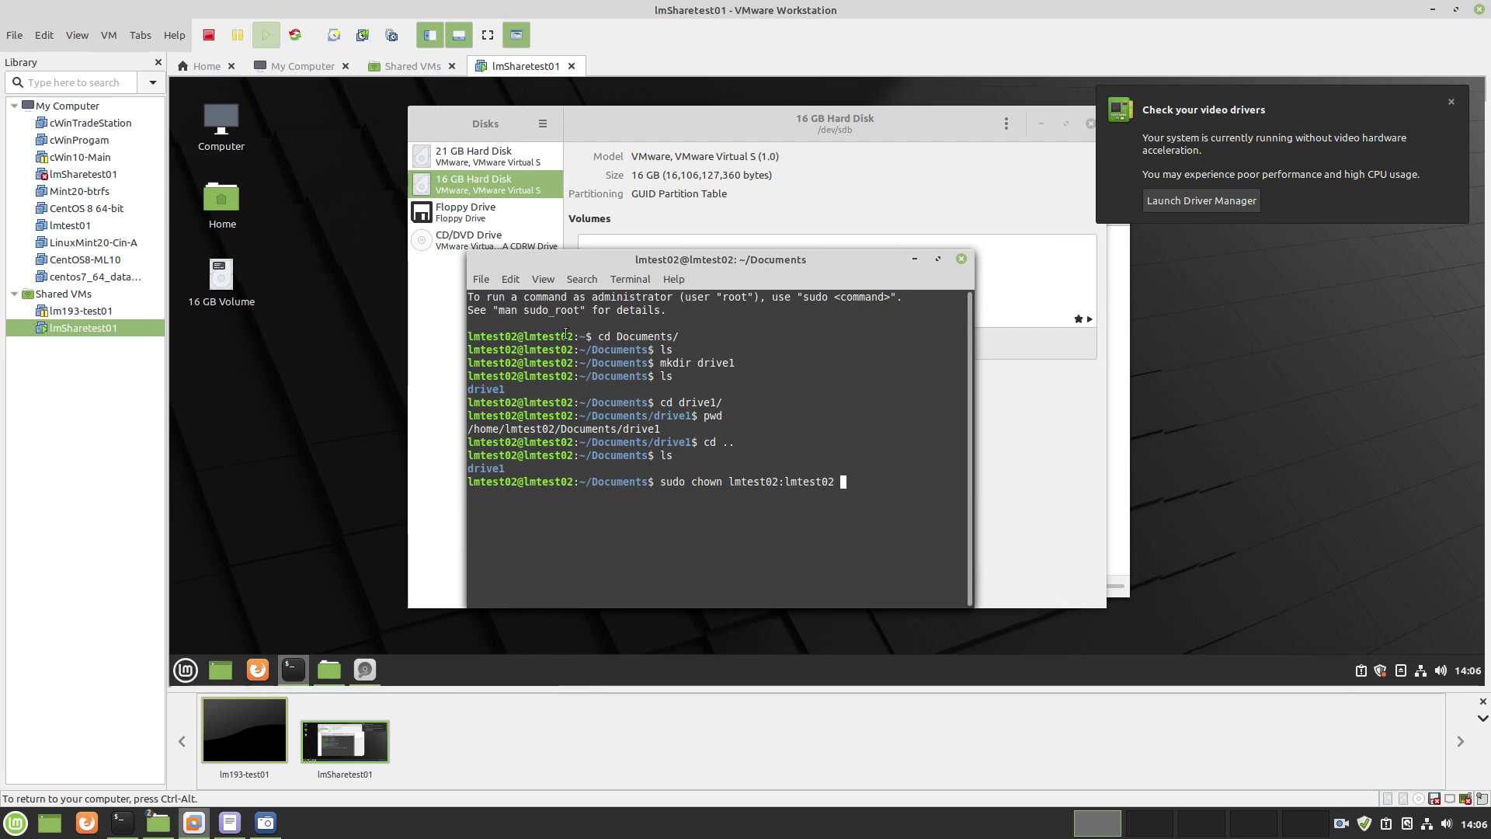
click(511, 279)
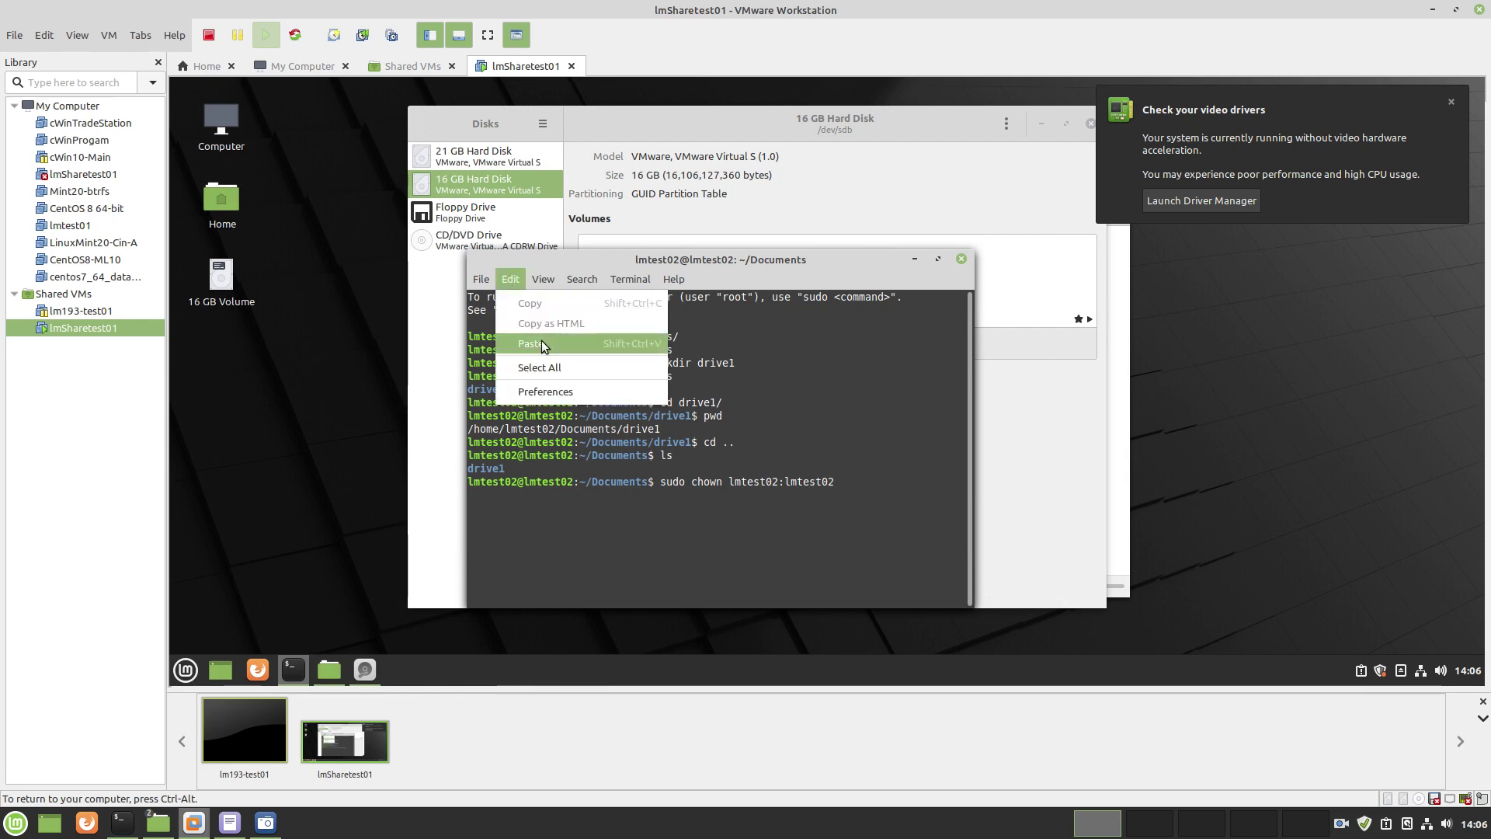
click(543, 345)
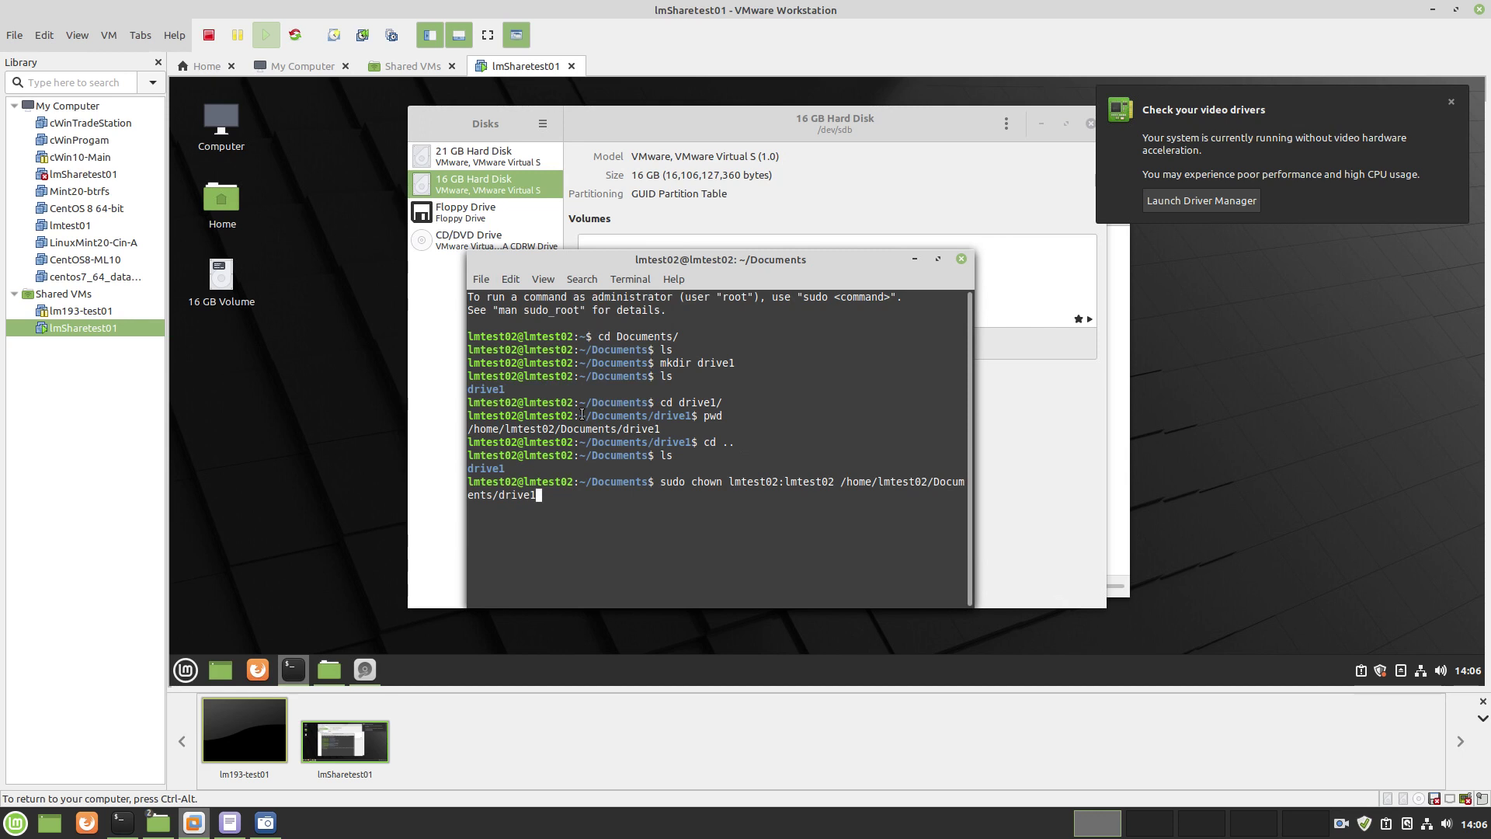
key(Return)
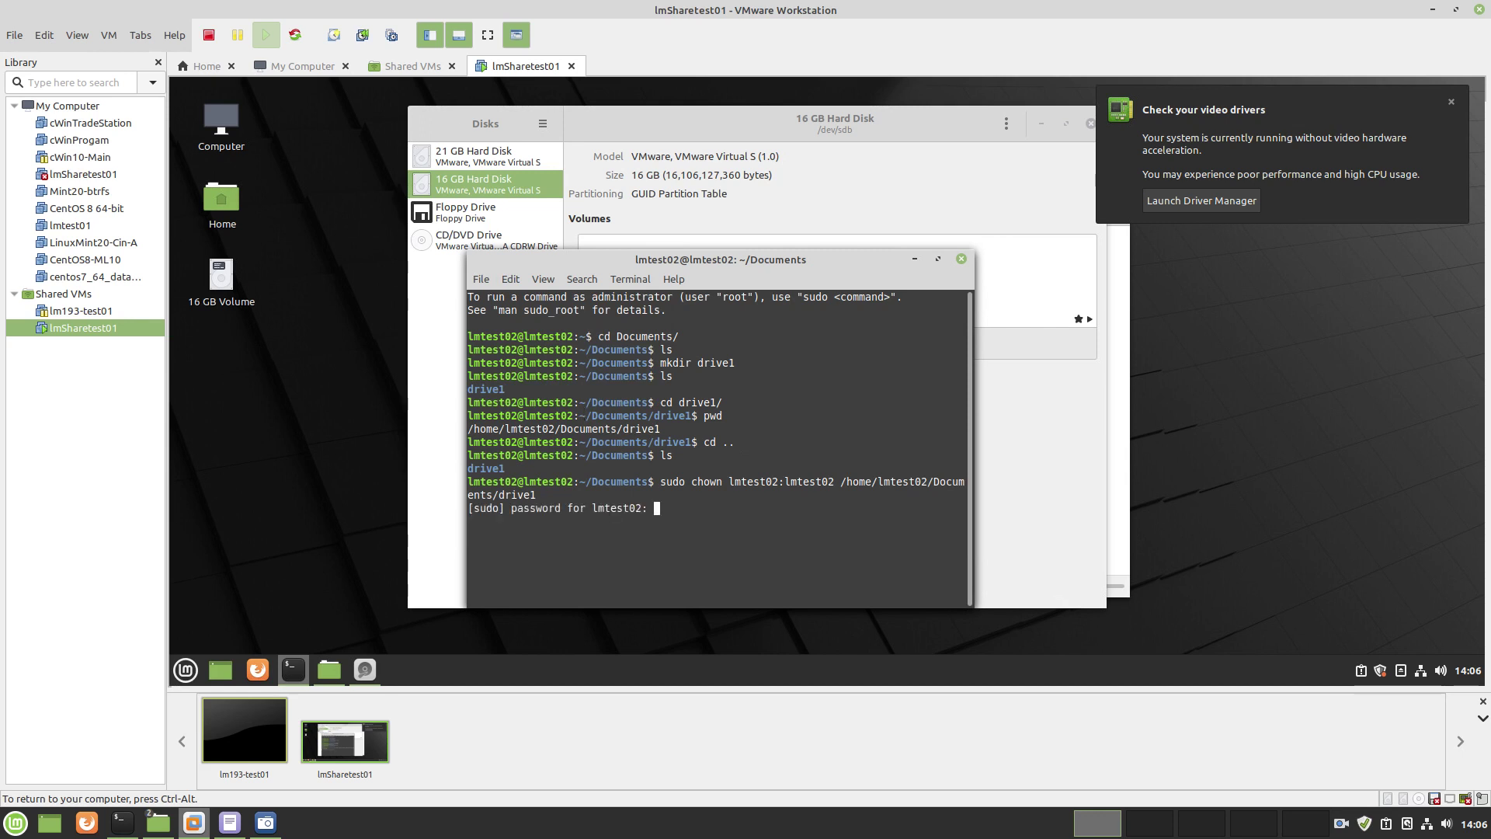
text(*******)
key(Return)
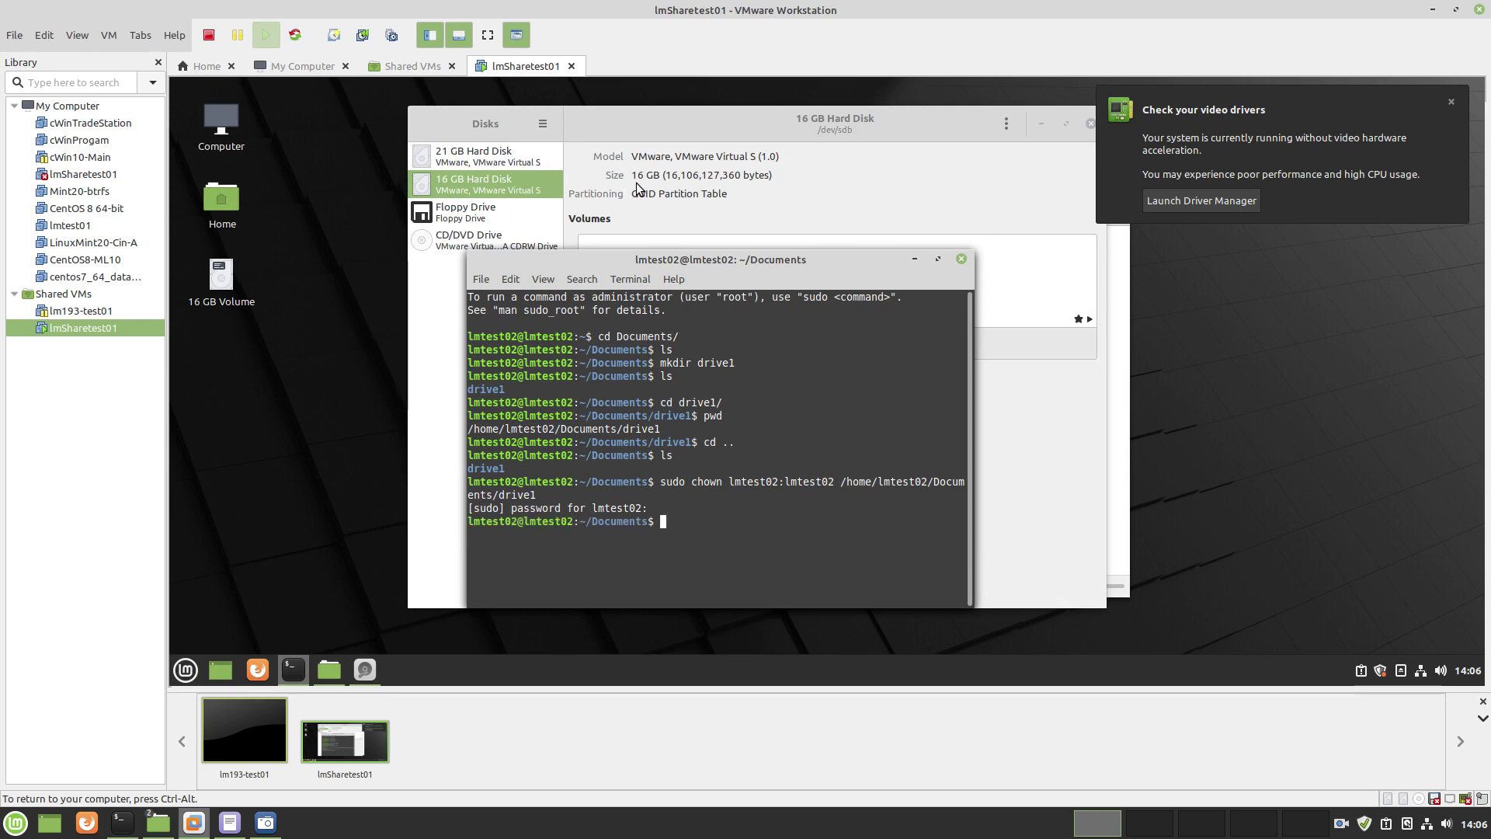
click(656, 204)
Browse to Home > Documents > drive1 and create a new folder named 'a' there
click(348, 338)
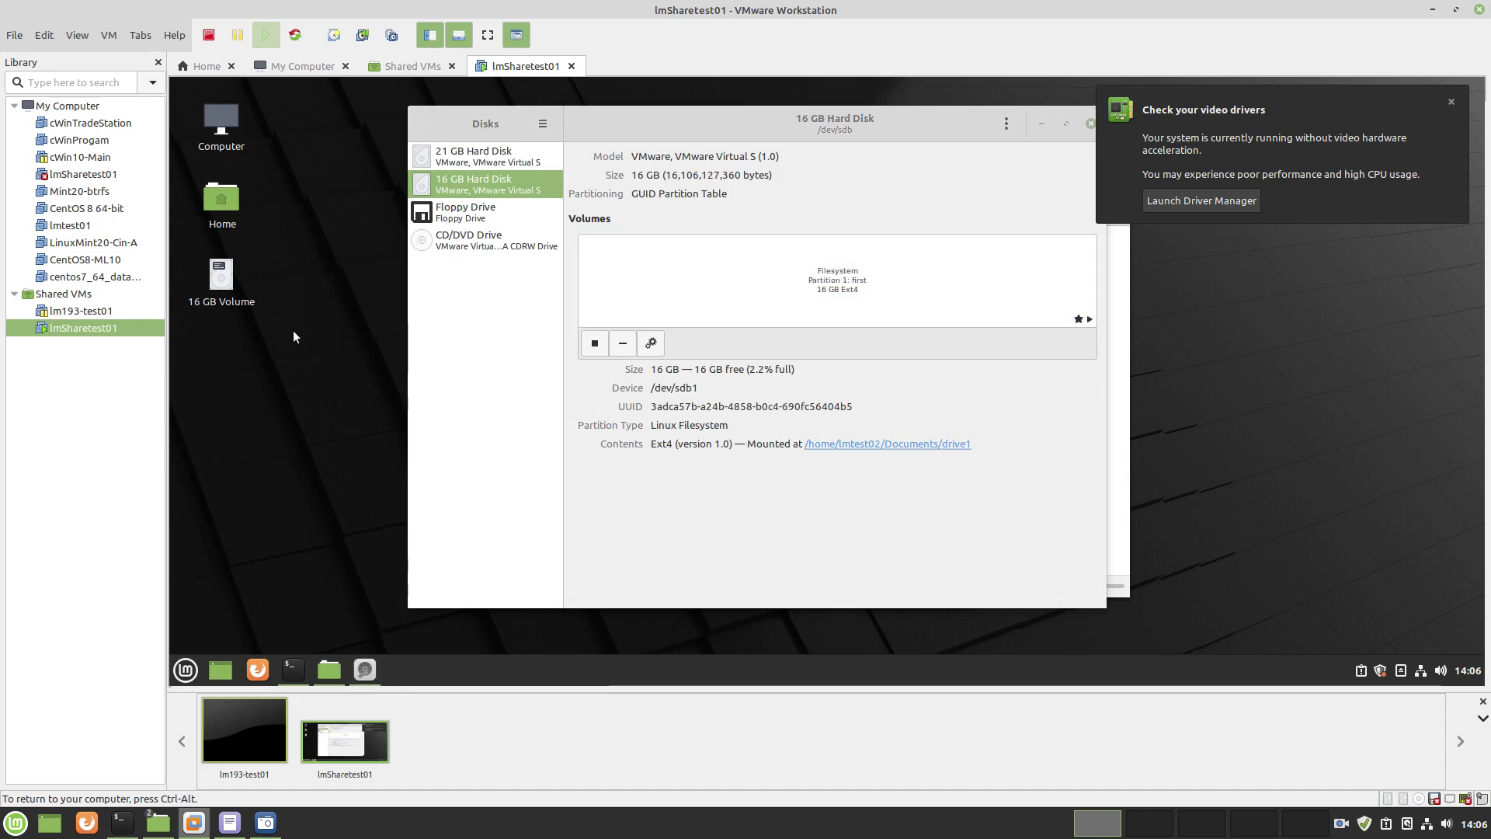
double_click(221, 199)
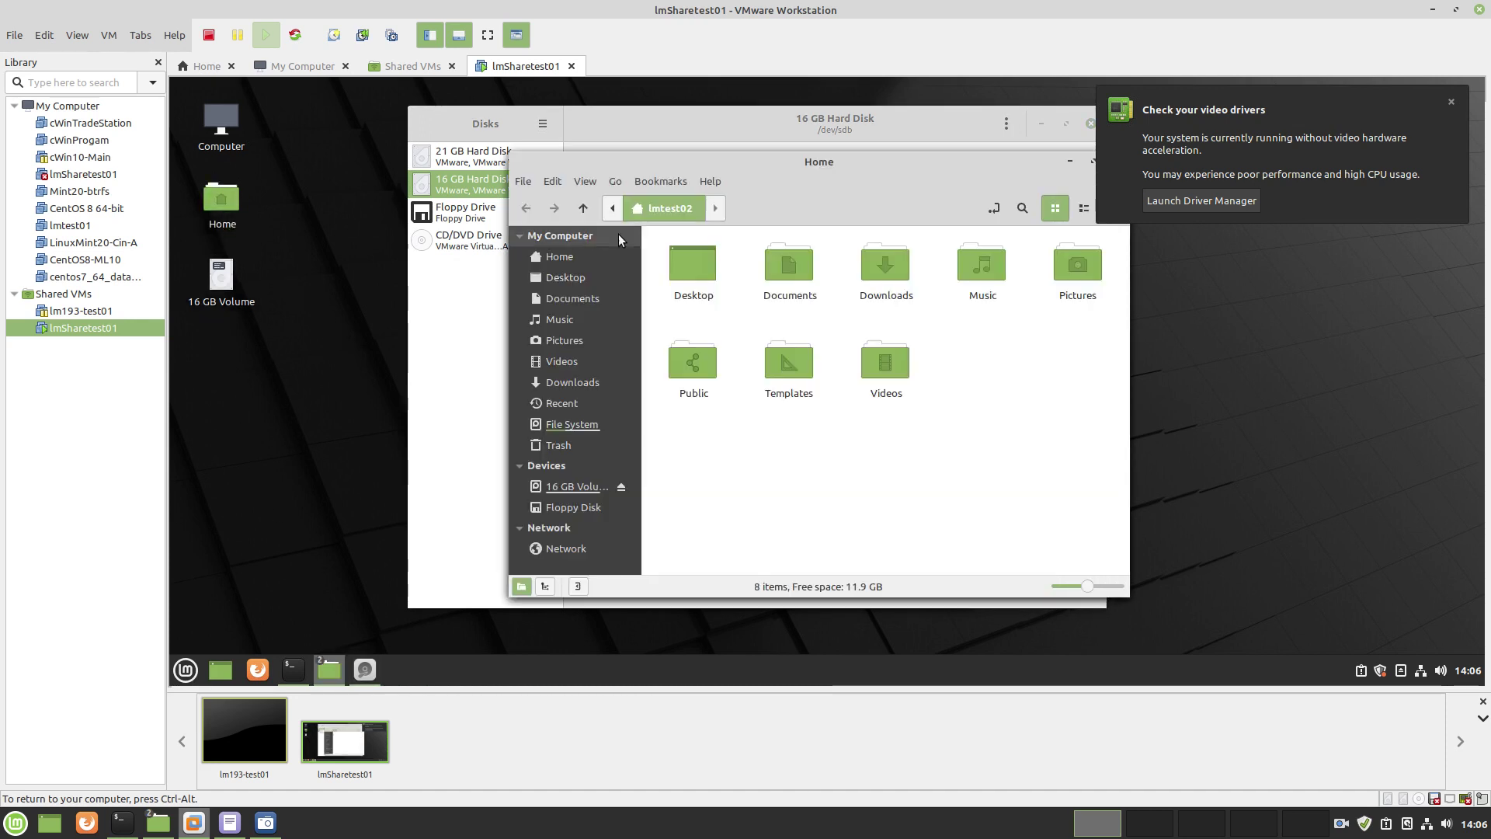
double_click(789, 272)
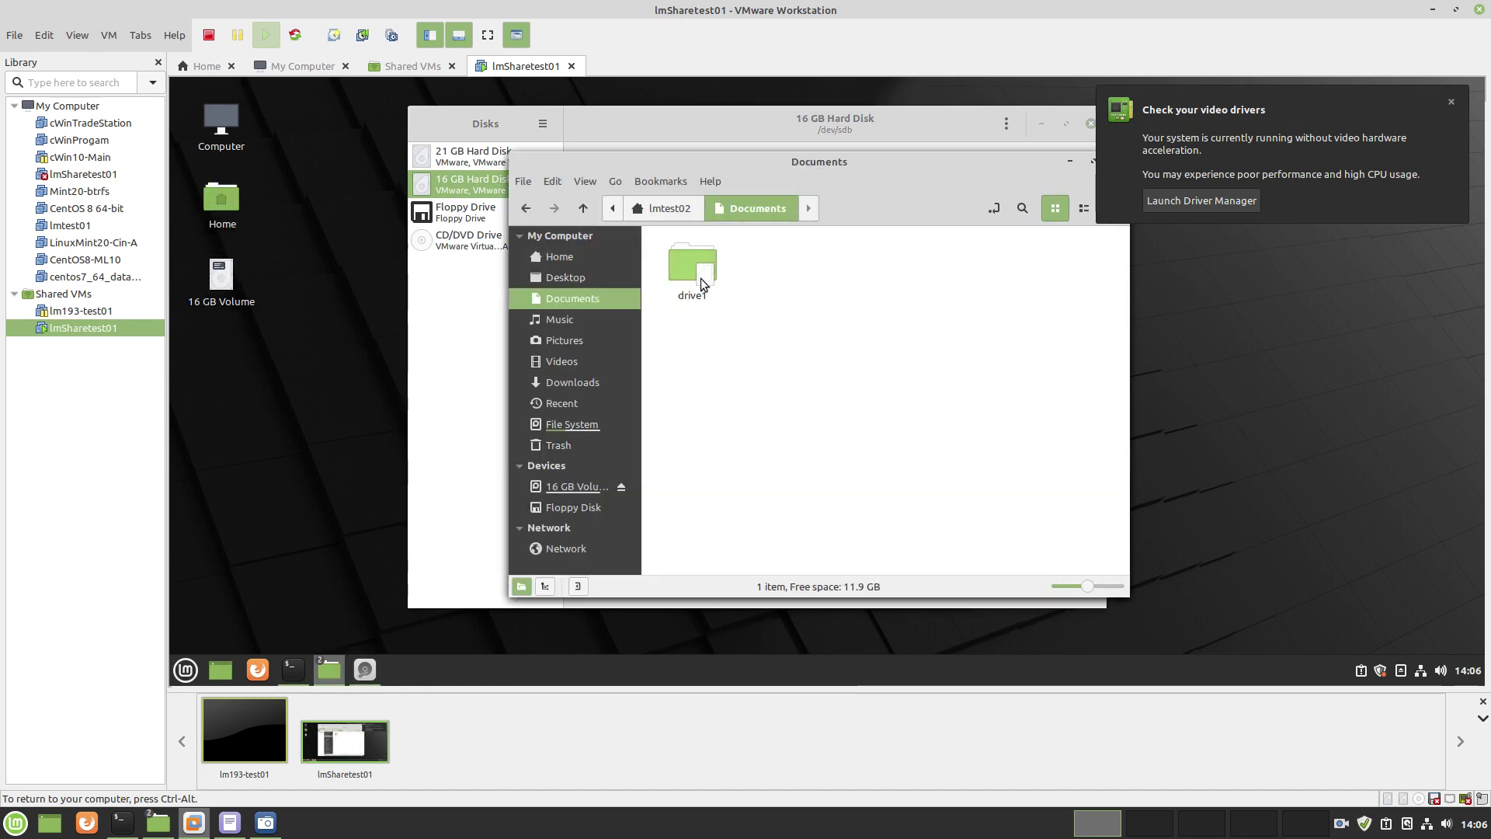
double_click(683, 269)
right_click(772, 286)
click(811, 301)
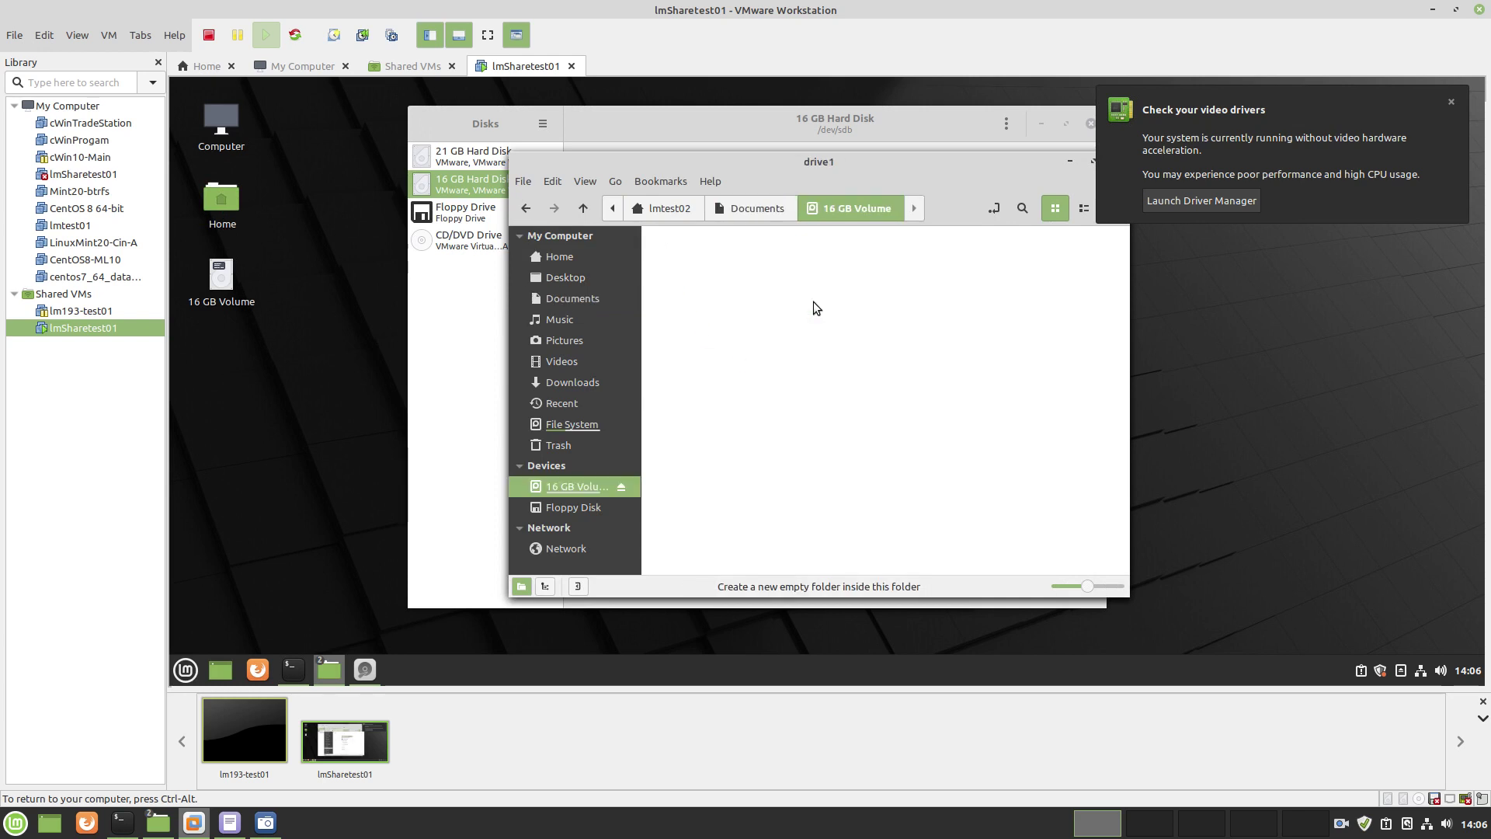
text(a)
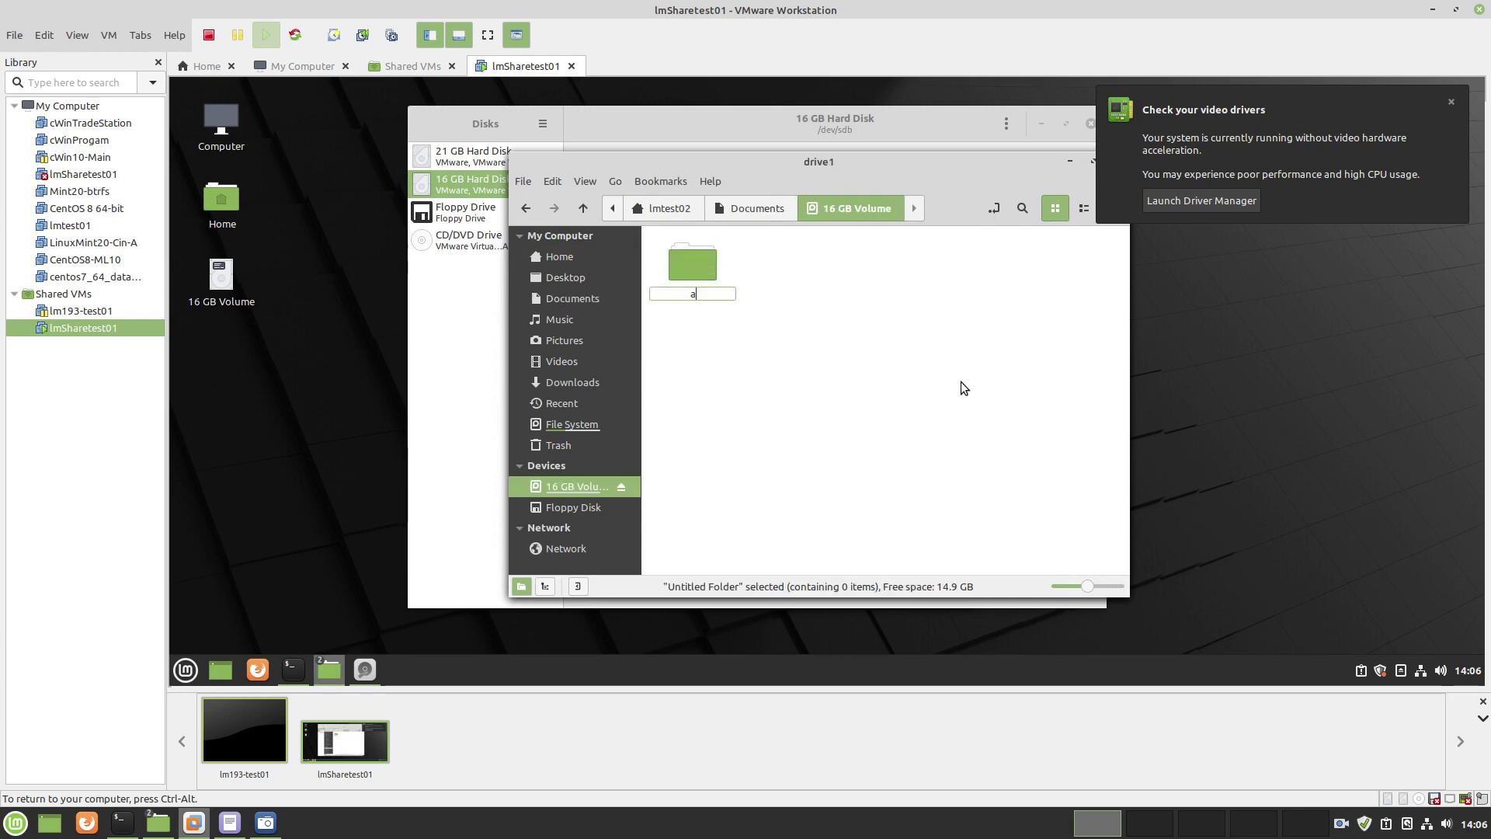
key(Return)
click(974, 399)
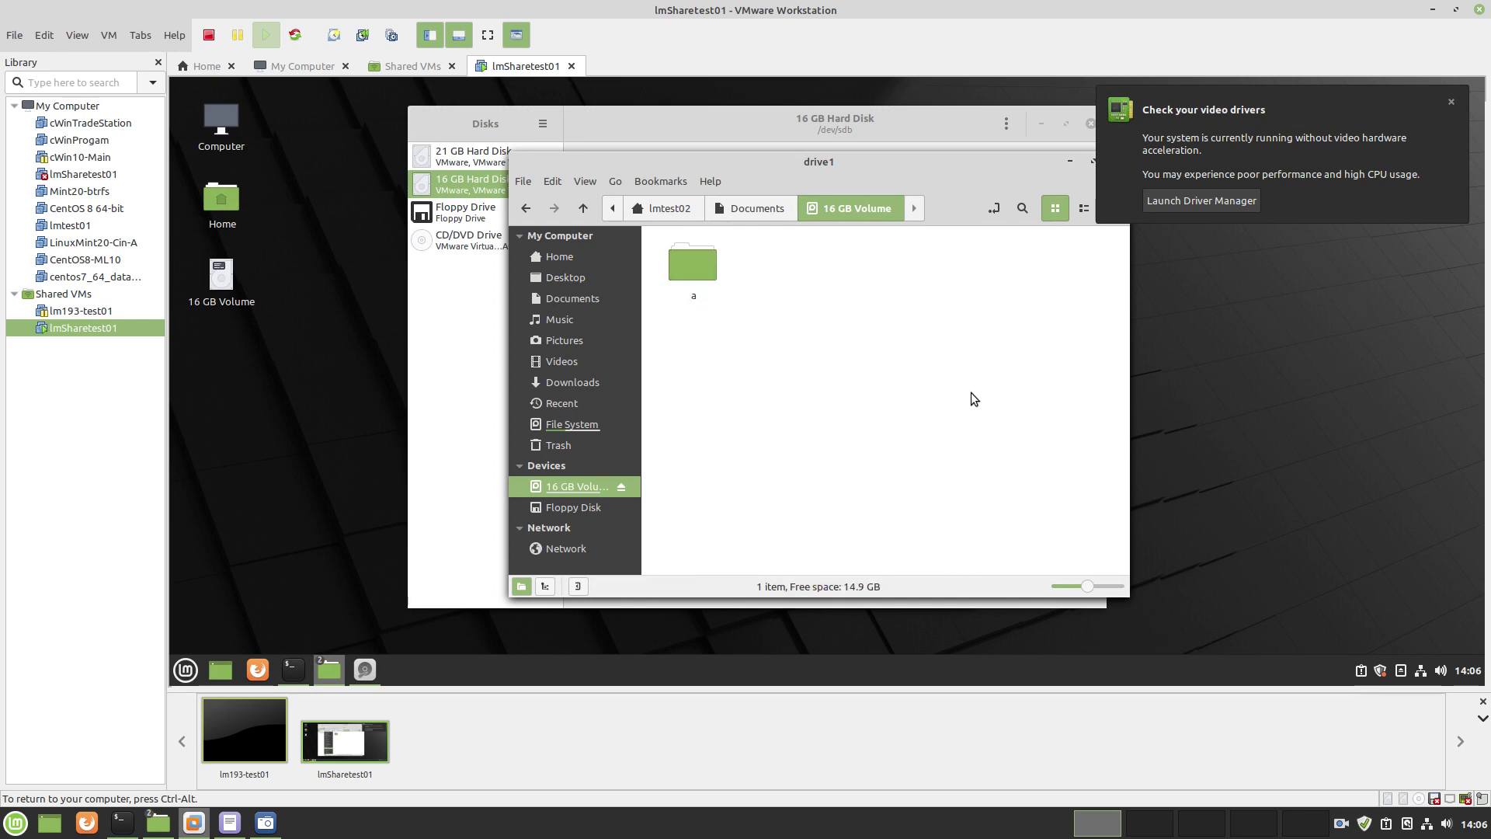
drag(943, 170, 775, 180)
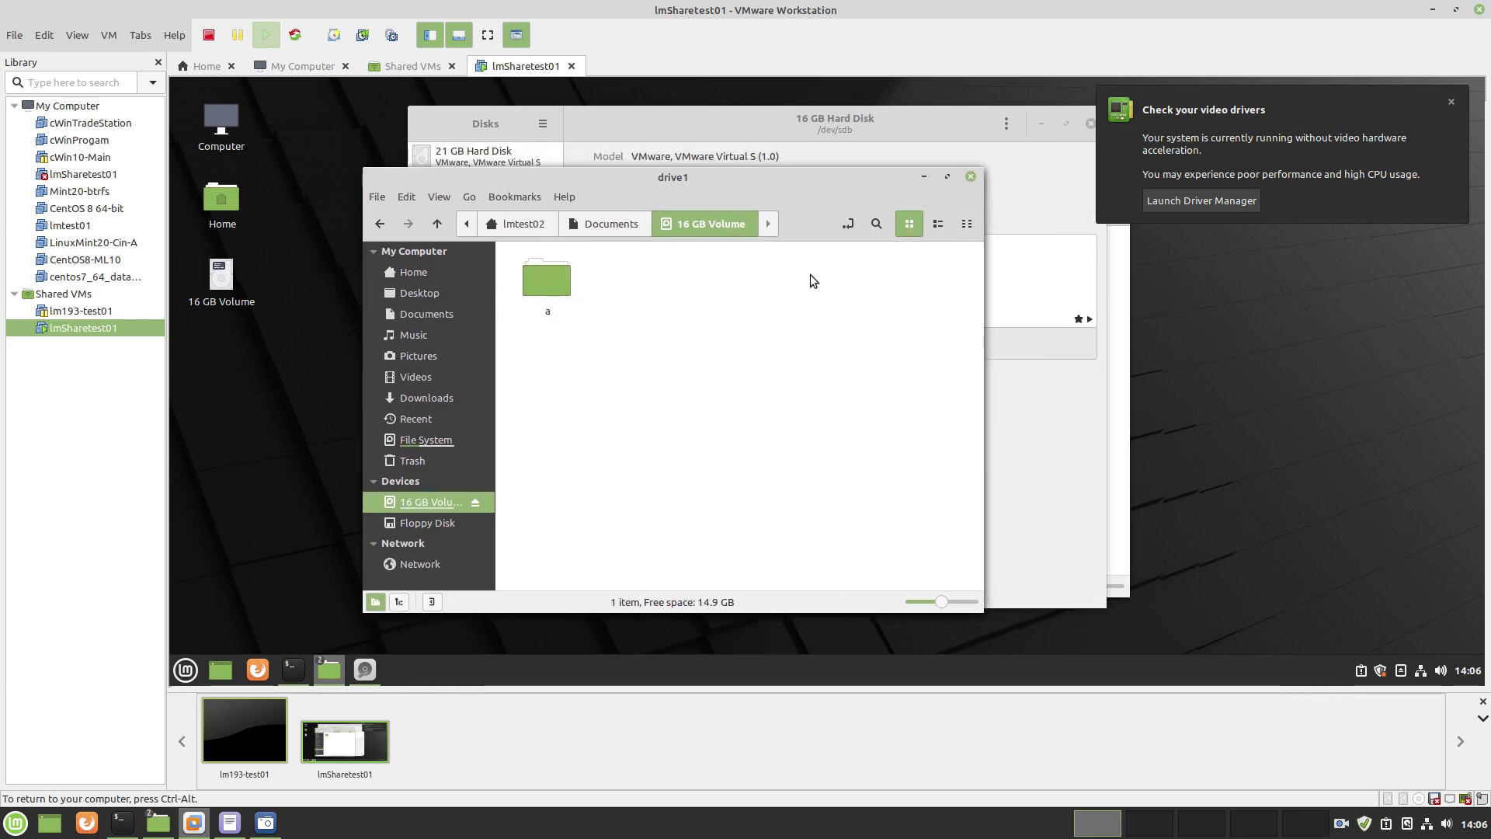
click(364, 669)
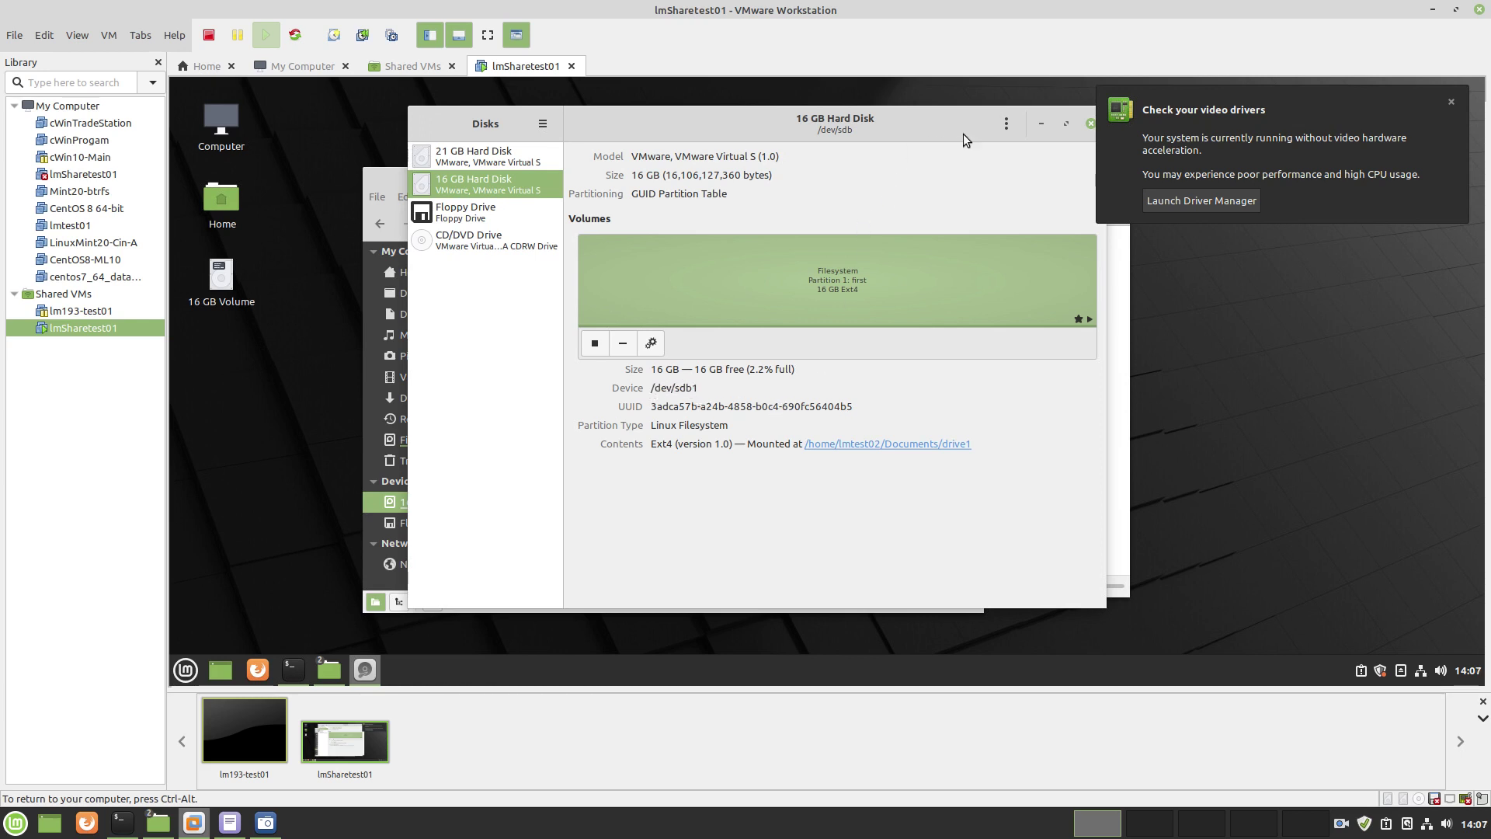
Close the Disks and drive1 file manager windows and bring up SimpleScreenRecorder
drag(963, 139, 822, 167)
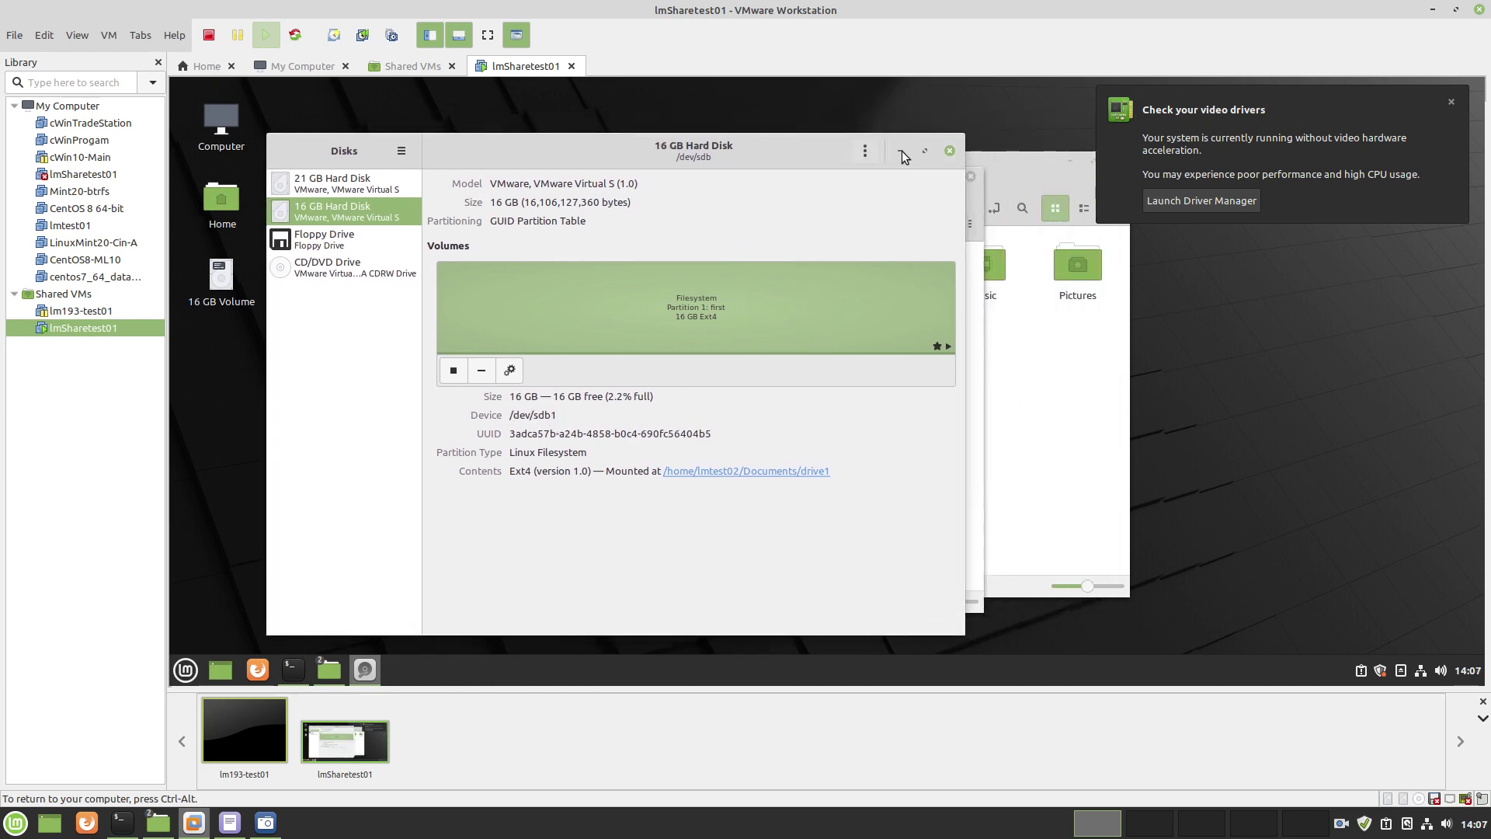
click(950, 152)
click(969, 176)
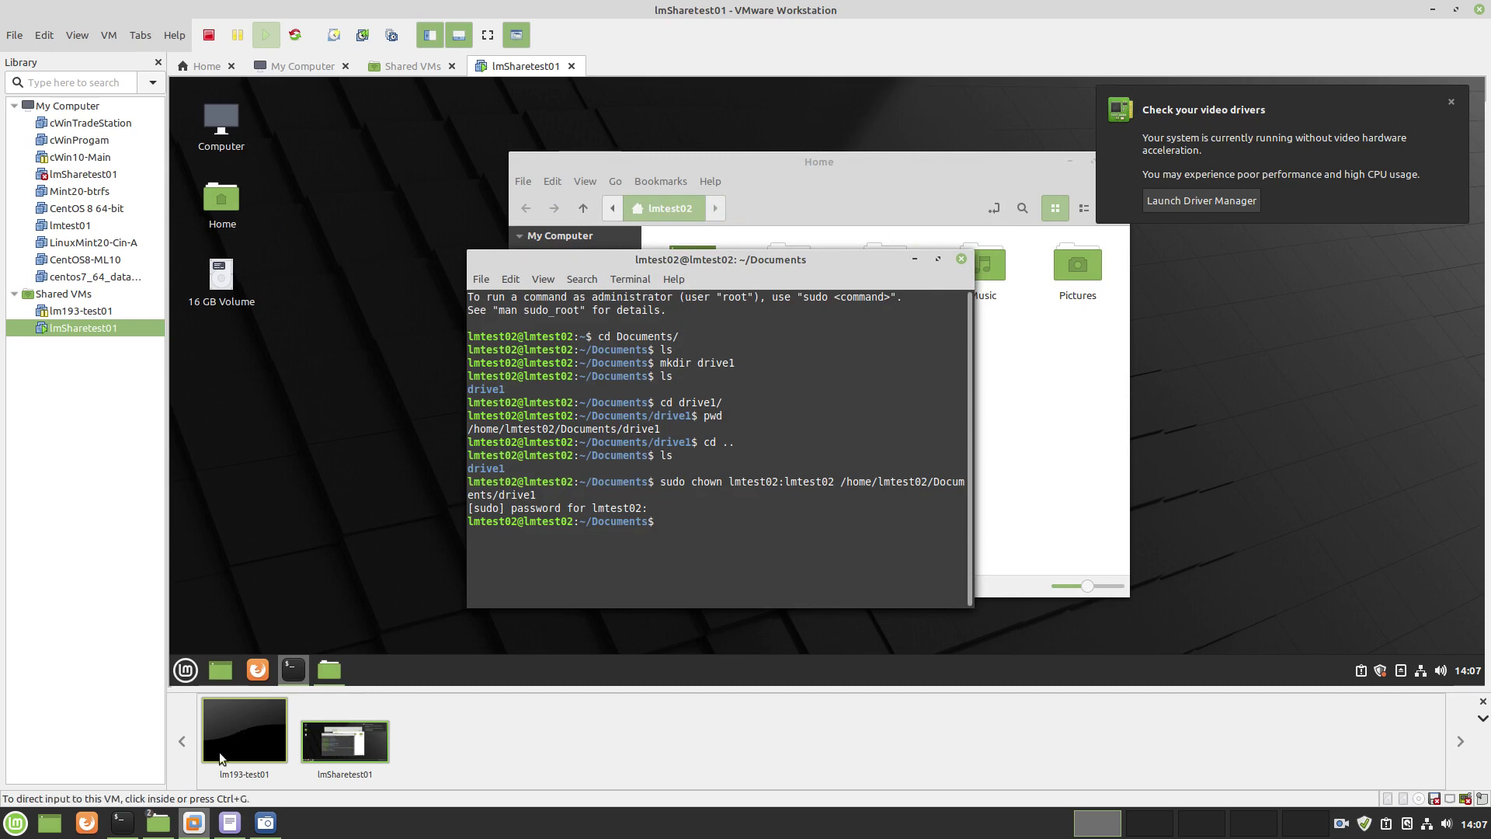
click(264, 825)
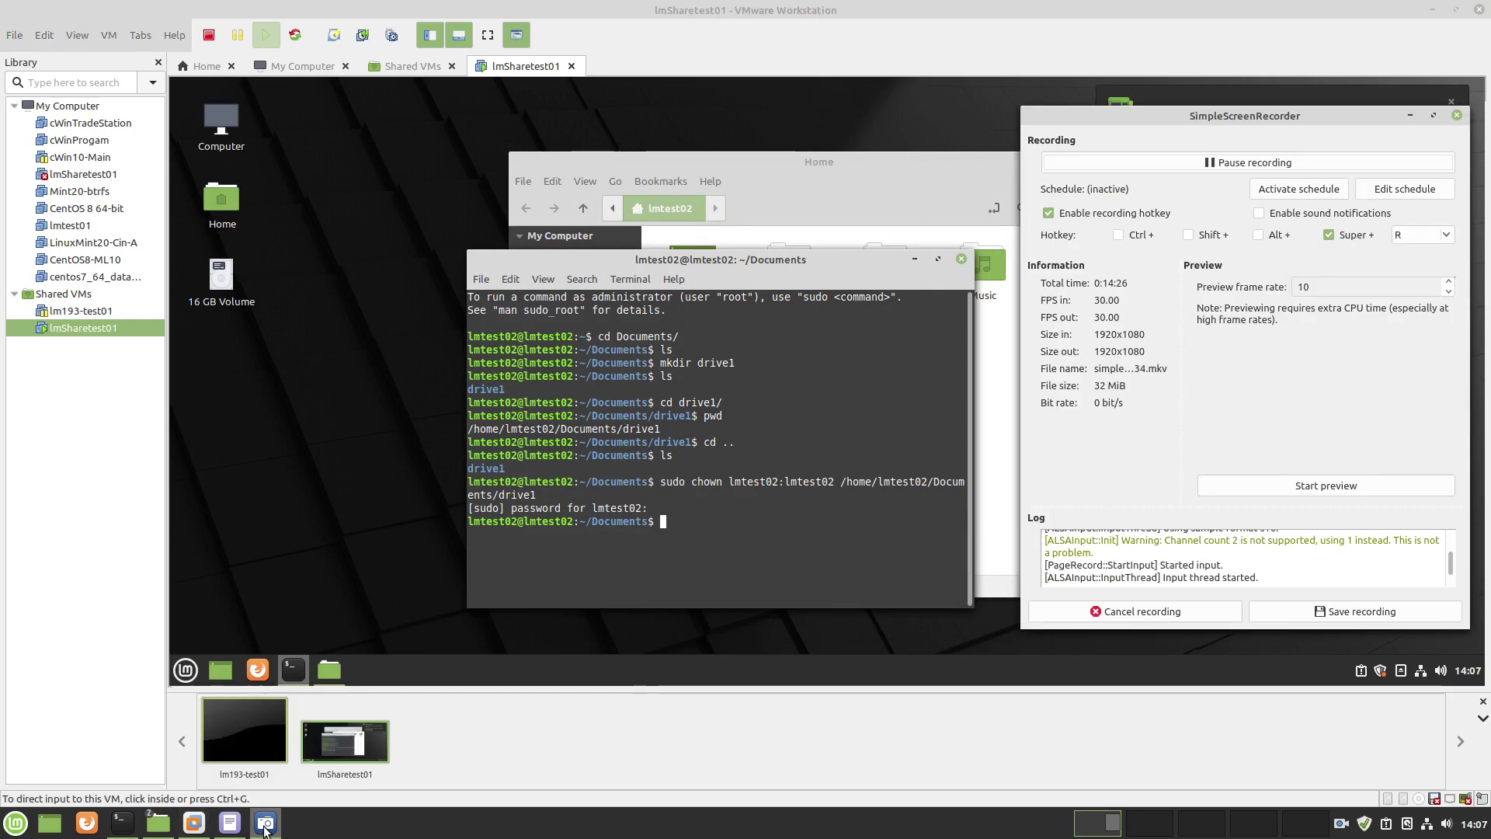